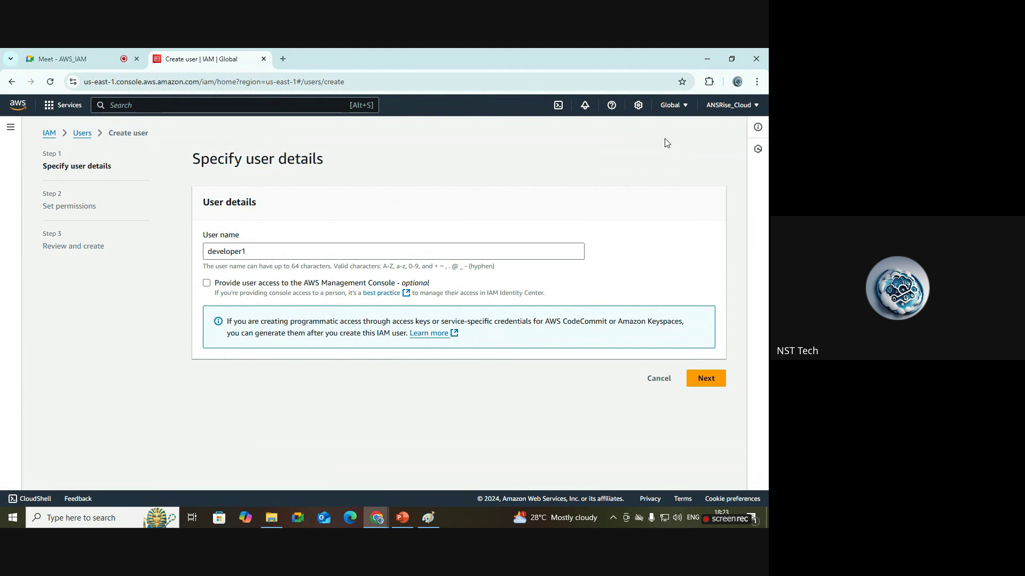
Tick 'Provide user access to the AWS Management Console' for developer1.
left_click(221, 282)
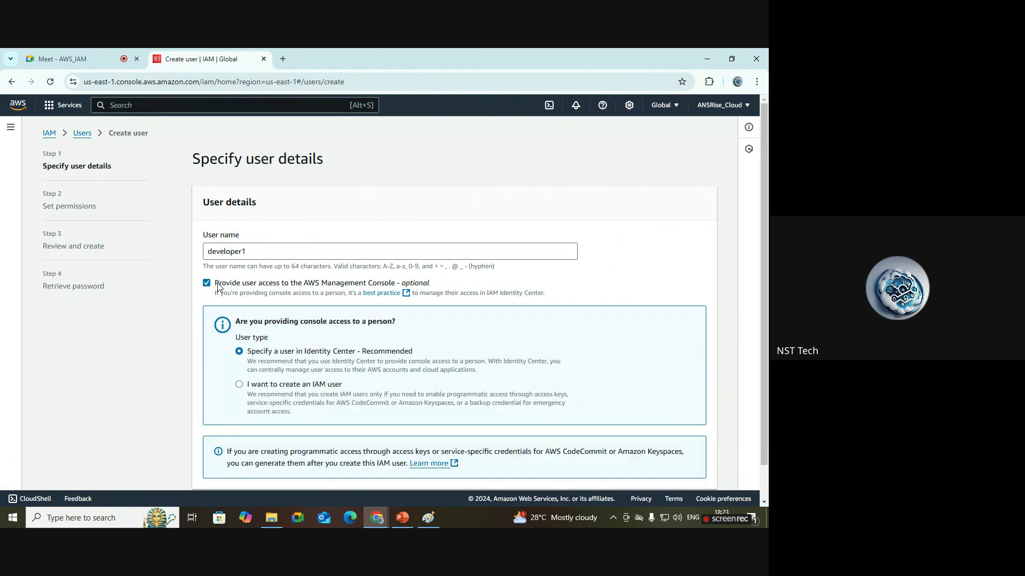
mouse_move(438, 516)
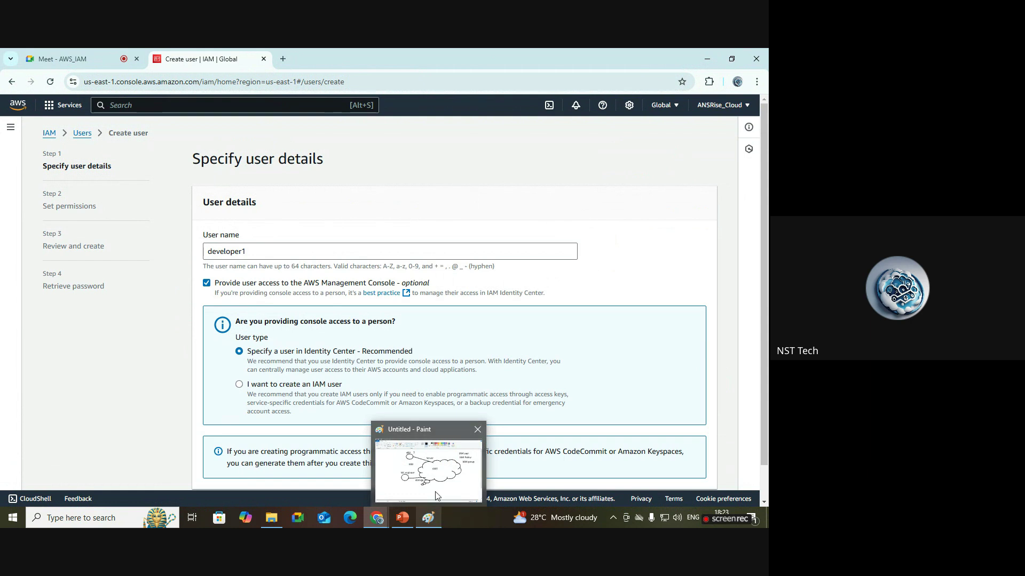
left_click(436, 496)
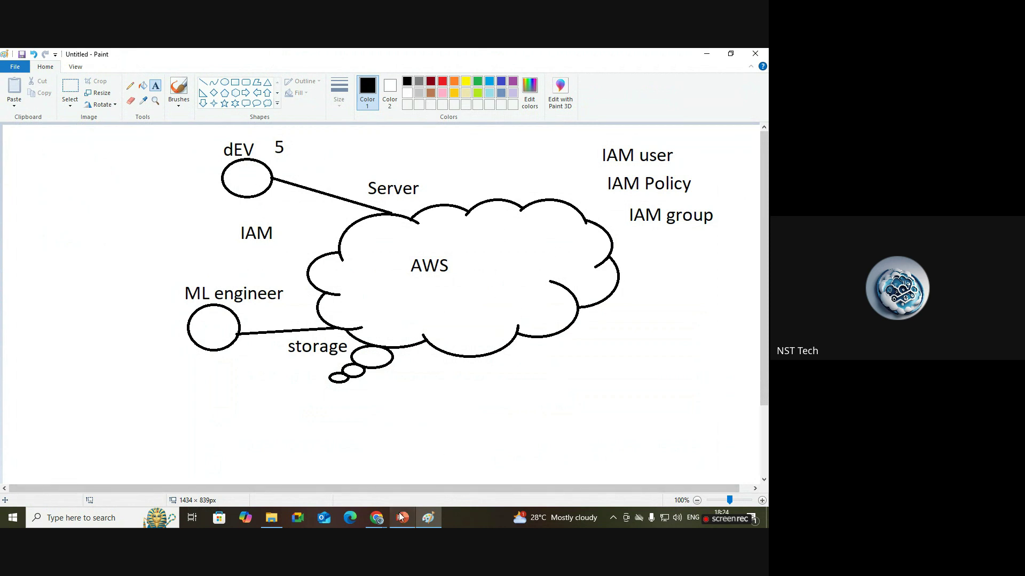
mouse_move(372, 526)
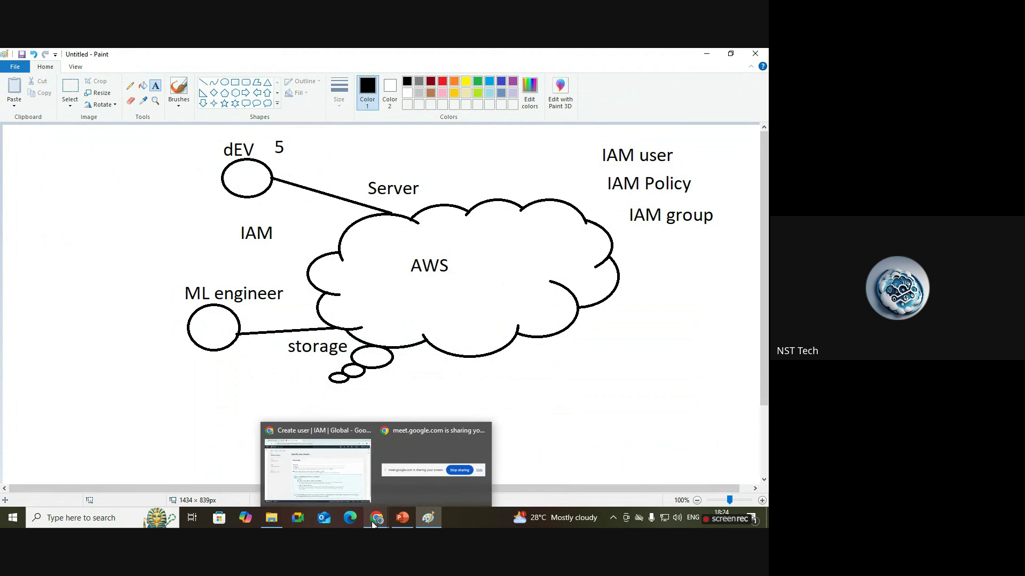
left_click(363, 498)
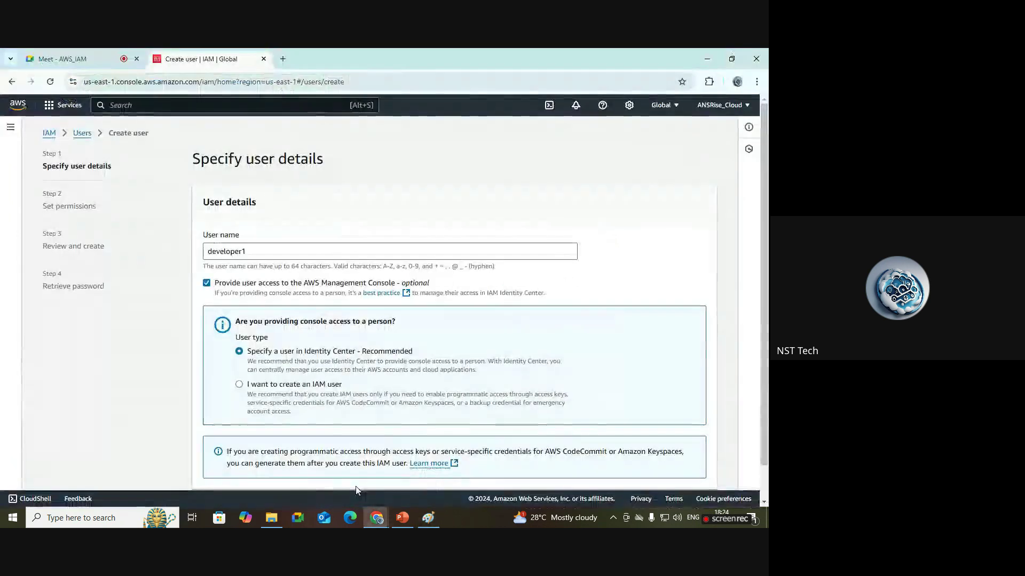
left_click(207, 284)
left_click(207, 285)
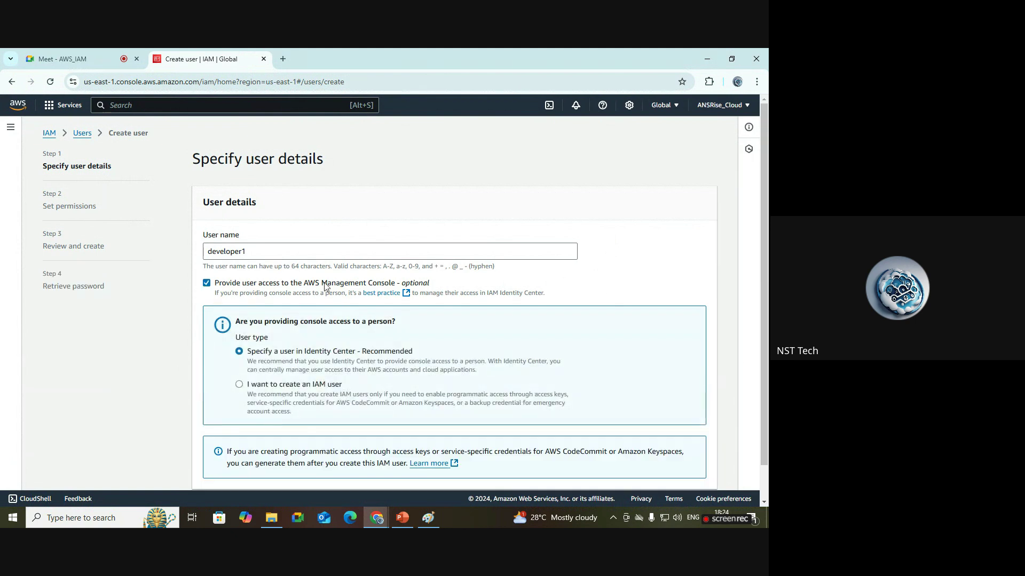
scroll(320, 298, "down", 1)
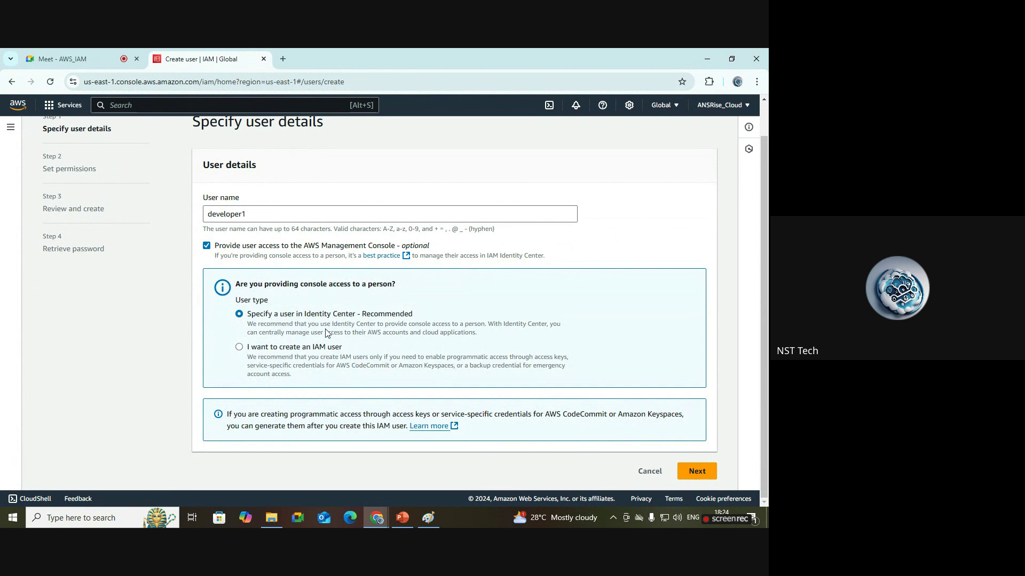
left_click_drag(357, 315, 247, 315)
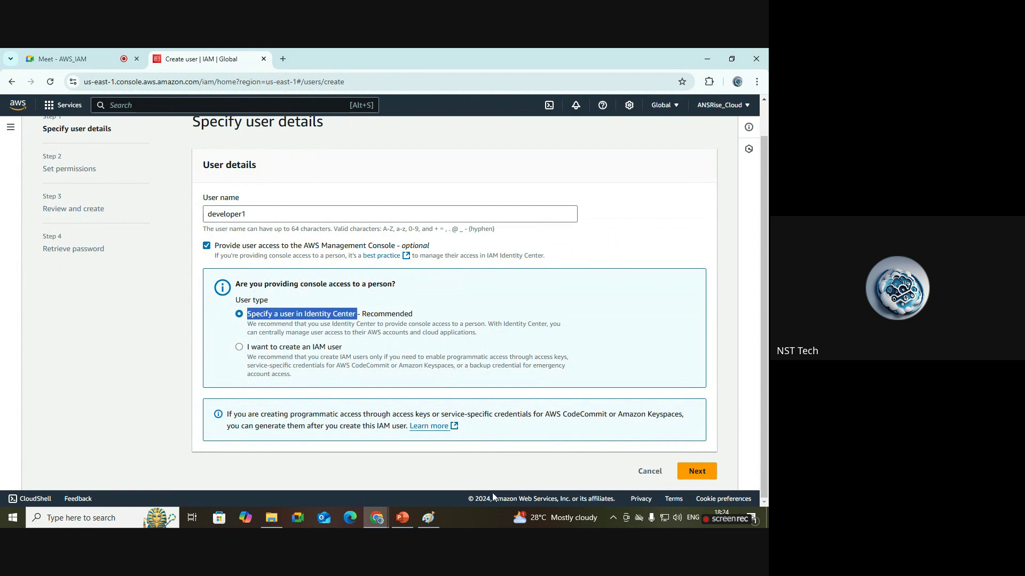
left_click(480, 513)
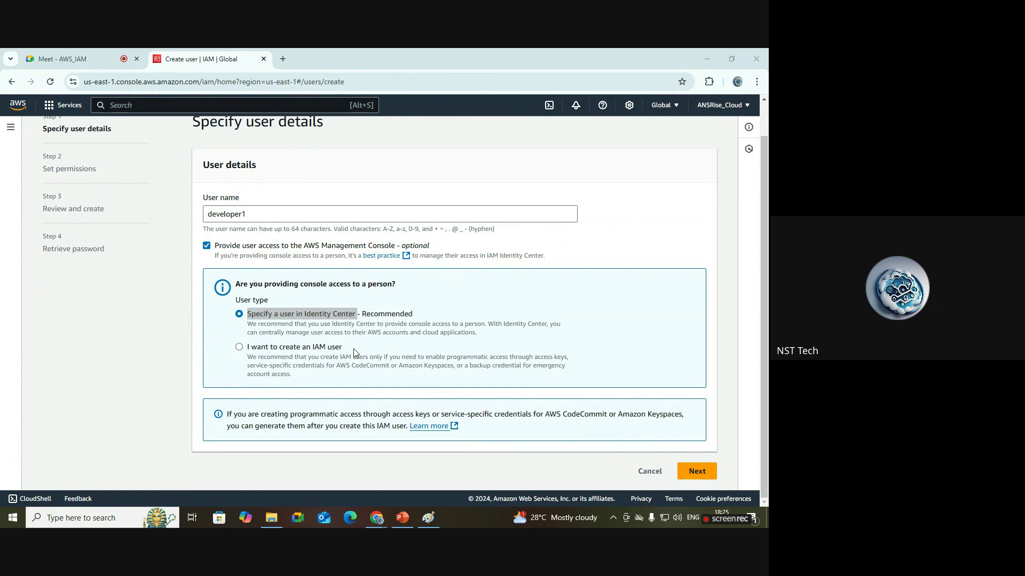
Select 'I want to create an IAM user' as the user type.
left_click(291, 350)
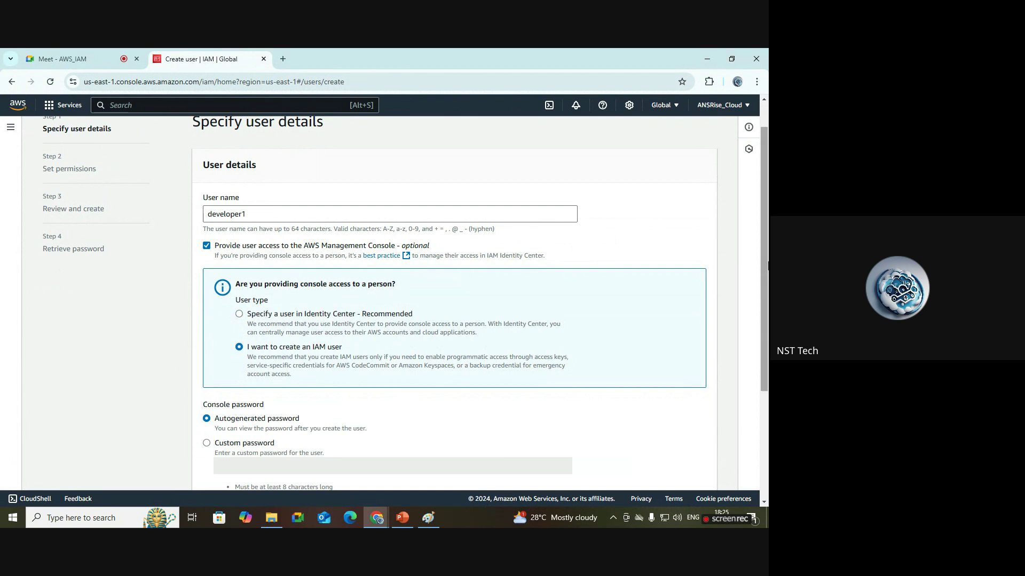
scroll(767, 265, "down", 3)
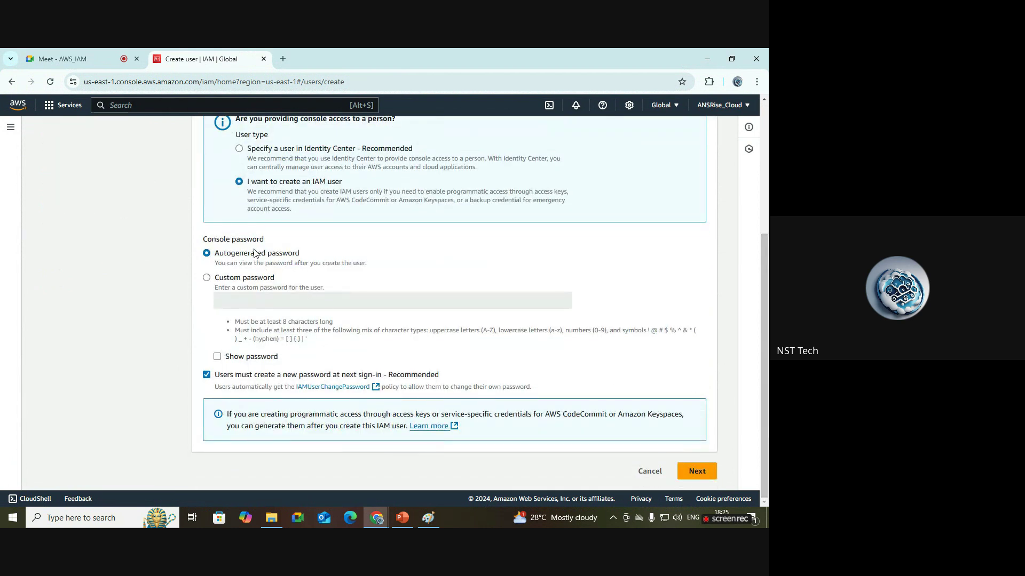
scroll(768, 183, "up", 3)
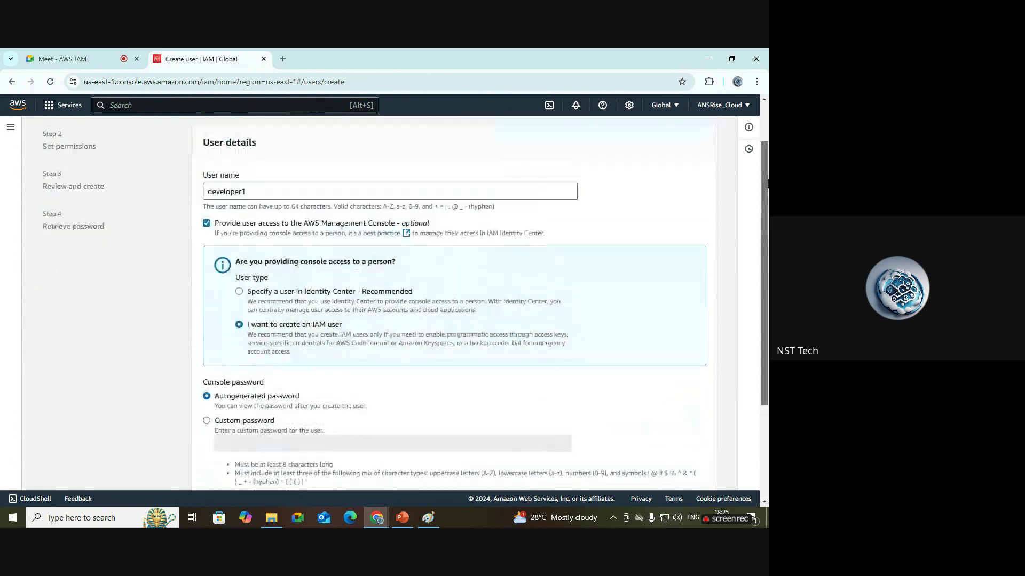
scroll(767, 183, "up", 1)
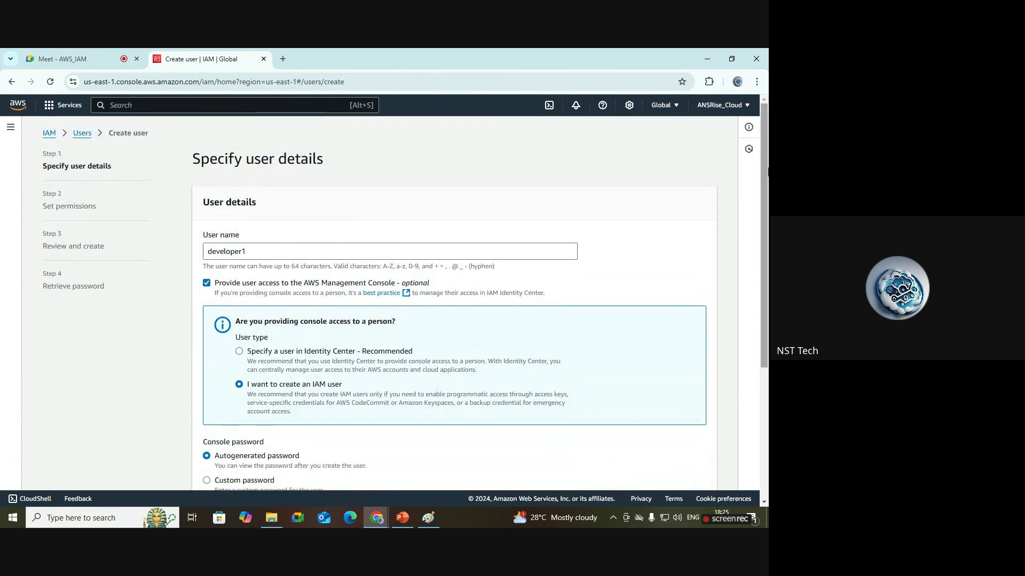
scroll(768, 171, "down", 3)
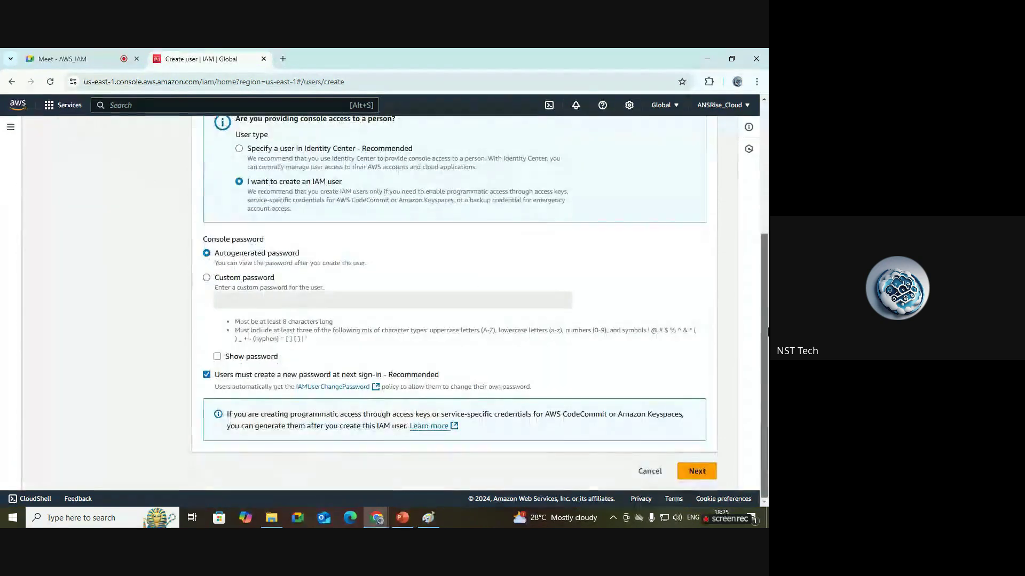
Set a custom console password for developer1 and show it in plain text.
left_click(257, 280)
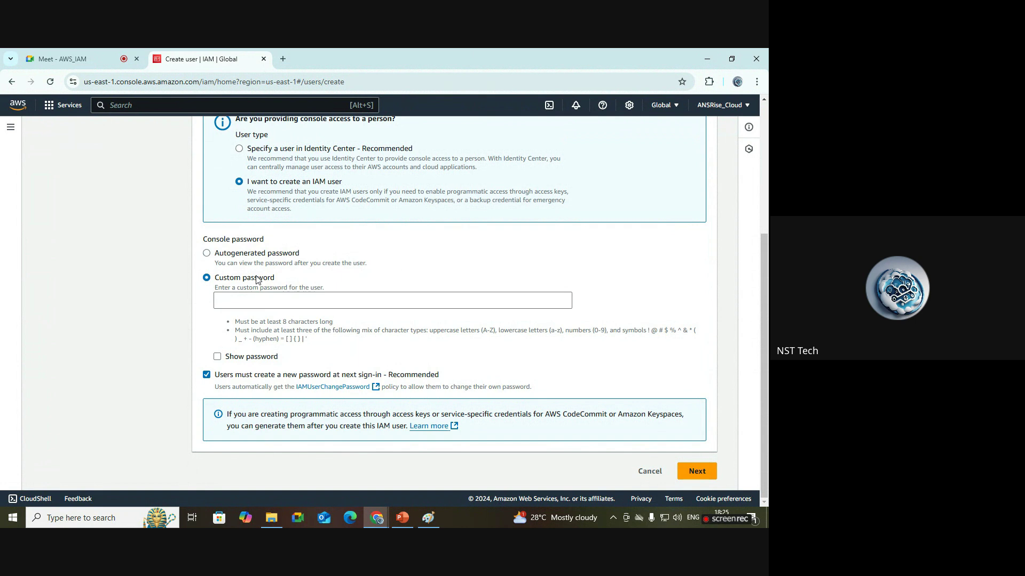
left_click(302, 303)
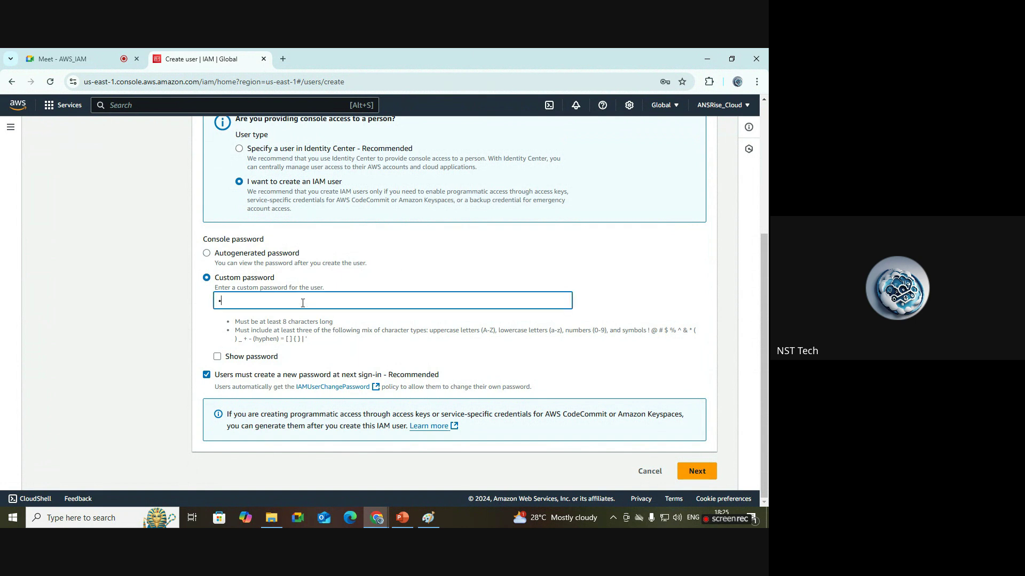
type("••••••••••")
left_click(249, 358)
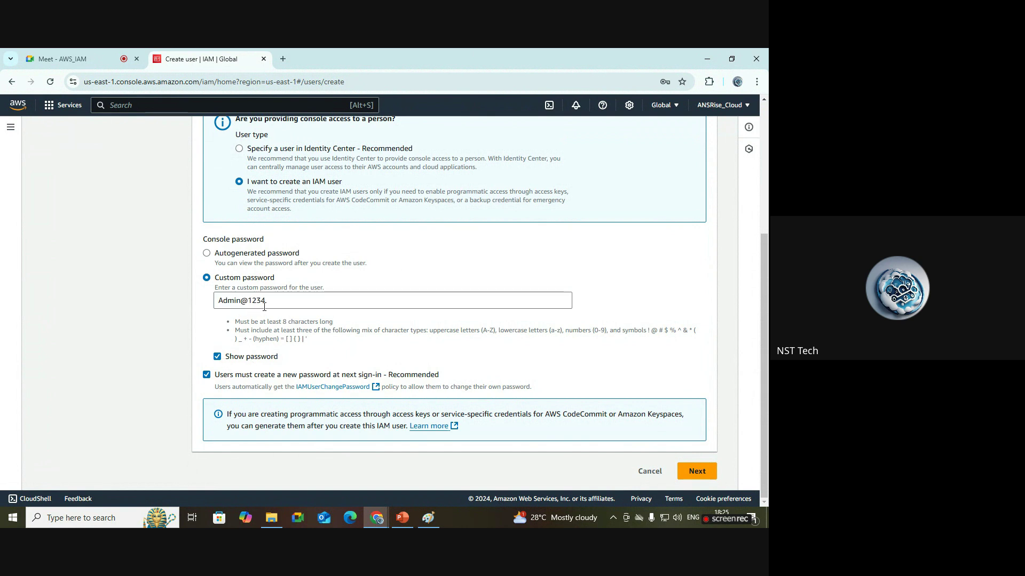
left_click_drag(267, 302, 204, 304)
left_click(619, 306)
Turn off the forced password reset at next sign-in and continue to Set permissions.
scroll(142, 230, "up", 1)
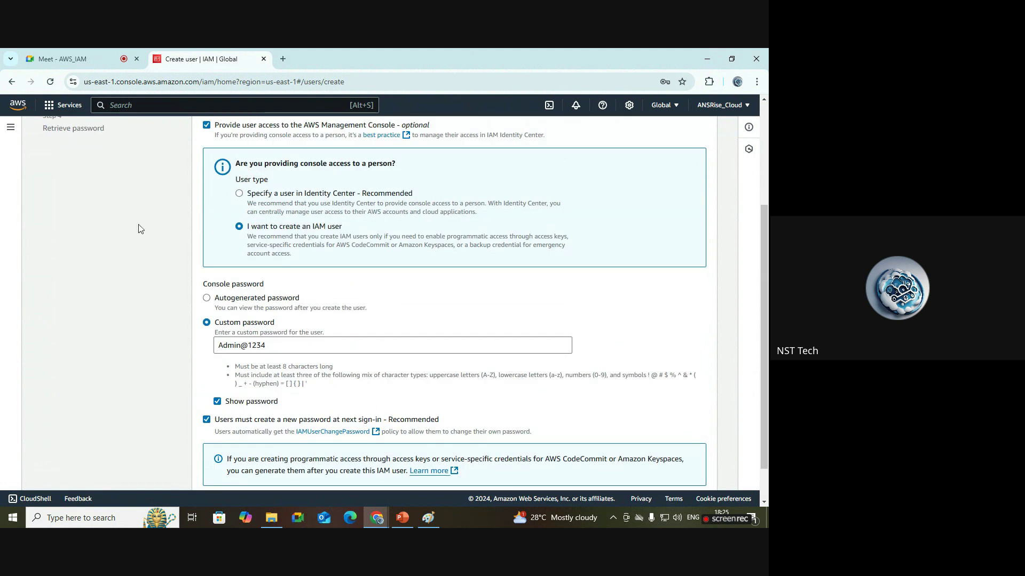
scroll(767, 281, "down", 1)
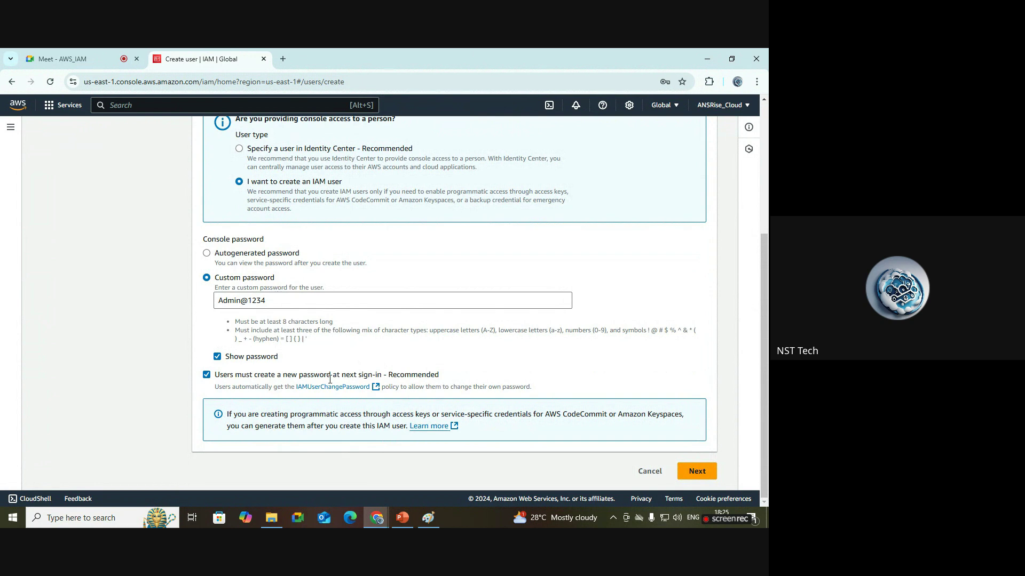
left_click(206, 375)
scroll(764, 320, "up", 4)
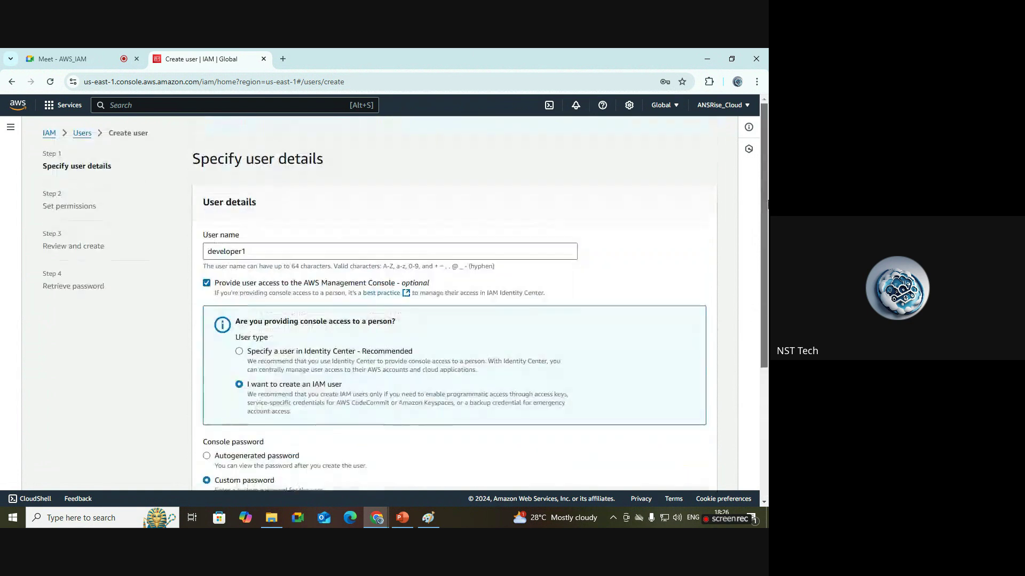
scroll(764, 243, "down", 1)
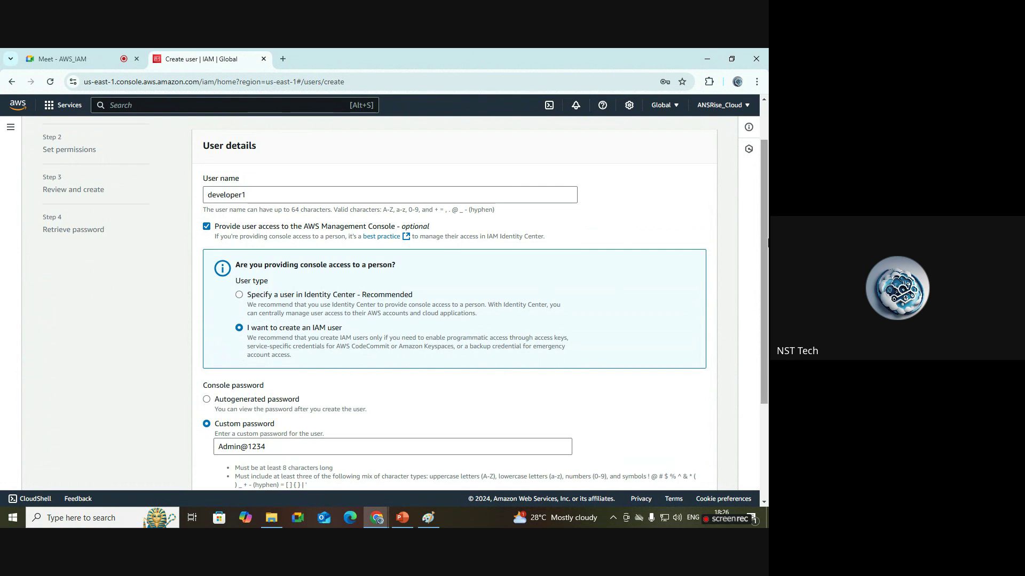
scroll(331, 302, "down", 1)
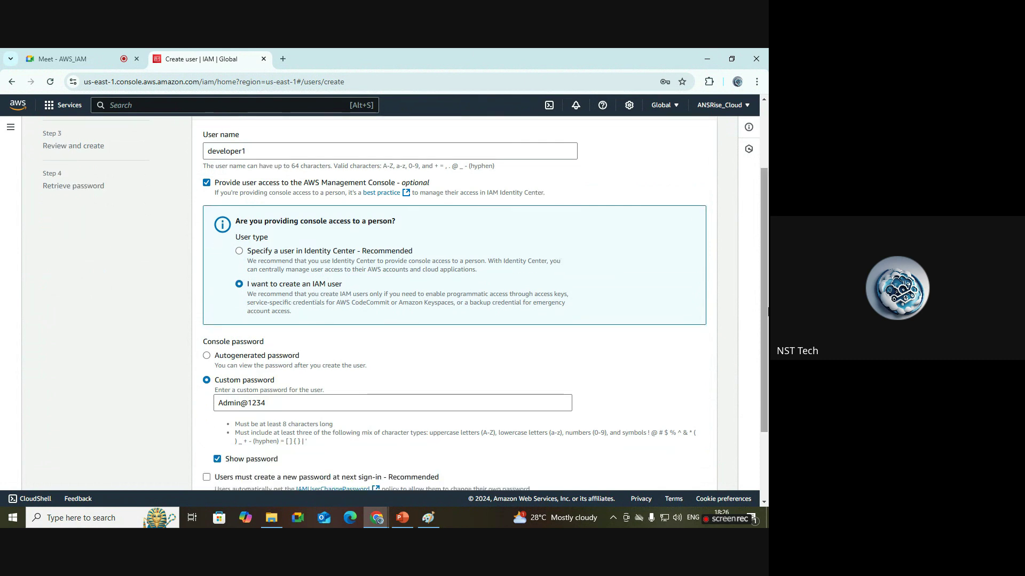
scroll(348, 294, "down", 1)
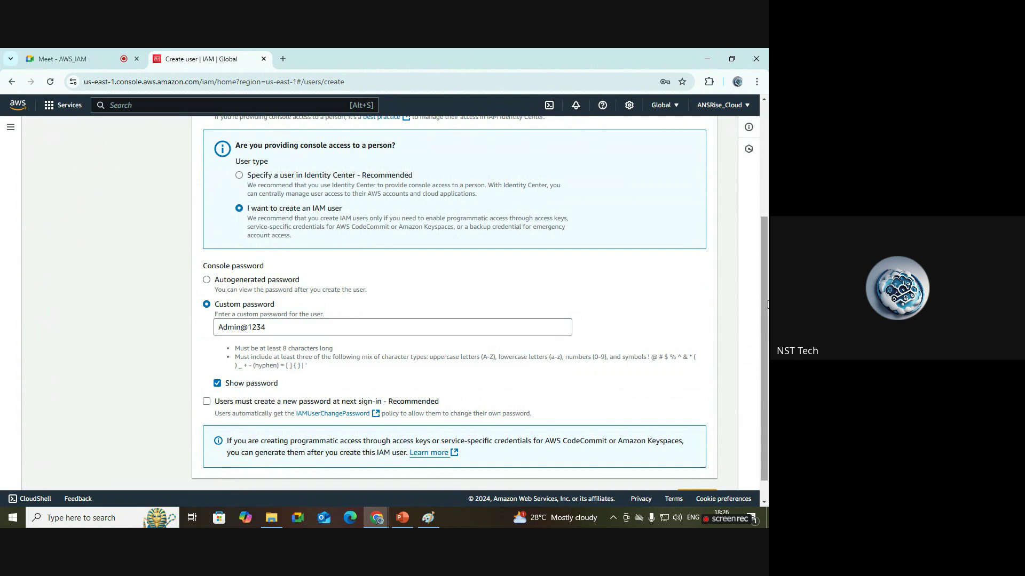
scroll(251, 357, "down", 1)
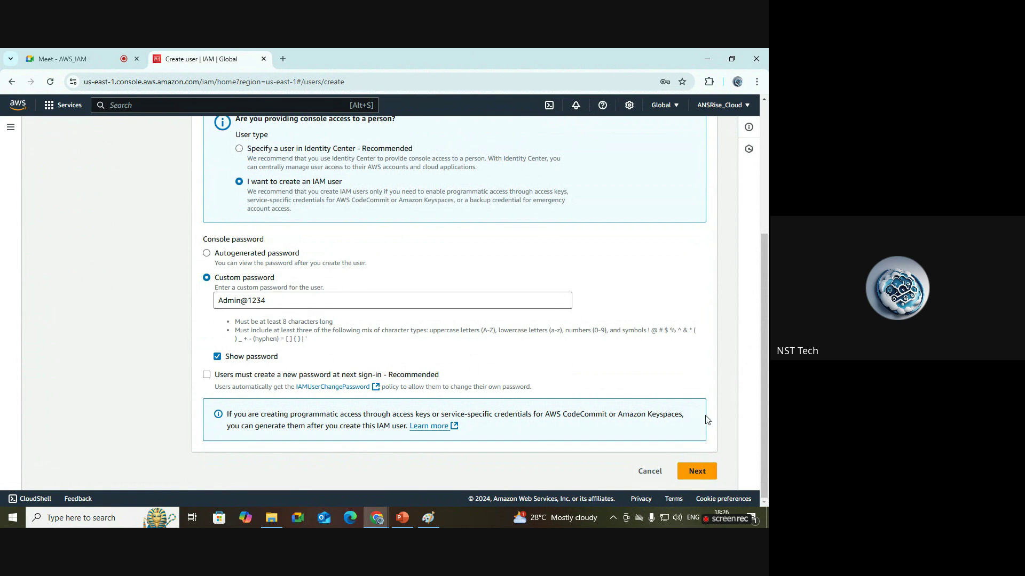
left_click(705, 474)
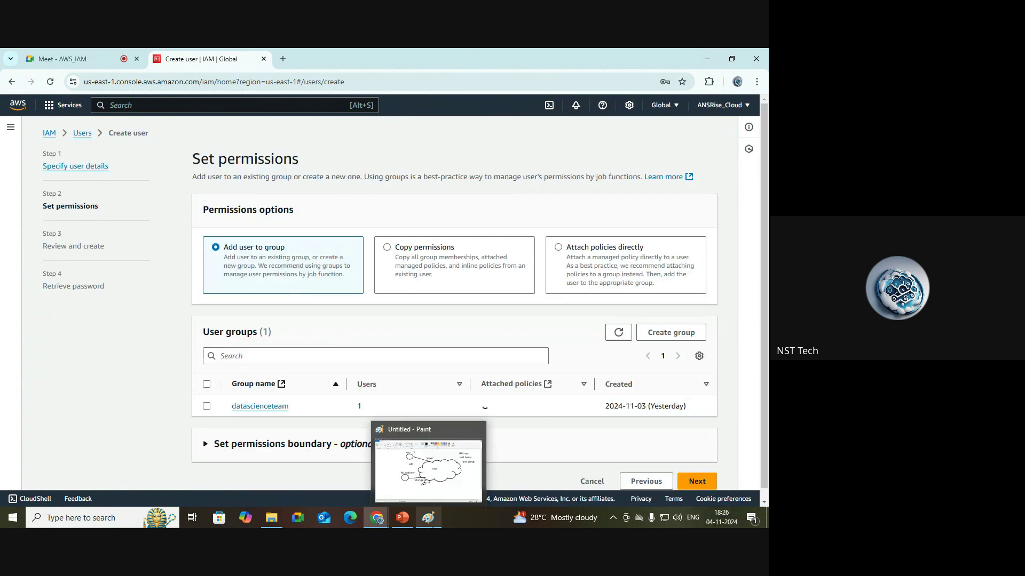
Bring the Cloud-AI-Workshop PowerPoint presentation forward on its IAM slide.
left_click(403, 519)
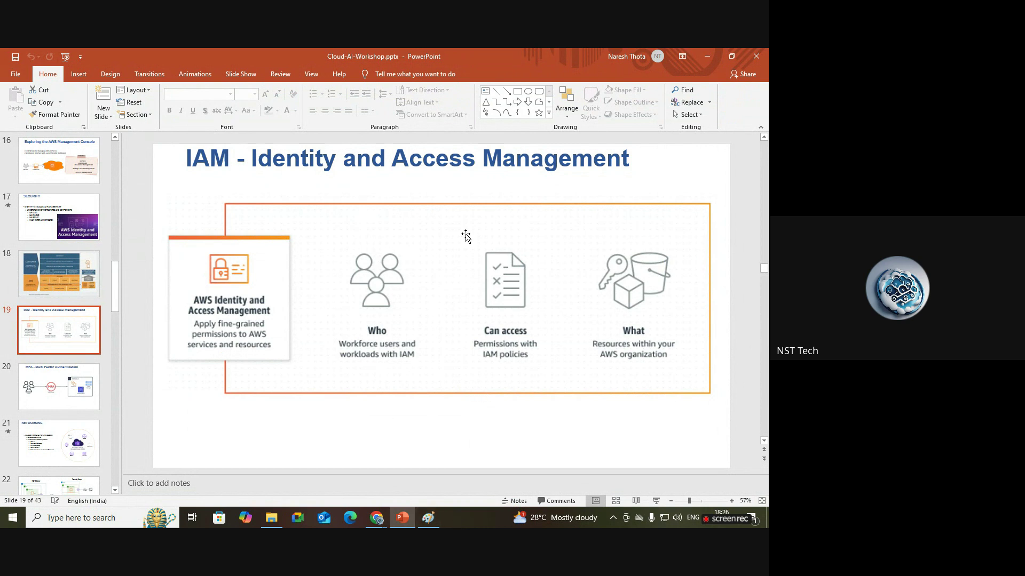
Show the Paint diagram of AWS with IAM user, IAM Policy and IAM group.
left_click(426, 520)
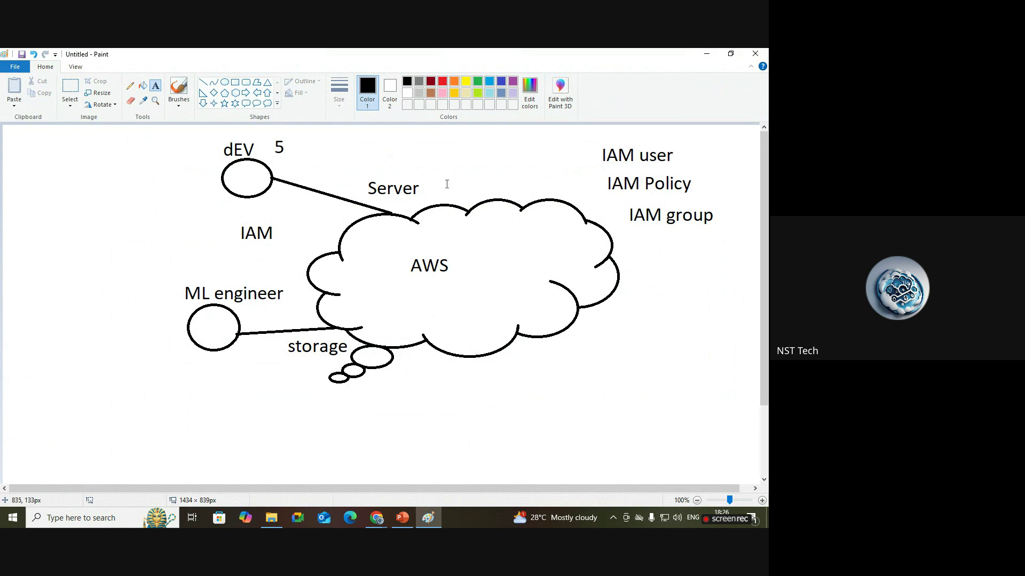
Return to the 'Create user | IAM' page and pass Set permissions without adding a group.
mouse_move(384, 526)
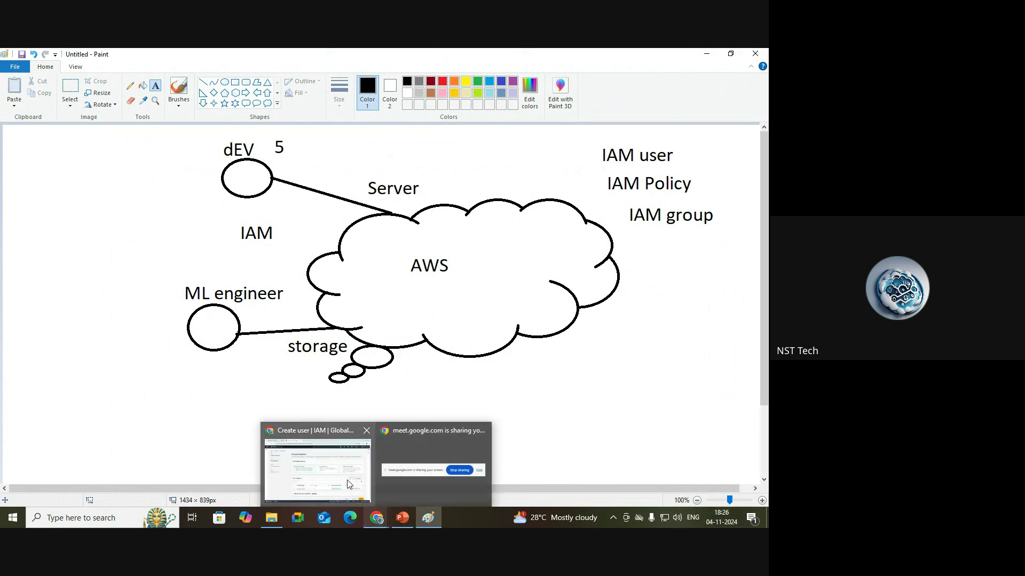
left_click(317, 470)
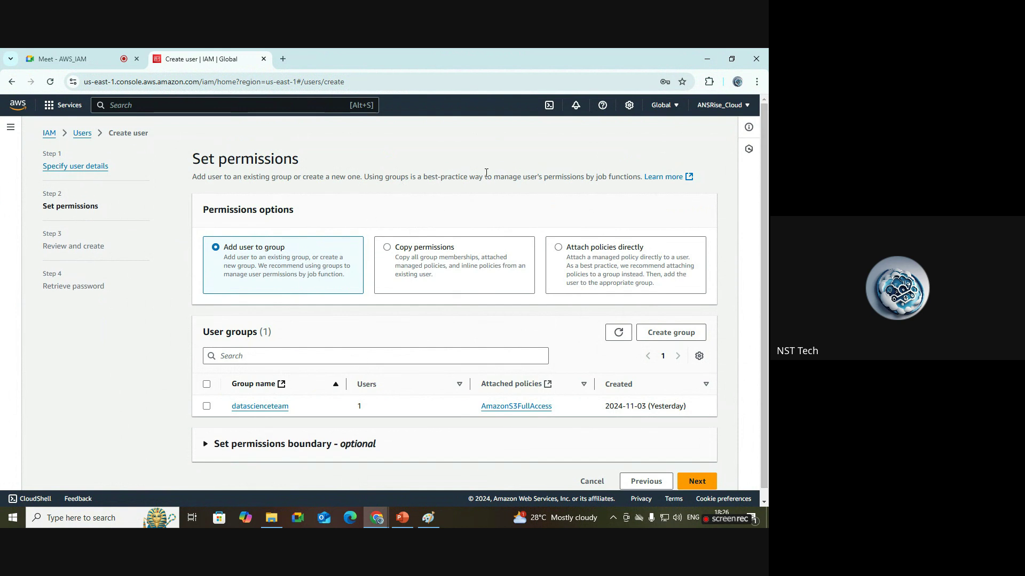
left_click(696, 481)
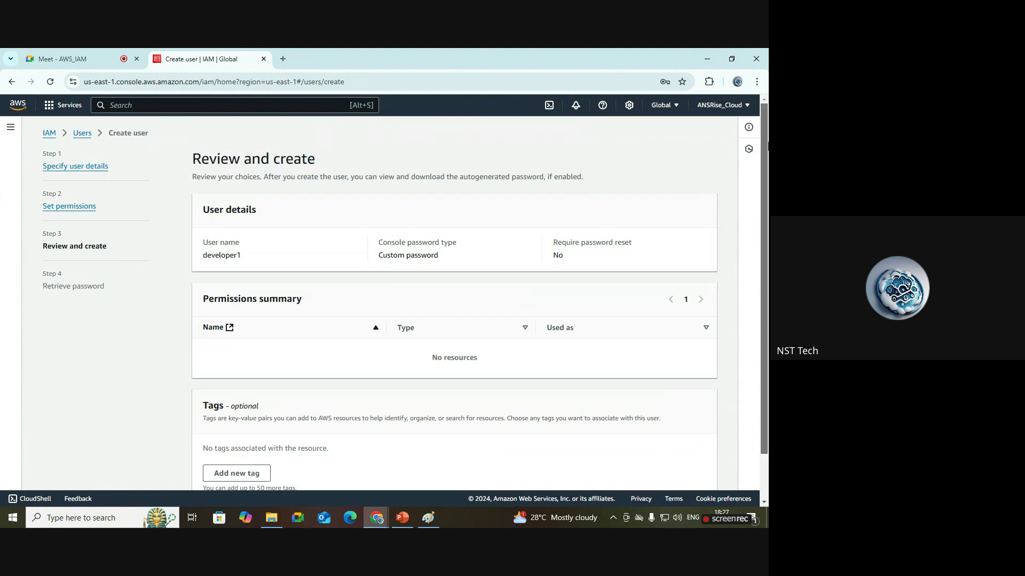
left_click_drag(251, 259, 202, 262)
left_click(447, 263)
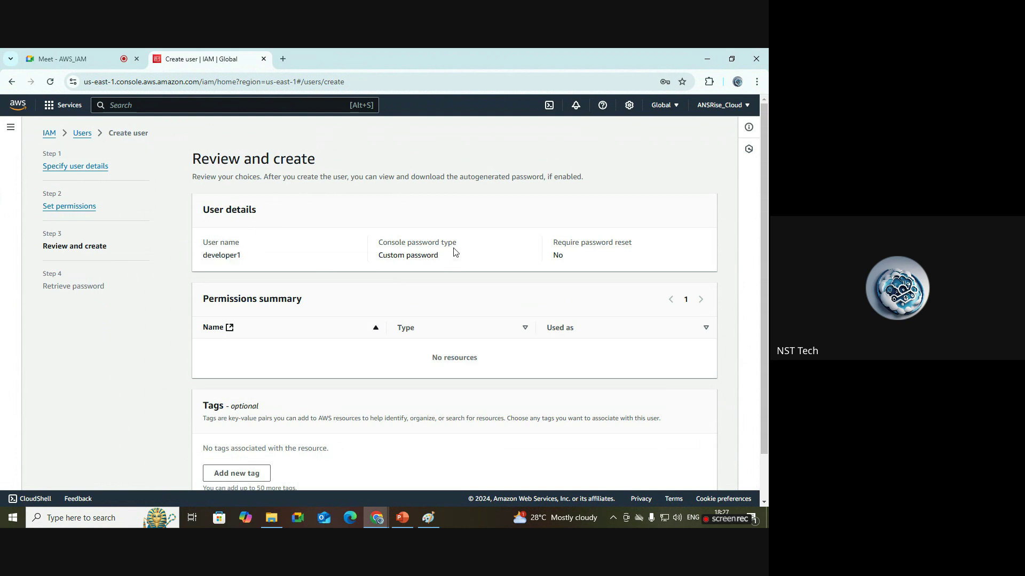
left_click_drag(463, 246, 359, 247)
left_click(467, 263)
left_click_drag(438, 257, 183, 246)
scroll(434, 316, "down", 1)
left_click_drag(499, 312, 419, 312)
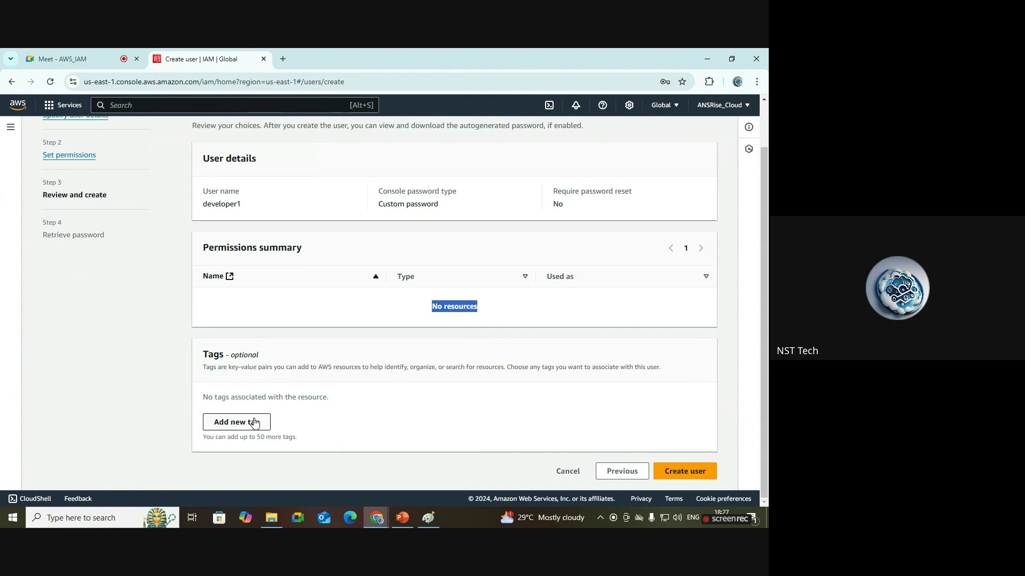
Add a new empty tag row for developer1 on the review page.
left_click(254, 423)
scroll(439, 282, "up", 1)
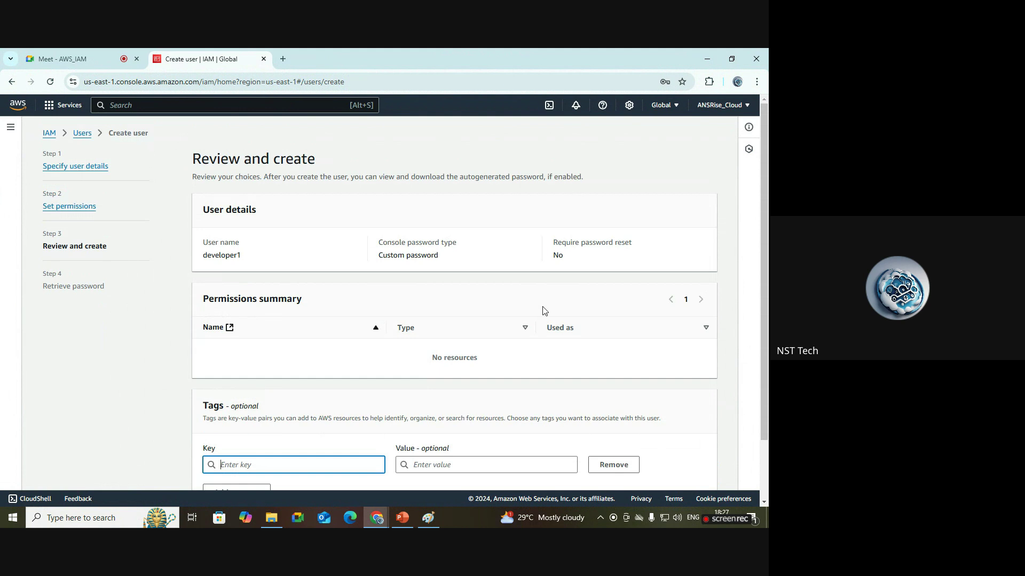
left_click_drag(764, 275, 766, 331)
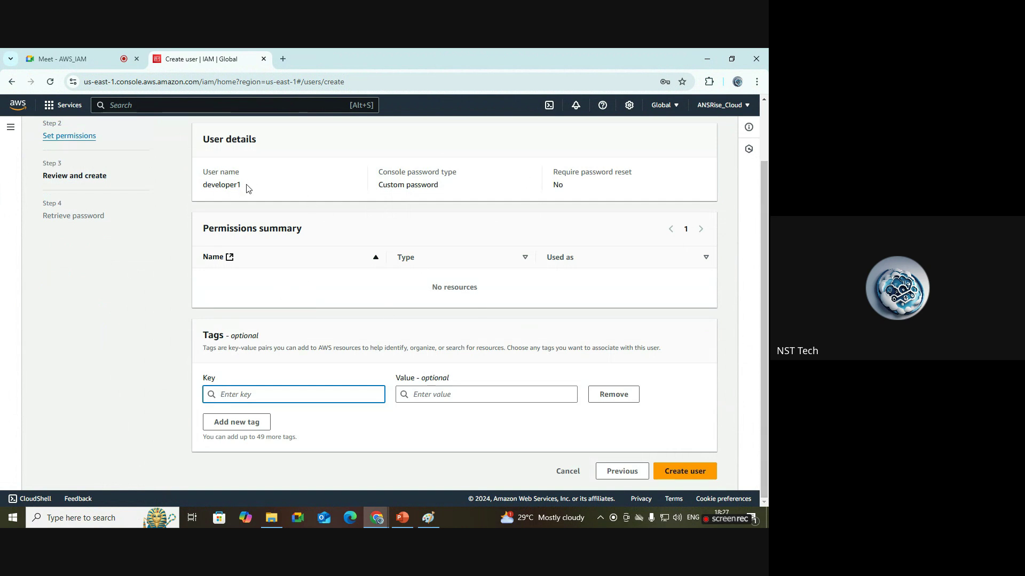
left_click_drag(247, 187, 202, 192)
left_click(338, 244)
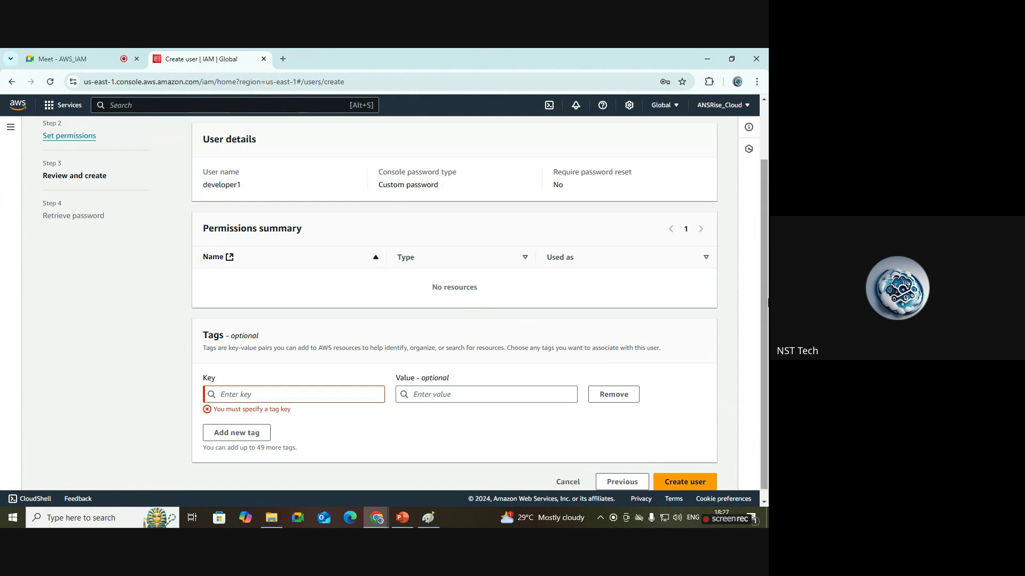
scroll(767, 319, "down", 1)
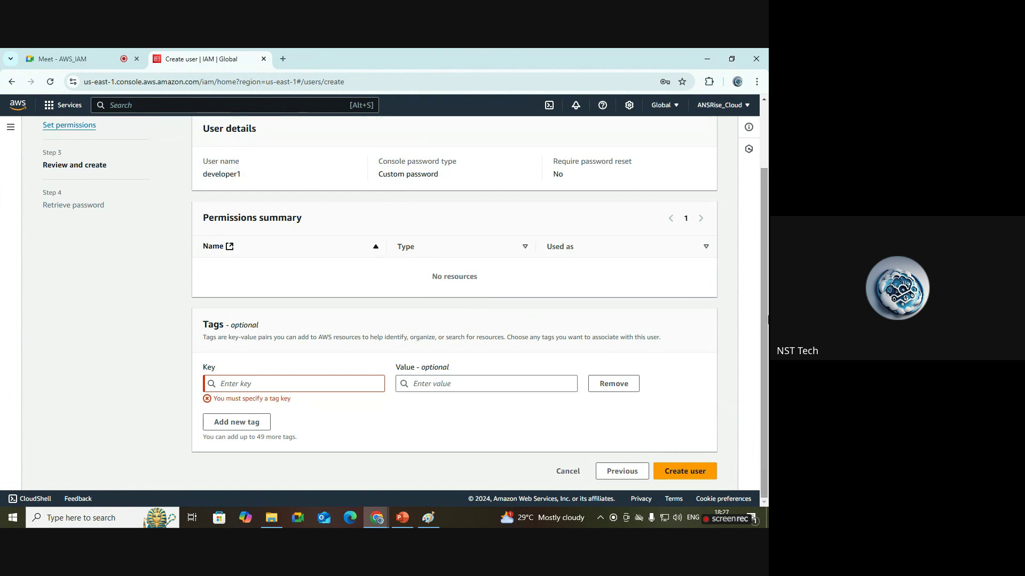
Fill in the tag with key 'project' and value 'amazon'.
left_click(377, 389)
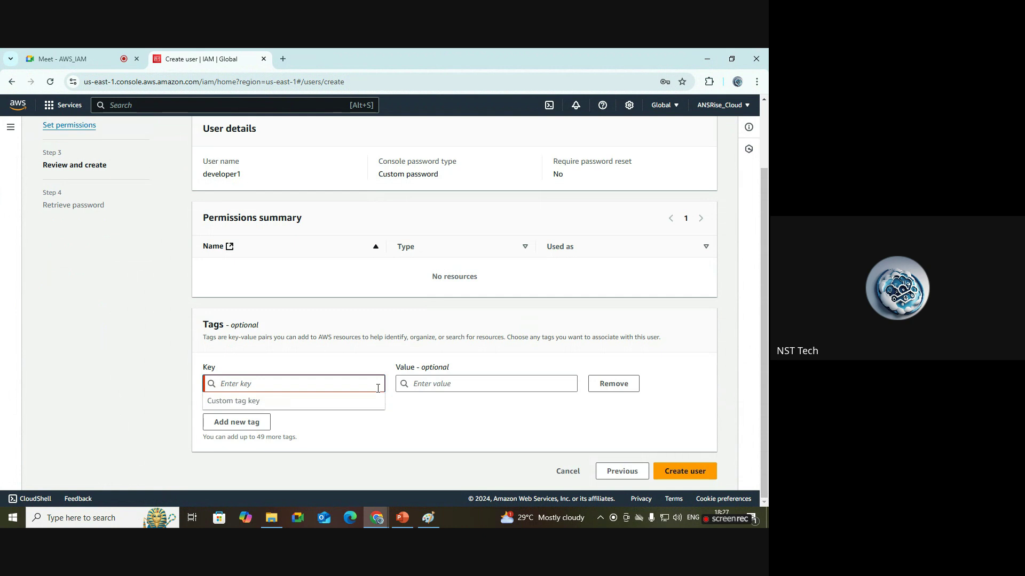
type("projec")
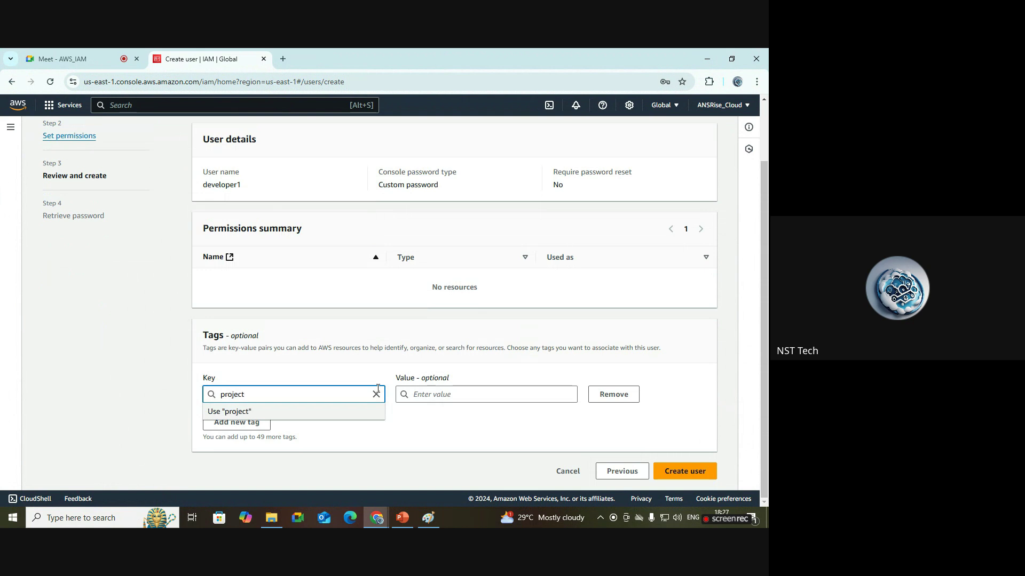
type("t")
left_click(458, 394)
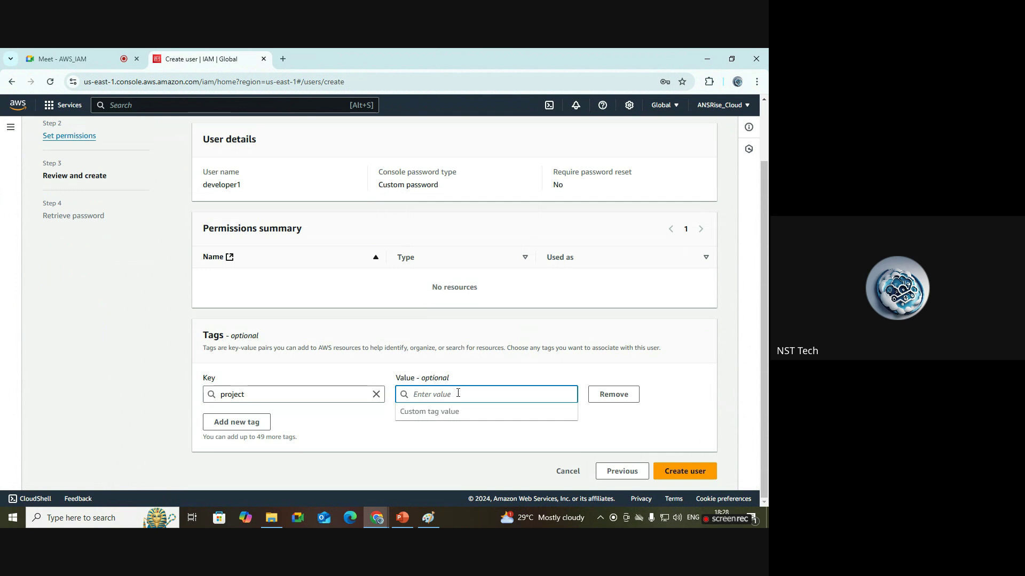
type("exa")
key("BackSpace")
key("BackSpace")
key("BackSpace")
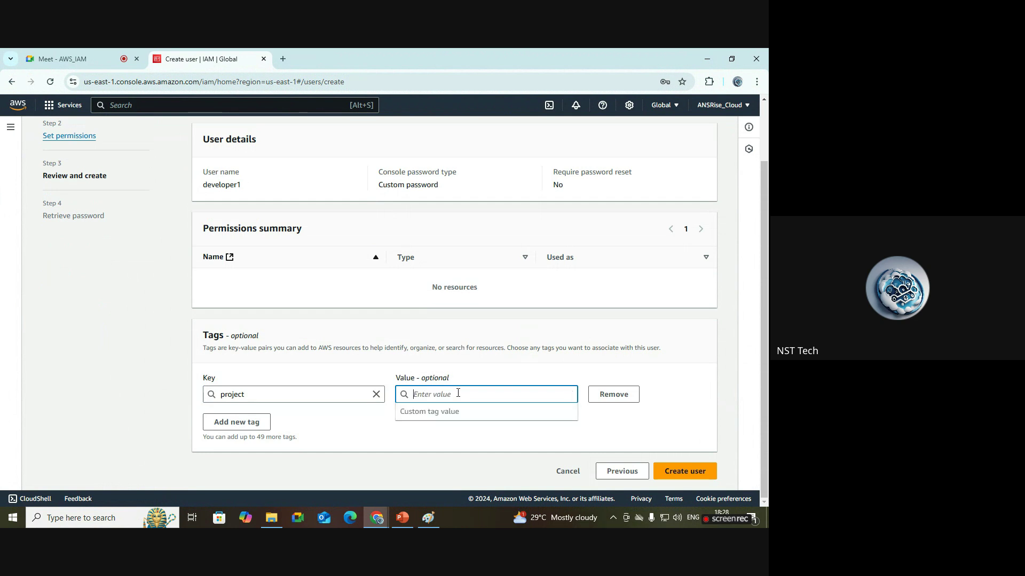
type("amazon")
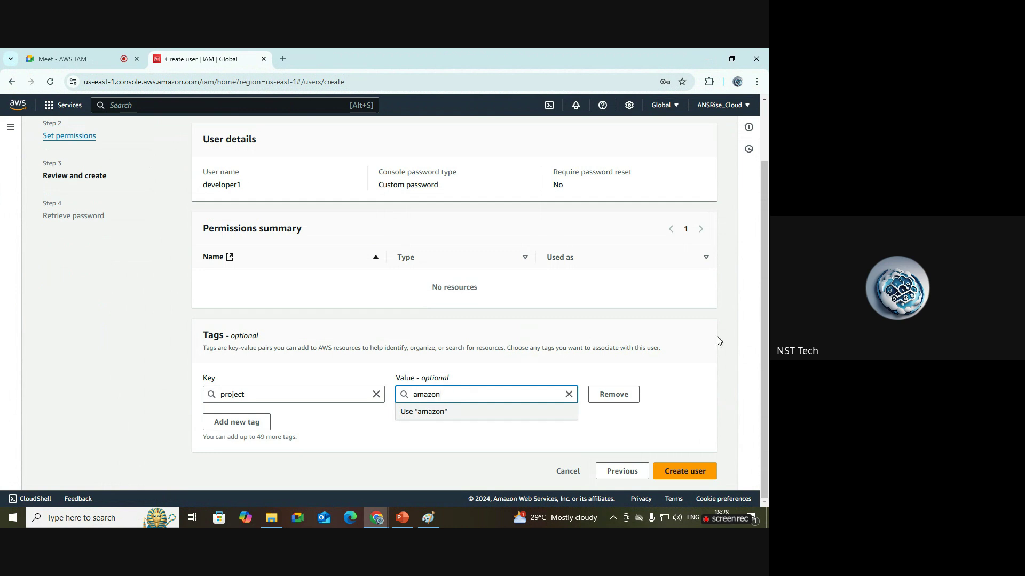
left_click(736, 356)
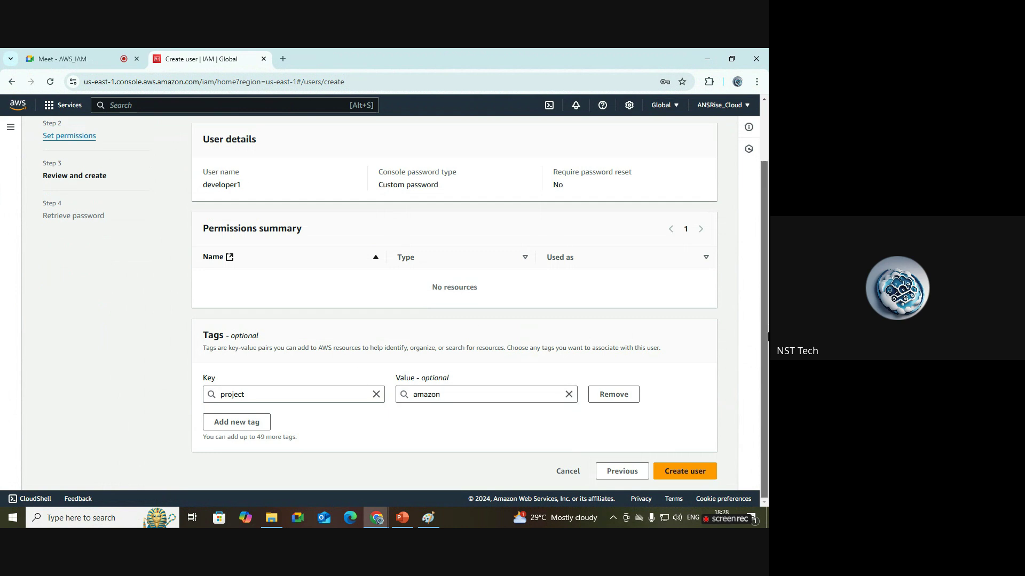
scroll(112, 218, "up", 2)
scroll(768, 328, "down", 2)
Create developer1 and download its credentials as a .csv file.
left_click(700, 479)
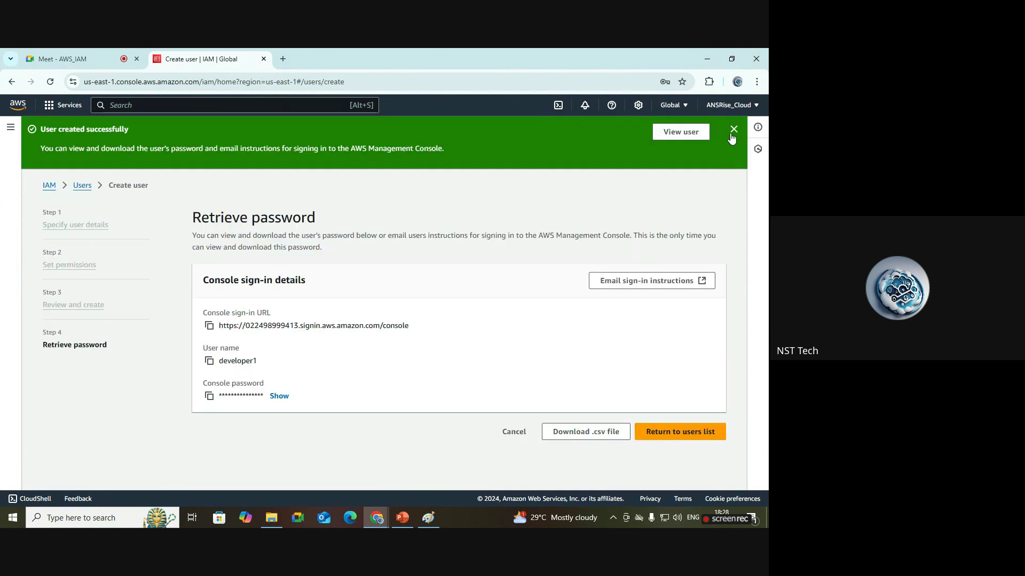
left_click(733, 131)
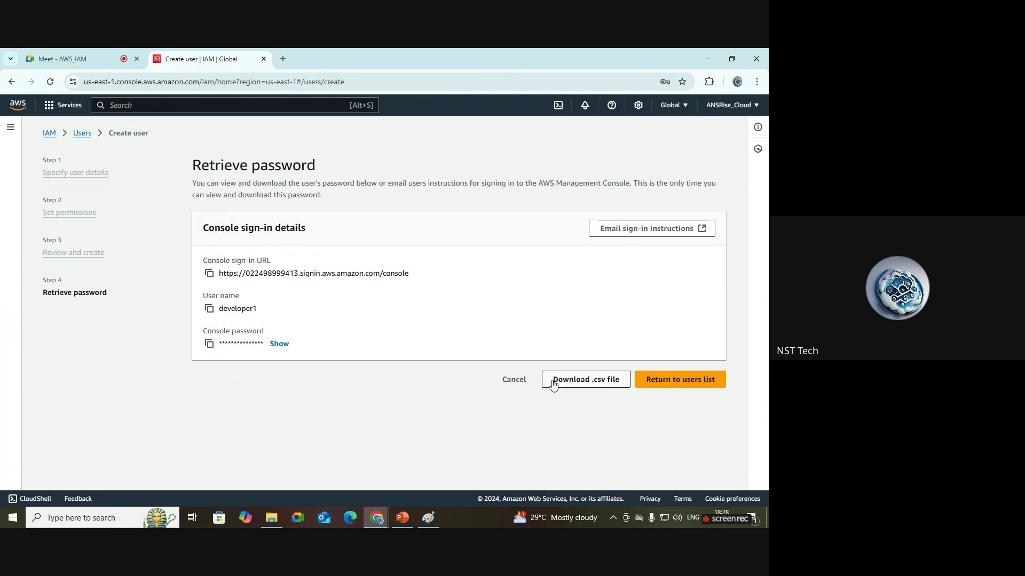
left_click(599, 384)
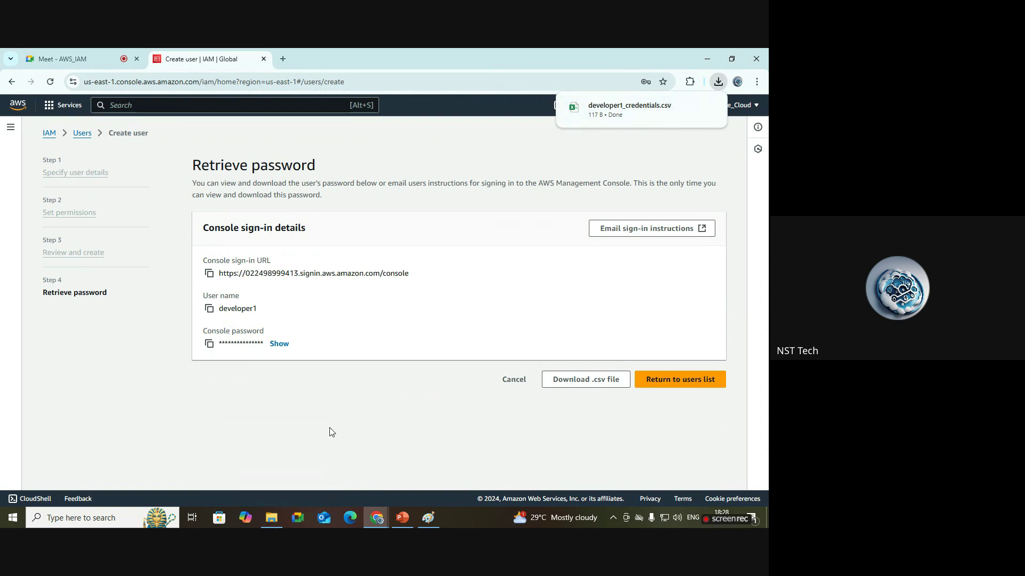
Open developer1_credentials from the Downloads folder in File Explorer.
mouse_move(271, 519)
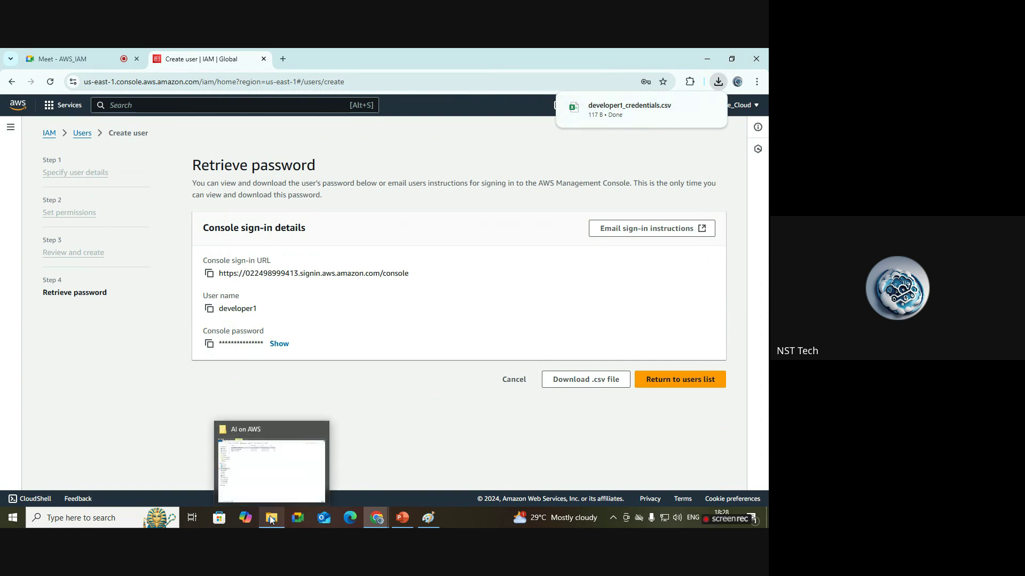
left_click(258, 483)
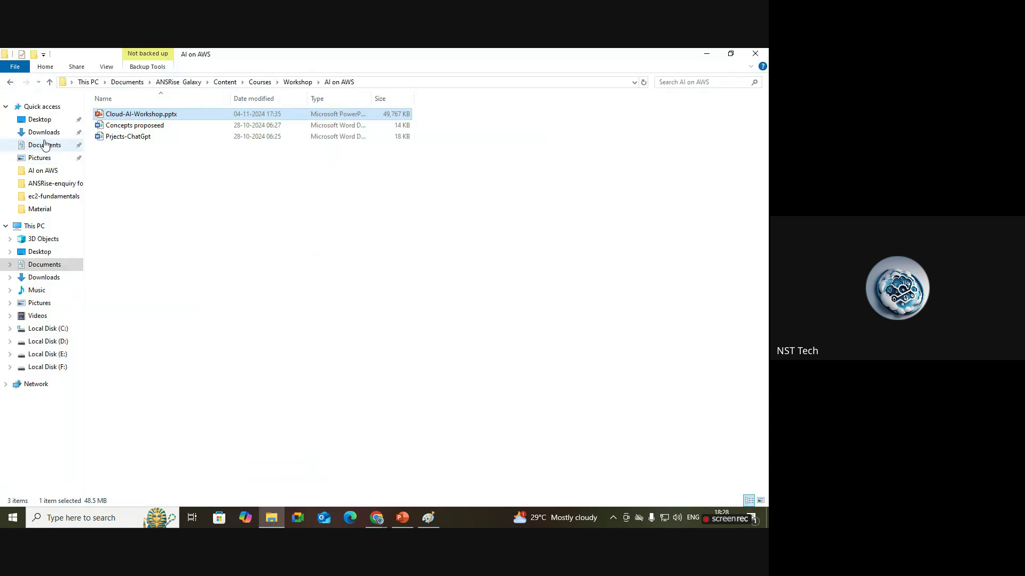
left_click(46, 144)
left_click(45, 132)
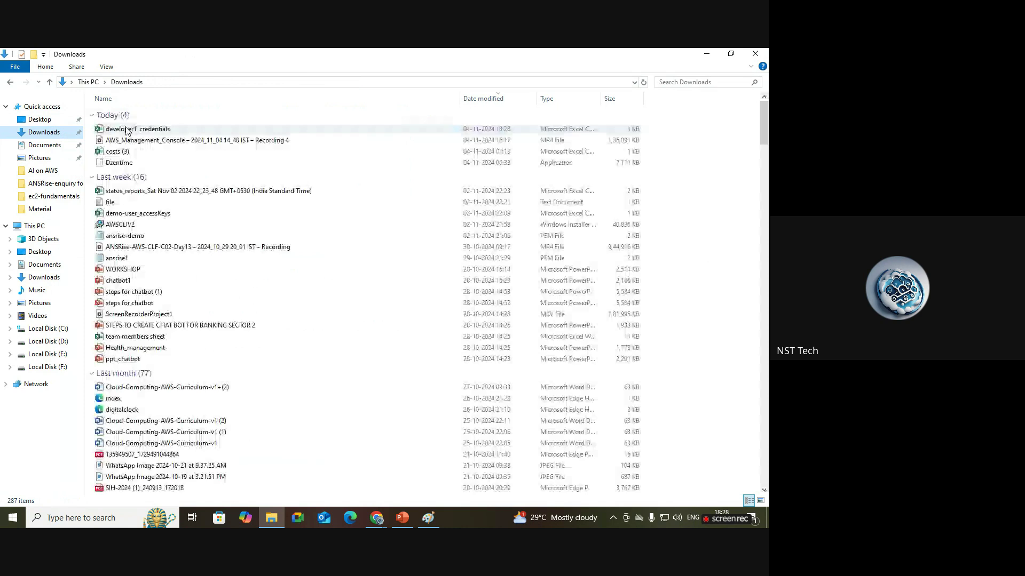
double_click(135, 130)
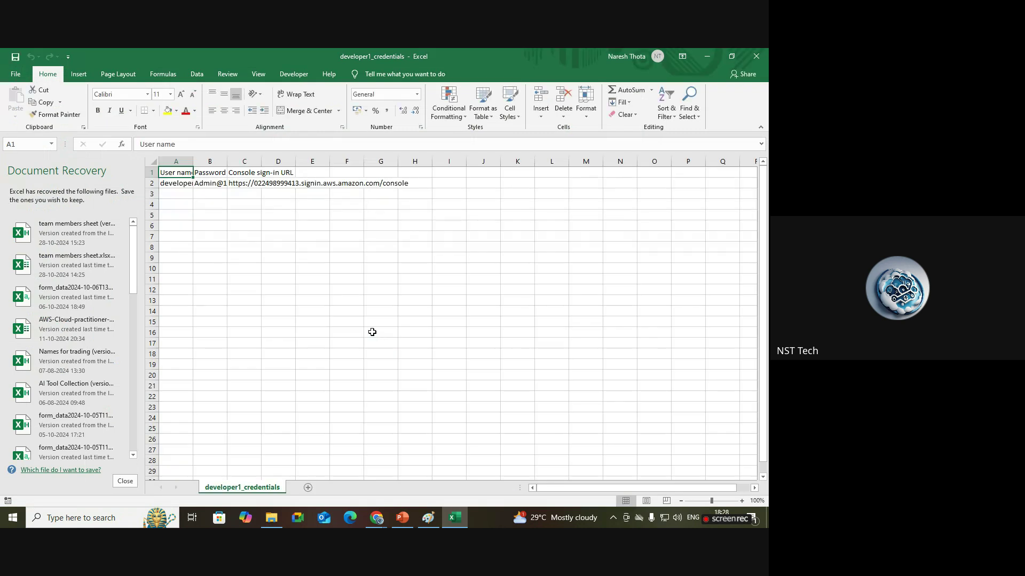
Discard the Document Recovery files and widen columns A and B.
left_click(125, 481)
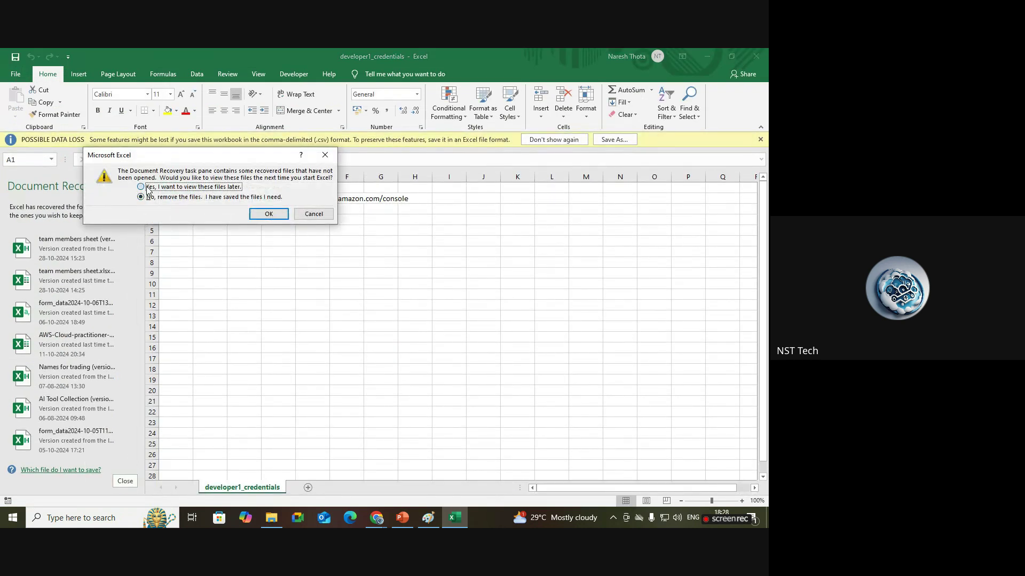
left_click(258, 216)
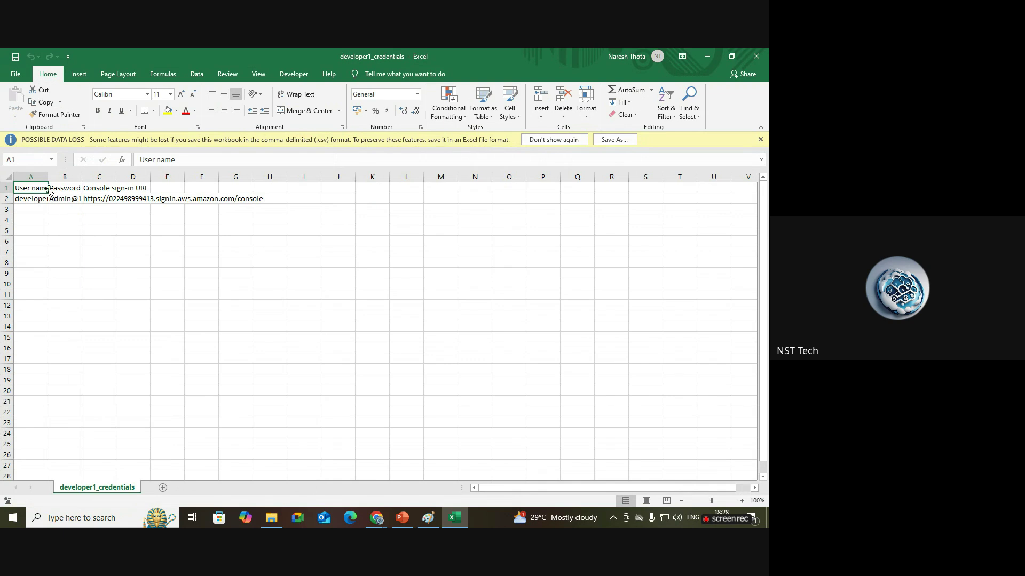
left_click_drag(46, 174, 312, 177)
Copy the console sign-in URL from cell C2.
left_click(171, 198)
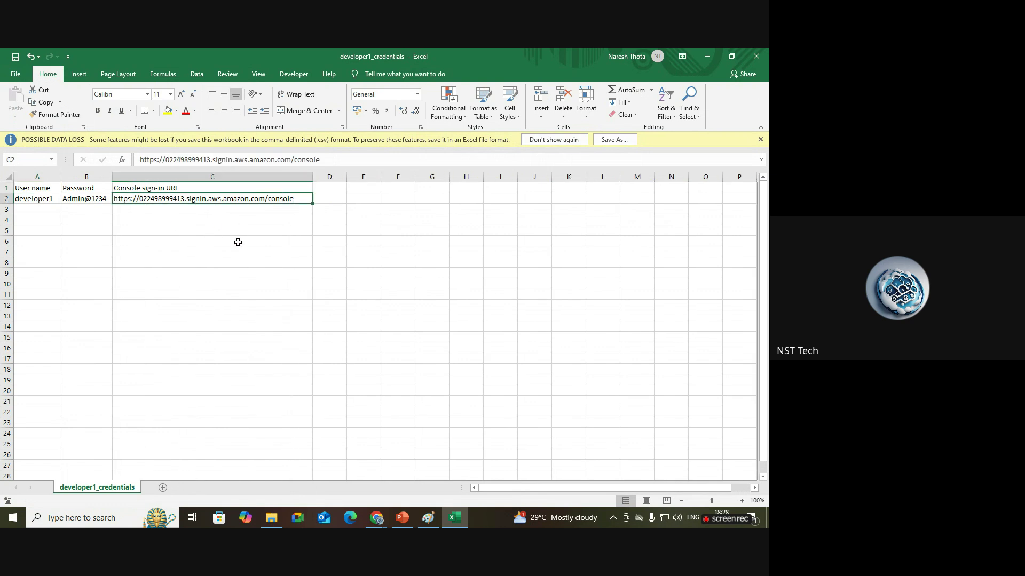
left_click(42, 198)
left_click(81, 200)
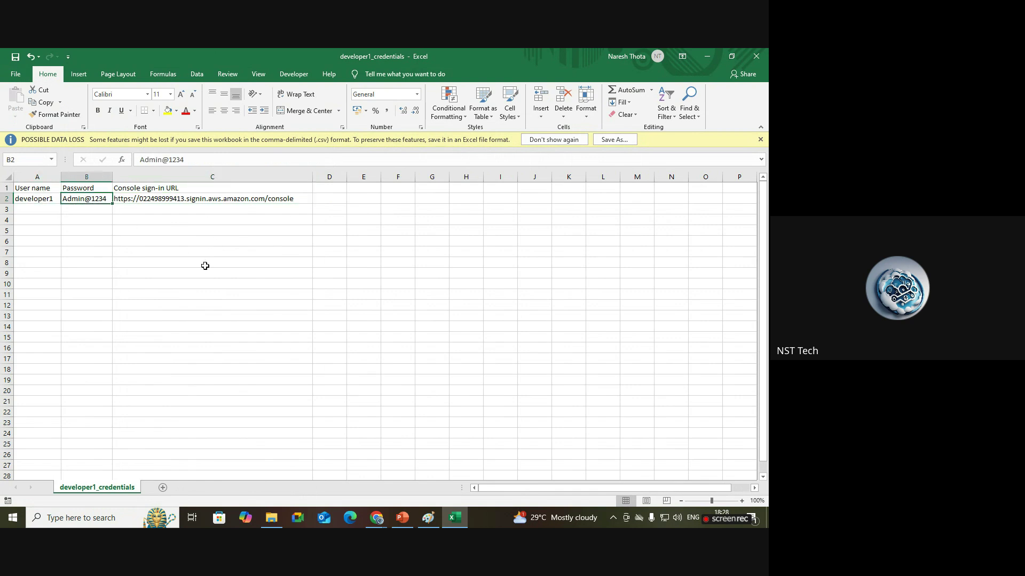
left_click(168, 199)
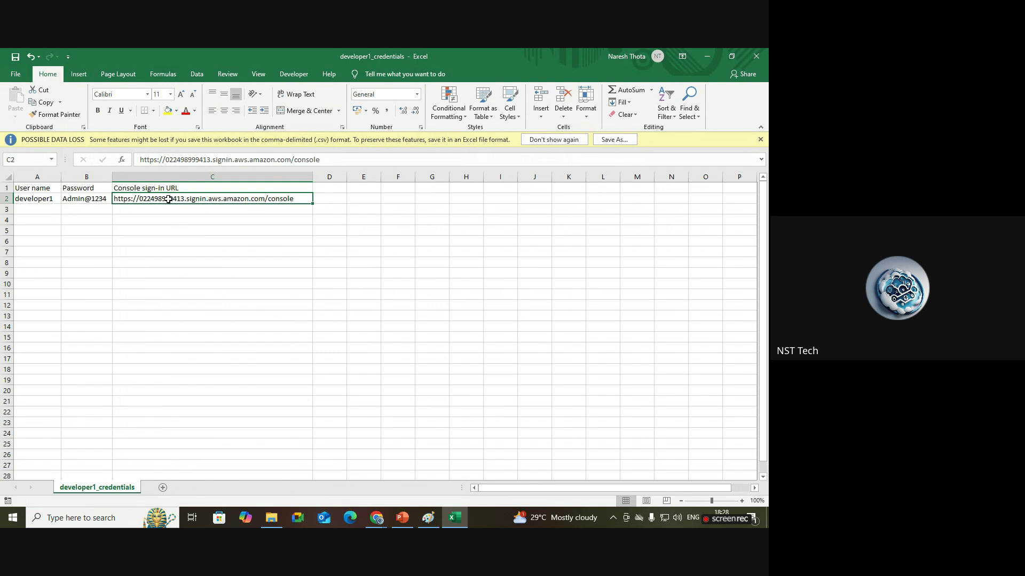
key("ctrl+c")
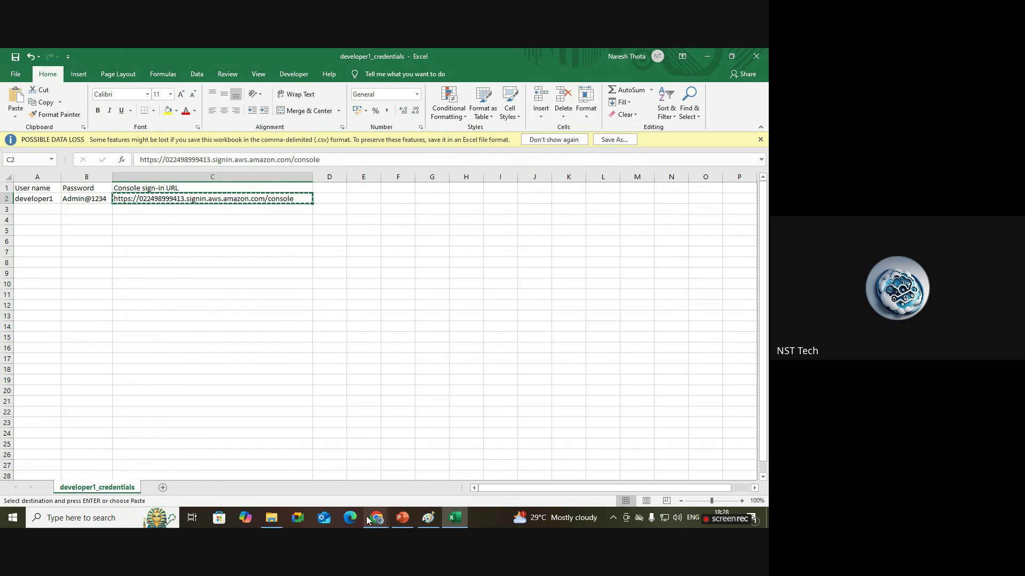
Open a new Chrome incognito window from the IAM retrieve password page.
mouse_move(378, 524)
left_click(347, 487)
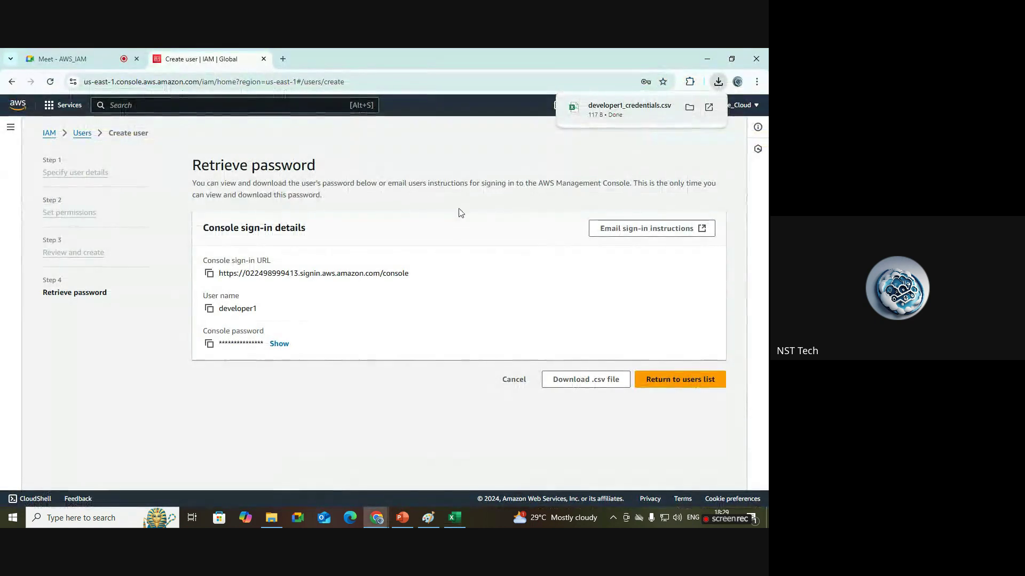
left_click(739, 109)
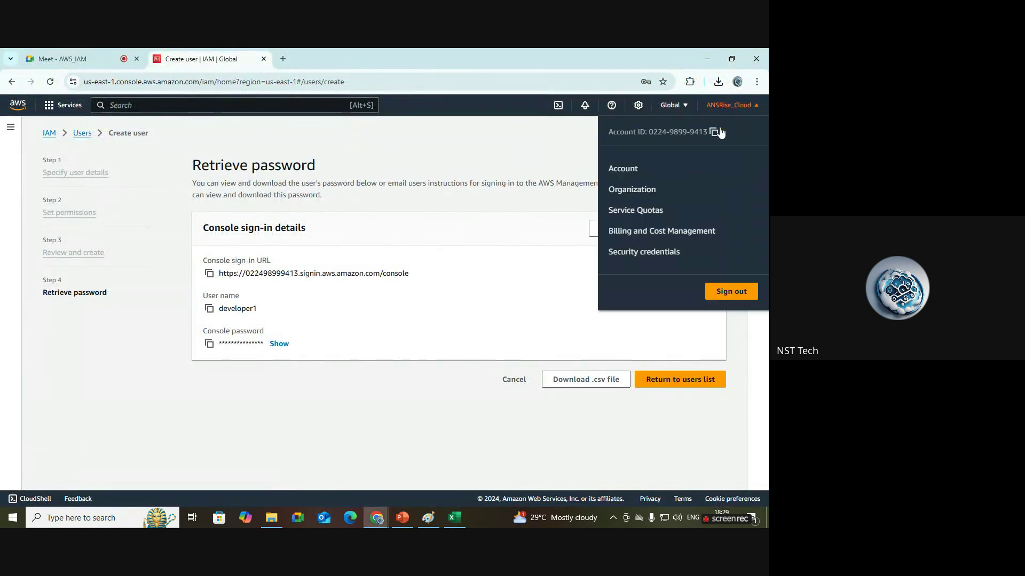
left_click(552, 145)
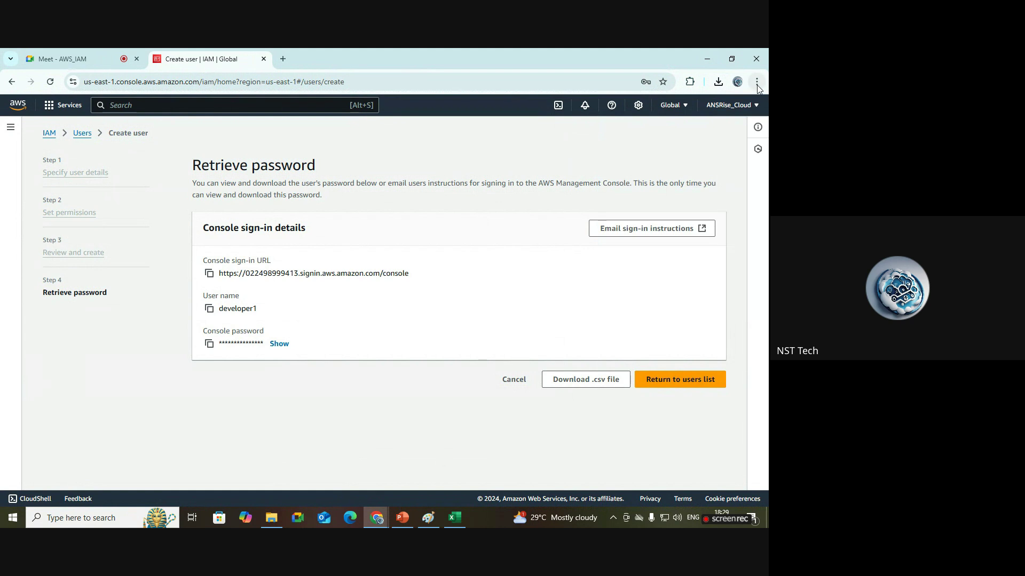
left_click(756, 83)
left_click(705, 164)
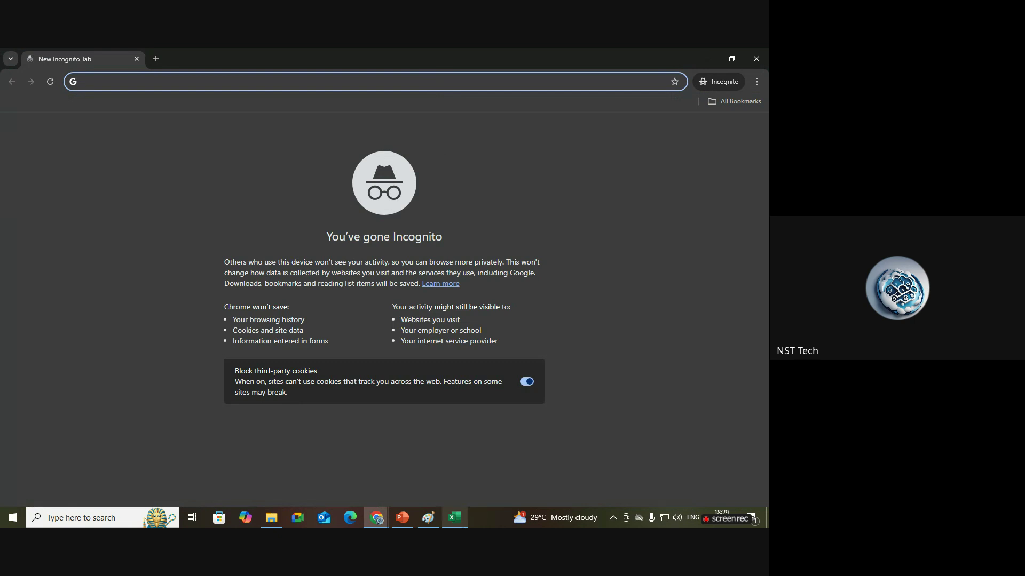
Load the copied console sign-in URL in the incognito window.
left_click(455, 517)
key("ctrl+c")
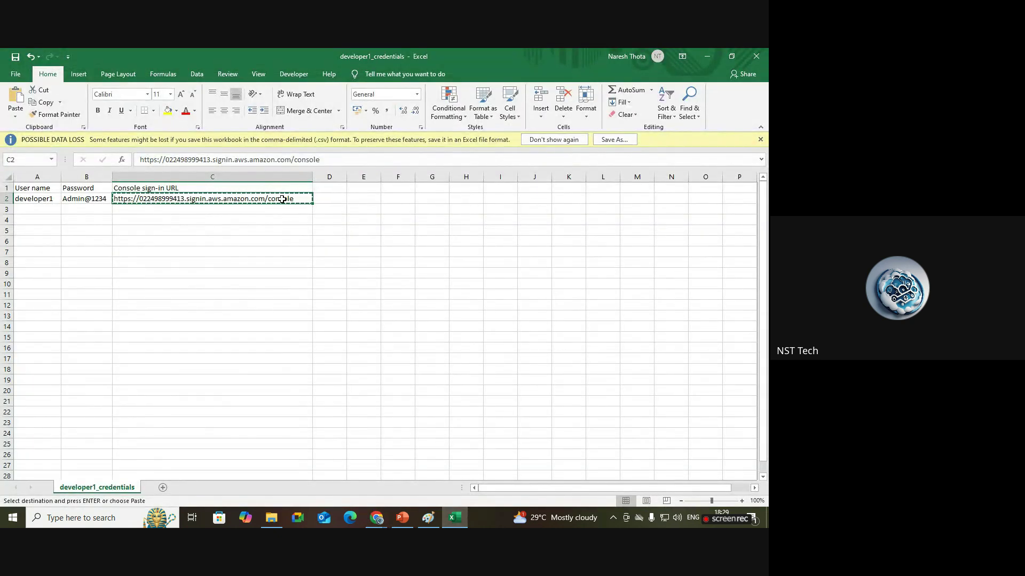
mouse_move(378, 517)
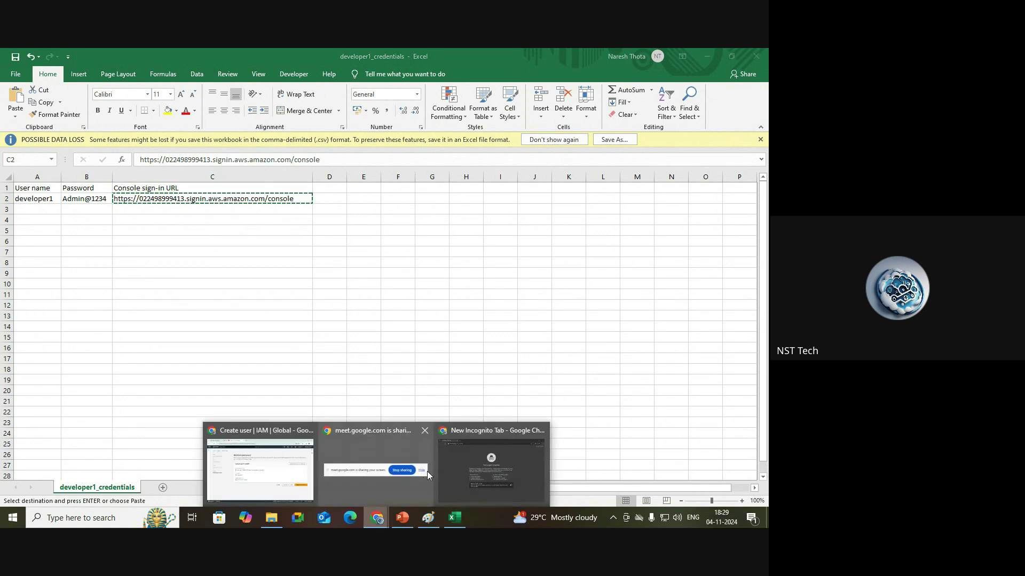
left_click(443, 469)
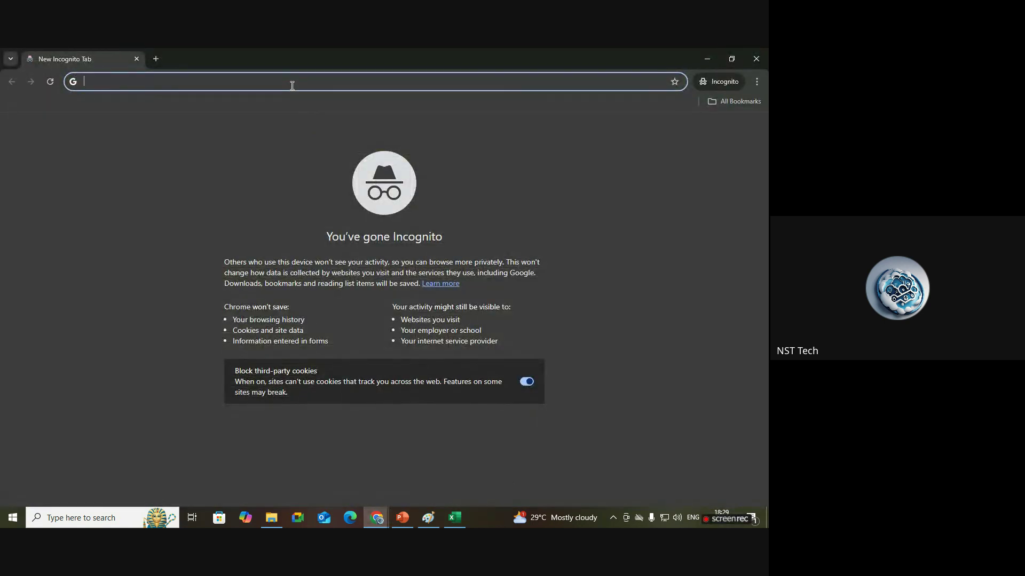
key("ctrl+v")
key("Return")
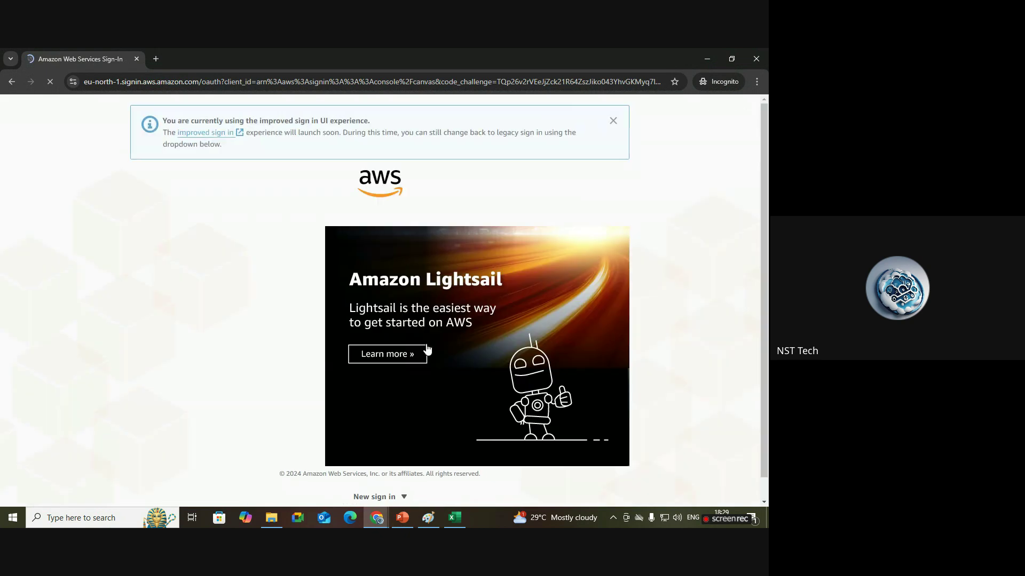
Paste the user name from cell A2 into the IAM username field.
left_click(613, 121)
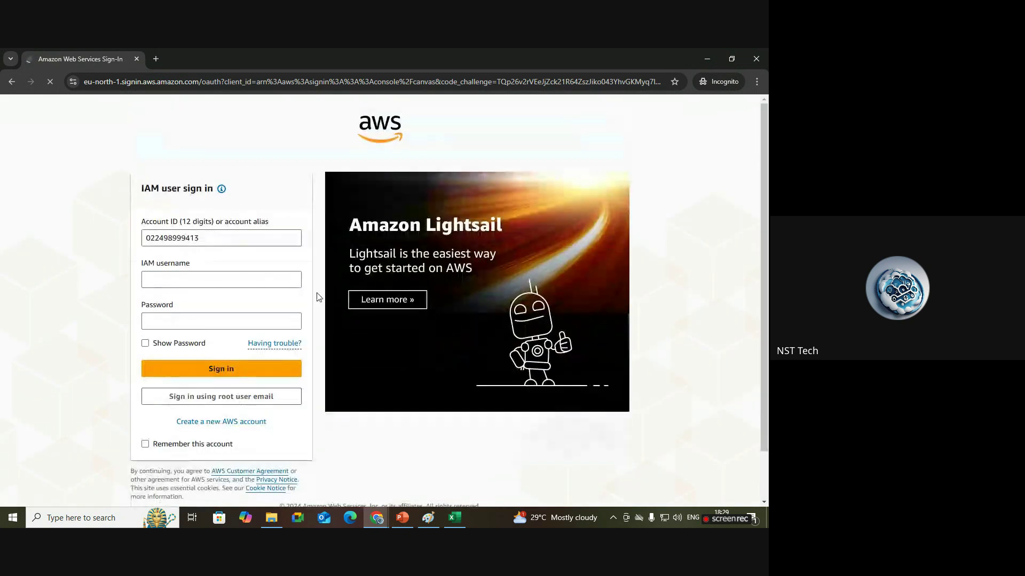
left_click_drag(213, 238, 143, 238)
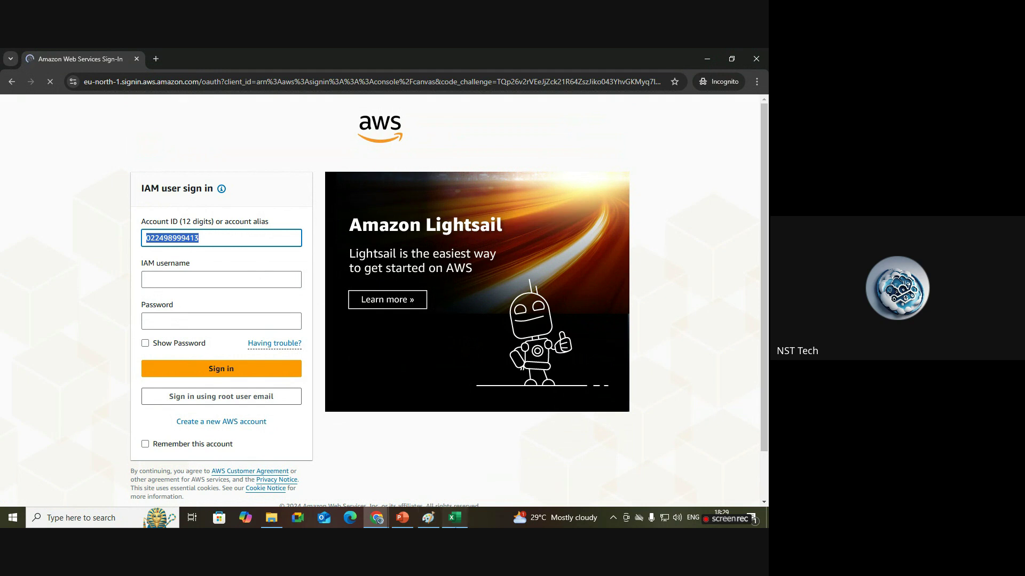
left_click(454, 517)
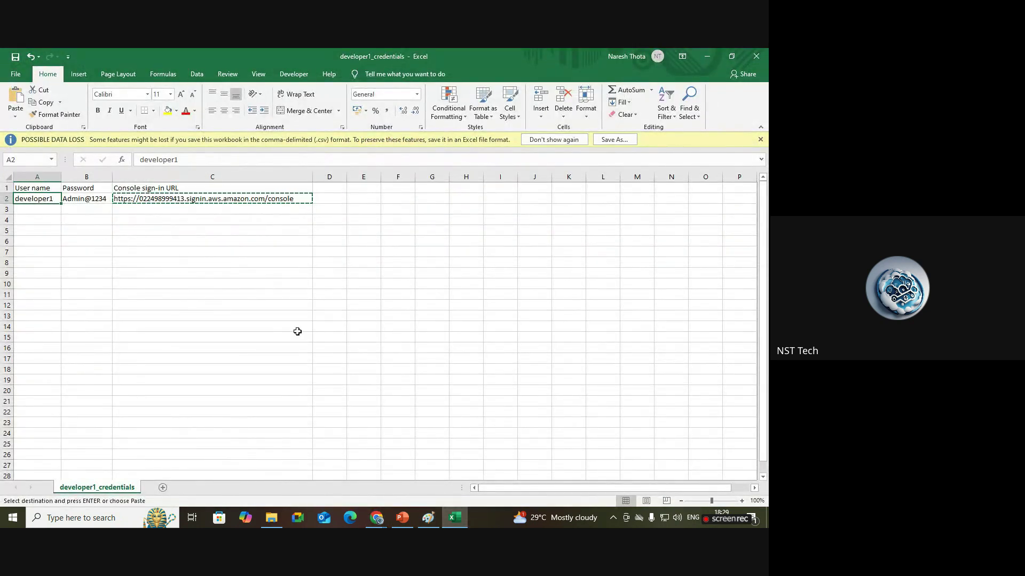
key("ctrl+c")
left_click(377, 517)
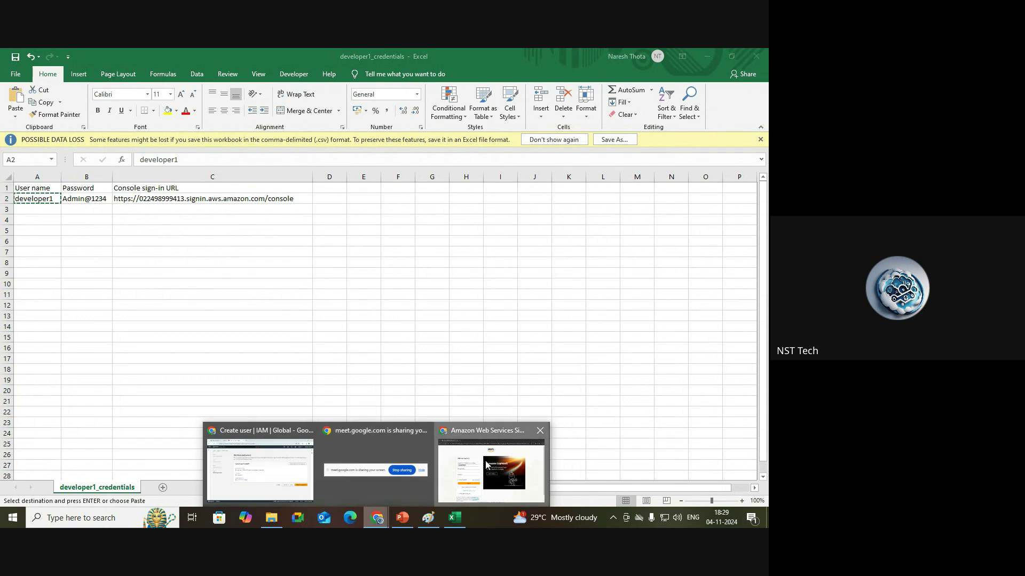
left_click(490, 470)
left_click(207, 279)
key("ctrl+v")
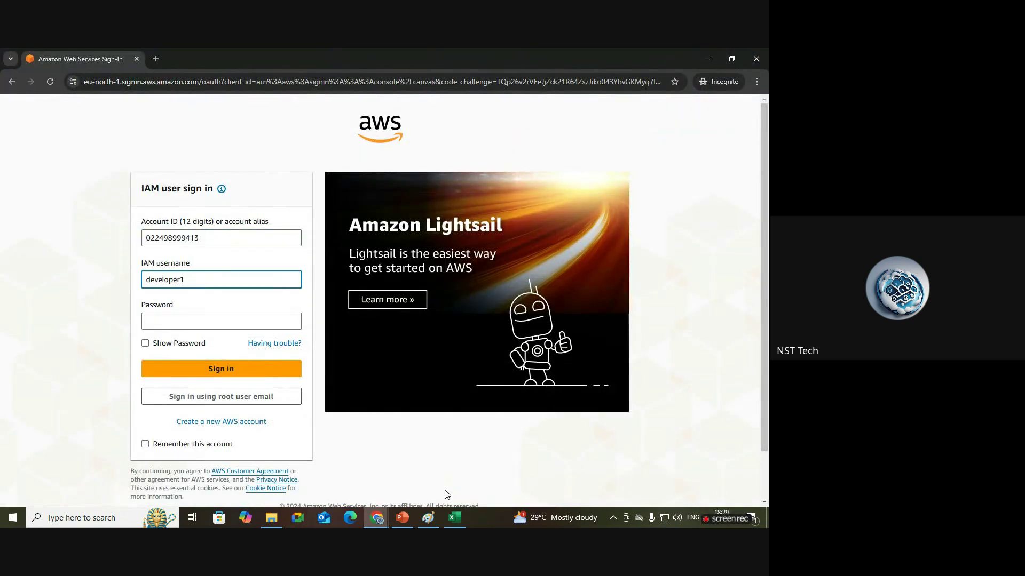
Paste the password from cell B2 into the Password field and sign in.
left_click(454, 517)
left_click(94, 200)
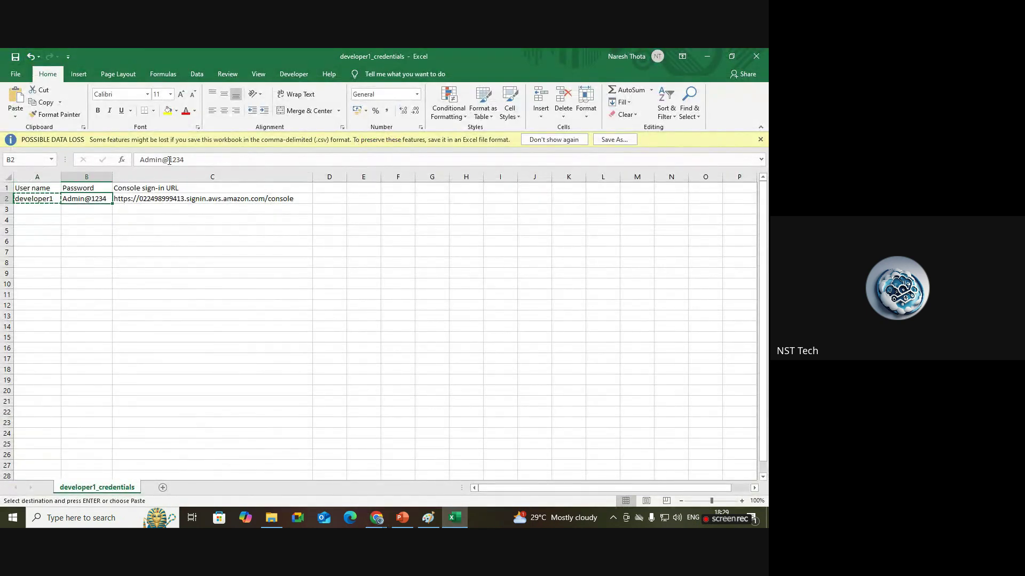
left_click_drag(184, 160, 140, 160)
key("ctrl+c")
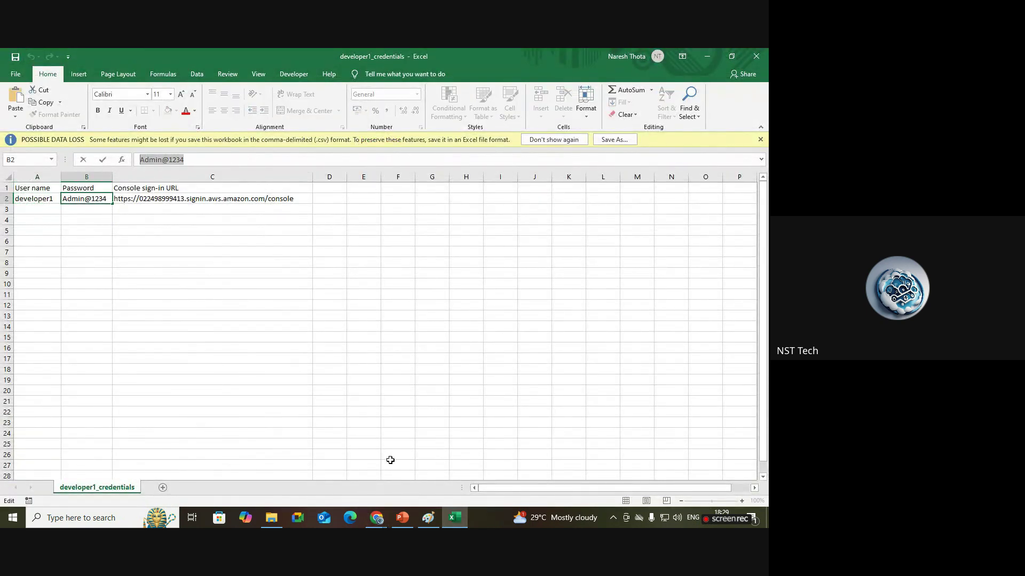
left_click(376, 518)
left_click(472, 485)
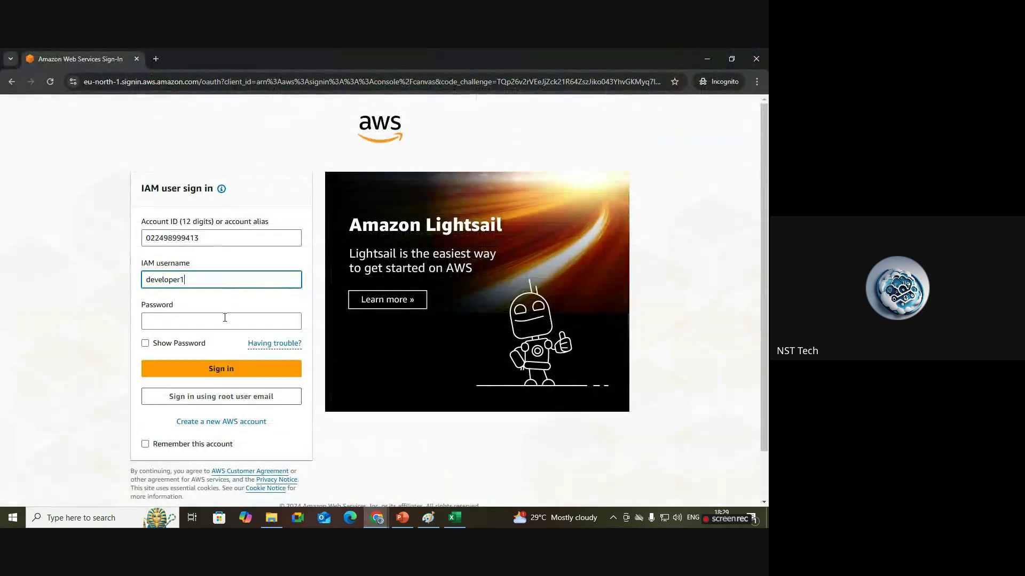
left_click(223, 319)
key("ctrl+v")
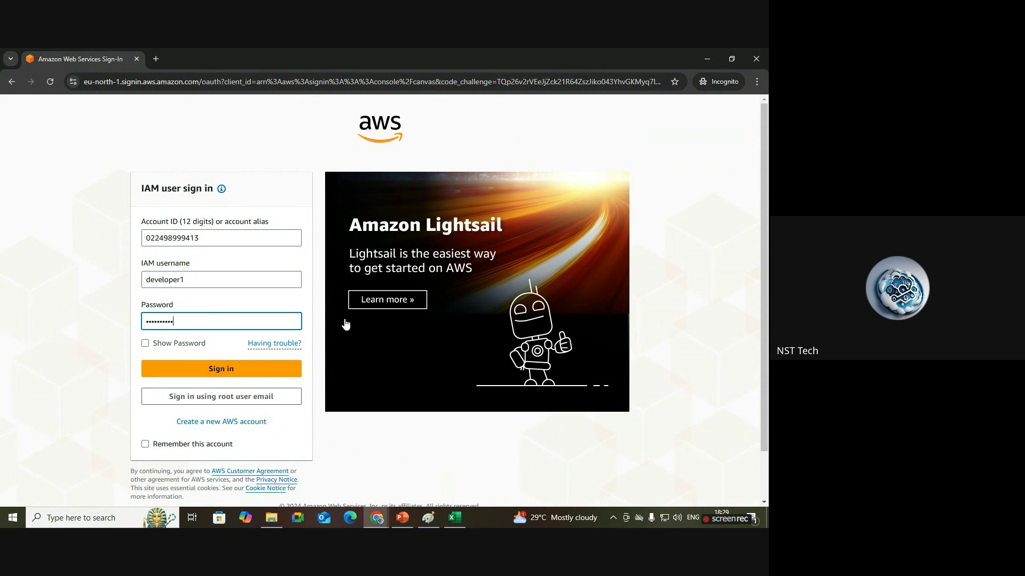
left_click(229, 373)
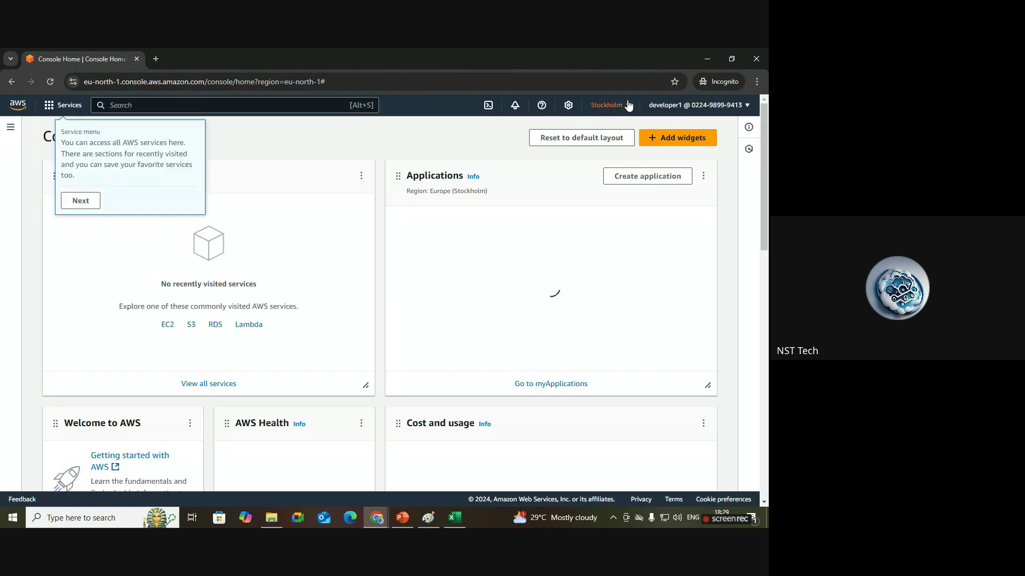
Switch the new user's Console Home to US East (N. Virginia) and dismiss the myApplications banner.
left_click(625, 104)
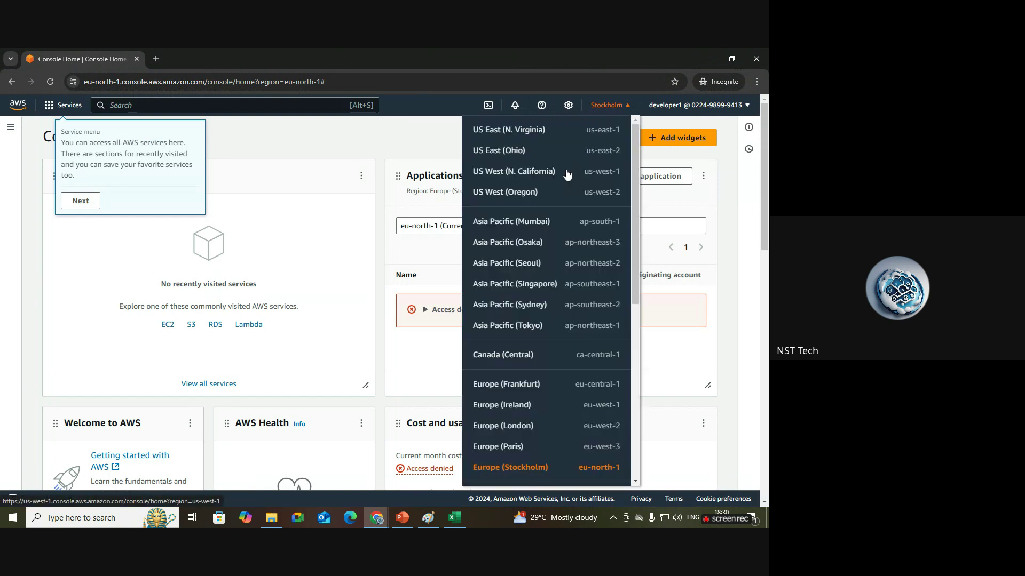
left_click(545, 130)
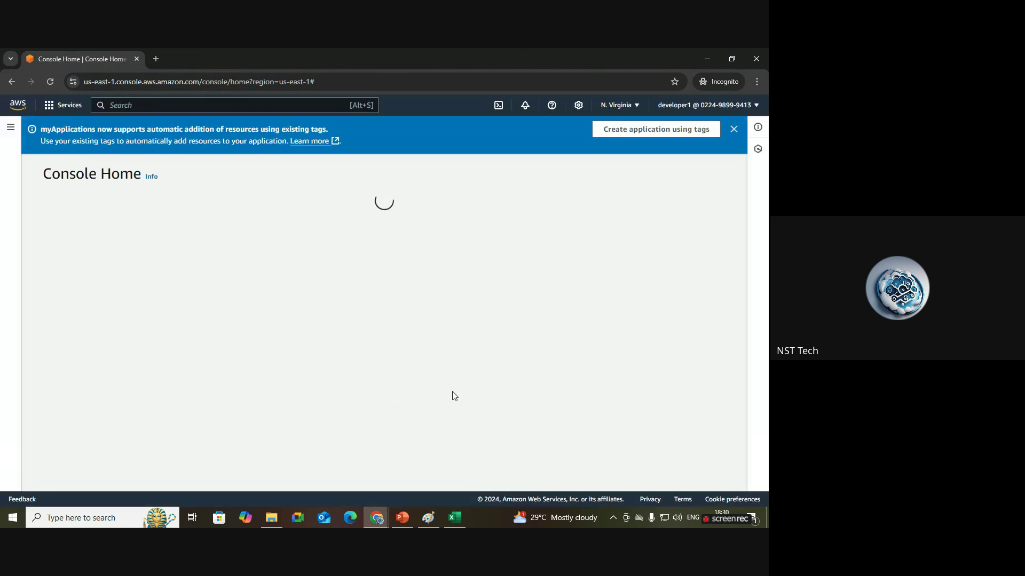
left_click(733, 128)
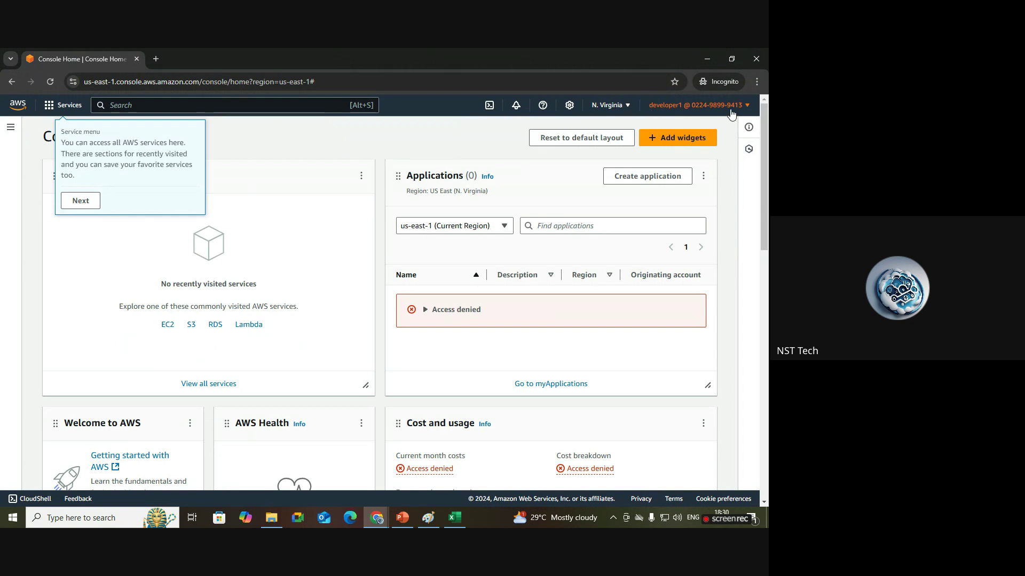
Clear the services, resource search and Unified Settings tour tips from the new user's console home.
left_click(381, 525)
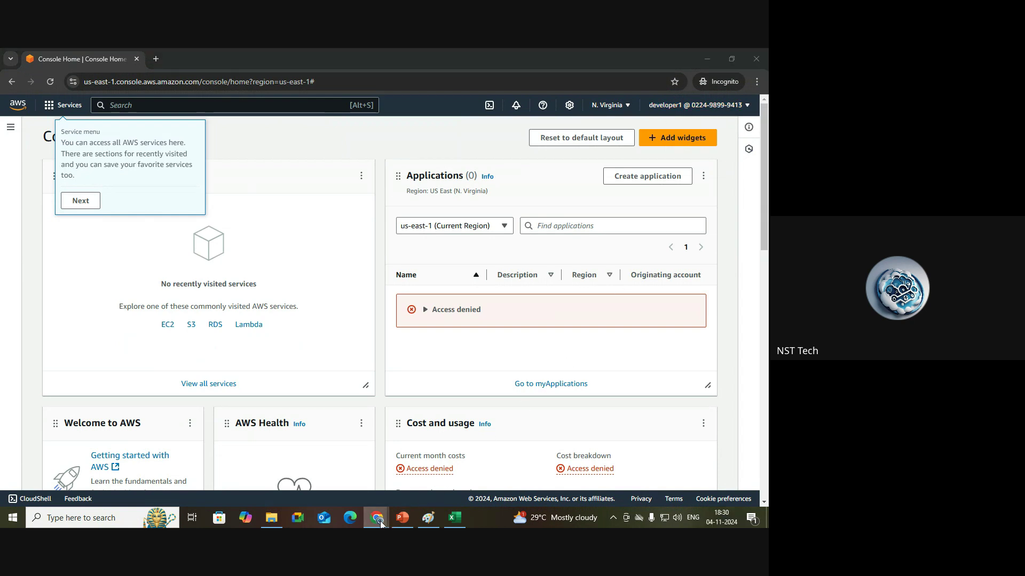
left_click(262, 464)
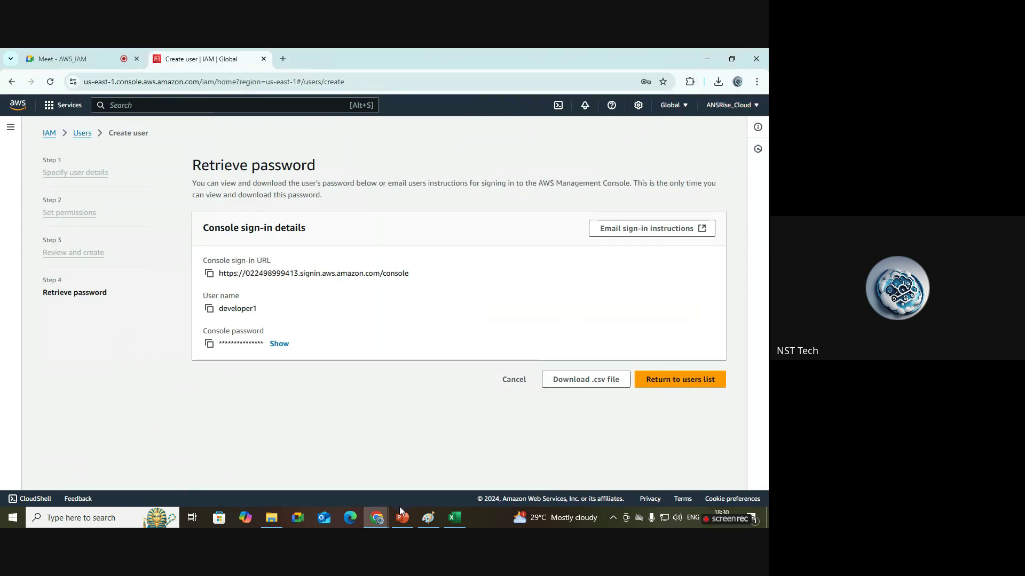
left_click(379, 524)
left_click(492, 470)
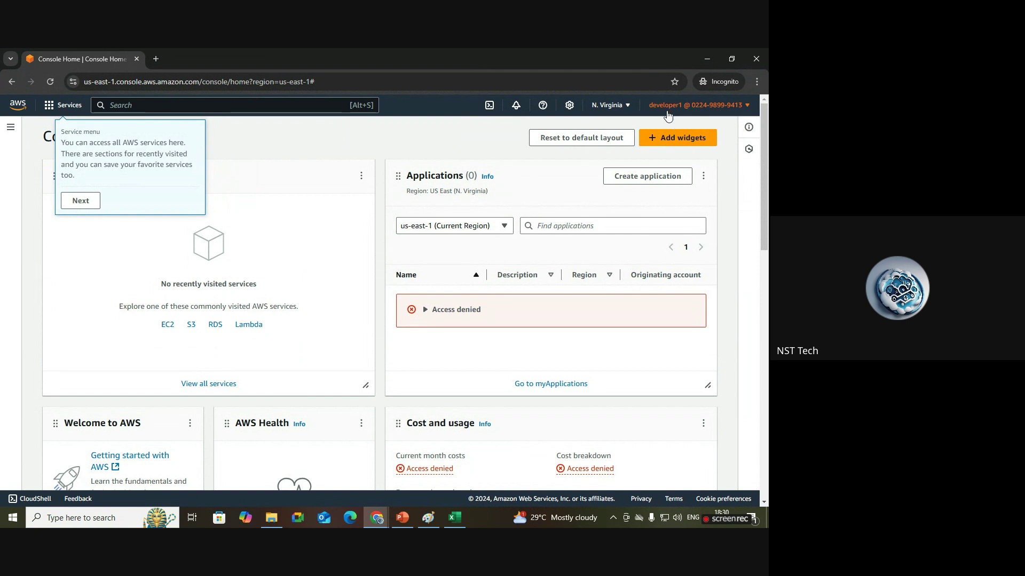
left_click(81, 200)
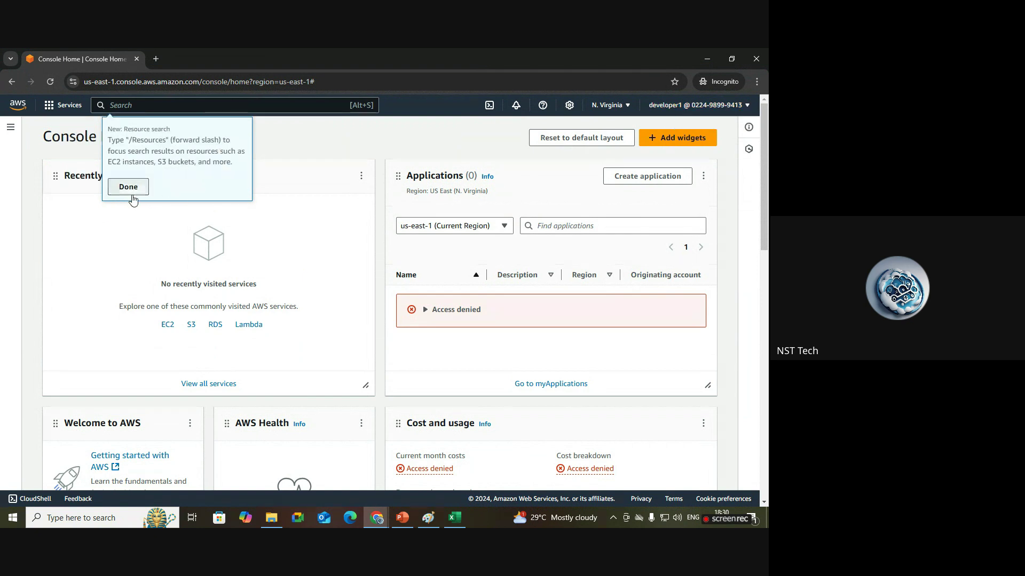
left_click(131, 191)
left_click(524, 198)
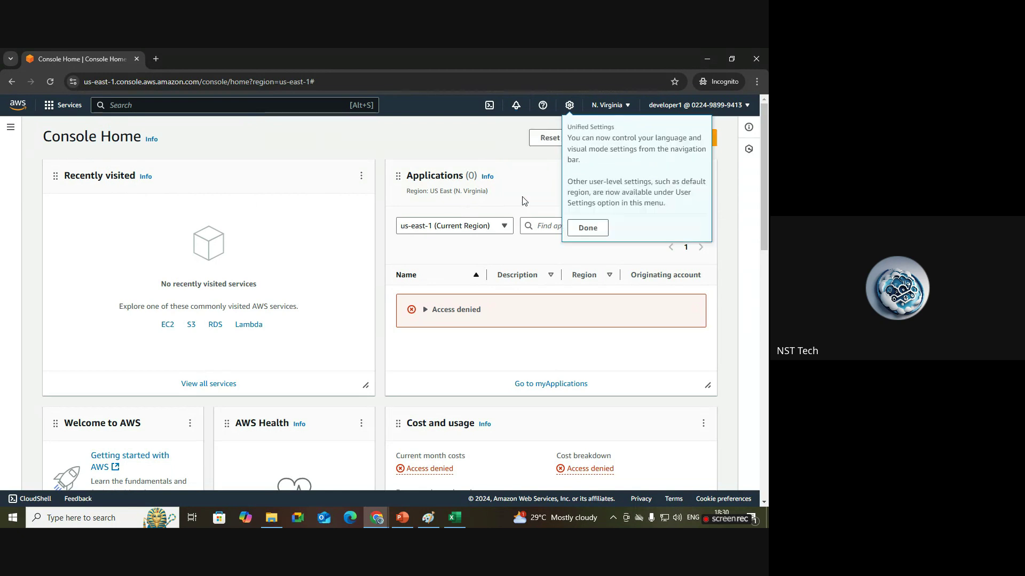
left_click(583, 228)
mouse_move(377, 522)
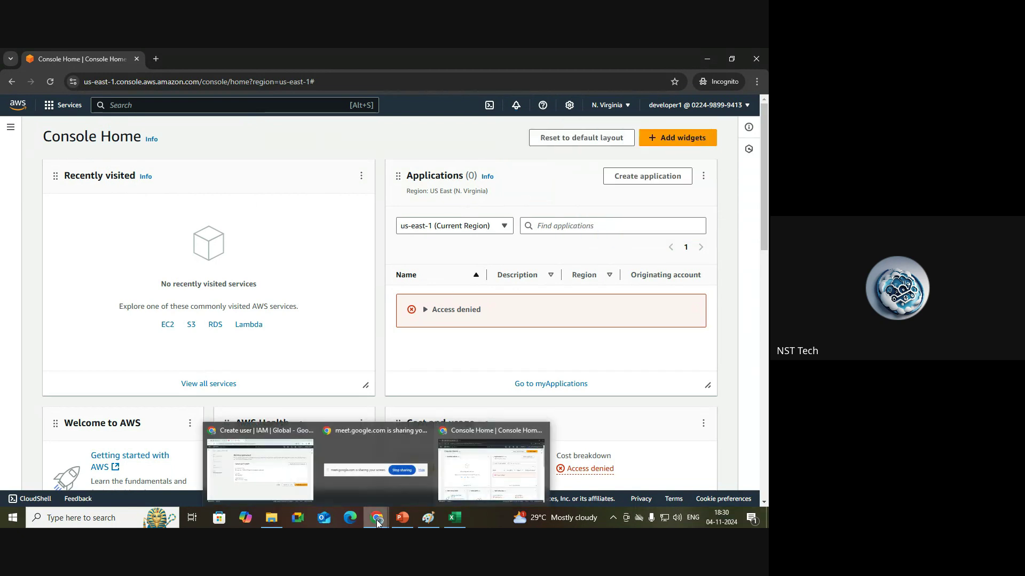
left_click(288, 464)
Open developer1 from the IAM Users list and confirm zero permission policies are attached.
left_click(84, 137)
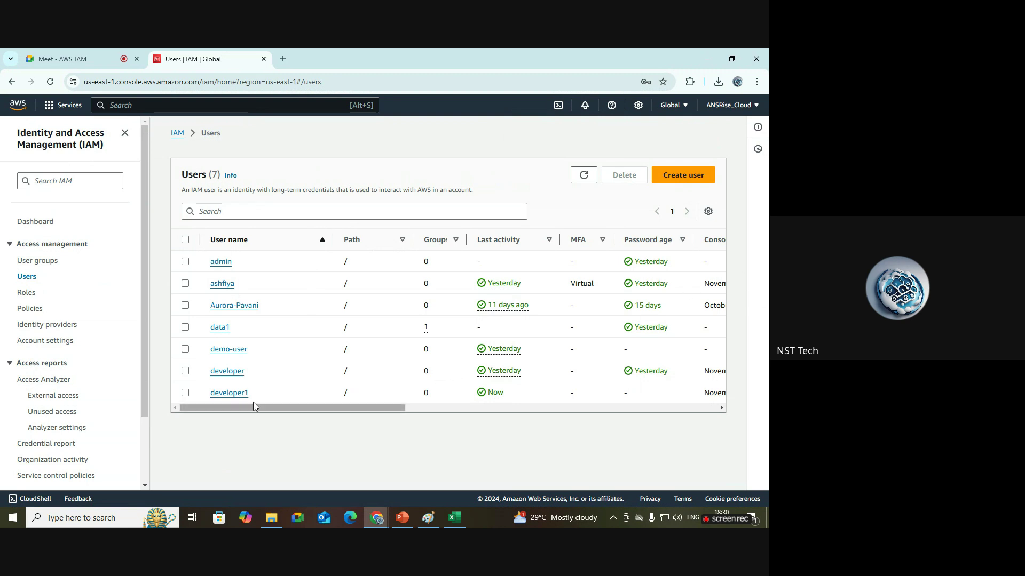
left_click(226, 394)
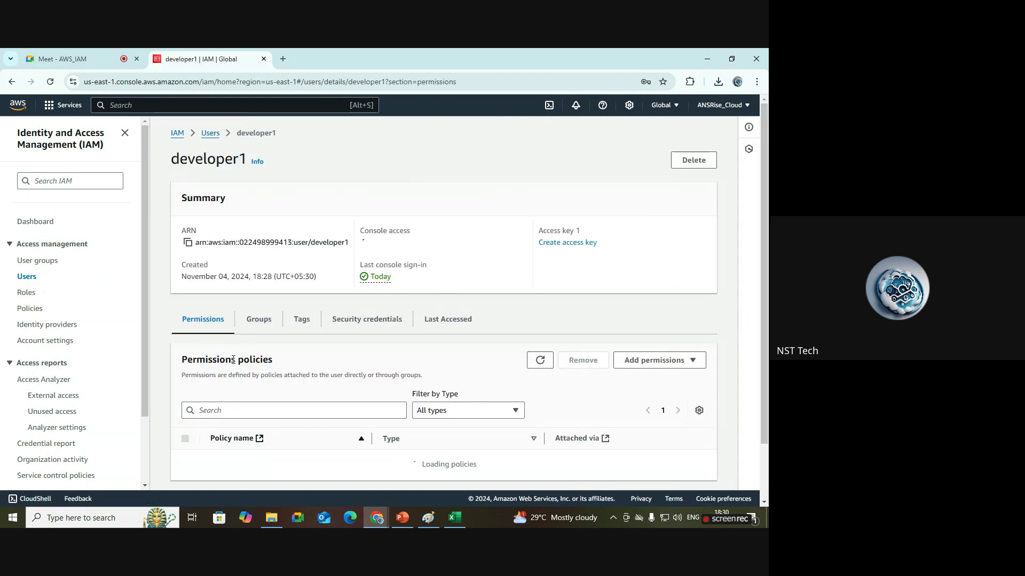
scroll(768, 326, "down", 1)
scroll(767, 326, "down", 1)
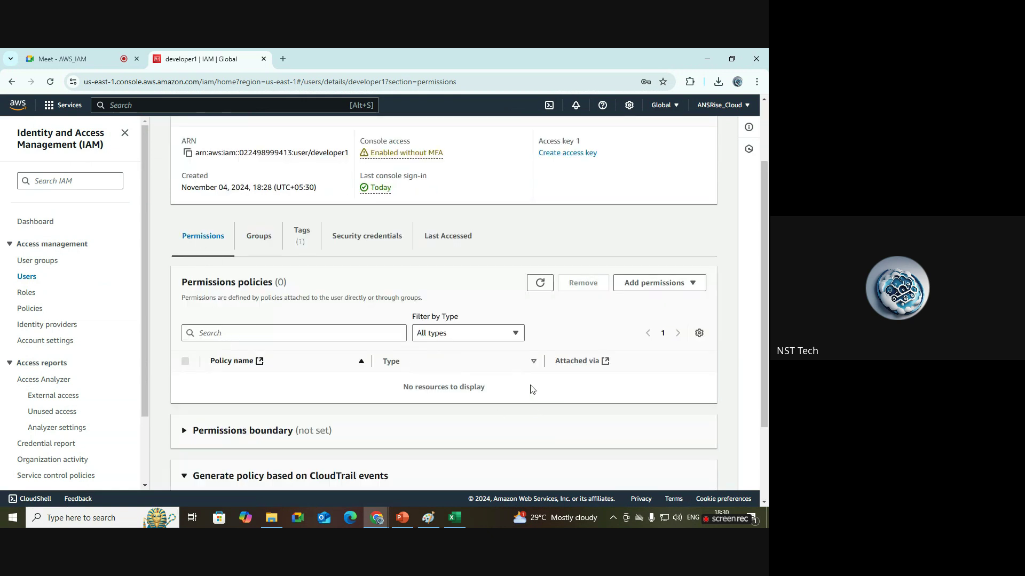
left_click_drag(531, 389, 382, 389)
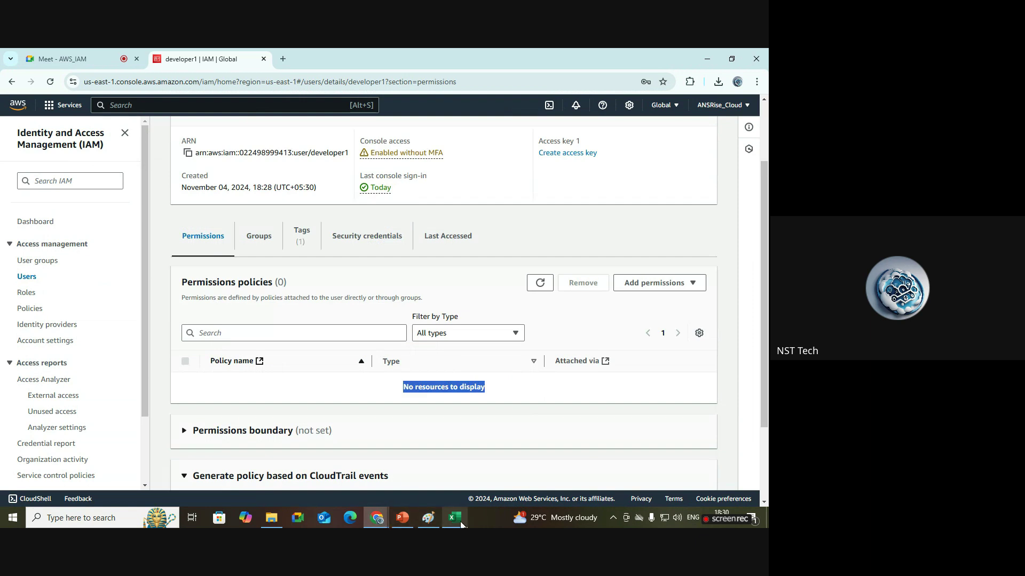
Return to developer1's incognito console and open Amazon S3 from Recently visited.
mouse_move(383, 521)
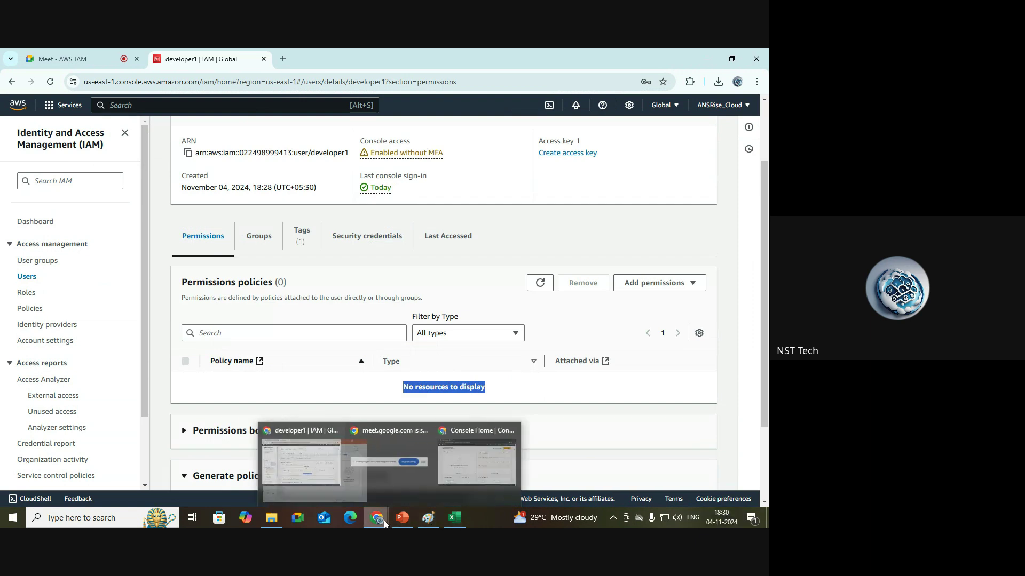
left_click(469, 495)
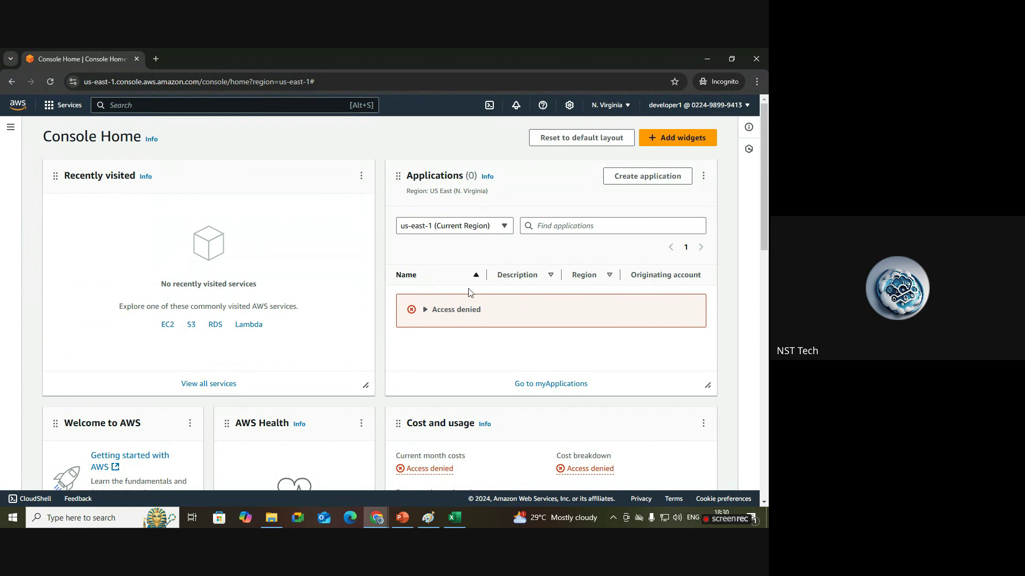
left_click(192, 326)
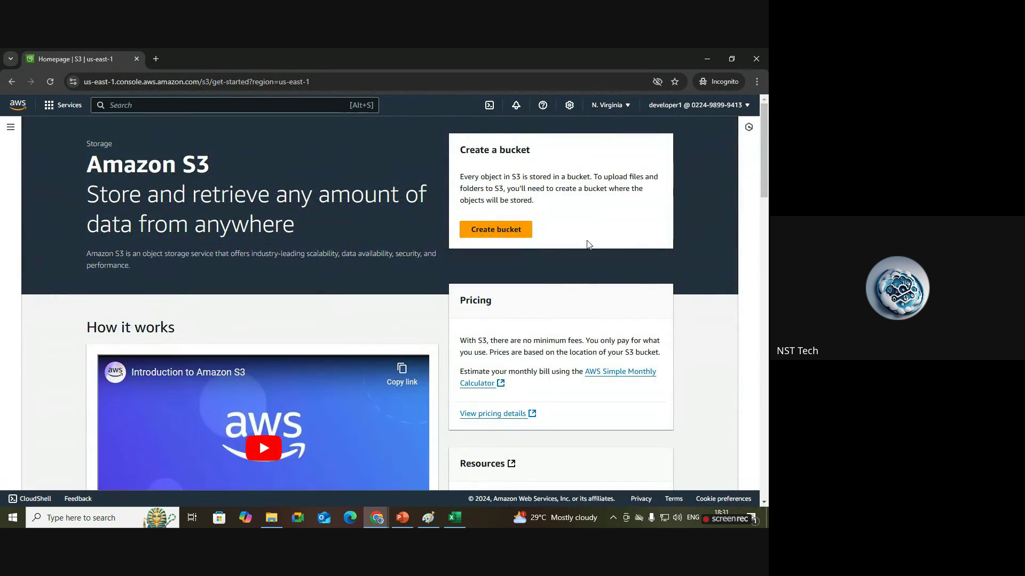
Start a new general-purpose bucket, enter a name and submit it, which hits a duplicate-name error.
left_click(522, 239)
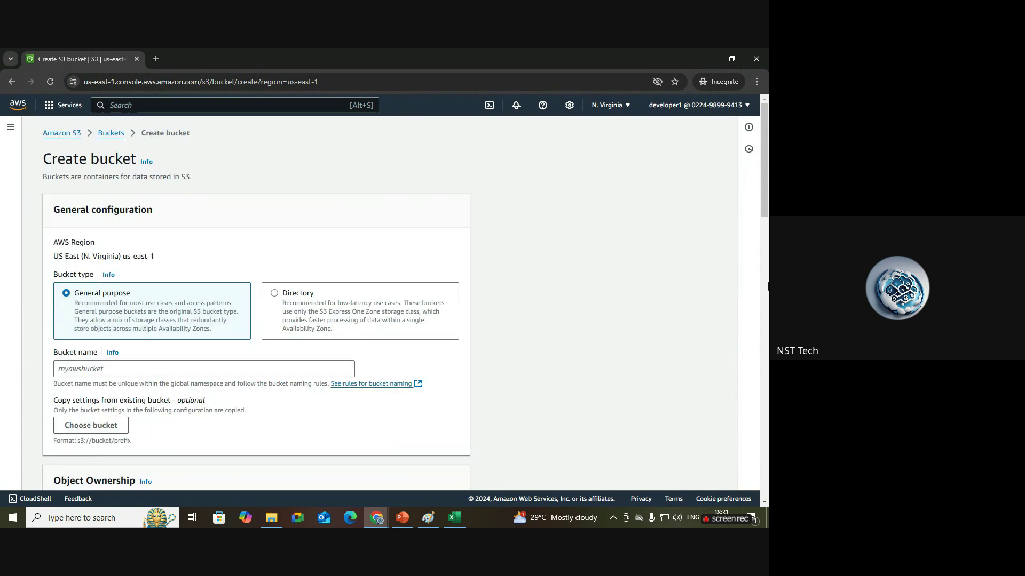
scroll(514, 240, "down", 3)
left_click(182, 179)
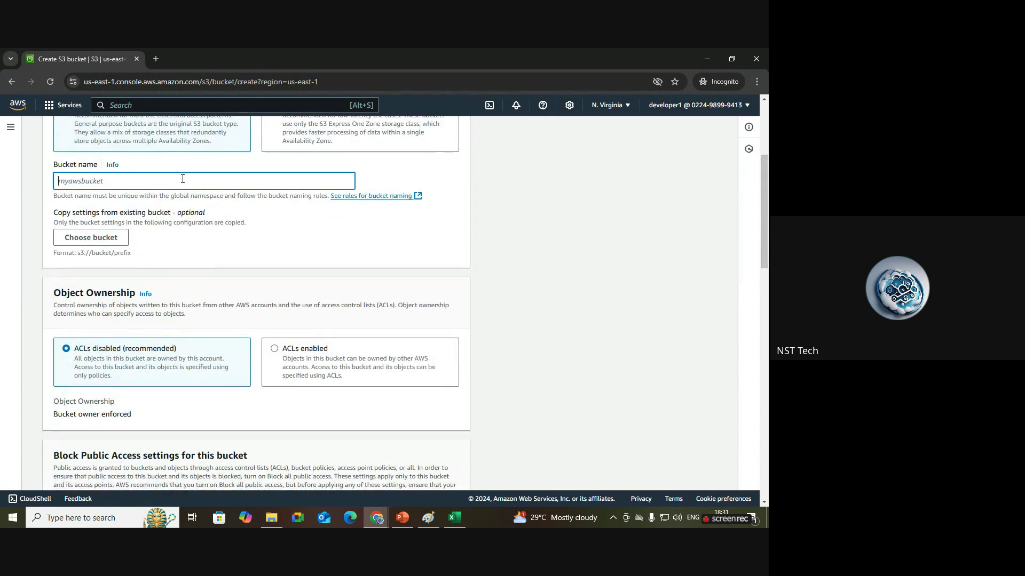
type("testdemotest")
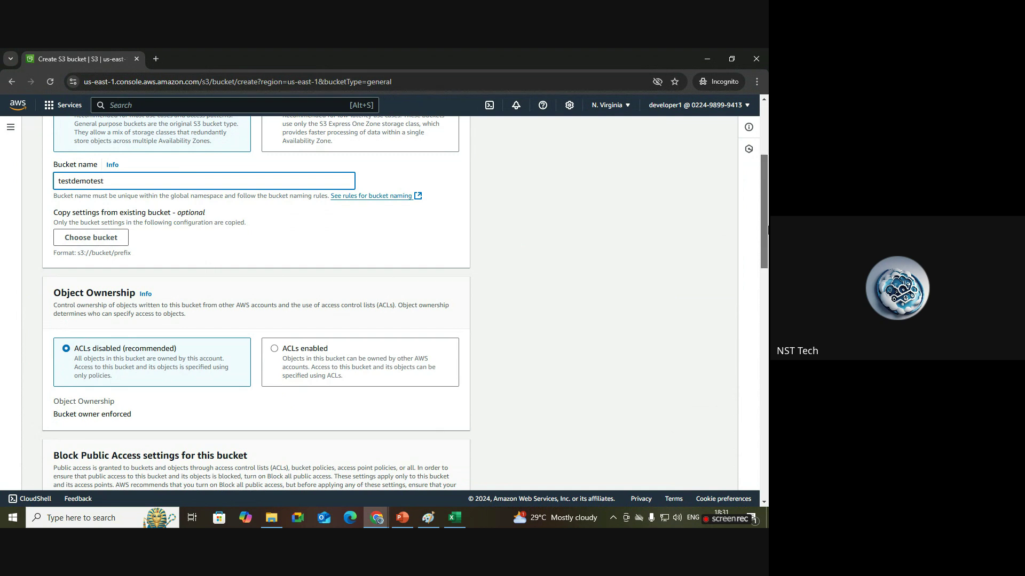
left_click_drag(765, 214, 764, 443)
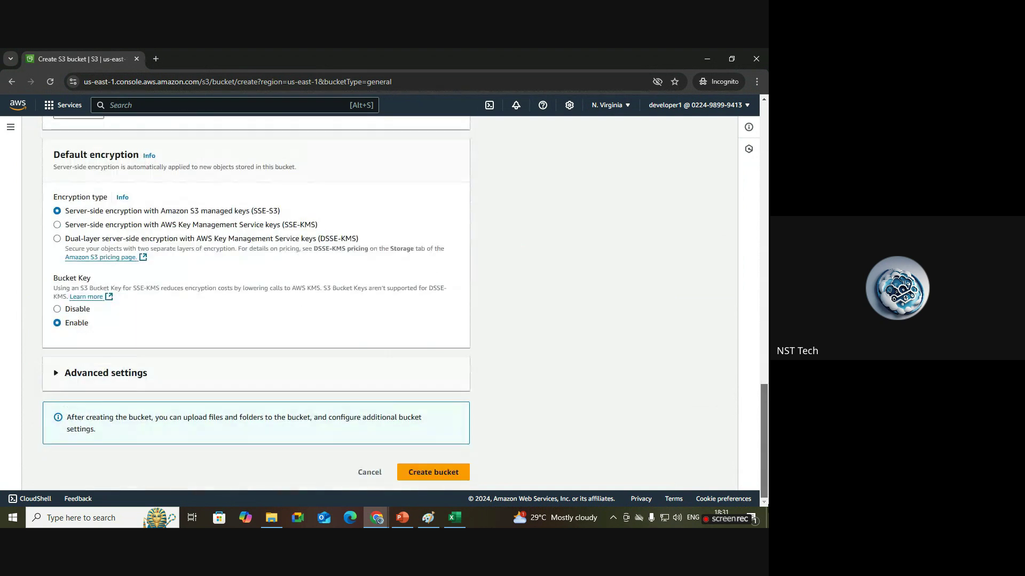
left_click(455, 476)
Change the name to testdemotest12345, resubmit, and highlight the missing s3:CreateBucket permission error.
scroll(766, 459, "down", 1)
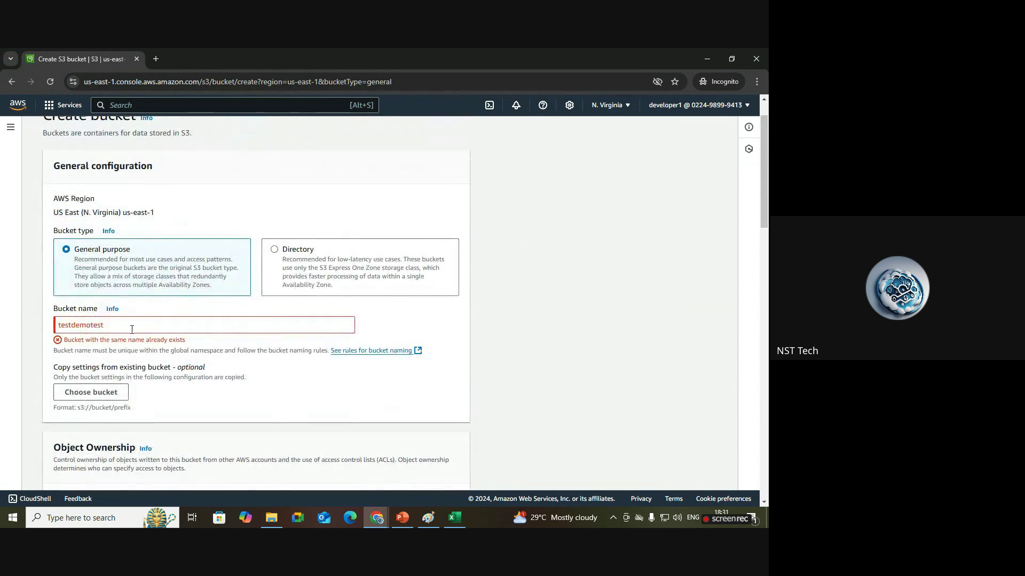
left_click(133, 327)
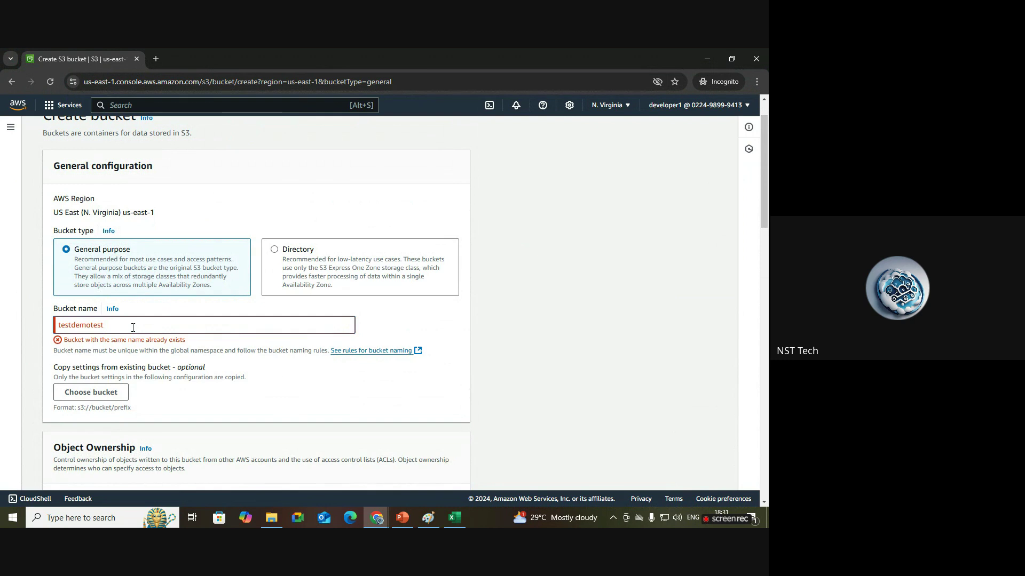
type("12345")
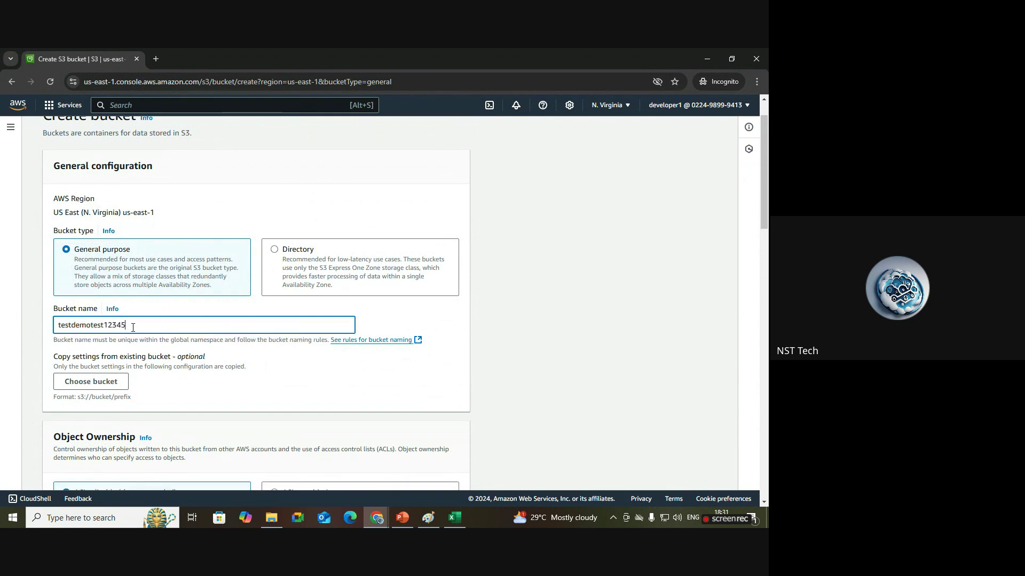
left_click_drag(764, 172, 764, 441)
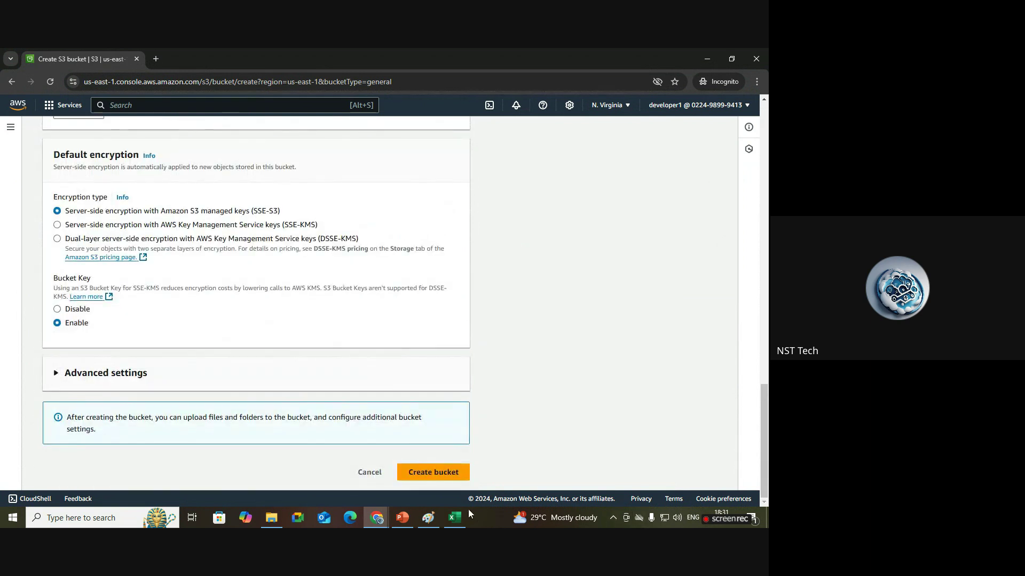
left_click(452, 476)
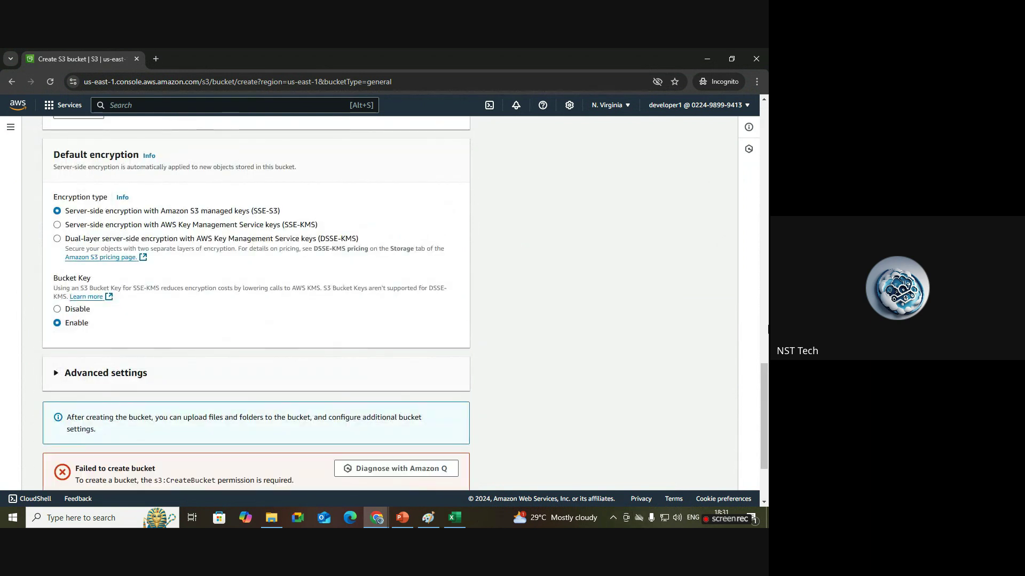
scroll(764, 416, "down", 2)
left_click_drag(156, 356, 75, 355)
left_click(200, 447)
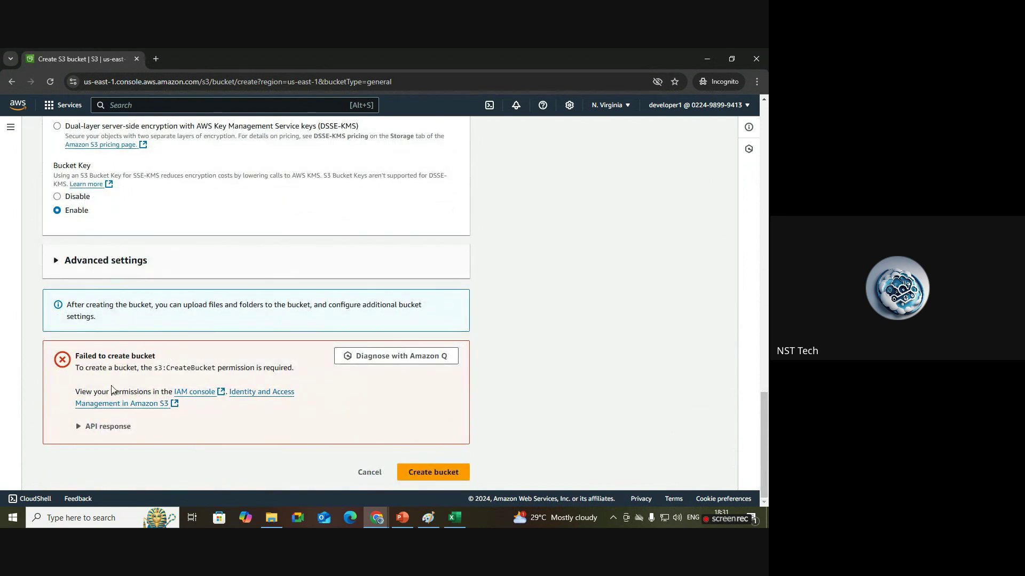
left_click_drag(77, 368, 301, 372)
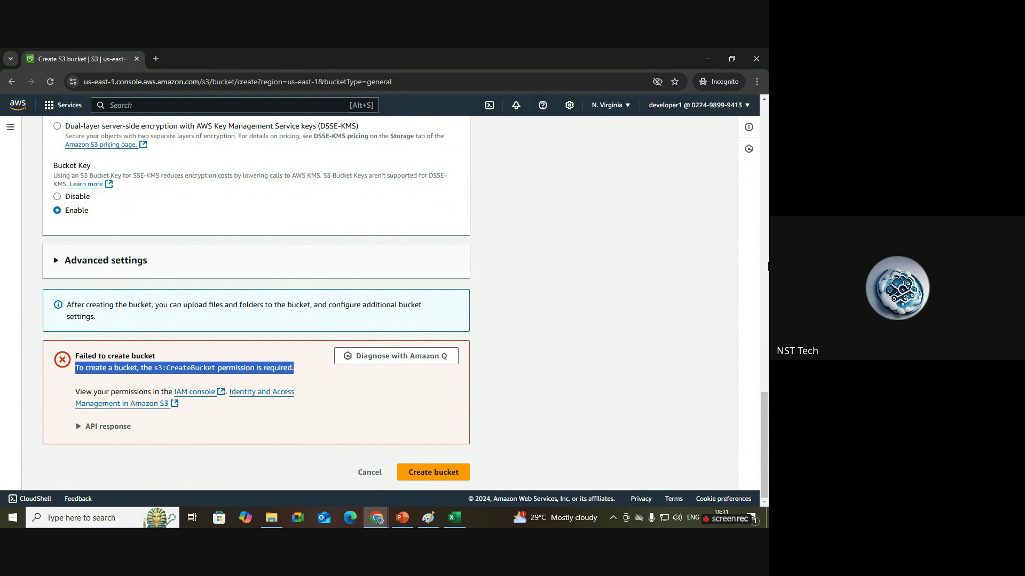
scroll(187, 260, "up", 20)
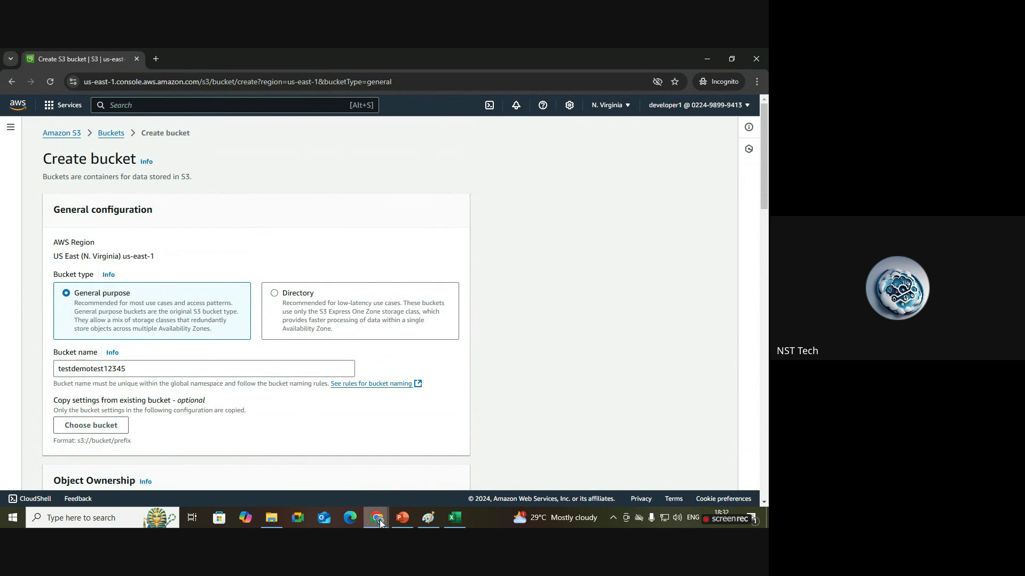
Review the PowerPoint IAM slide and the Paint AWS sketch, then return to developer1's IAM page.
mouse_move(380, 523)
left_click(259, 469)
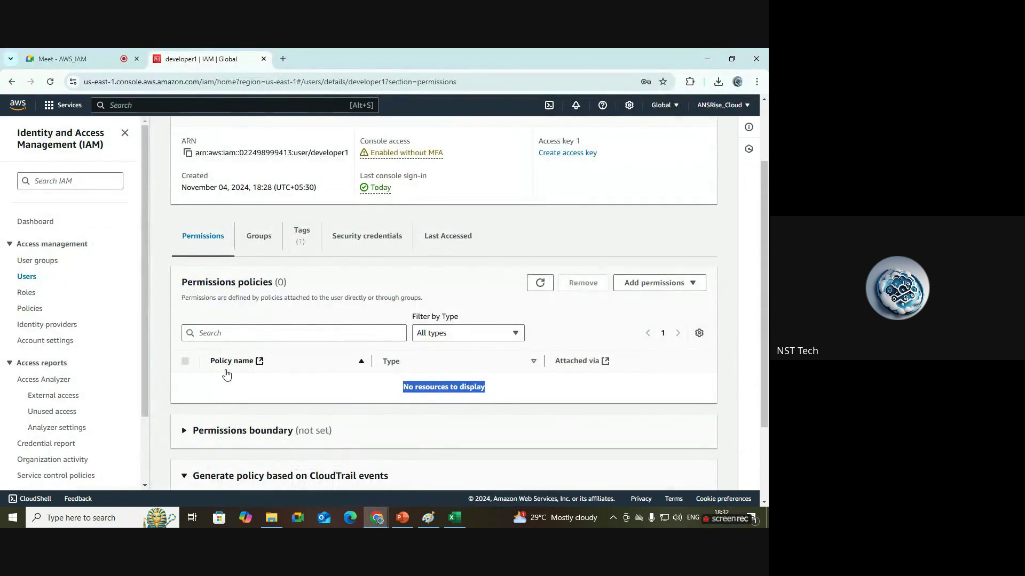
left_click(405, 518)
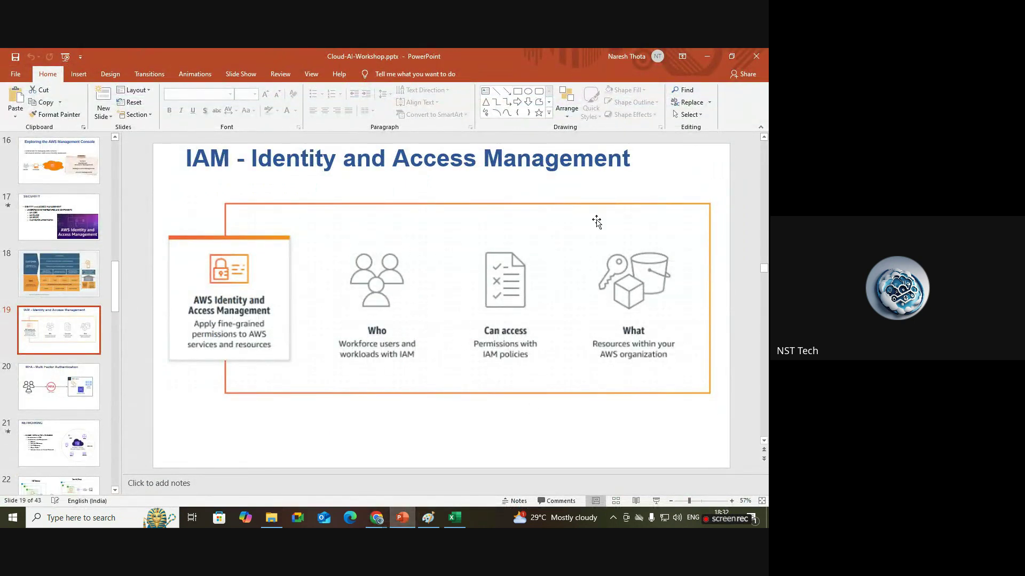
left_click(429, 517)
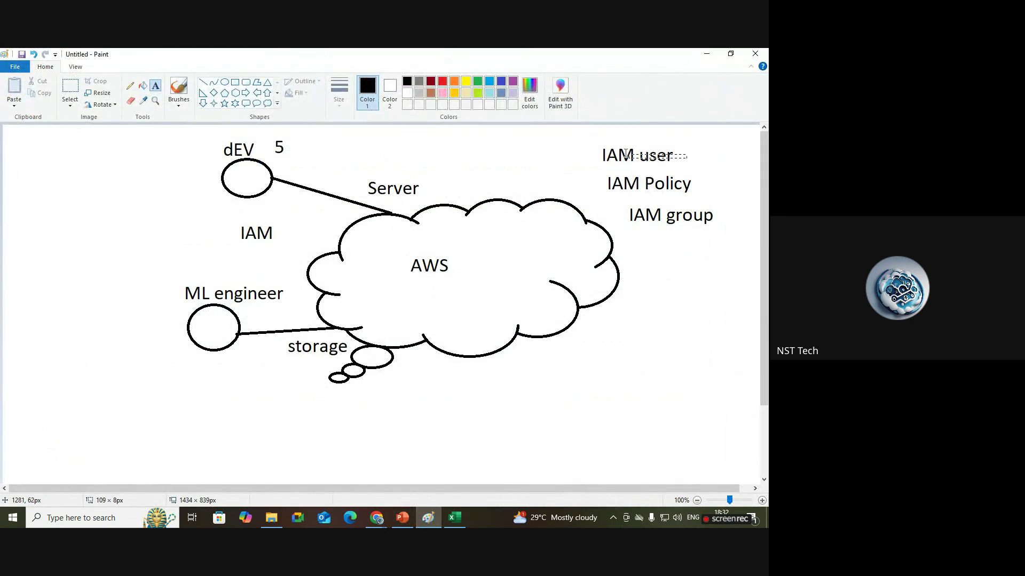
left_click(612, 142)
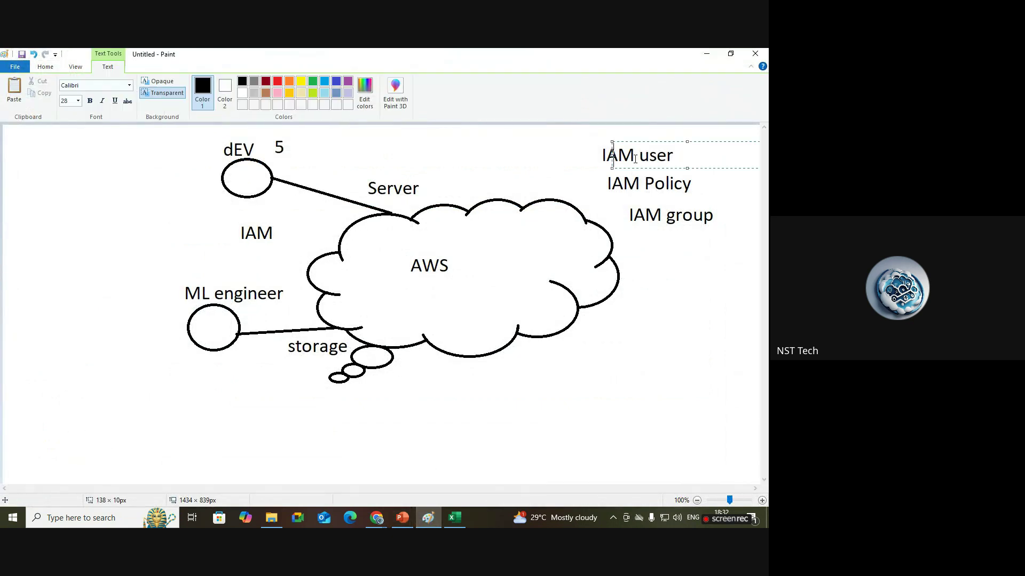
left_click(625, 183)
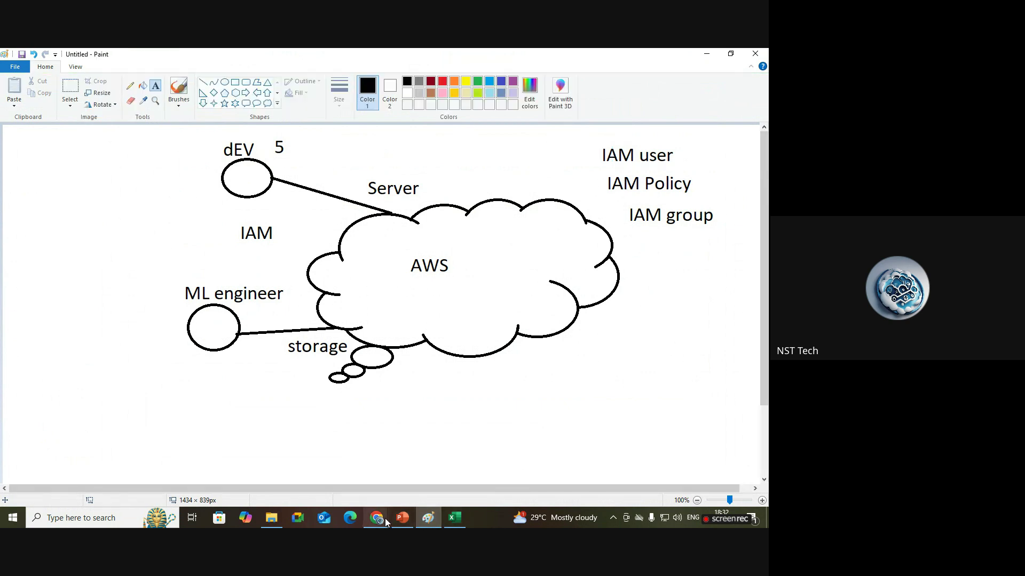
mouse_move(385, 517)
left_click(259, 464)
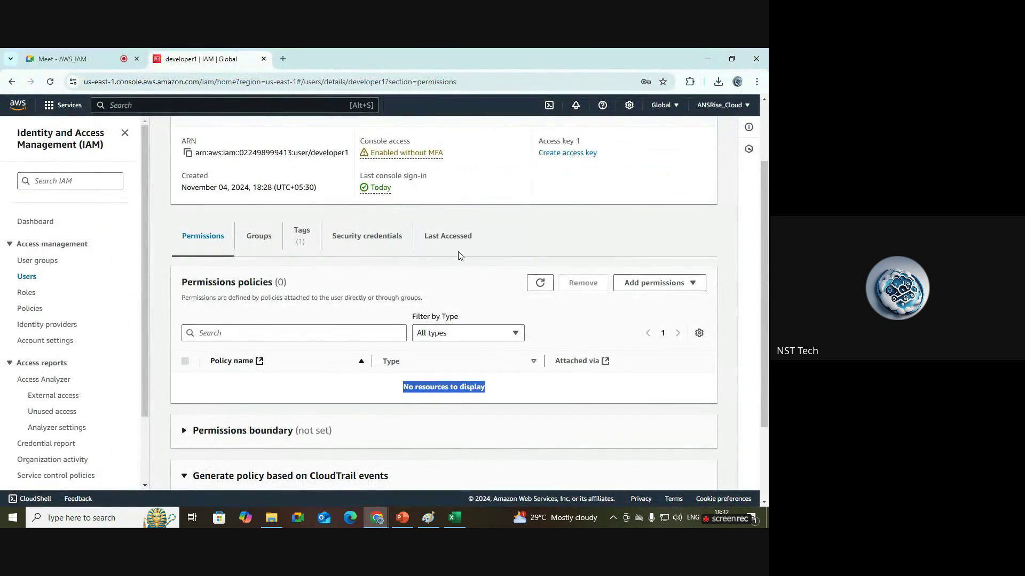
Reopen developer1 from the Users list and choose Add permissions from the Permissions tab.
left_click(497, 300)
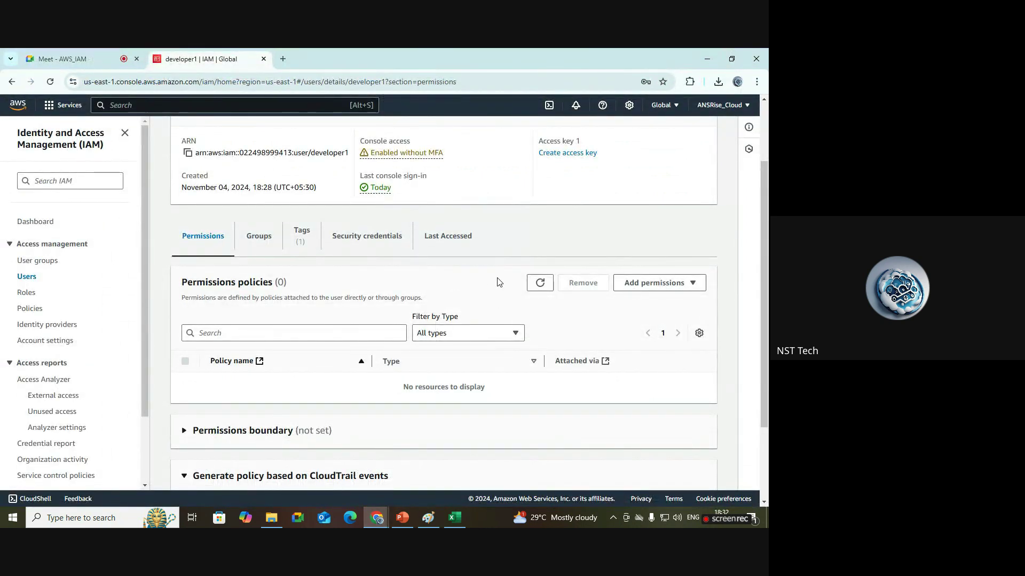
left_click(27, 276)
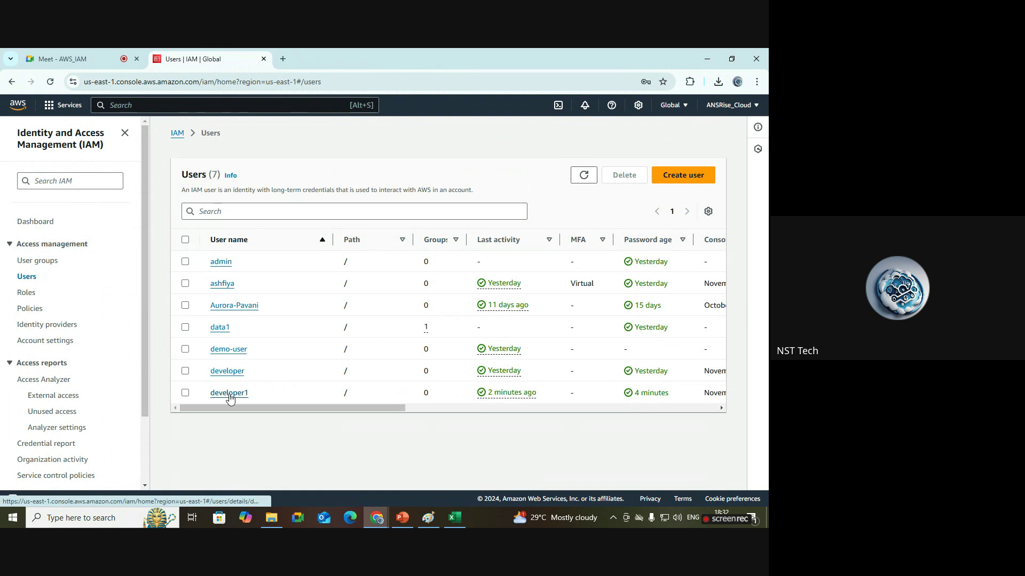
left_click(229, 398)
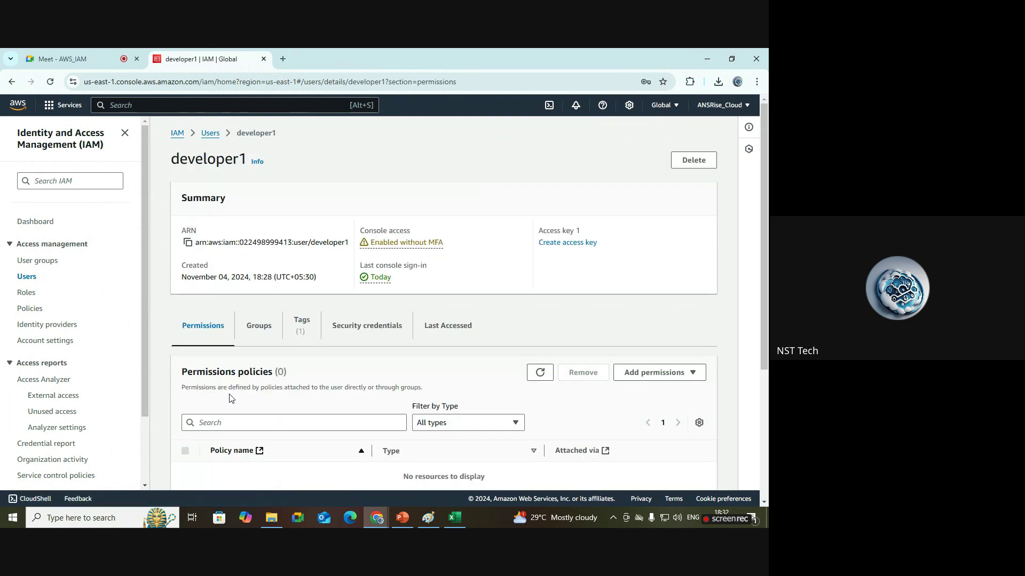
scroll(768, 364, "down", 3)
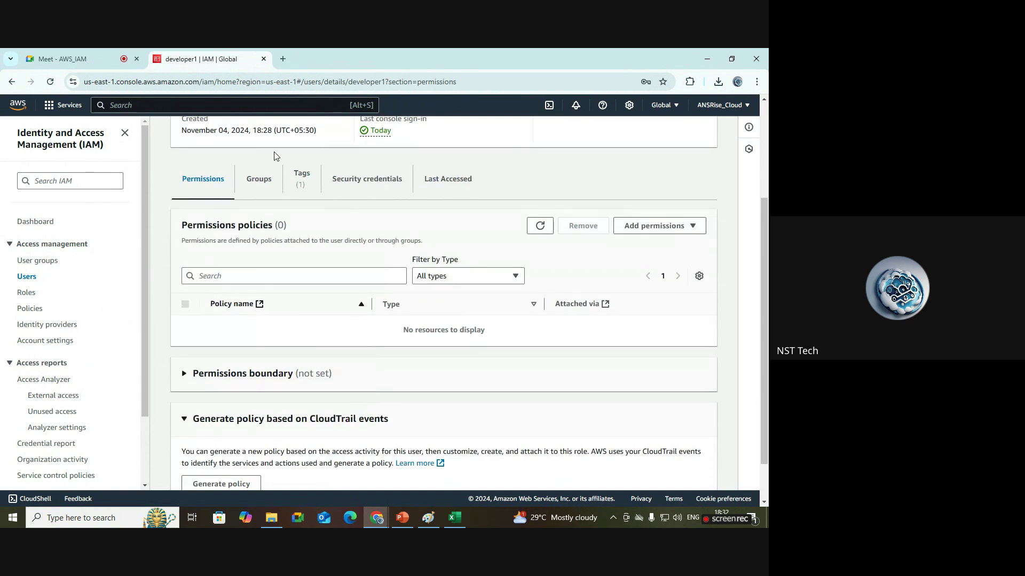
left_click_drag(496, 335, 385, 327)
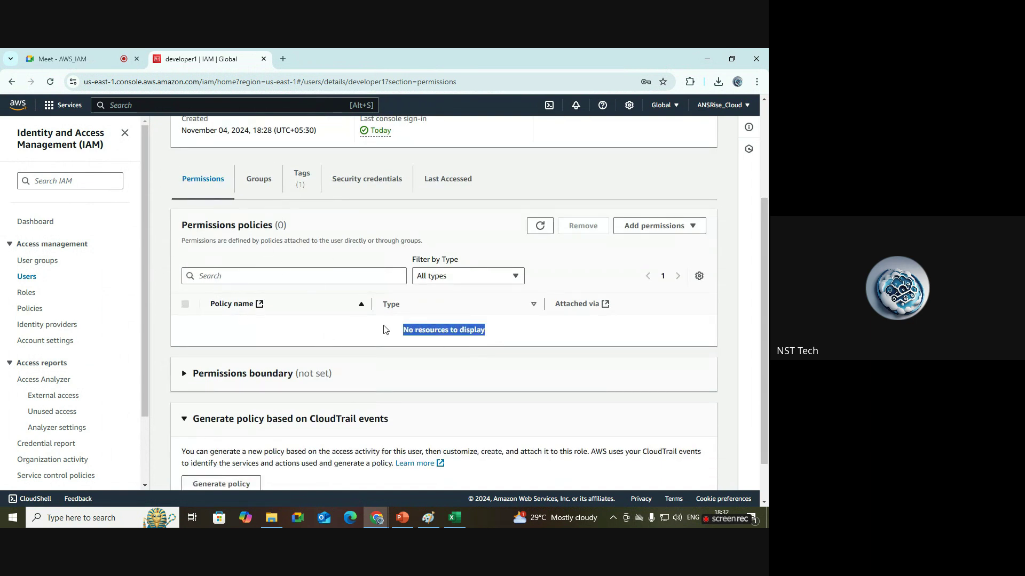
left_click(690, 228)
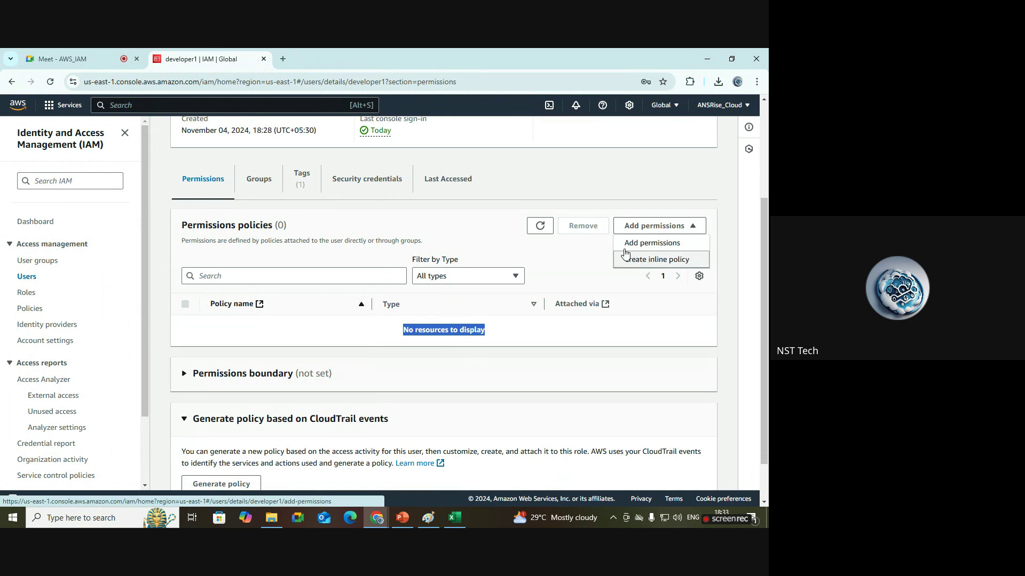
left_click(662, 246)
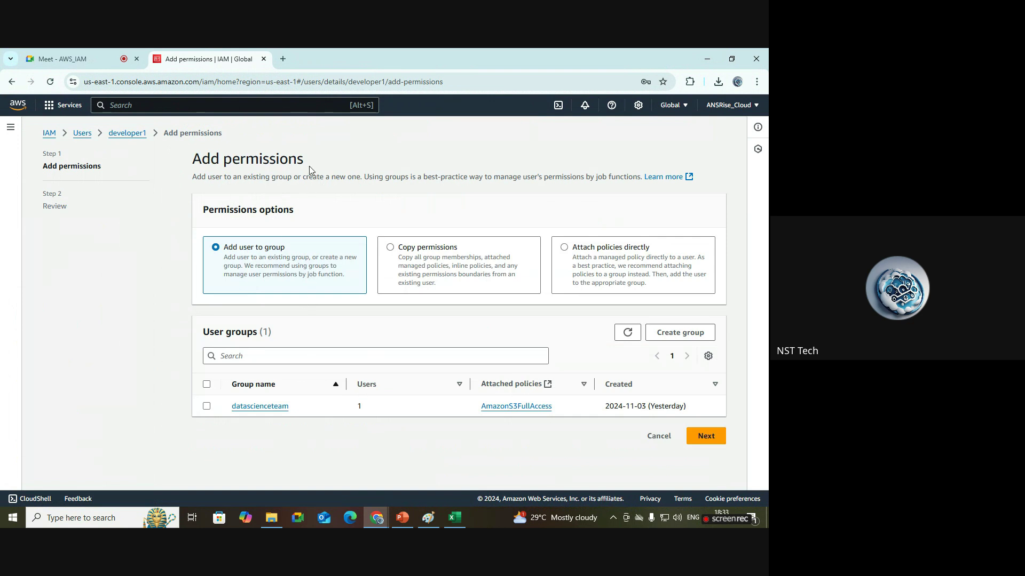
Select Copy permissions in developer1's Add permissions wizard to list the six existing users.
left_click_drag(305, 161, 201, 163)
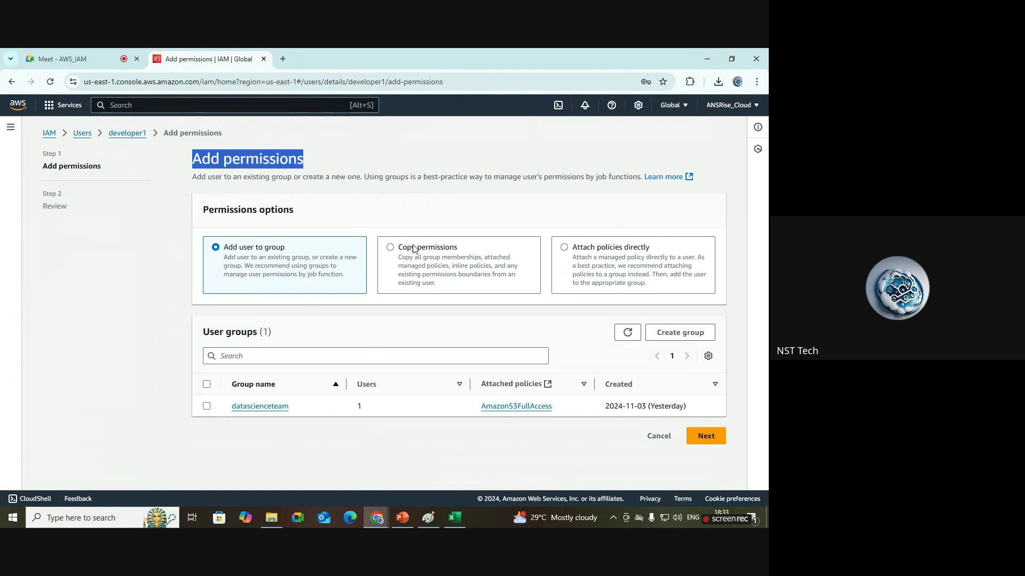
left_click(487, 223)
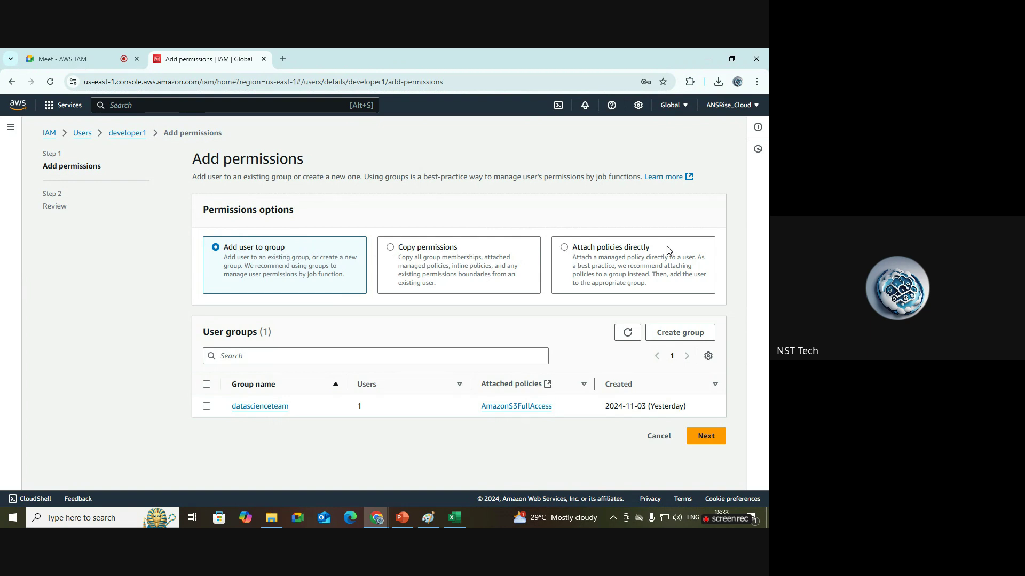
left_click(429, 519)
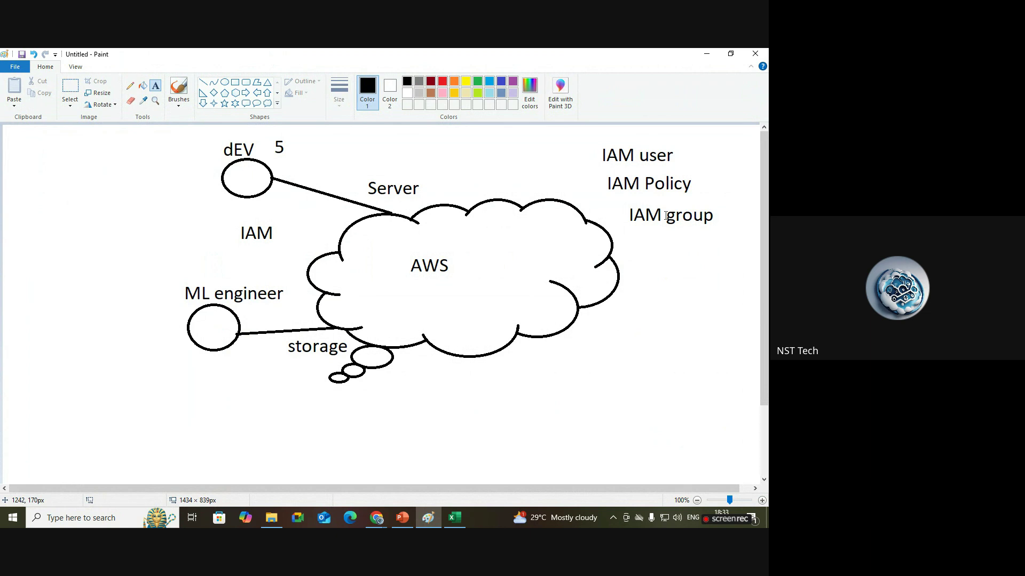
left_click(377, 516)
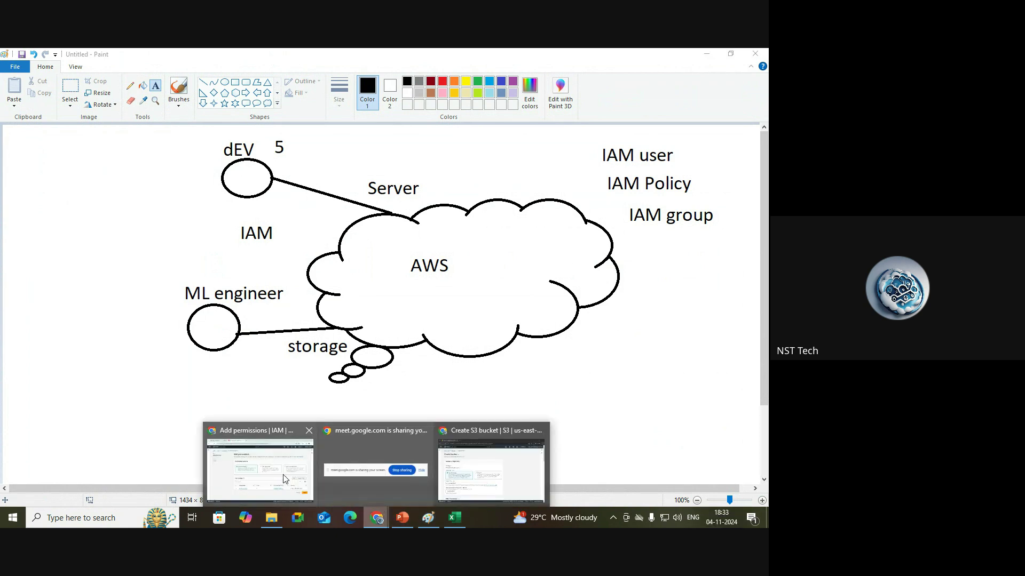
left_click(284, 479)
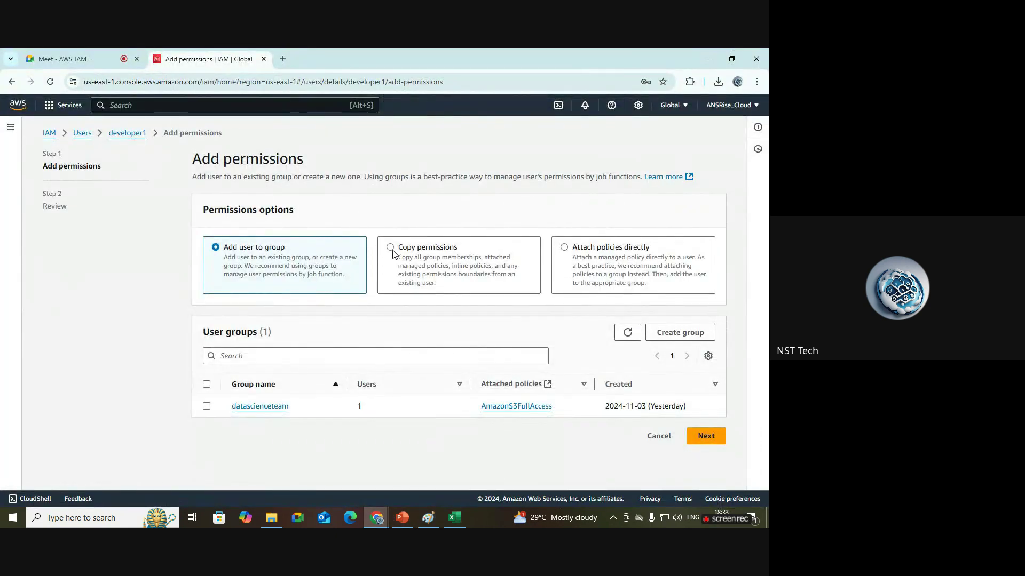
left_click(391, 248)
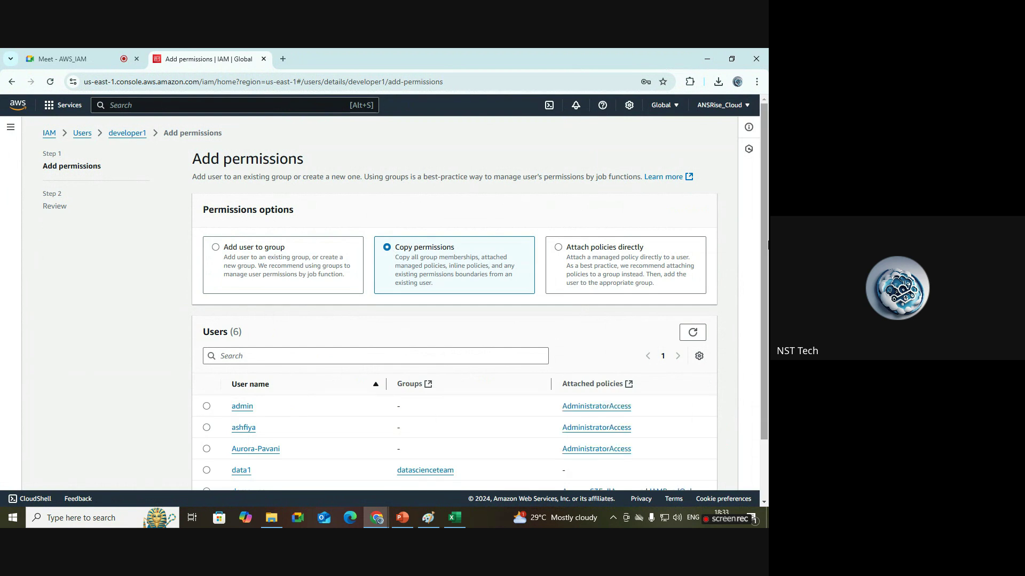
Pick demo-user (AmazonS3FullAccess plus IAM read-only) as the user to copy permissions from.
scroll(768, 245, "down", 2)
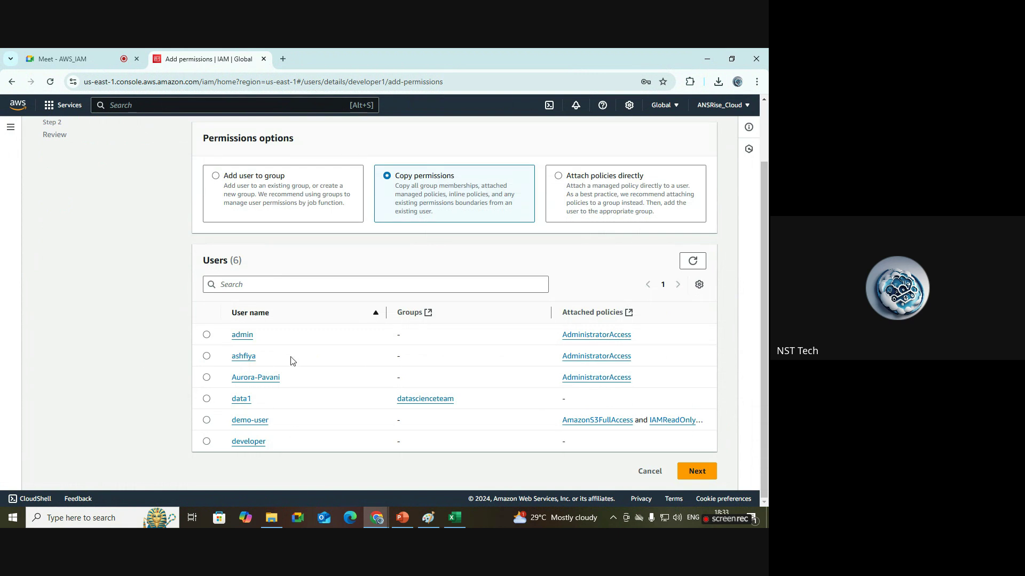
scroll(764, 331, "up", 2)
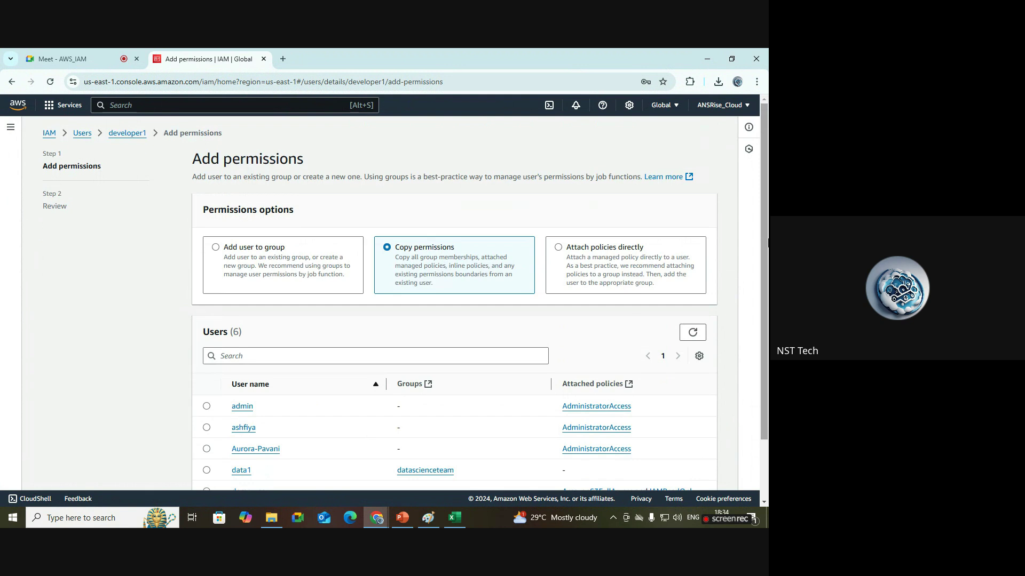
left_click_drag(767, 243, 768, 334)
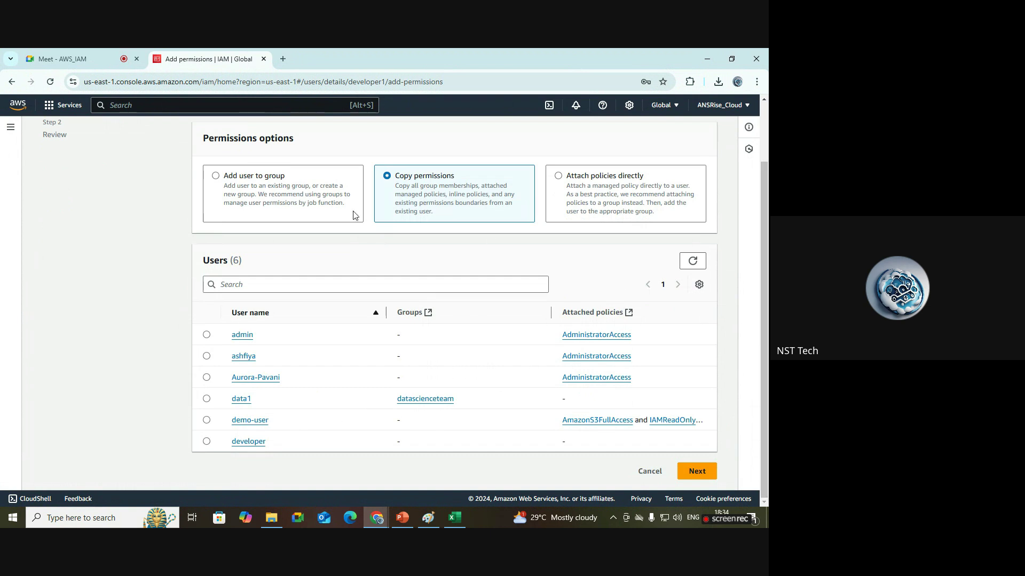
left_click_drag(291, 425, 229, 399)
mouse_move(767, 296)
left_mouse_down()
mouse_move(767, 242)
mouse_move(767, 278)
left_mouse_up()
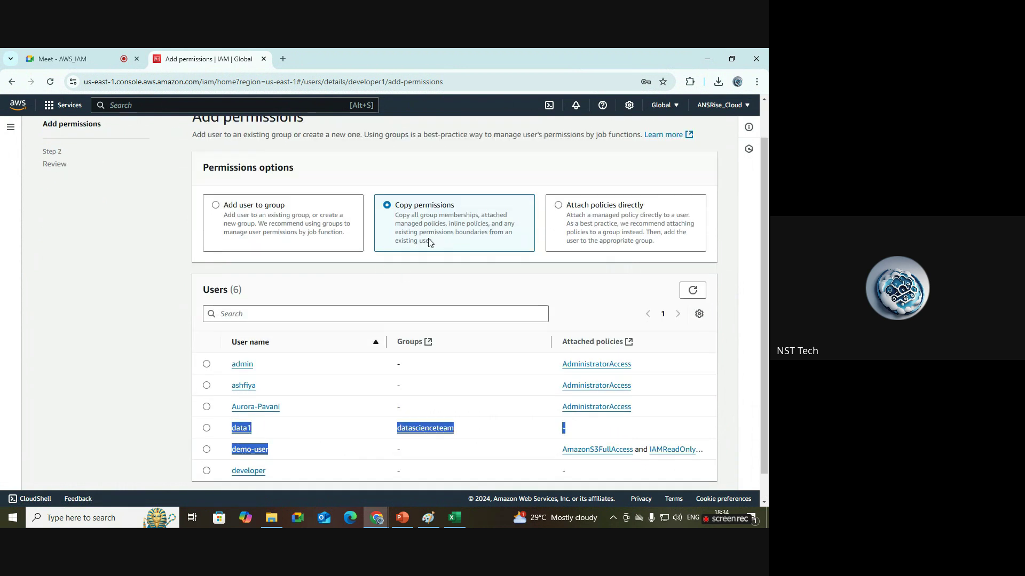
scroll(422, 186, "down", 1)
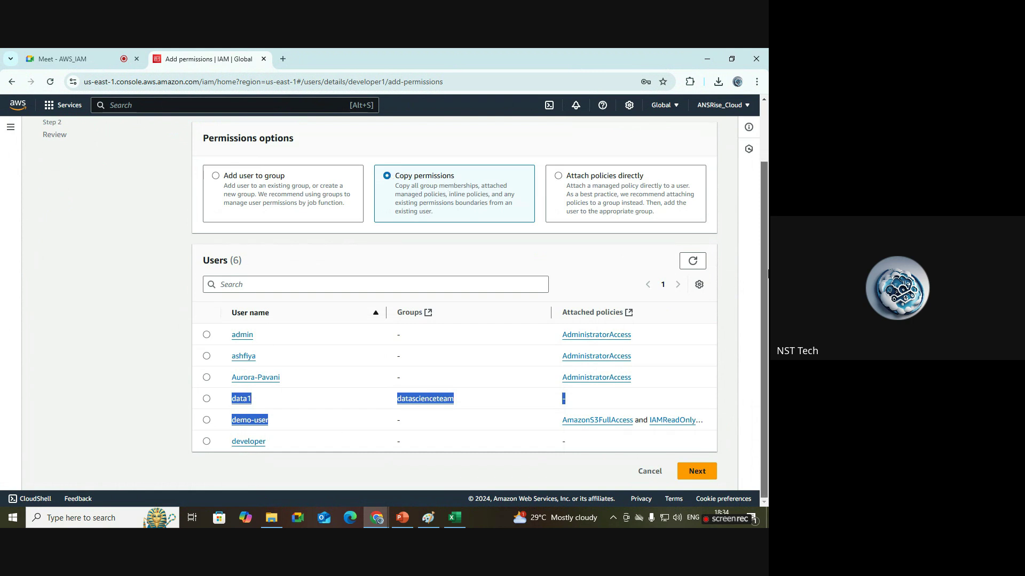
left_click(207, 422)
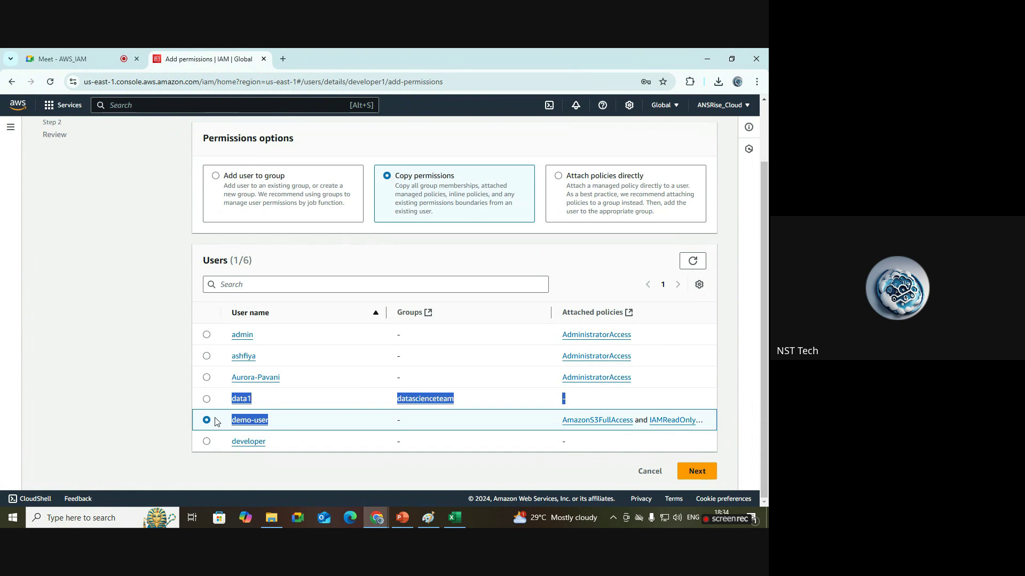
scroll(535, 280, "up", 2)
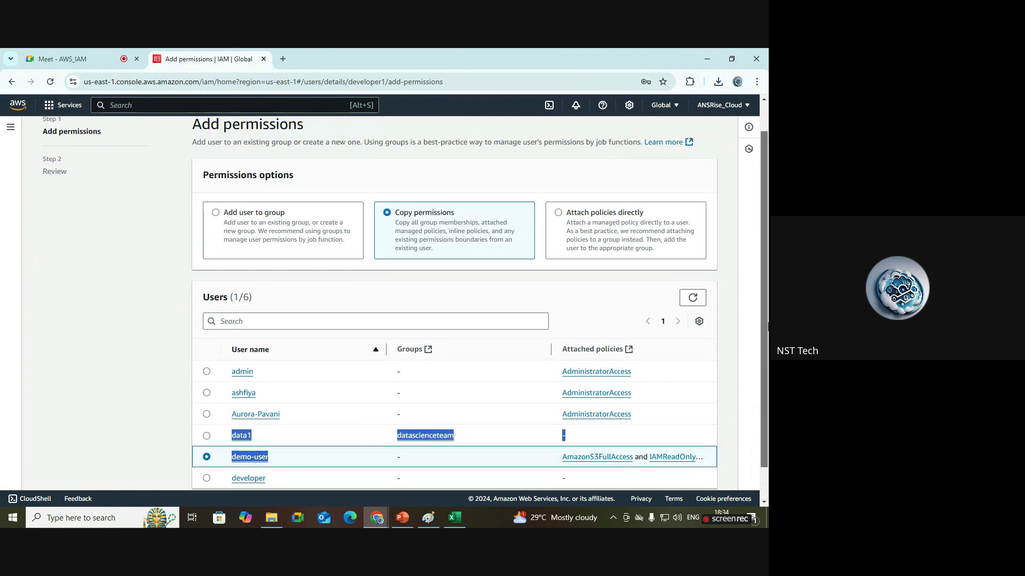
Switch to Attach policies directly, showing 1267 available permission policies.
left_click(567, 254)
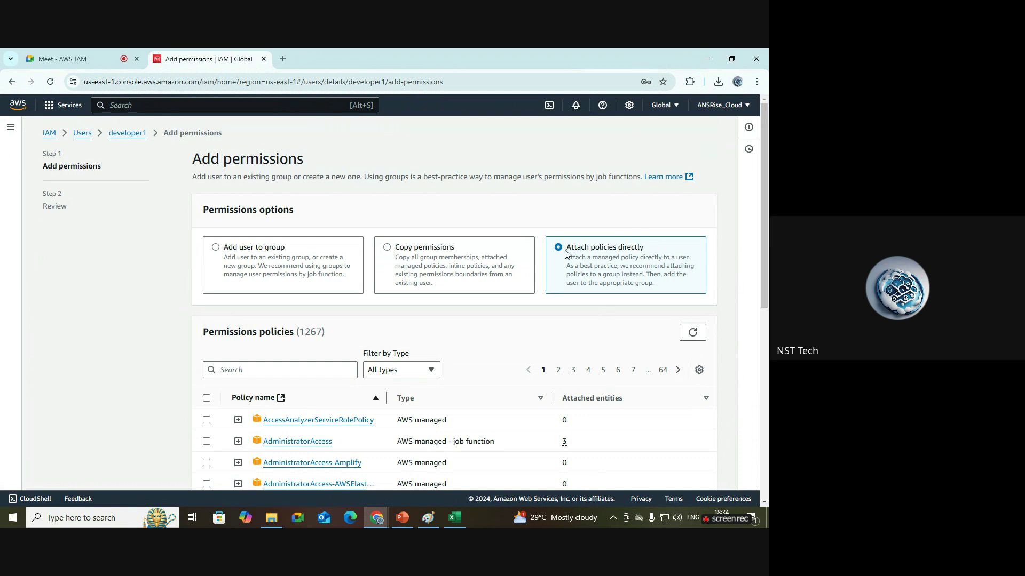
left_click_drag(768, 251, 768, 324)
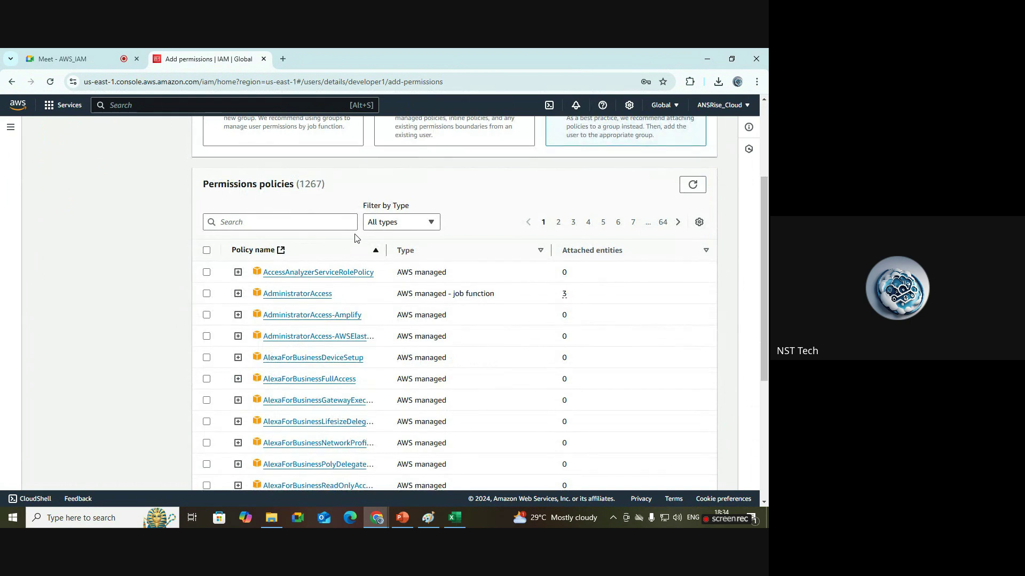
left_click_drag(327, 186, 297, 187)
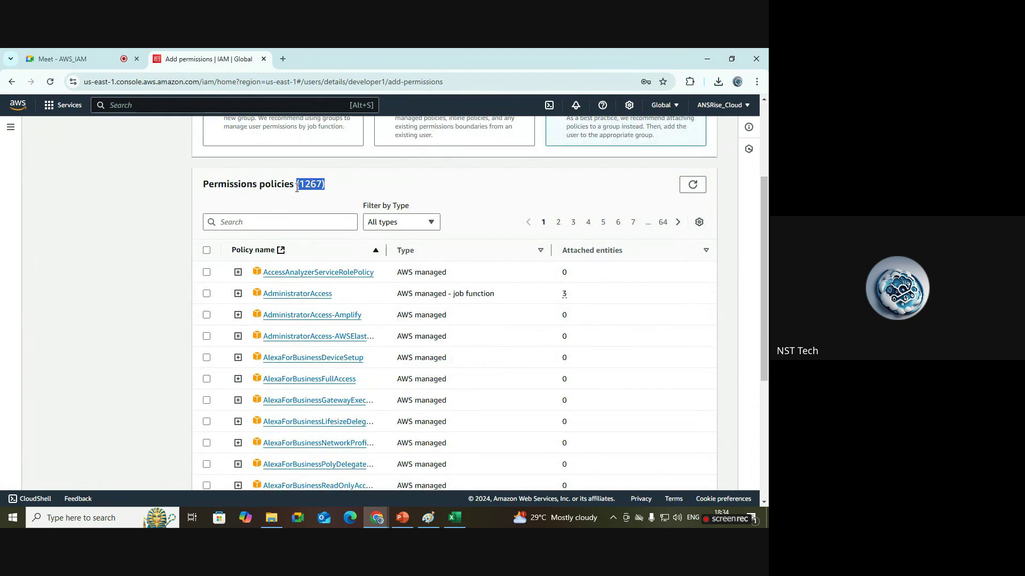
left_click(390, 189)
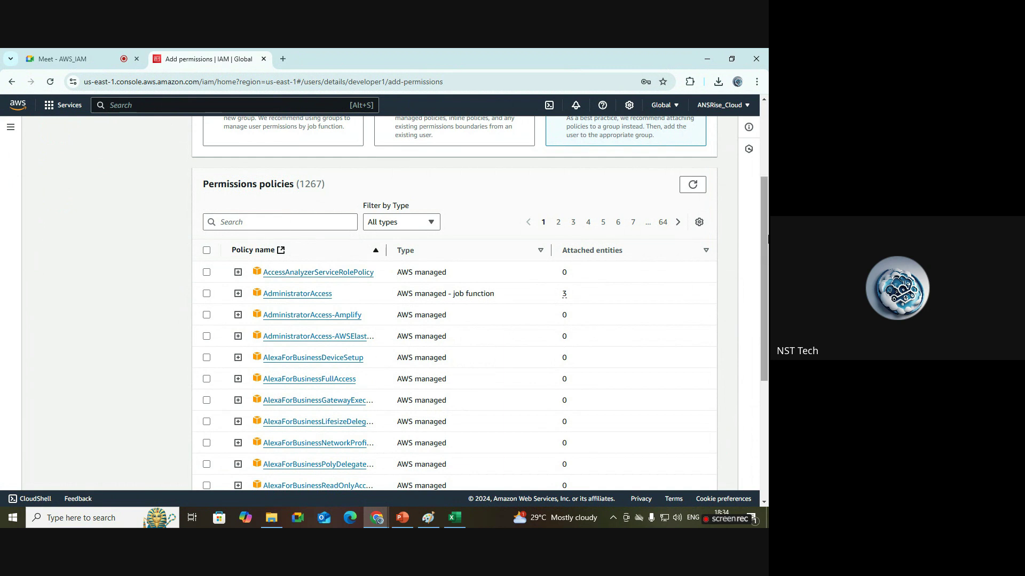
left_click_drag(768, 239, 768, 201)
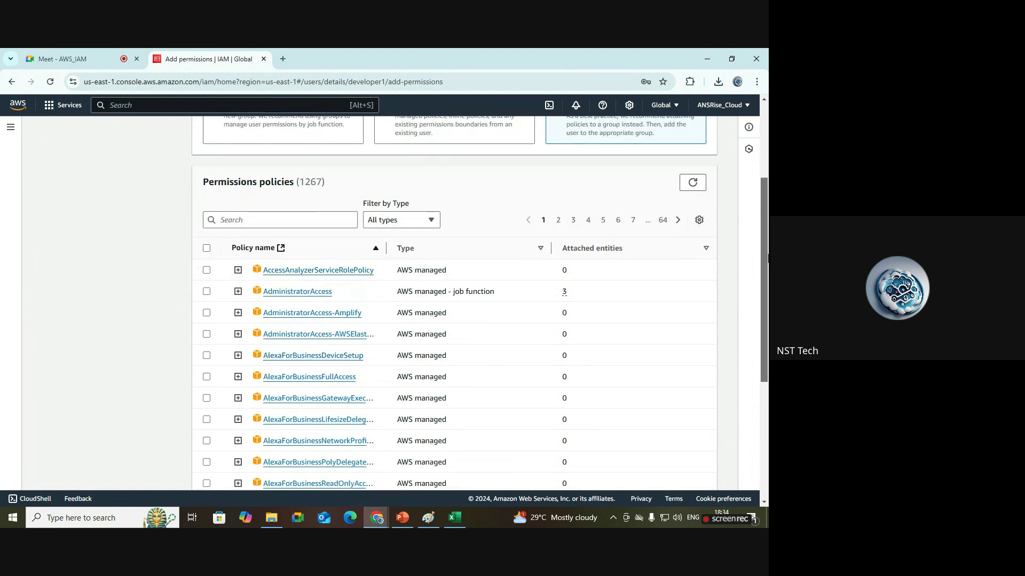
mouse_move(768, 258)
left_mouse_down()
mouse_move(768, 248)
mouse_move(767, 266)
left_mouse_up()
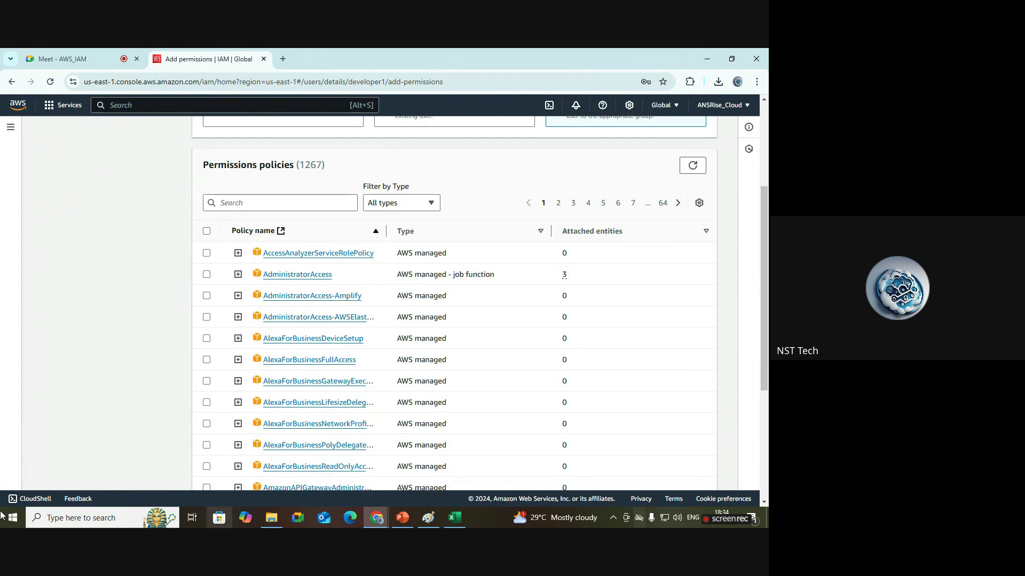
left_click_drag(425, 233, 404, 238)
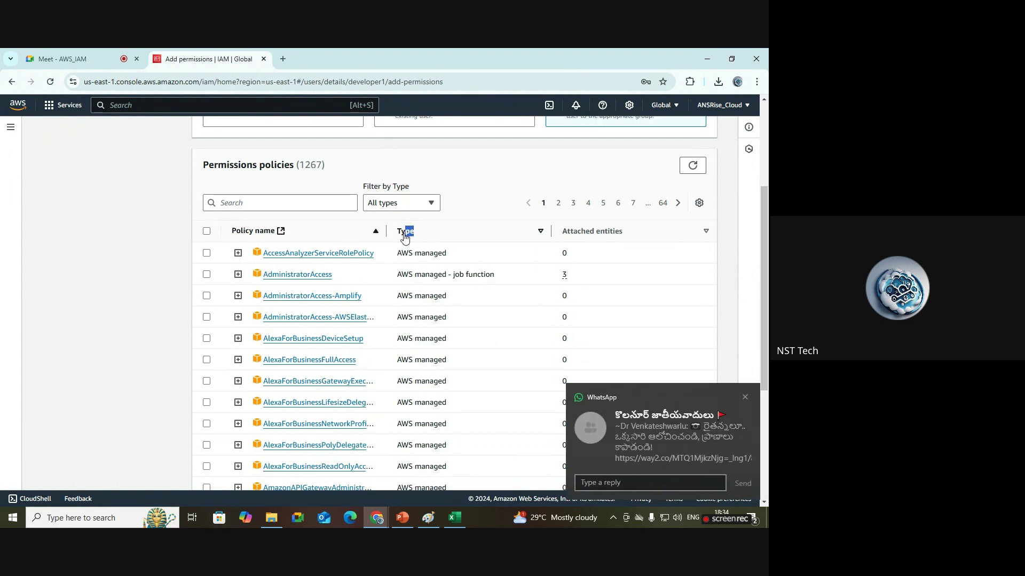
left_click(745, 397)
Toggle the policy Type sort between Customer managed and AWS managed first, ending AWS managed first.
left_click(542, 234)
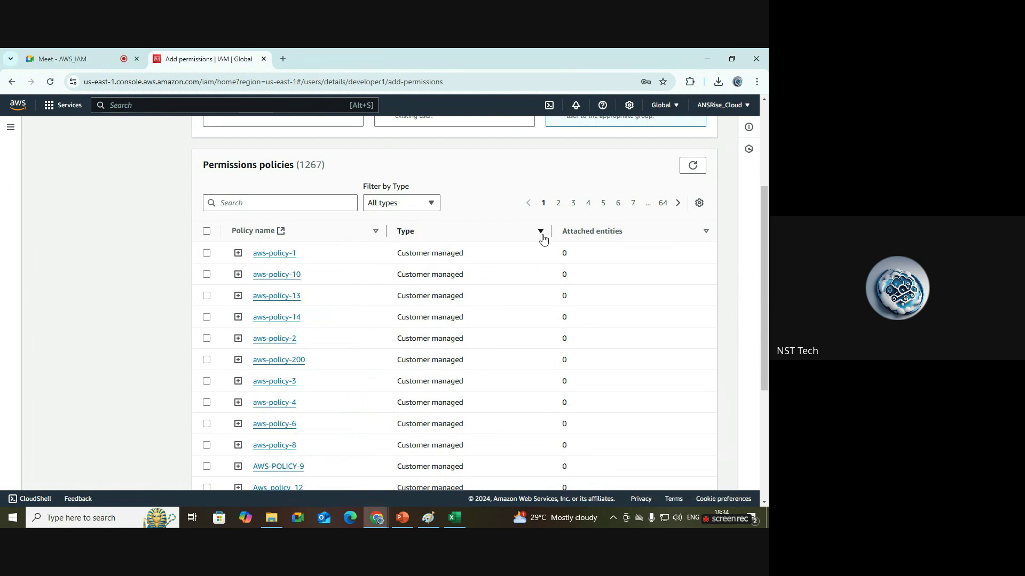
left_click_drag(491, 259, 397, 254)
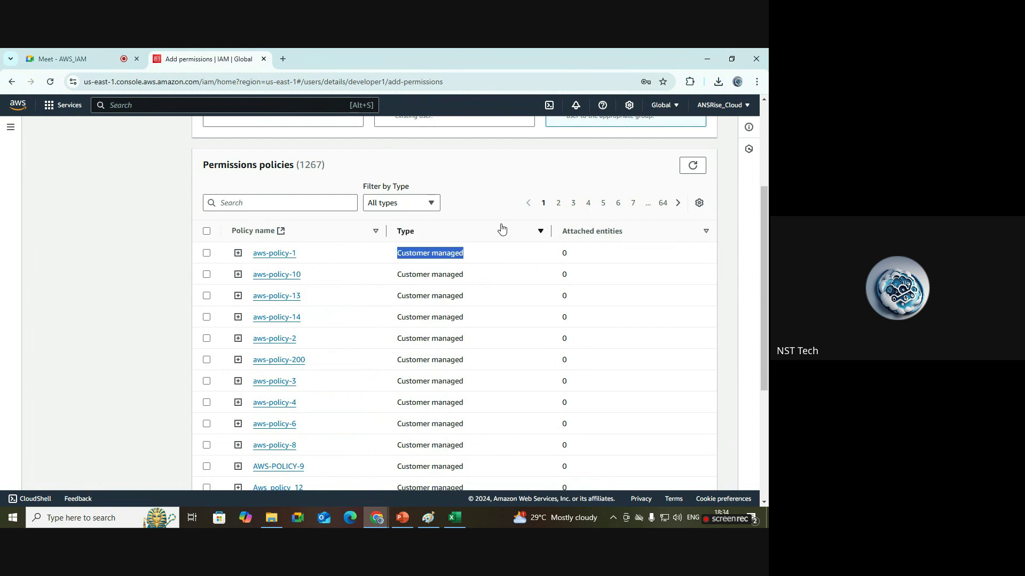
left_click(539, 234)
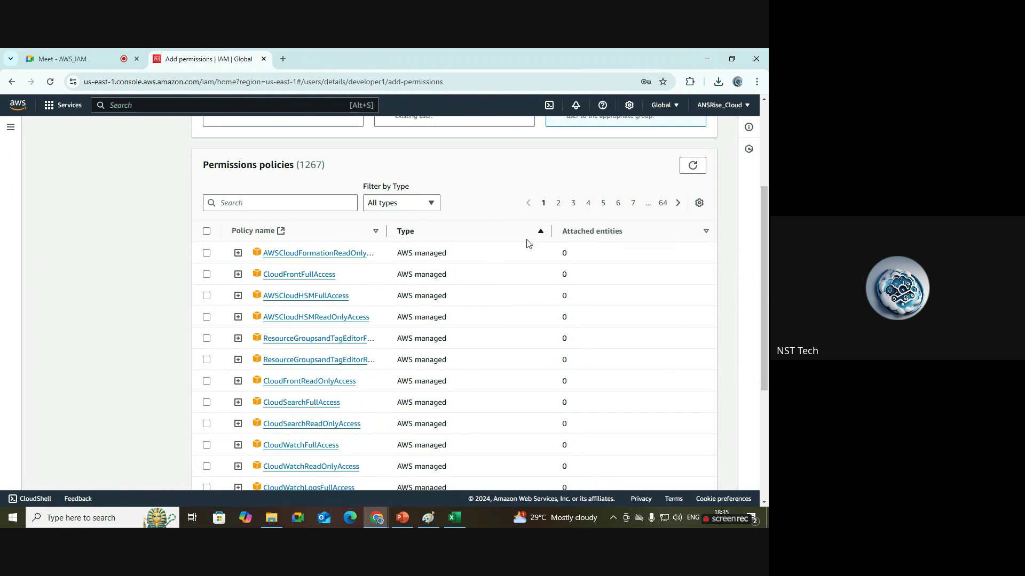
left_click(540, 235)
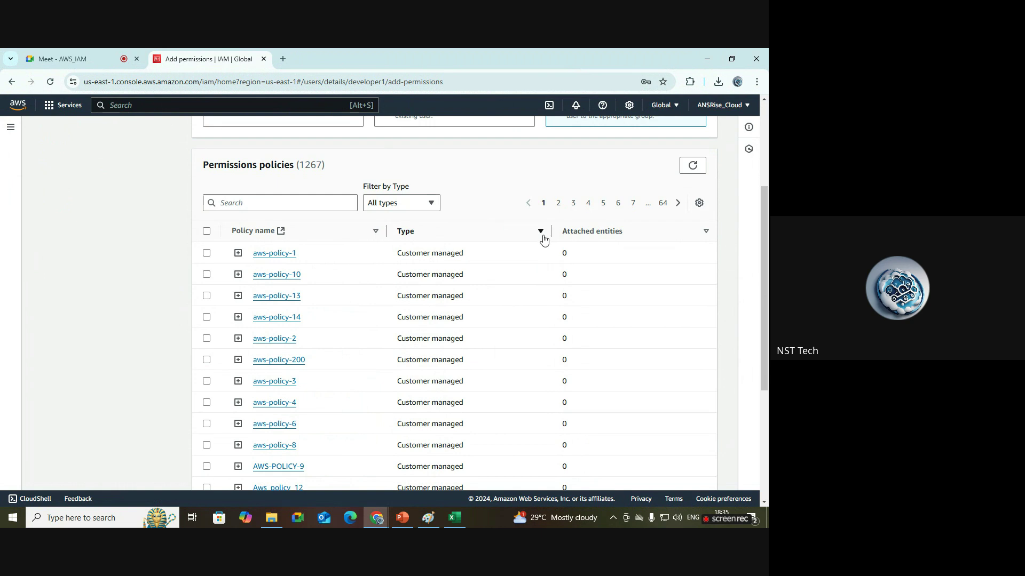
left_click_drag(497, 262, 392, 263)
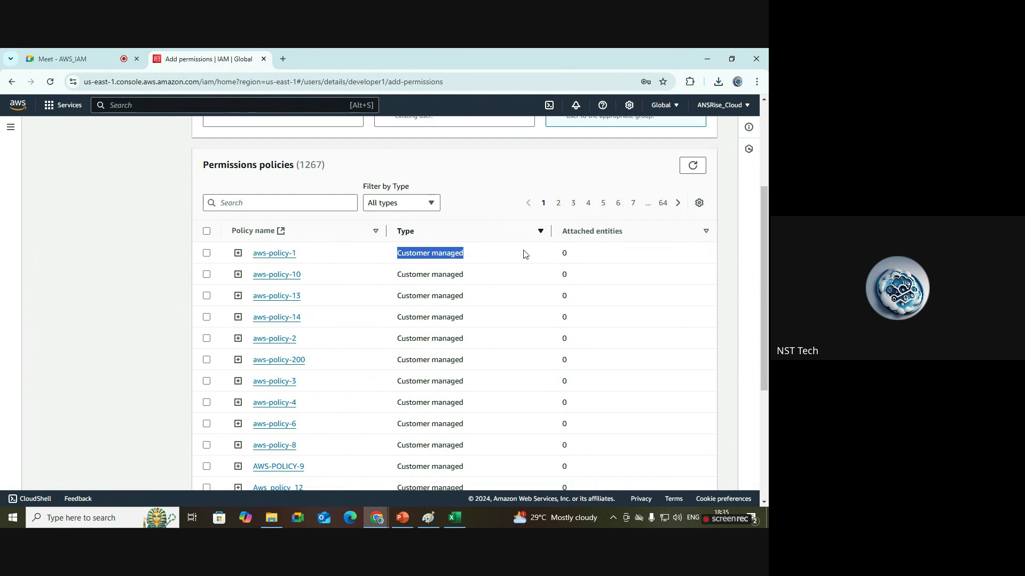
left_click(540, 233)
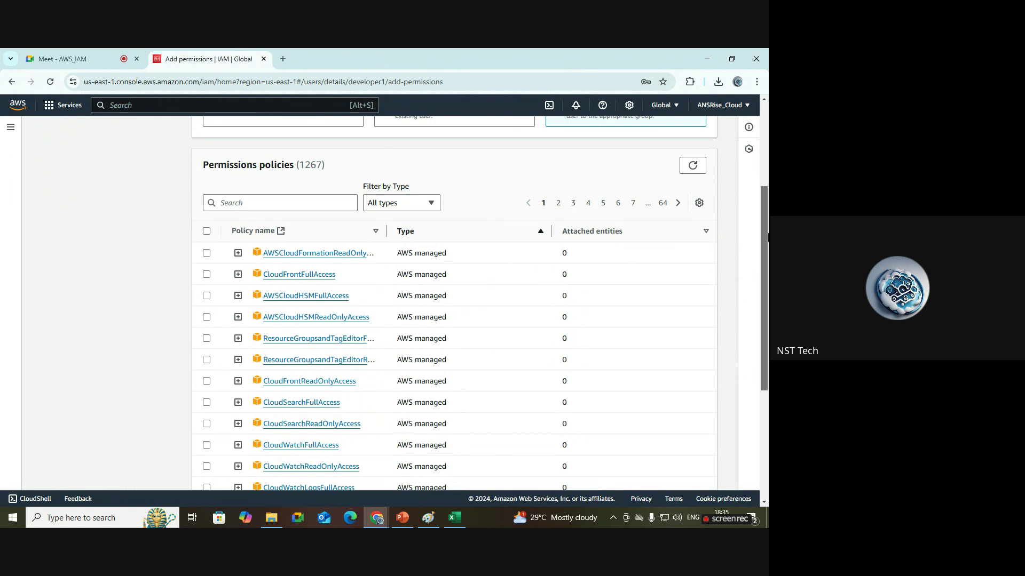
left_click_drag(767, 250, 767, 148)
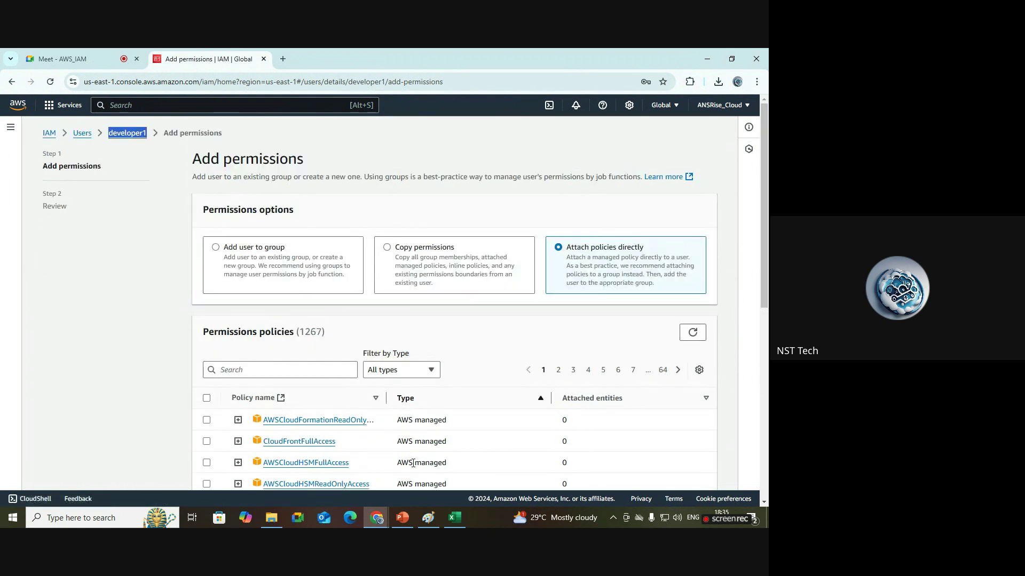
left_click(429, 518)
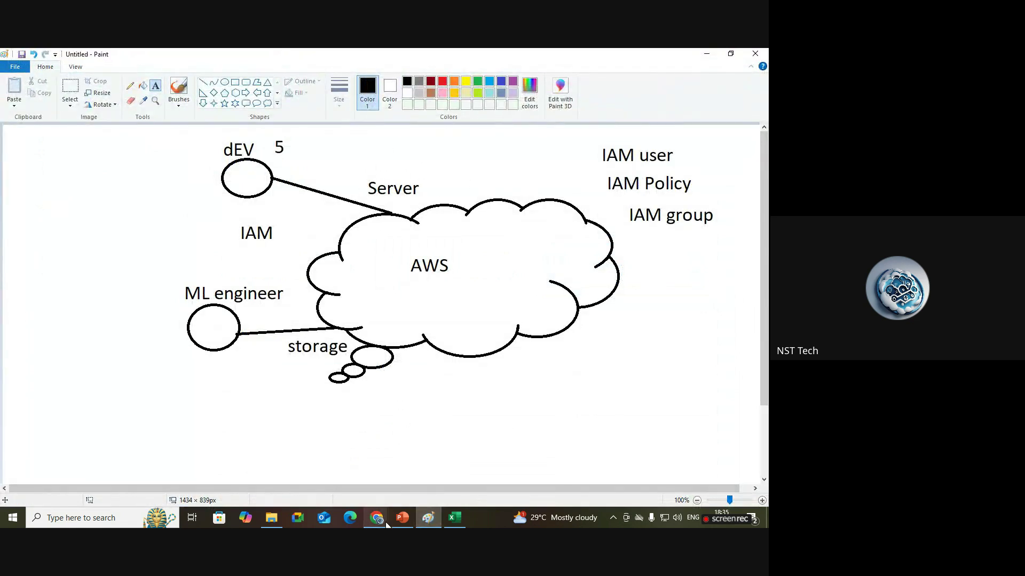
mouse_move(378, 519)
left_click(260, 463)
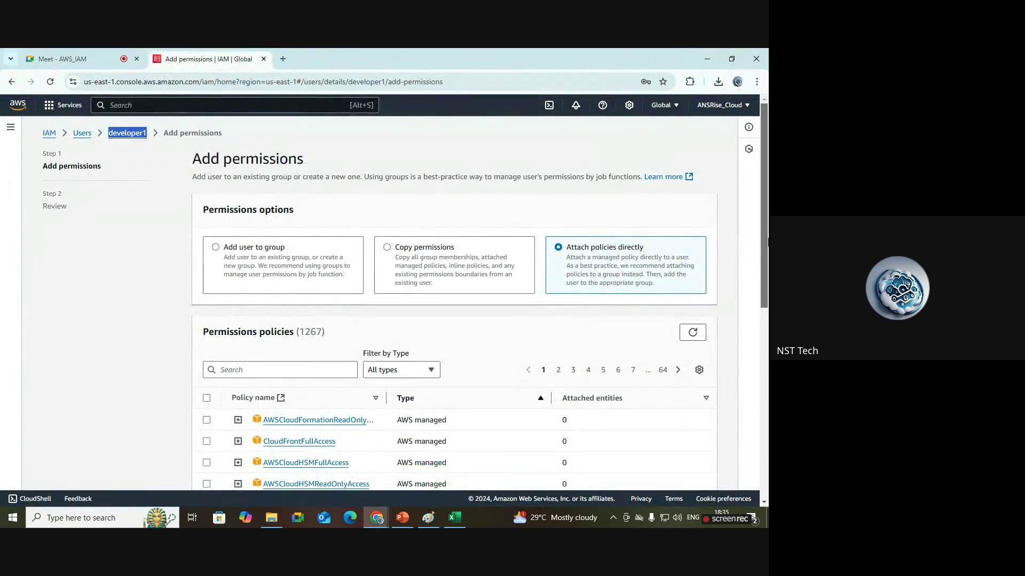
scroll(749, 297, "down", 2)
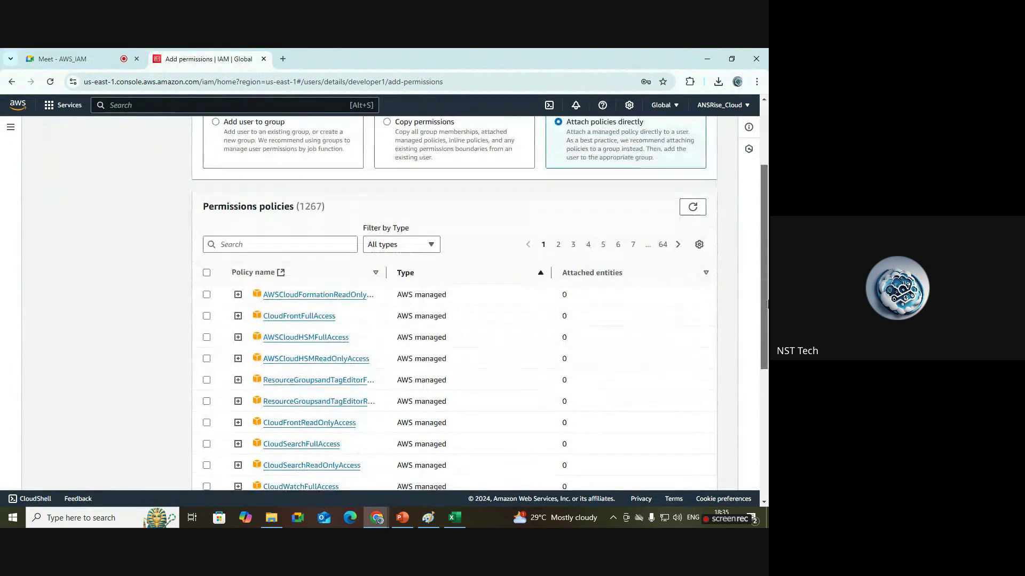
Filter policies by 'ec2' to get 44 matches and preview AmazonEC2FullAccess's ec2:* JSON.
left_click(314, 245)
type("ec2")
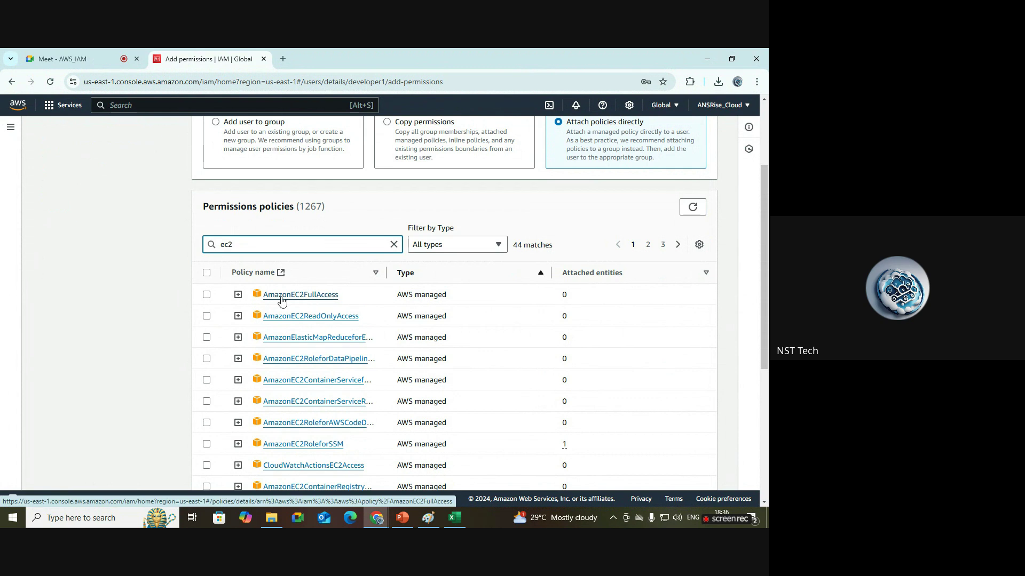
left_click(238, 295)
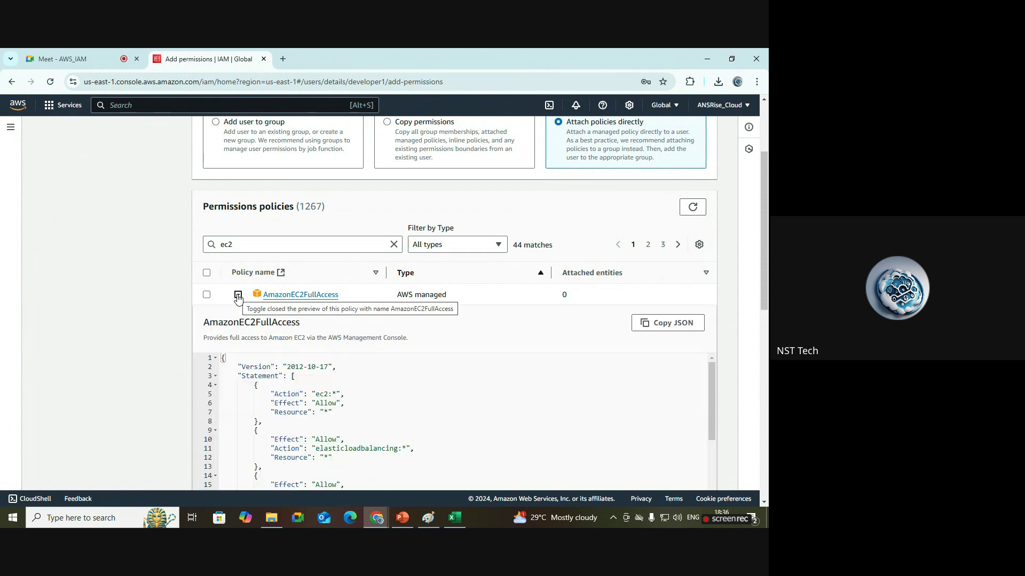
scroll(767, 339, "down", 3)
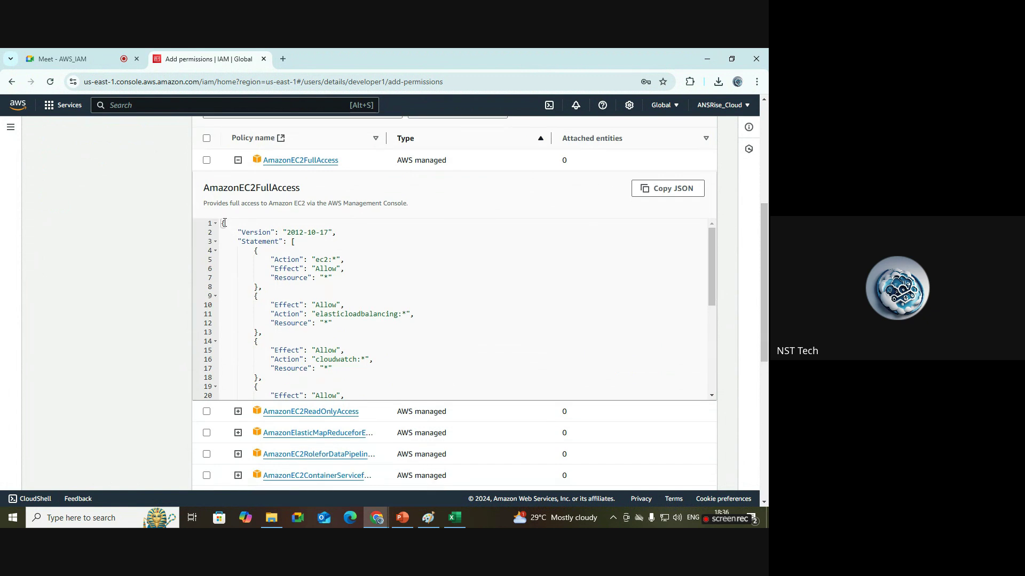
left_click_drag(222, 223, 371, 410)
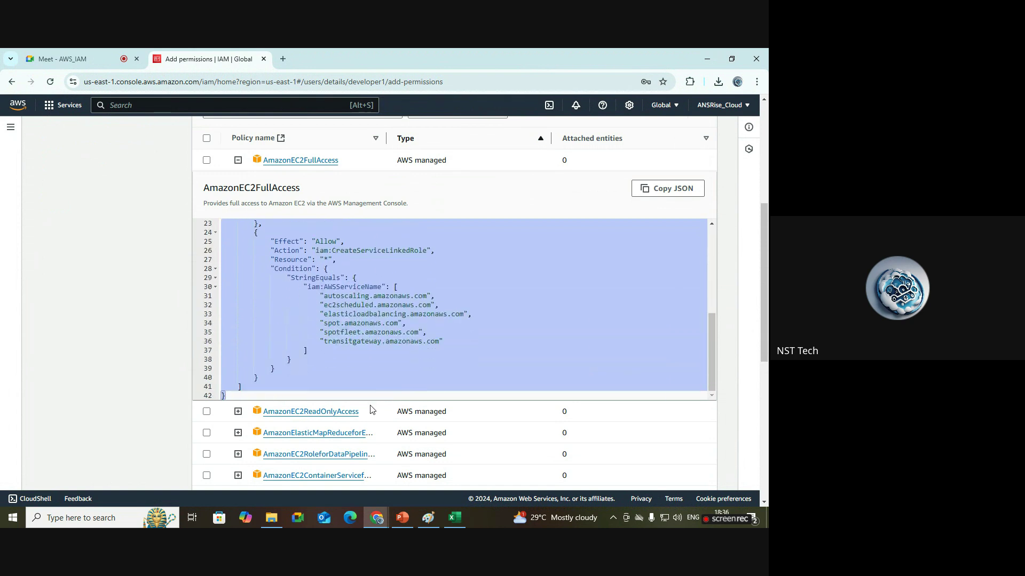
scroll(704, 299, "up", 5)
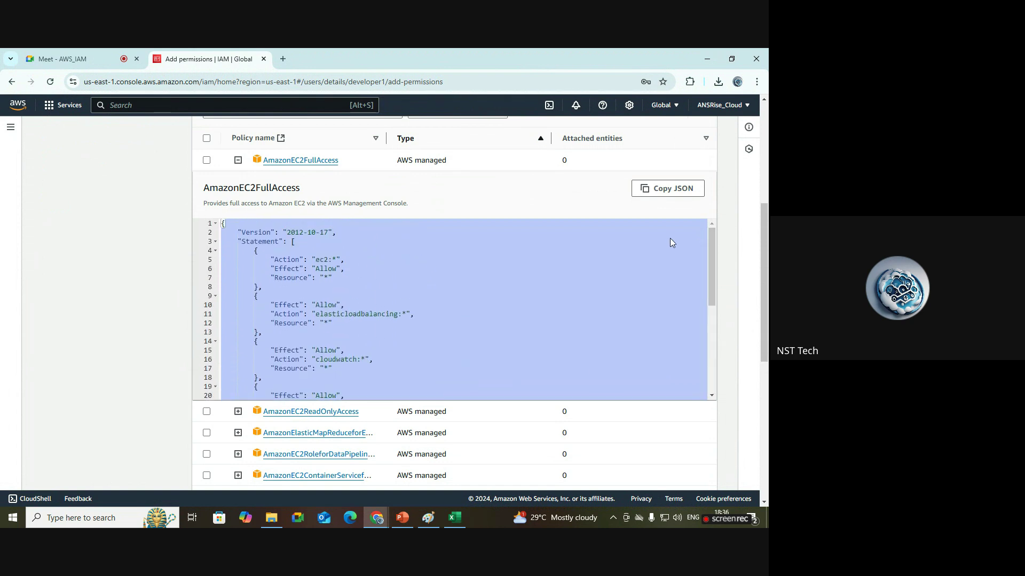
left_click(424, 275)
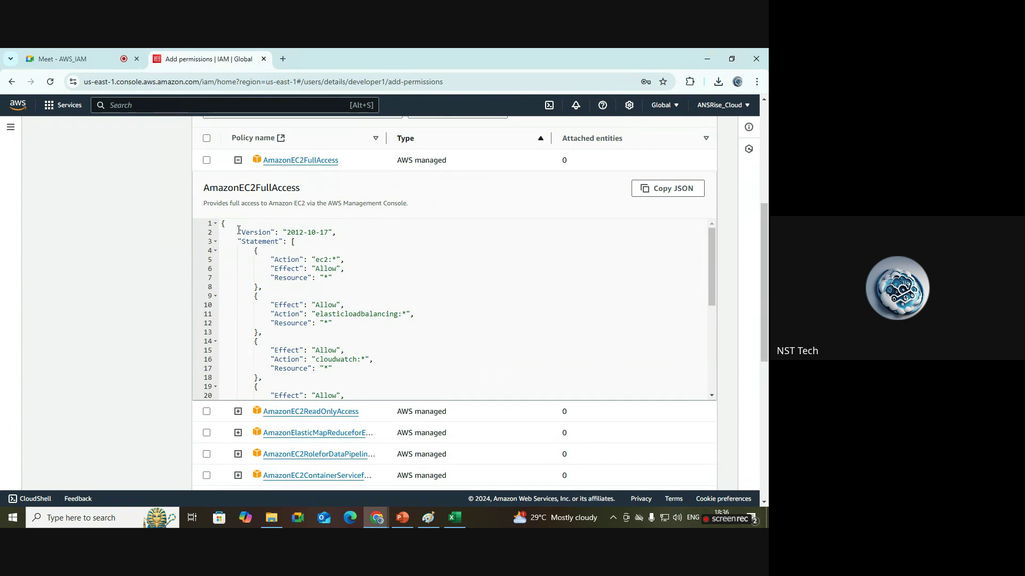
left_click_drag(238, 230, 346, 232)
left_click(350, 243)
left_click_drag(239, 241, 316, 248)
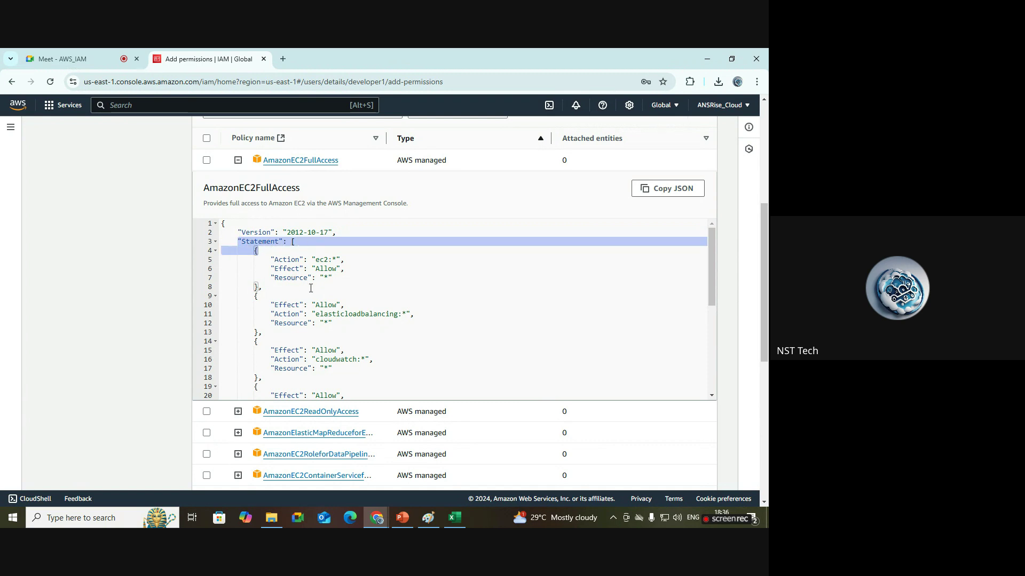
left_click(285, 259)
double_click(286, 260)
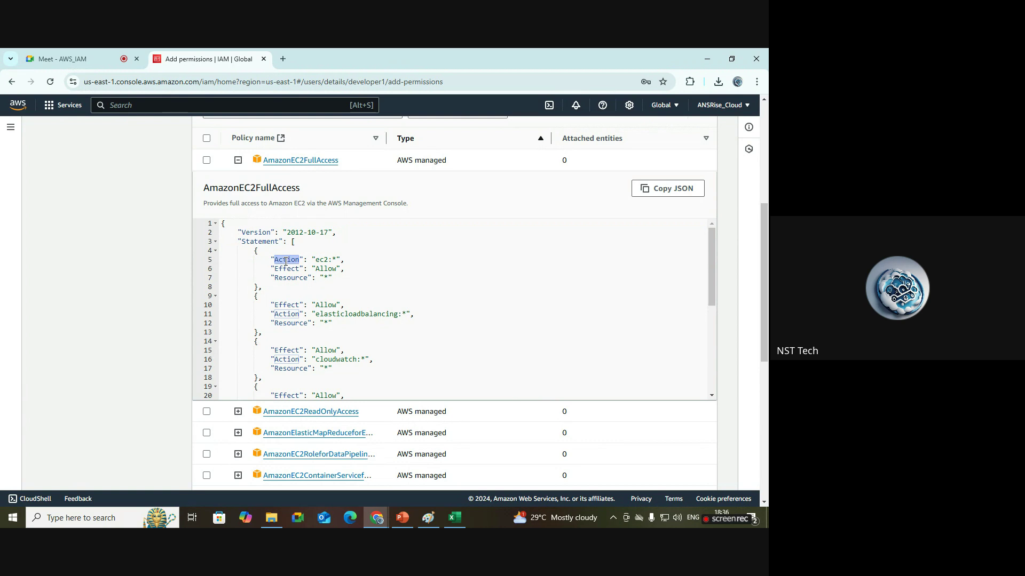
left_click_drag(330, 259, 316, 259)
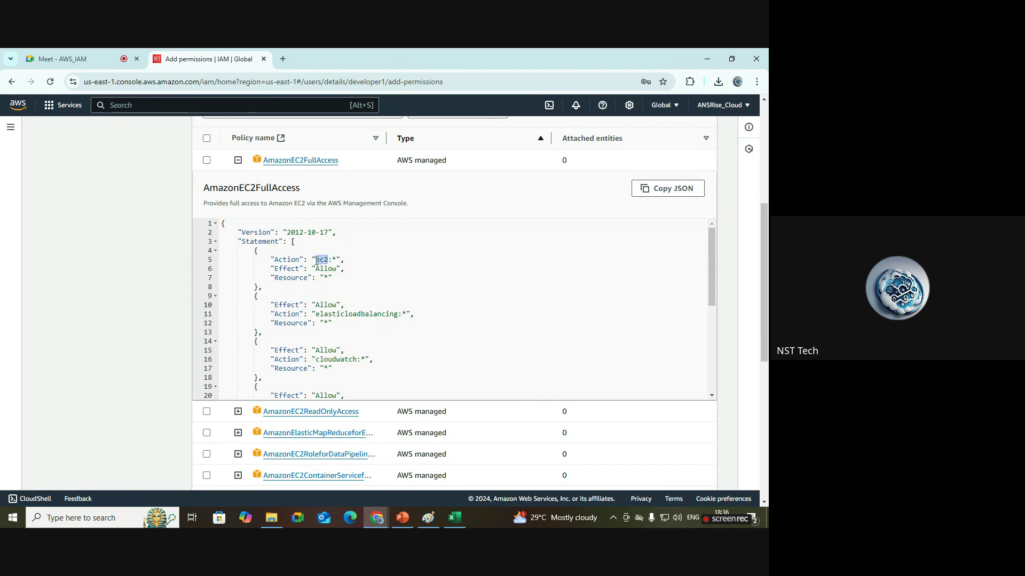
left_click(336, 257)
double_click(339, 258)
left_click(338, 259)
double_click(337, 259)
left_click(338, 259)
left_click_drag(327, 259, 313, 261)
left_click(335, 259)
left_click_drag(335, 259, 337, 259)
double_click(294, 269)
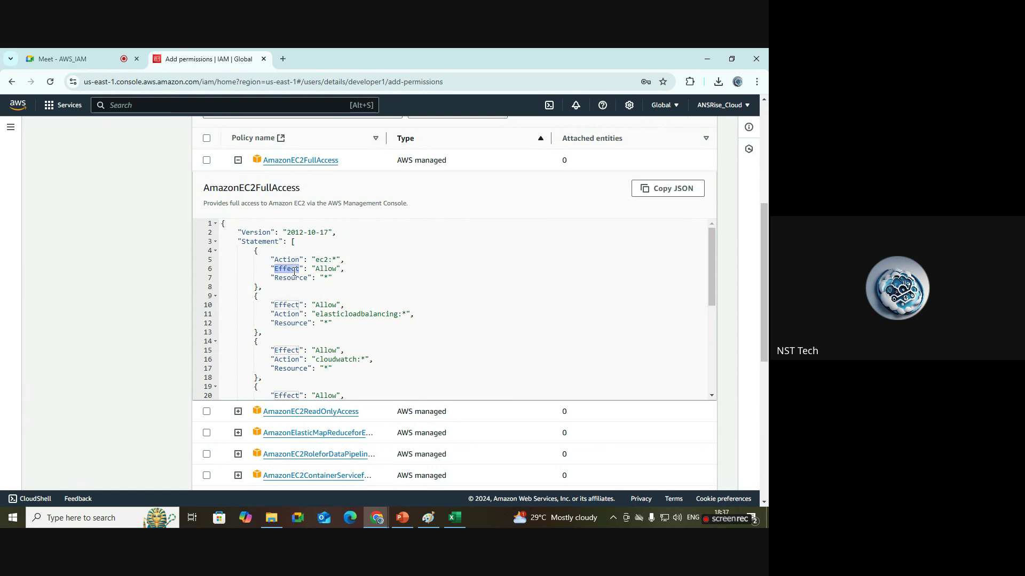
double_click(329, 269)
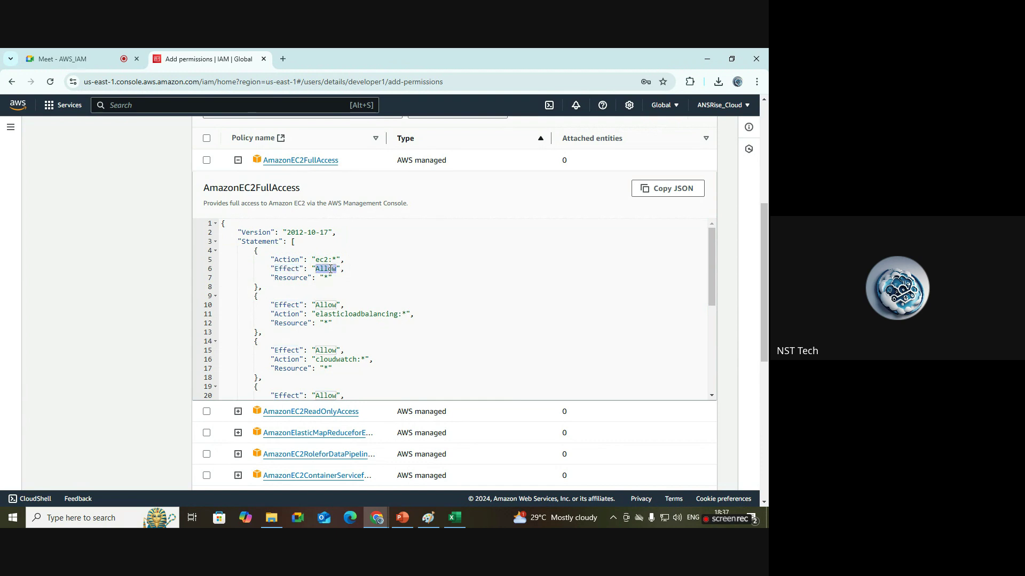
left_click(421, 297)
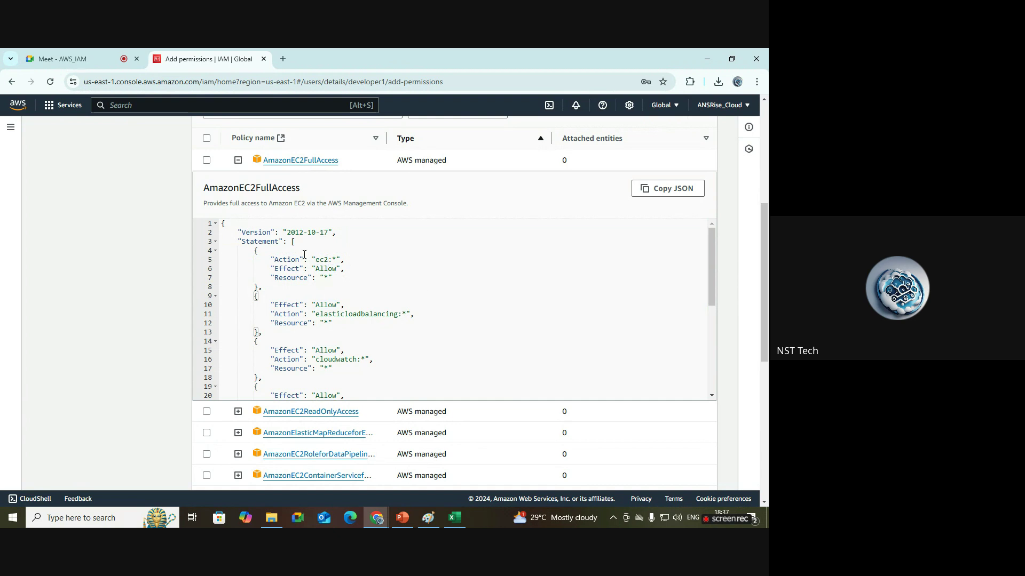
left_click_drag(278, 261, 337, 261)
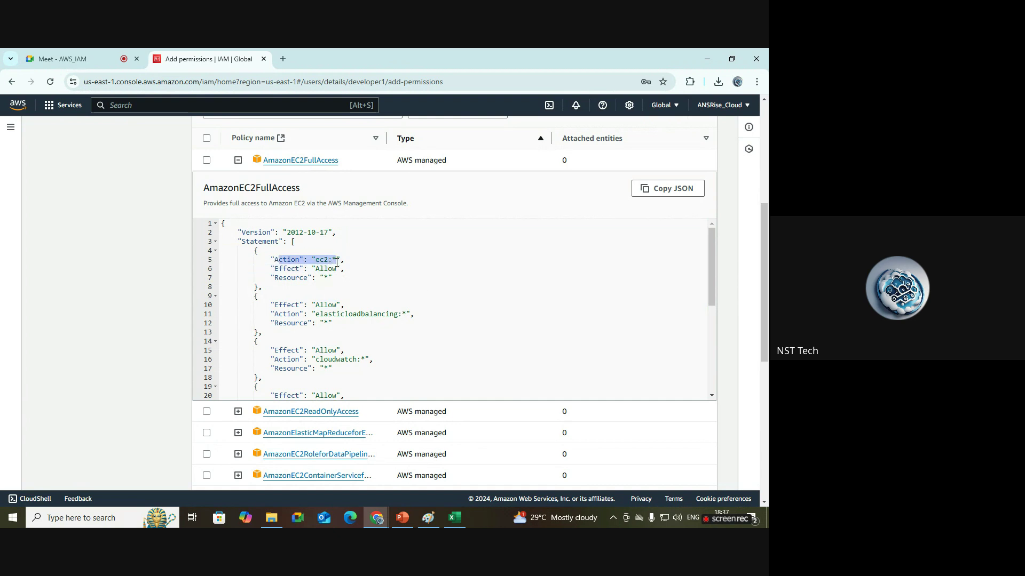
left_click(318, 266)
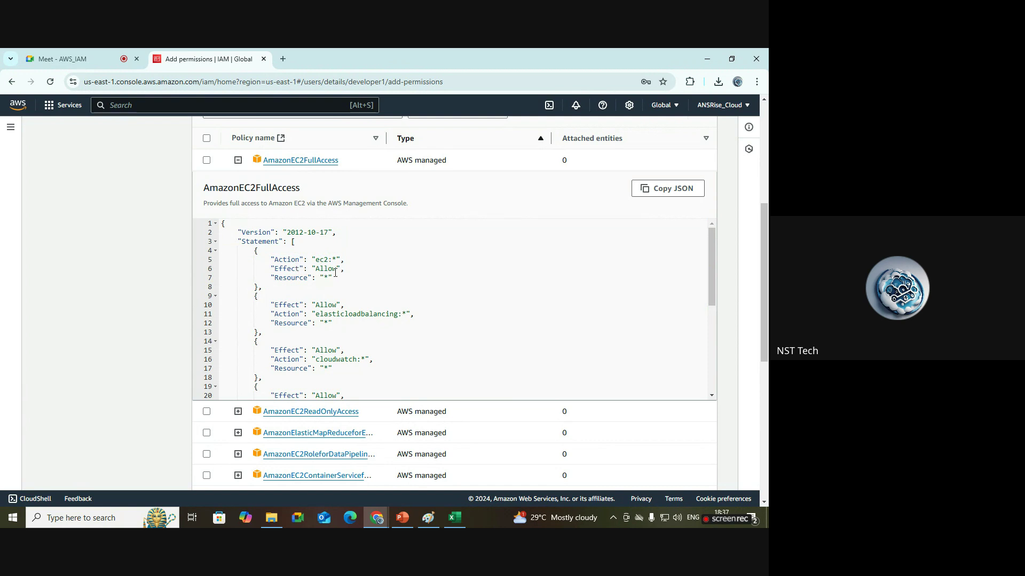
double_click(331, 269)
left_click(329, 268)
double_click(328, 268)
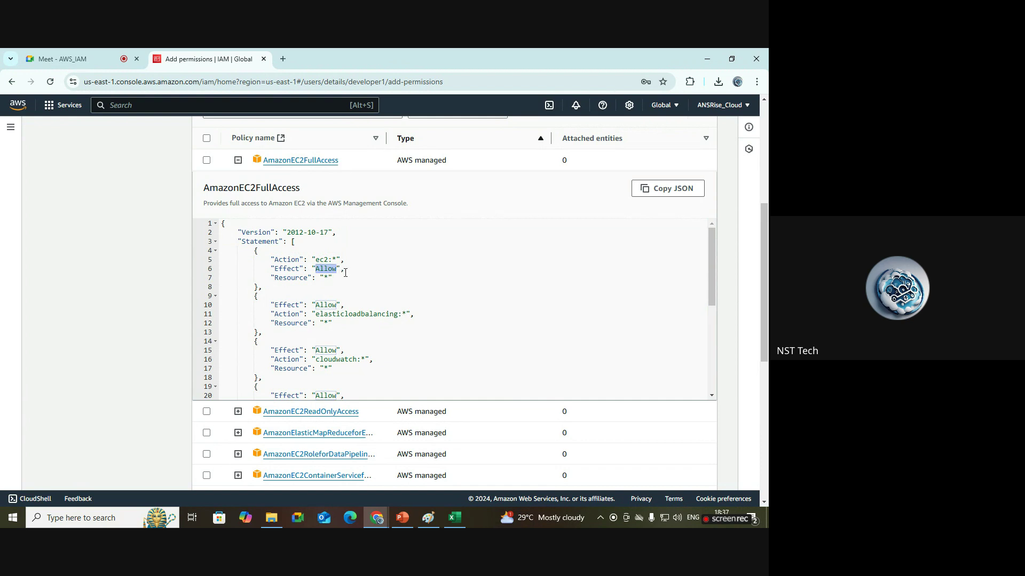
left_click(346, 273)
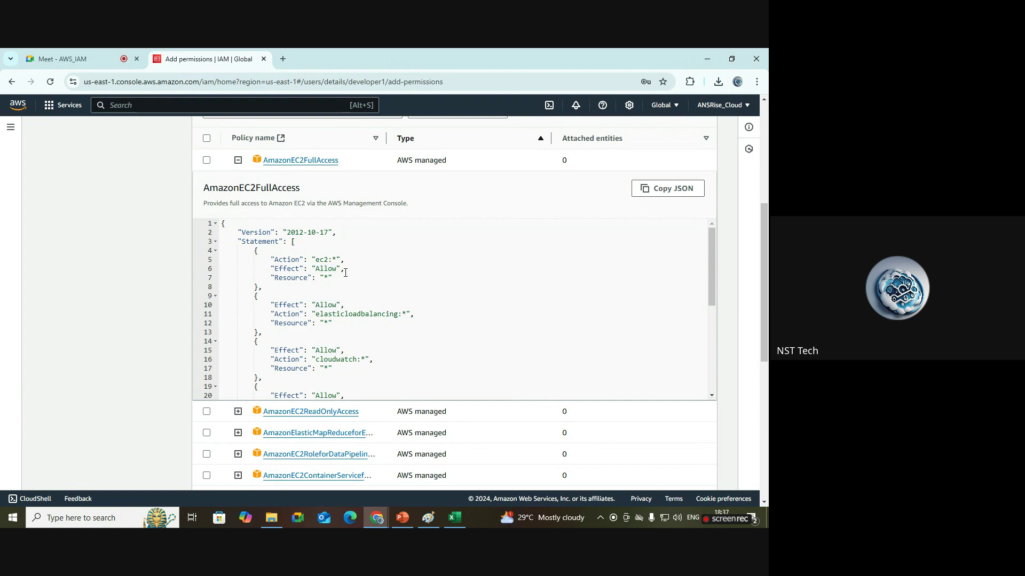
left_click(301, 280)
left_click_drag(327, 262, 317, 262)
double_click(329, 262)
left_click_drag(334, 278, 308, 278)
left_click(380, 295)
left_click(328, 278)
triple_click(327, 277)
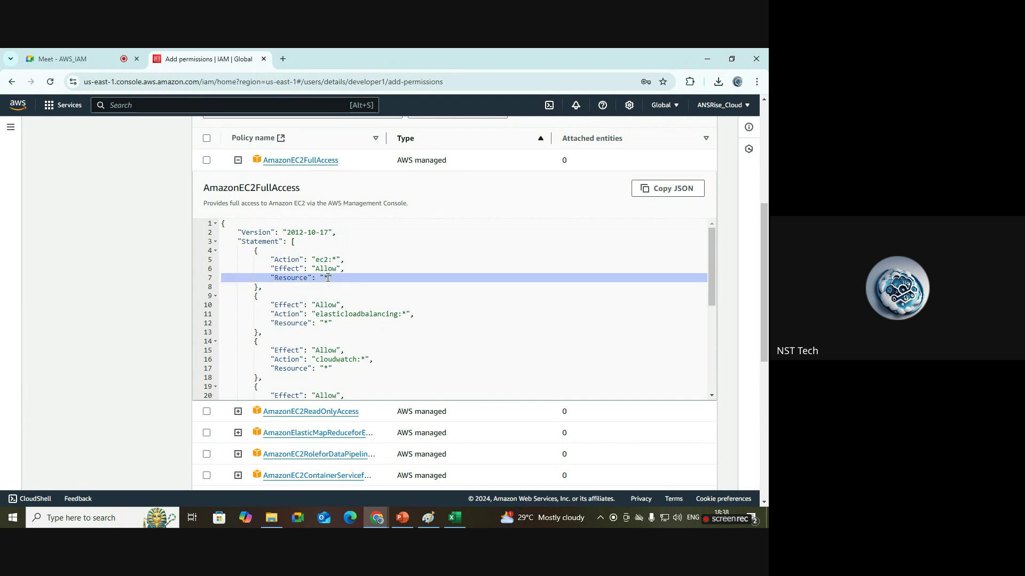
key("ctrl+a")
left_click(327, 277)
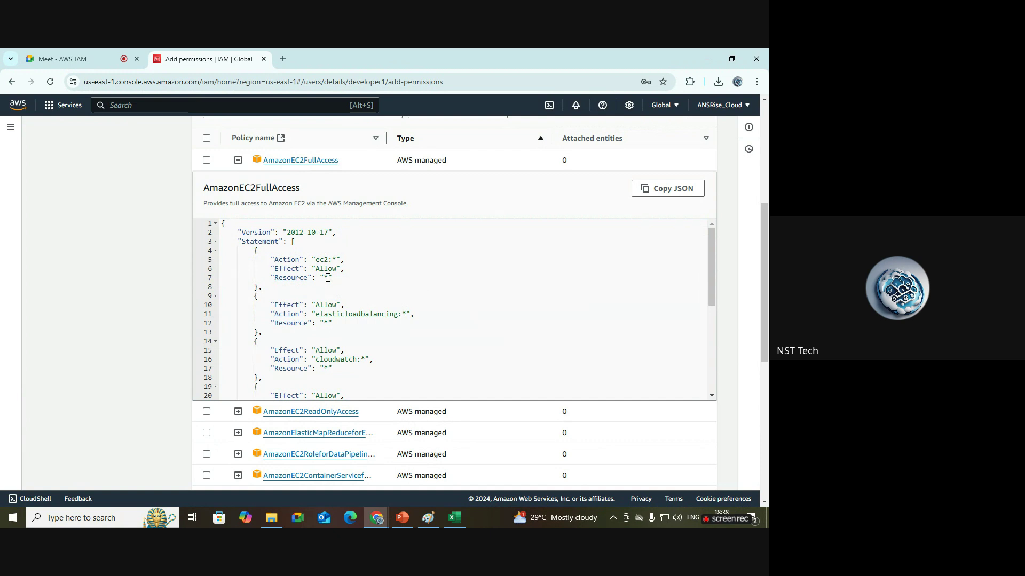
triple_click(328, 278)
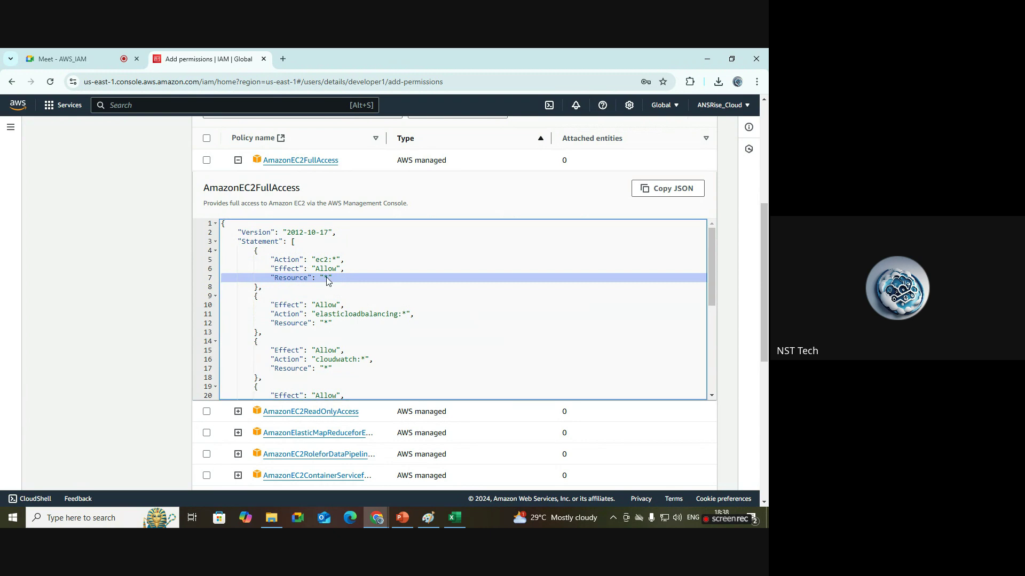
left_click(325, 289)
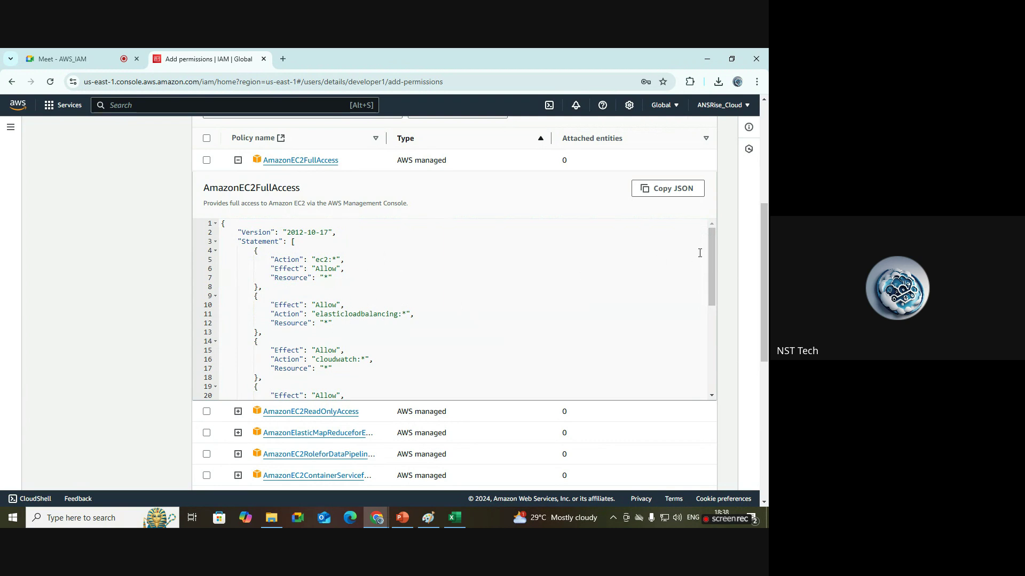
mouse_move(713, 245)
left_mouse_down()
mouse_move(729, 366)
mouse_move(708, 233)
left_mouse_up()
Select AmazonEC2FullAccess, review it for developer1, and confirm adding the permission.
left_click(238, 161)
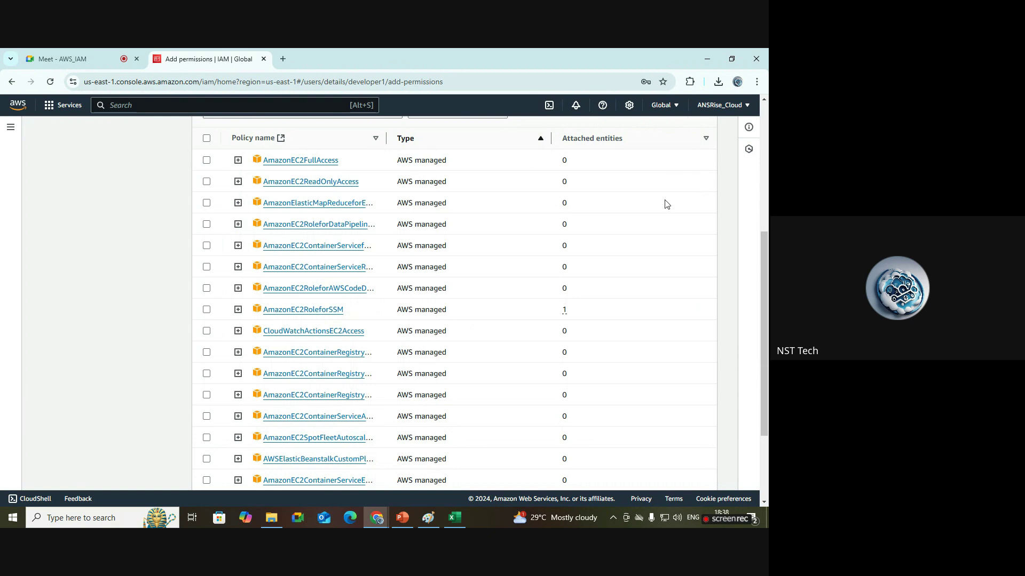
left_click(207, 161)
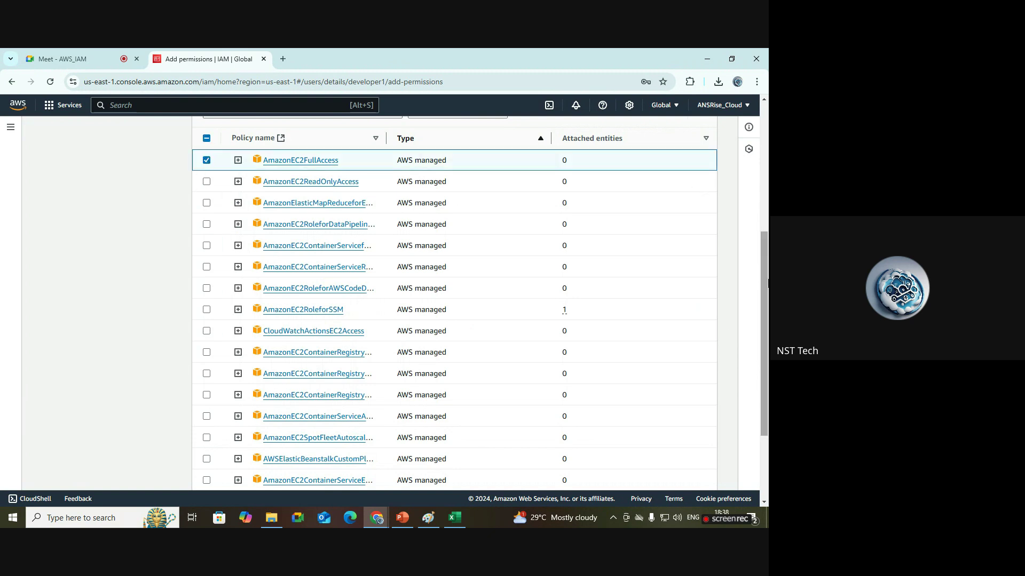
scroll(767, 283, "up", 5)
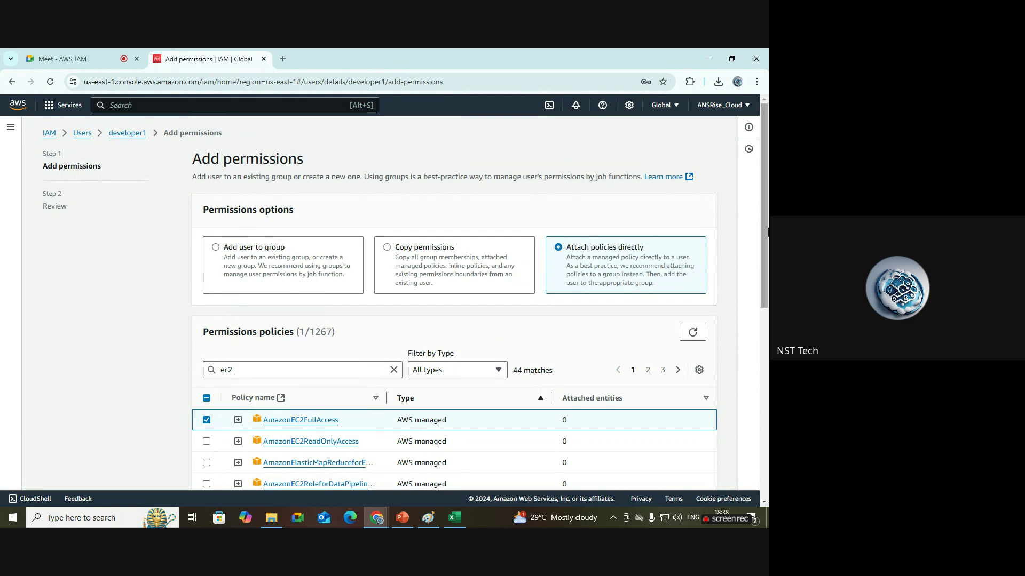
scroll(767, 231, "down", 8)
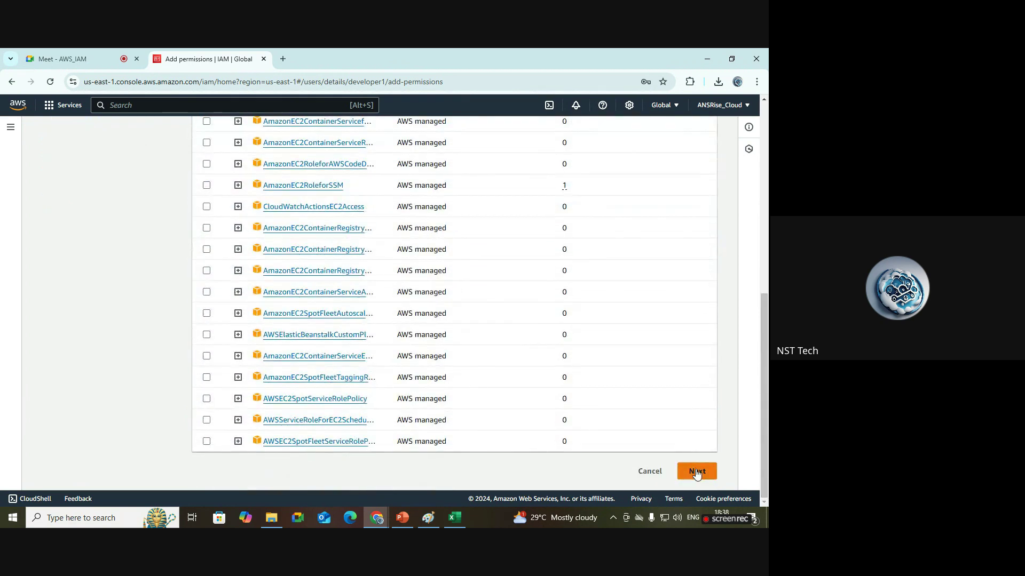
left_click(697, 472)
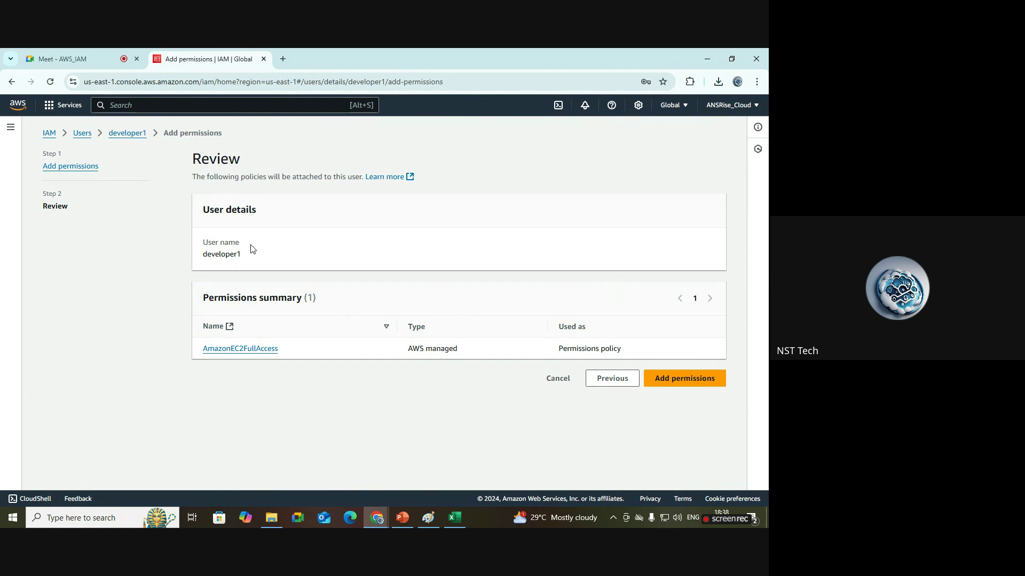
left_click_drag(255, 257, 201, 262)
left_click_drag(288, 354, 200, 355)
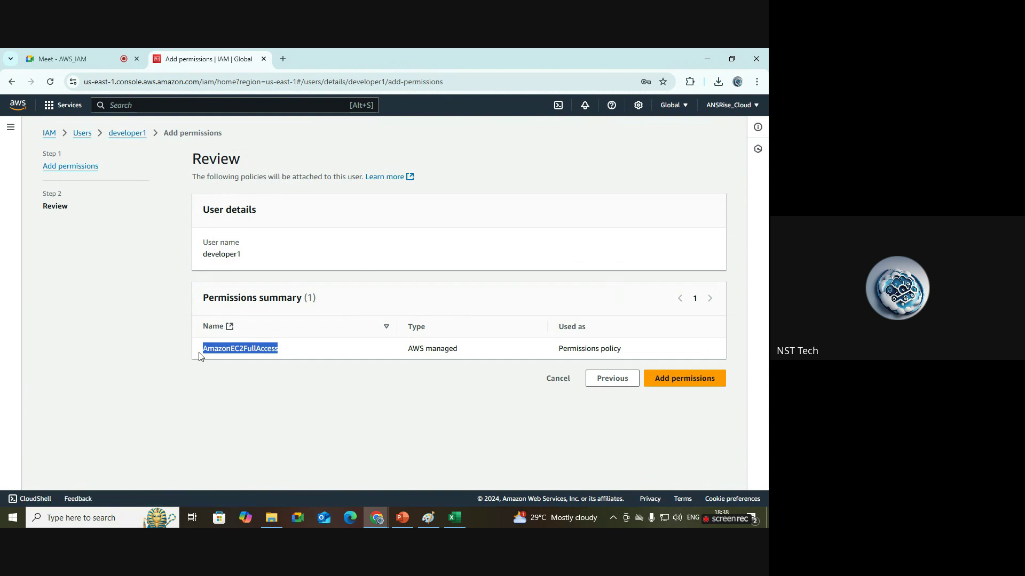
left_click(692, 381)
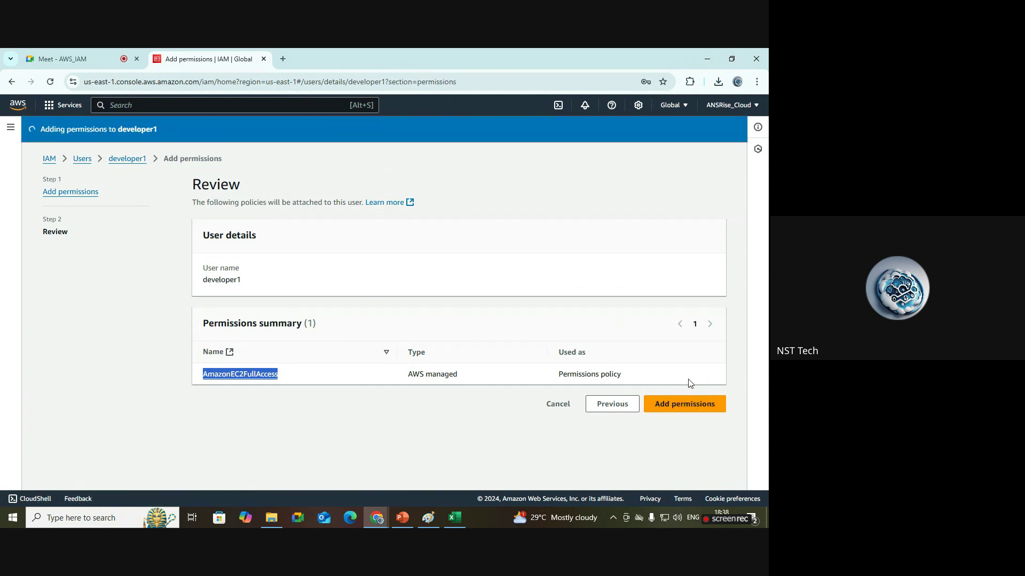
Dismiss the success banner and check that developer1's policies table lists AmazonEC2FullAccess.
left_click(724, 129)
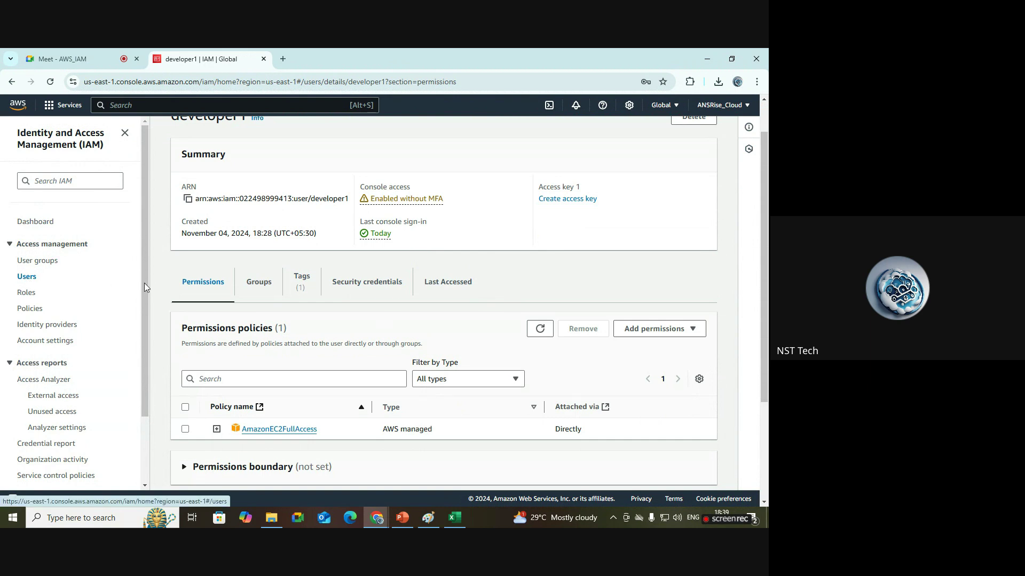
scroll(732, 229, "up", 2)
left_click_drag(137, 165, 337, 183)
left_click(337, 183)
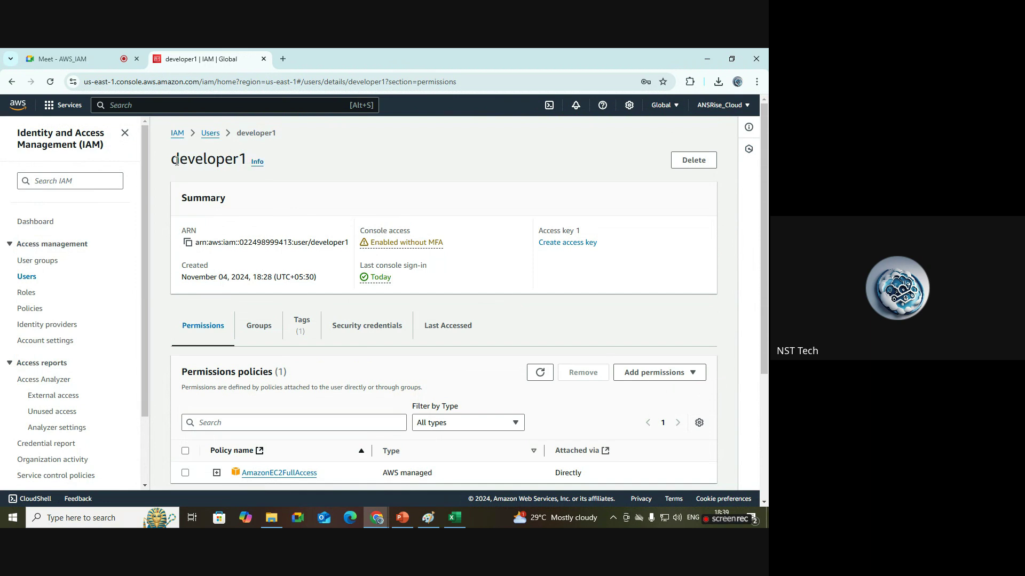
left_click_drag(174, 160, 240, 160)
left_click(335, 188)
scroll(153, 223, "down", 3)
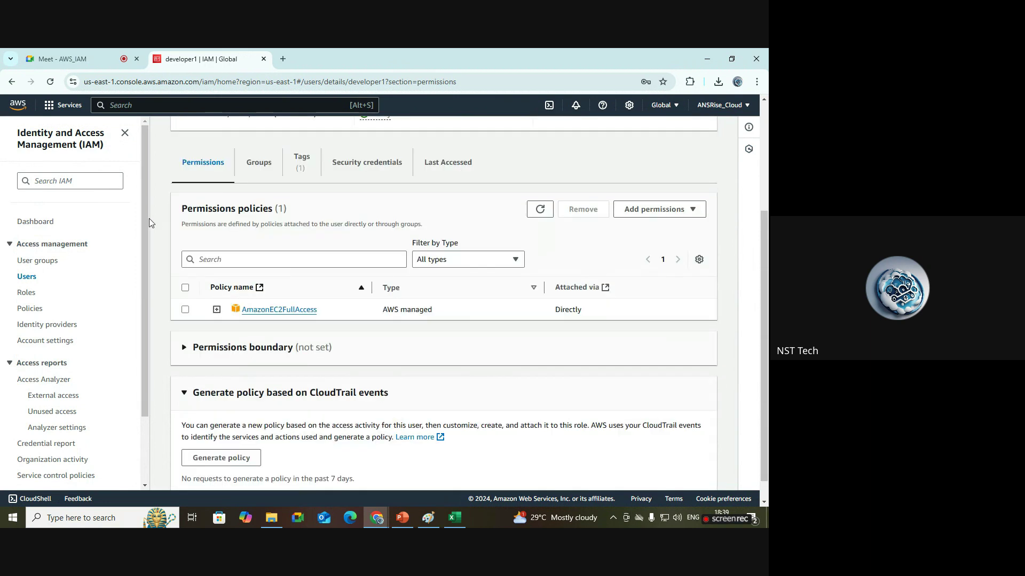
left_click_drag(330, 313, 243, 320)
left_click(433, 368)
Switch to the incognito window with developer1's Create S3 bucket page.
mouse_move(382, 523)
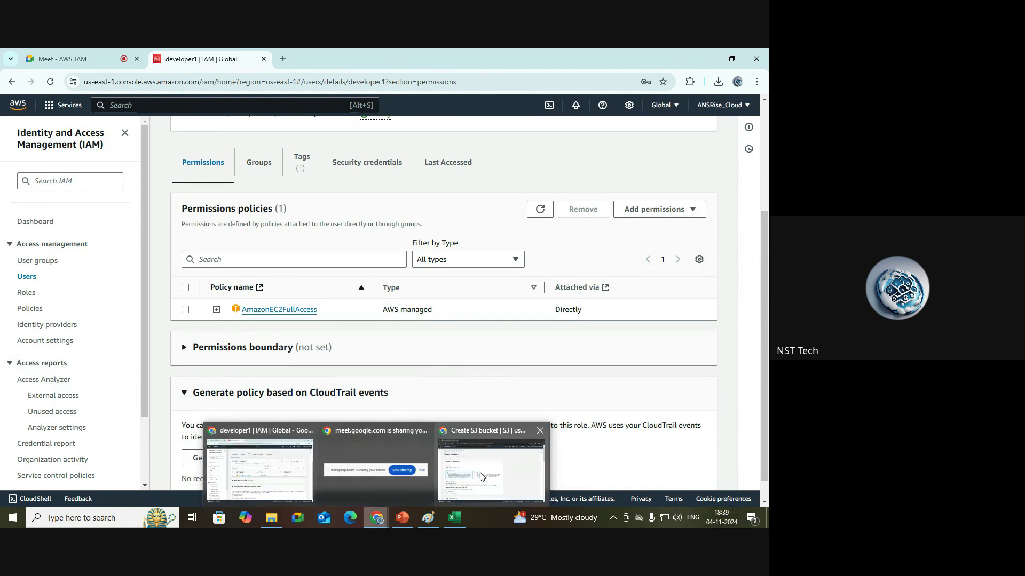
left_click(490, 467)
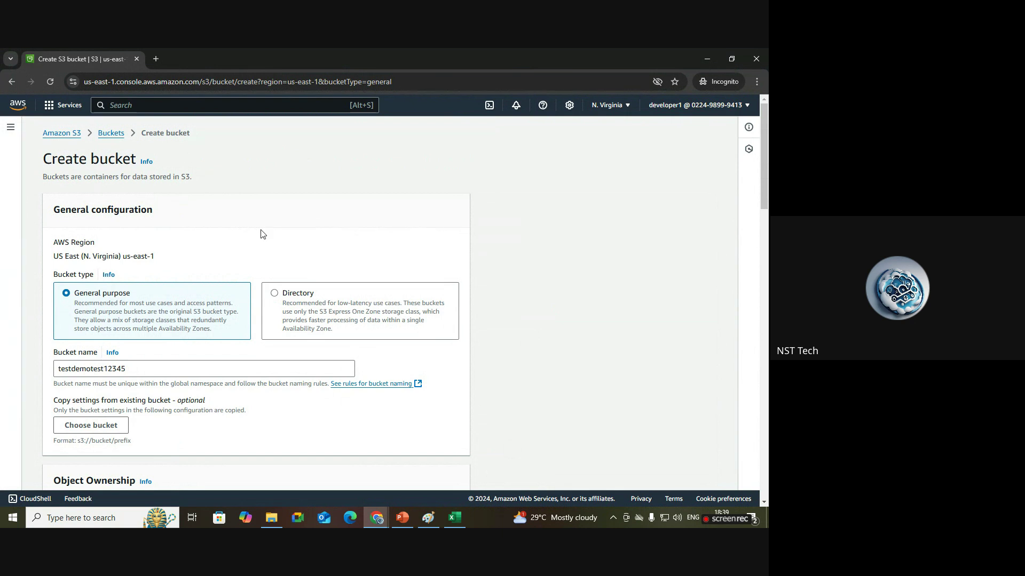
scroll(766, 215, "down", 3)
left_click_drag(767, 215, 766, 177)
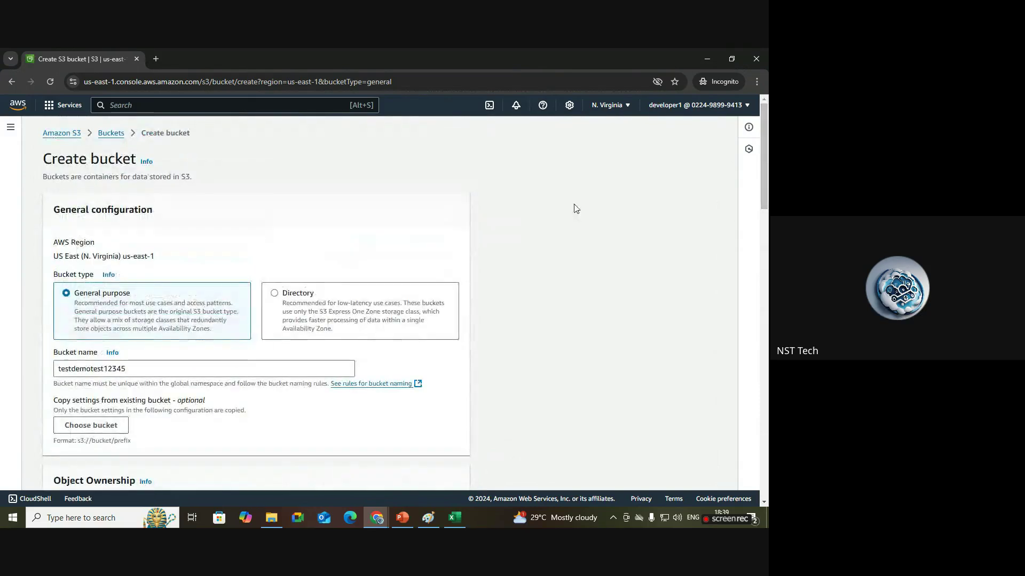
Search the console for ec2 and open the EC2 service in a new tab.
left_click(138, 108)
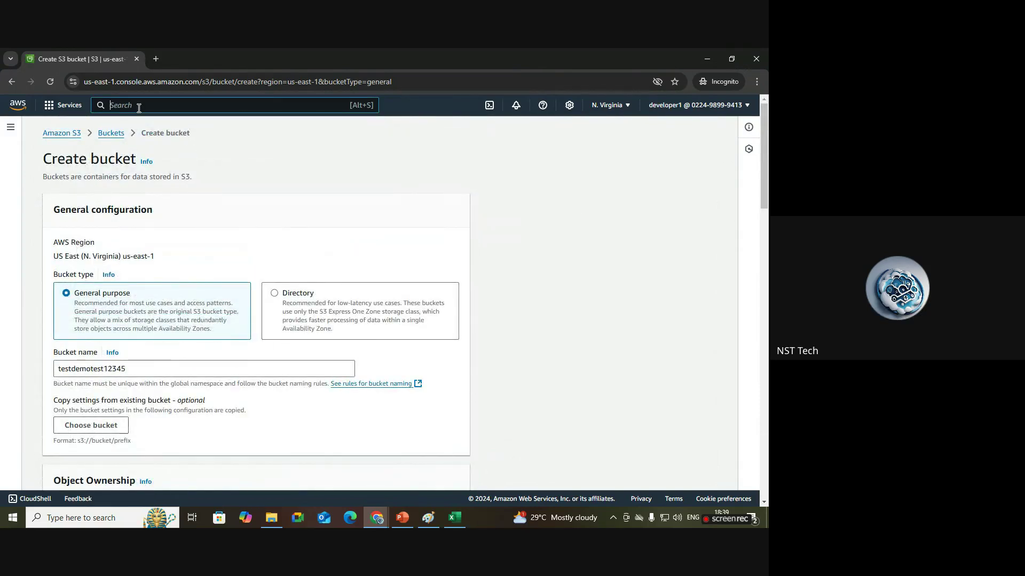
type("ec2")
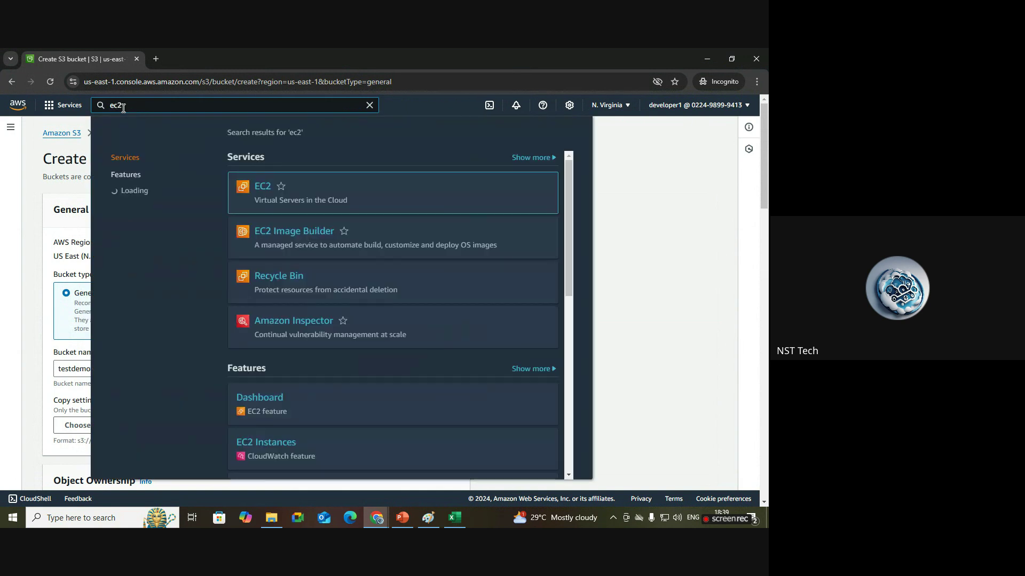
right_click(270, 196)
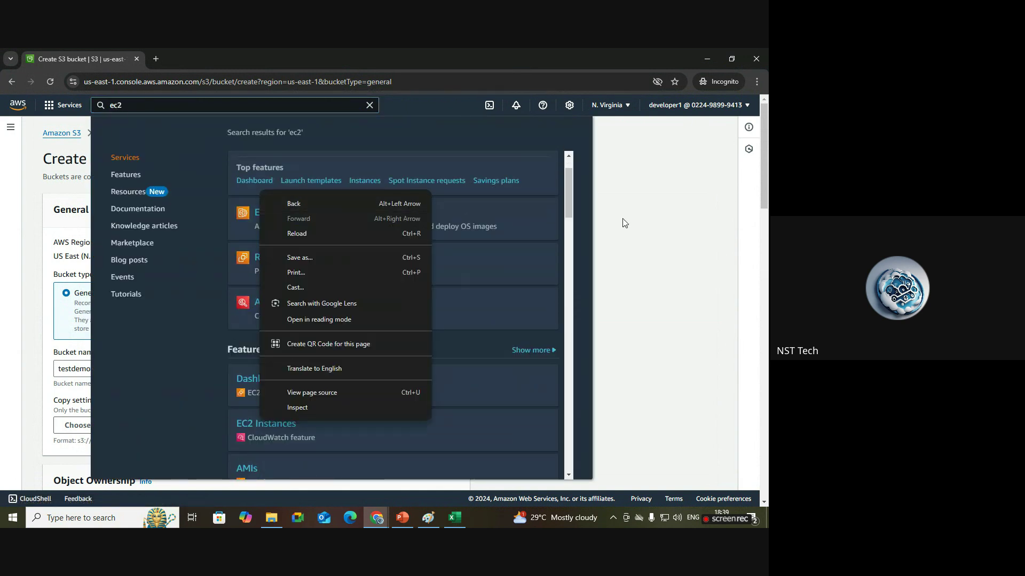
left_click(589, 213)
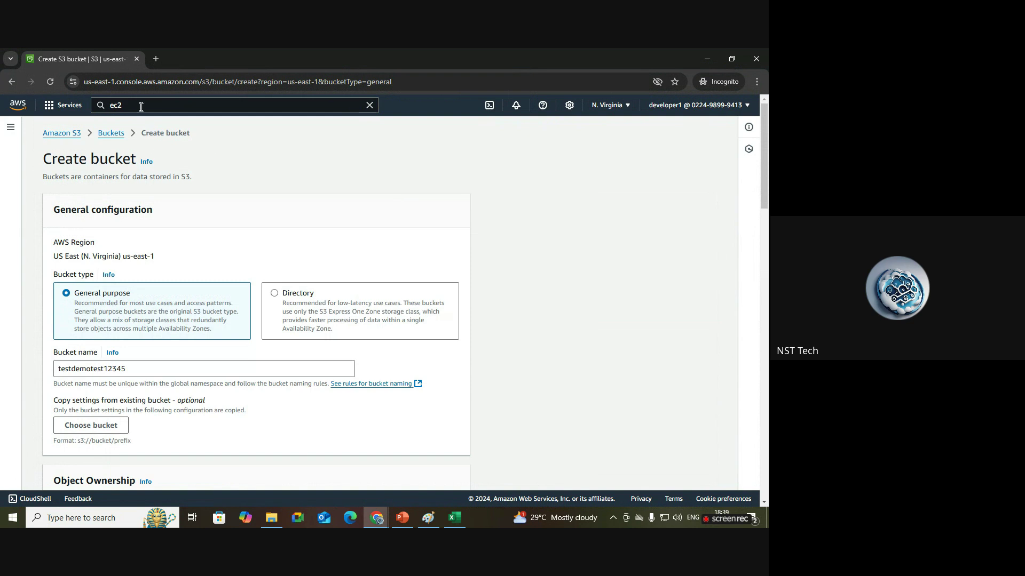
left_click(141, 106)
right_click(268, 192)
left_click(275, 198)
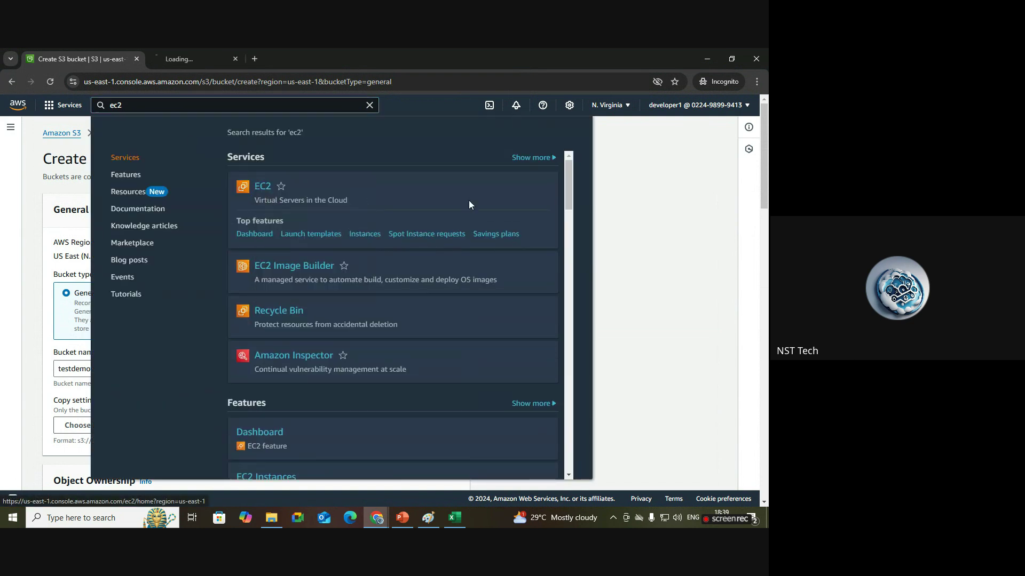
left_click(633, 199)
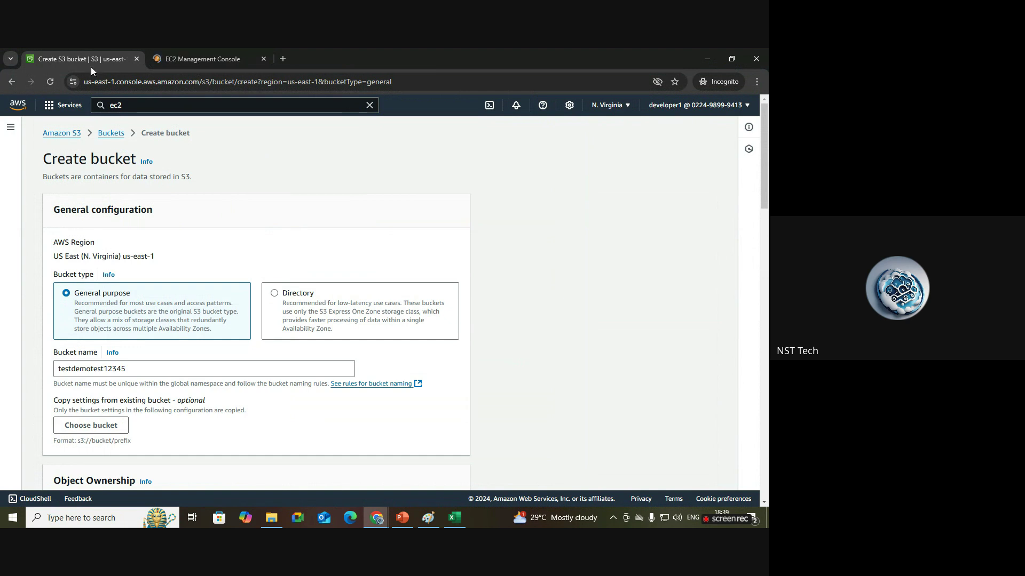
Show the EC2 Instances list with the running t2.micro instance and enlarge the details pane.
left_click(174, 59)
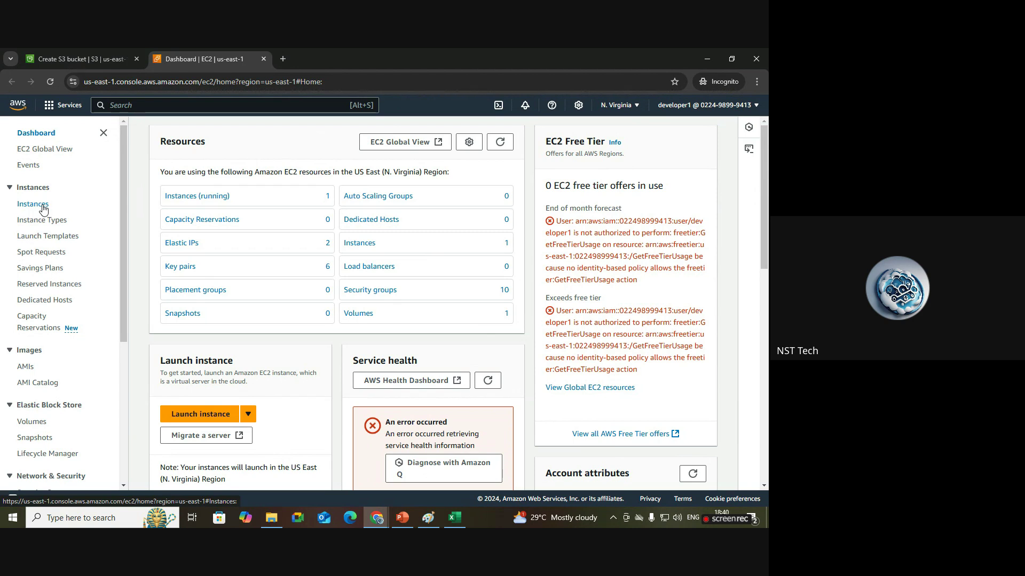
left_click(33, 204)
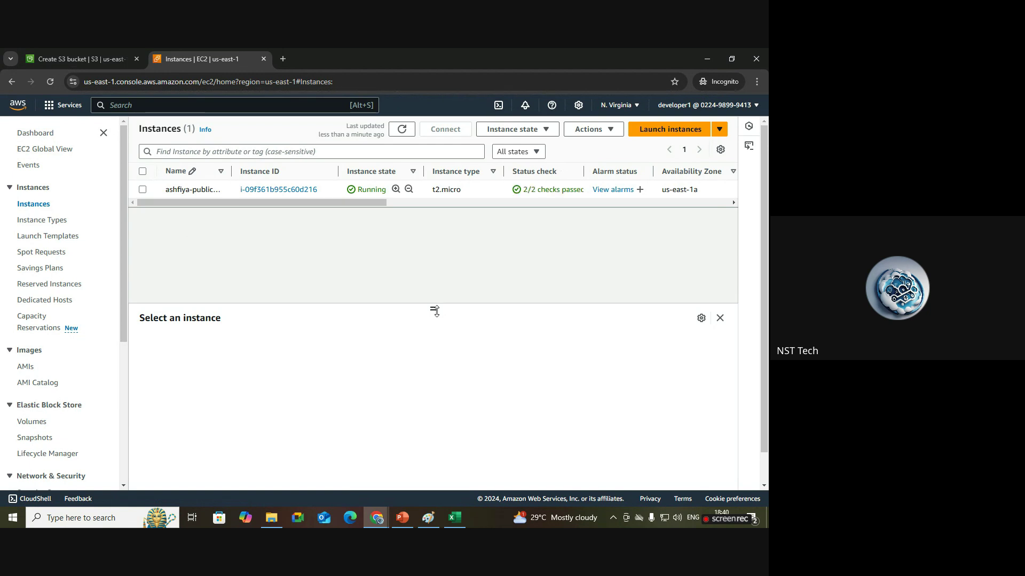
left_click_drag(435, 309, 441, 249)
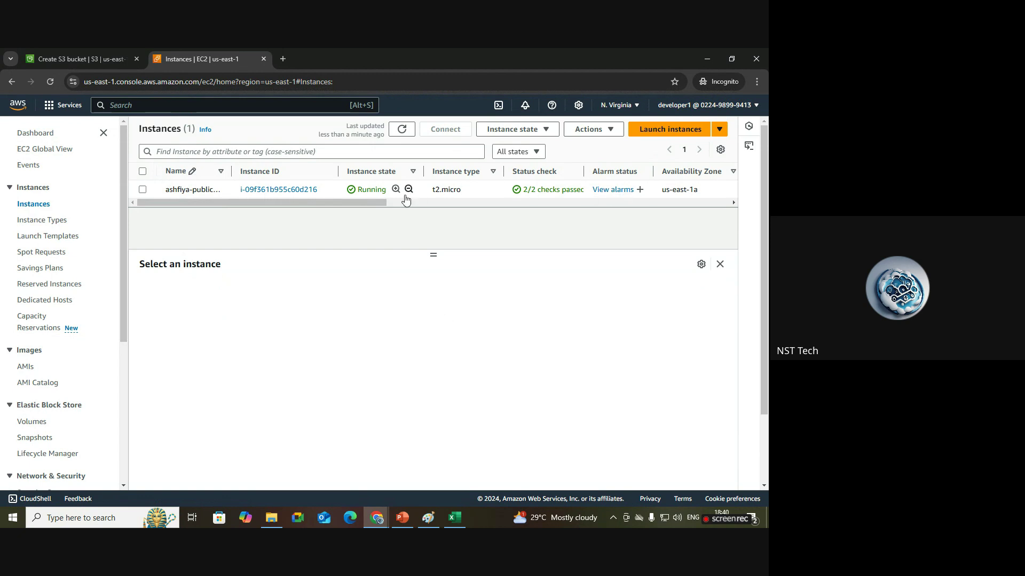
left_click_drag(375, 202, 297, 207)
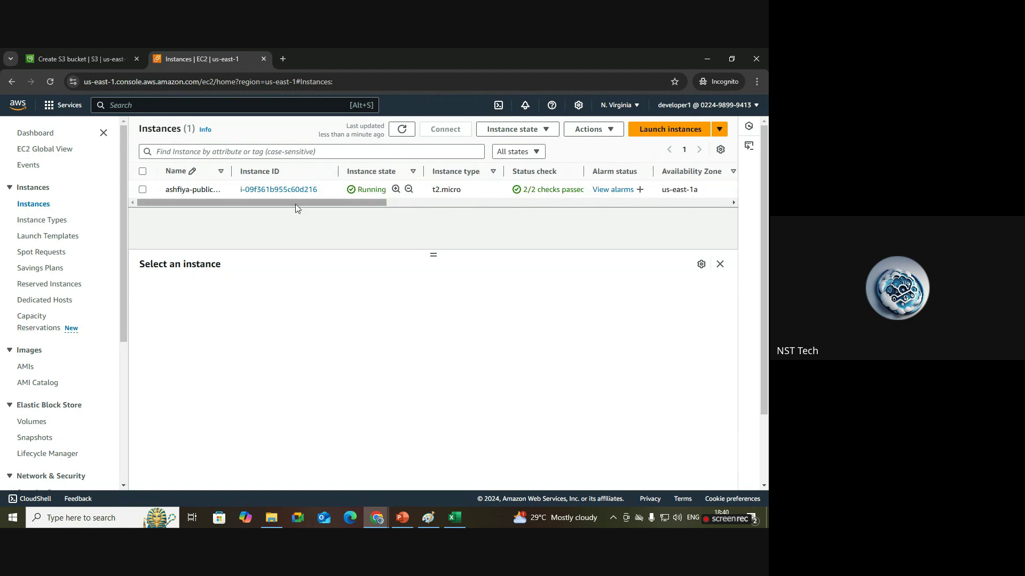
Stop the t2.micro instance via Instance state and dismiss the success banner.
left_click(142, 190)
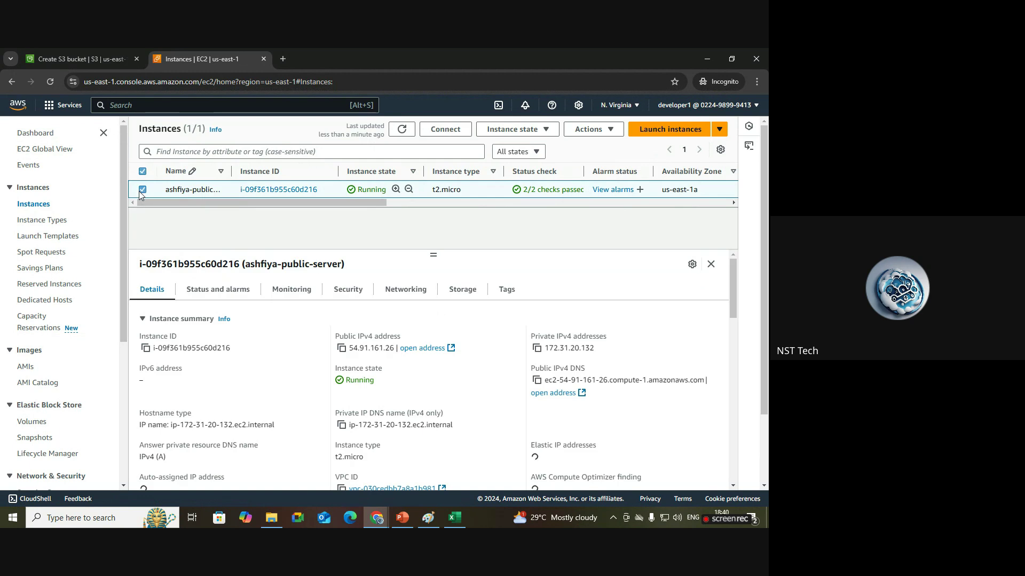
left_click(520, 129)
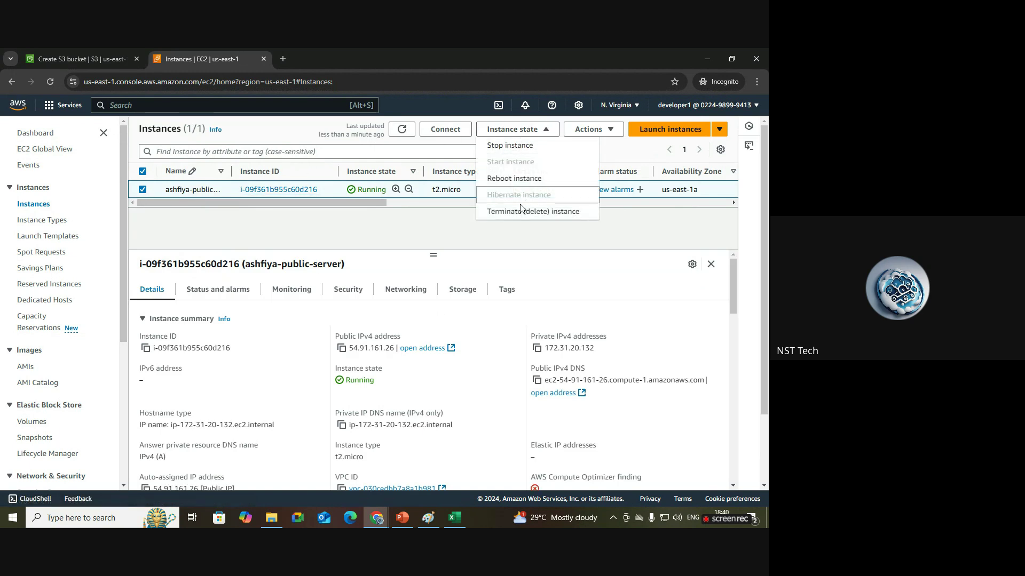
left_click(509, 145)
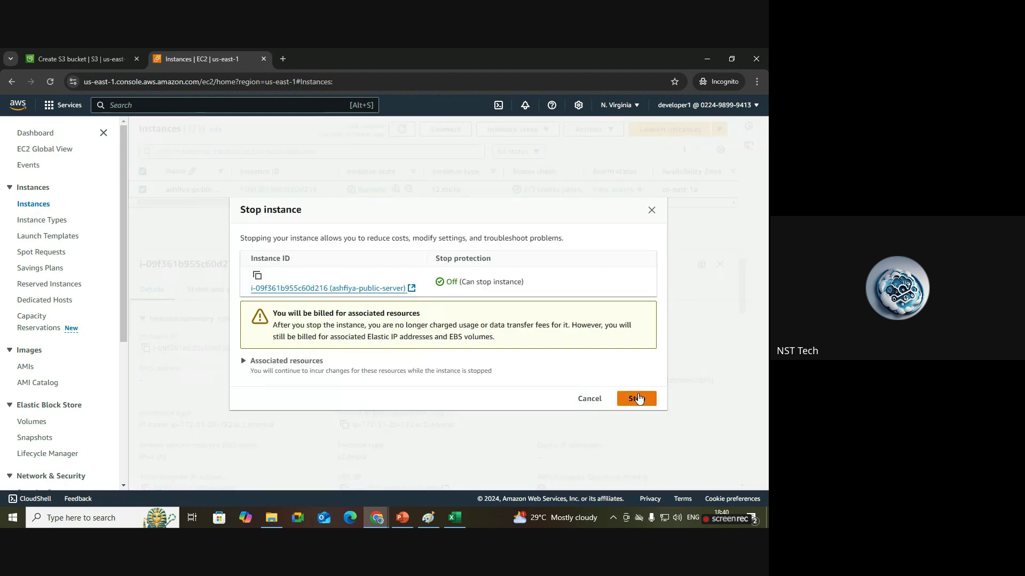
left_click(638, 398)
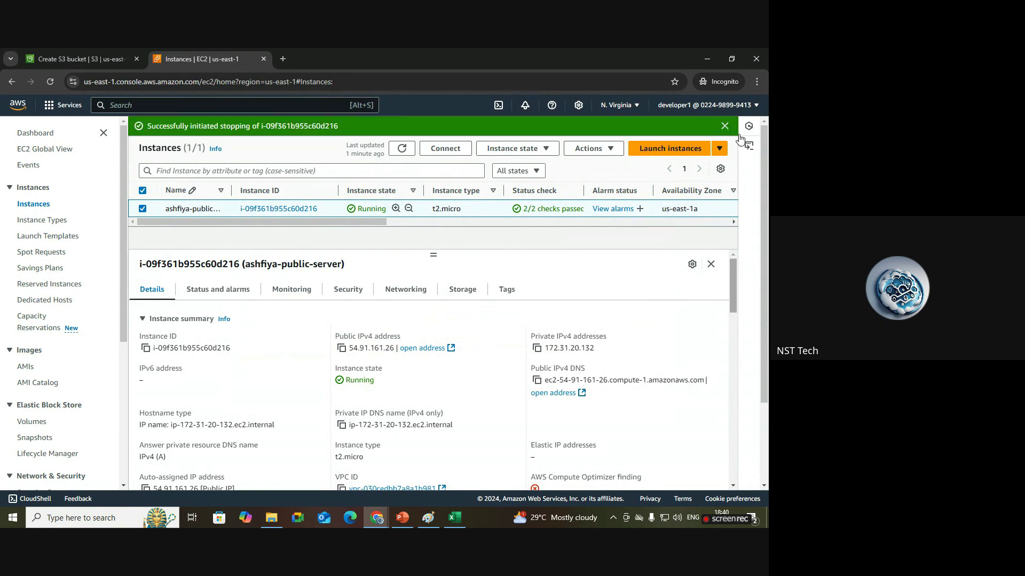
left_click(725, 127)
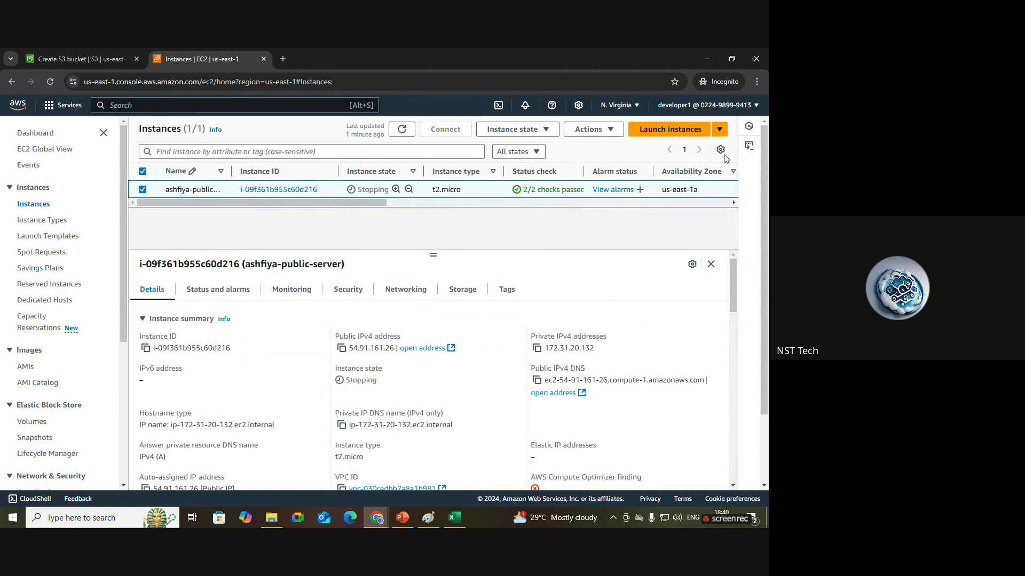
left_click_drag(378, 201, 255, 204)
In the IAM window, remove AmazonEC2FullAccess from developer1, leaving no policies attached.
left_click(380, 520)
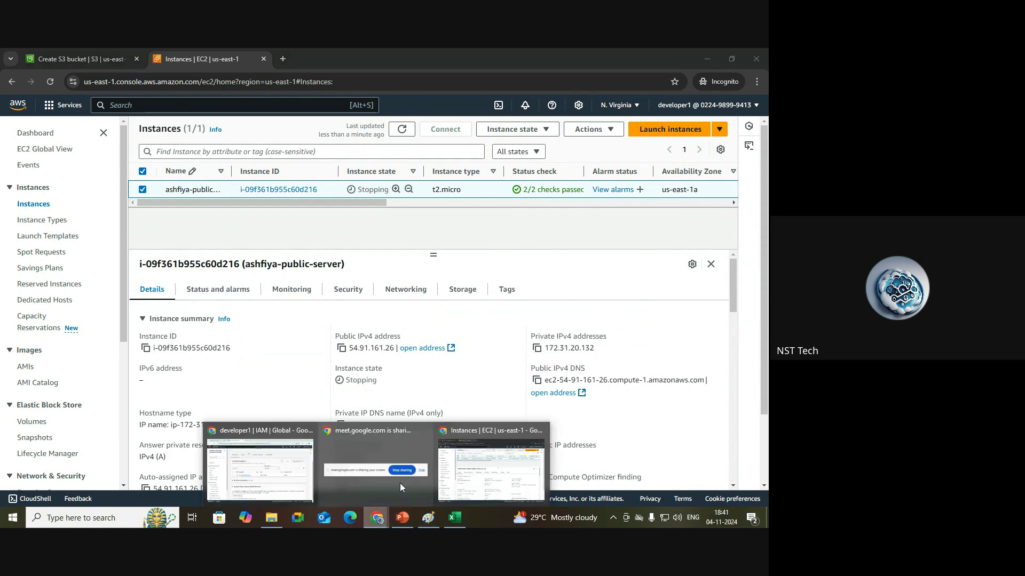
left_click(288, 469)
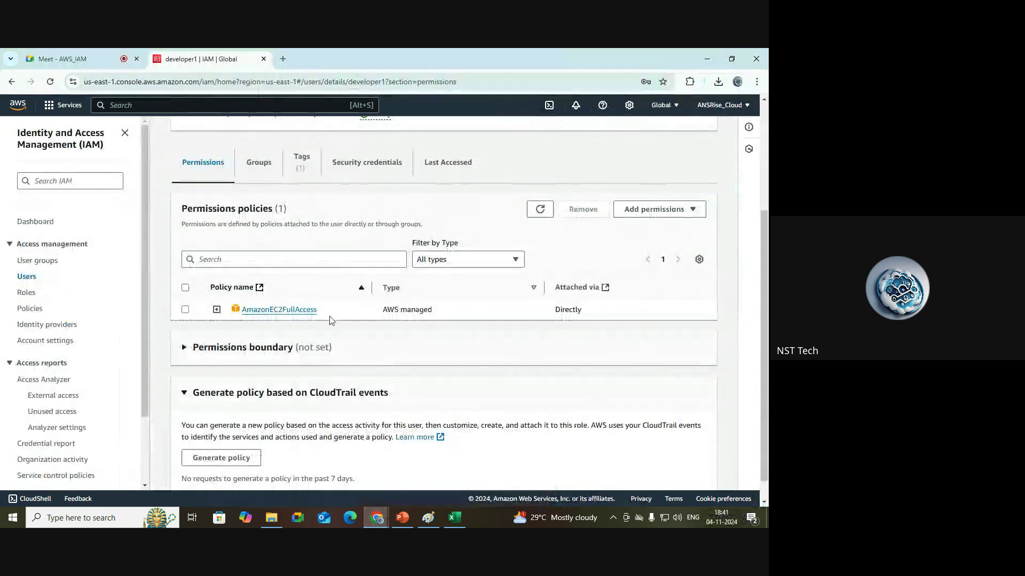
left_click(185, 310)
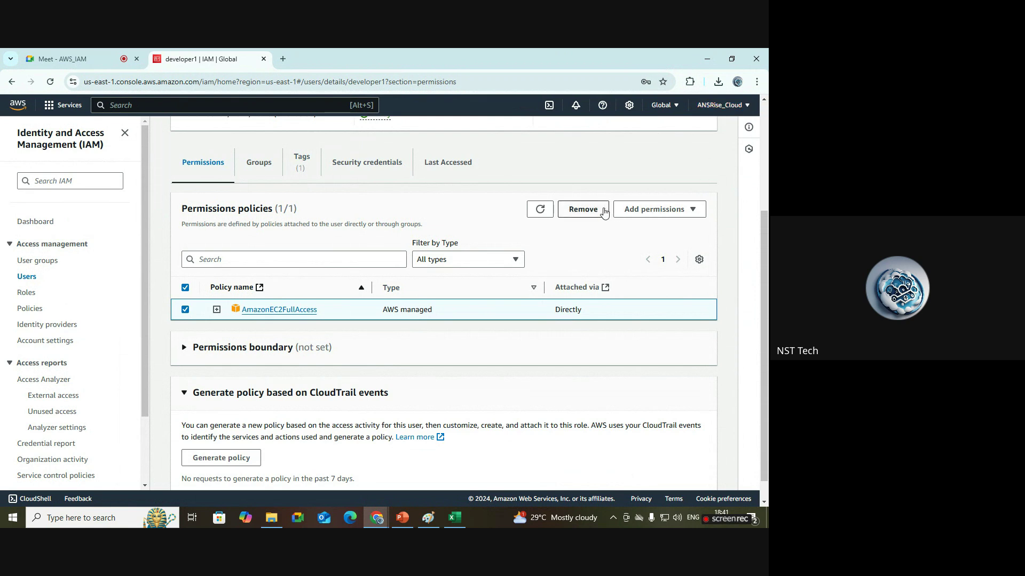
left_click(587, 217)
left_click(519, 344)
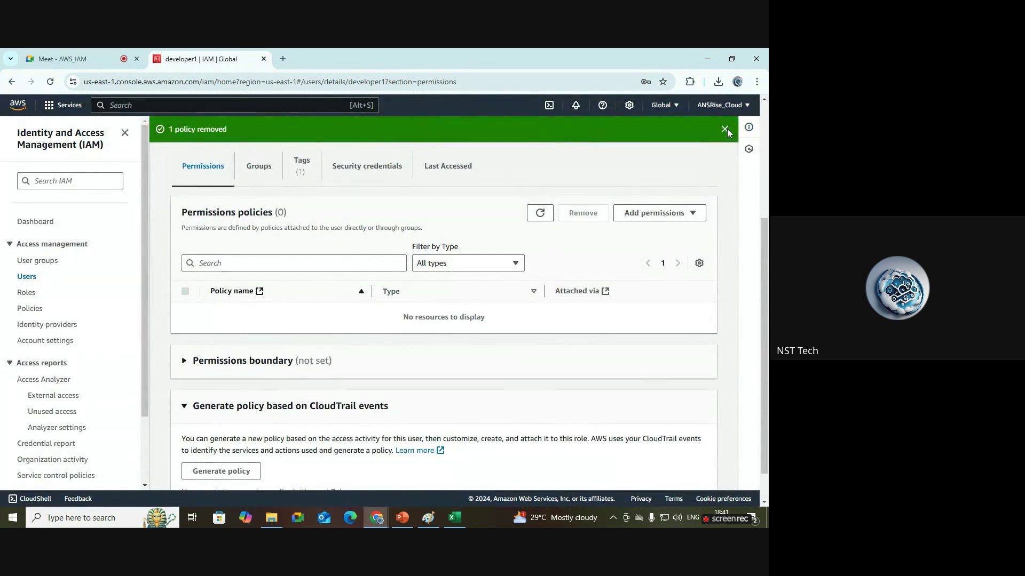
left_click(724, 128)
scroll(314, 213, "up", 4)
double_click(242, 160)
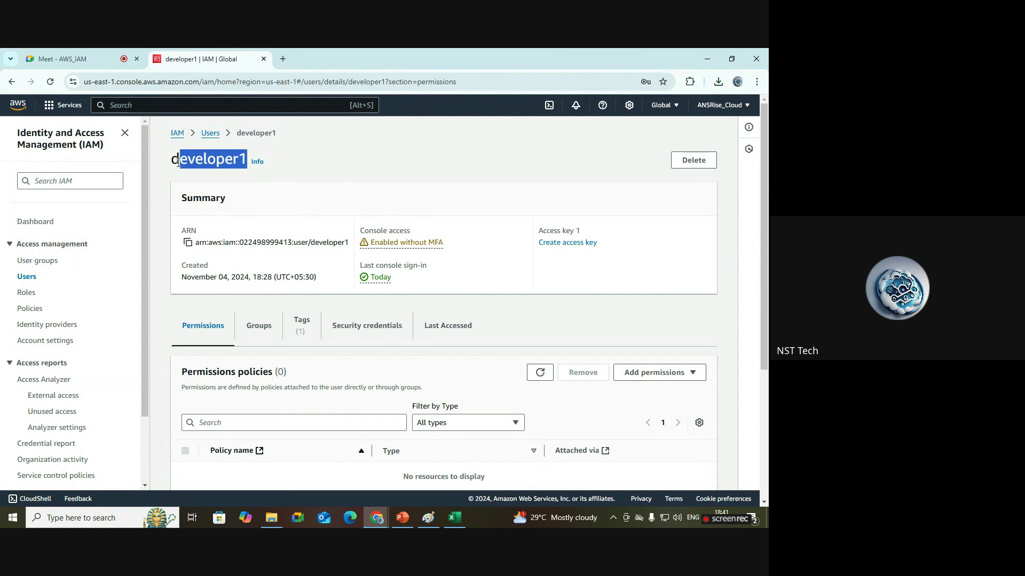
scroll(341, 314, "down", 3)
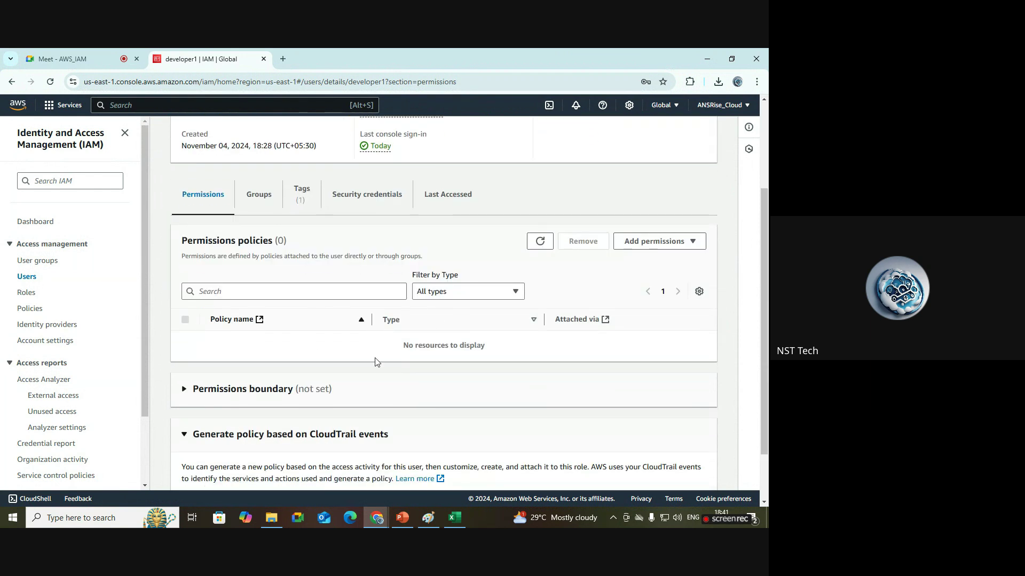
left_click(375, 518)
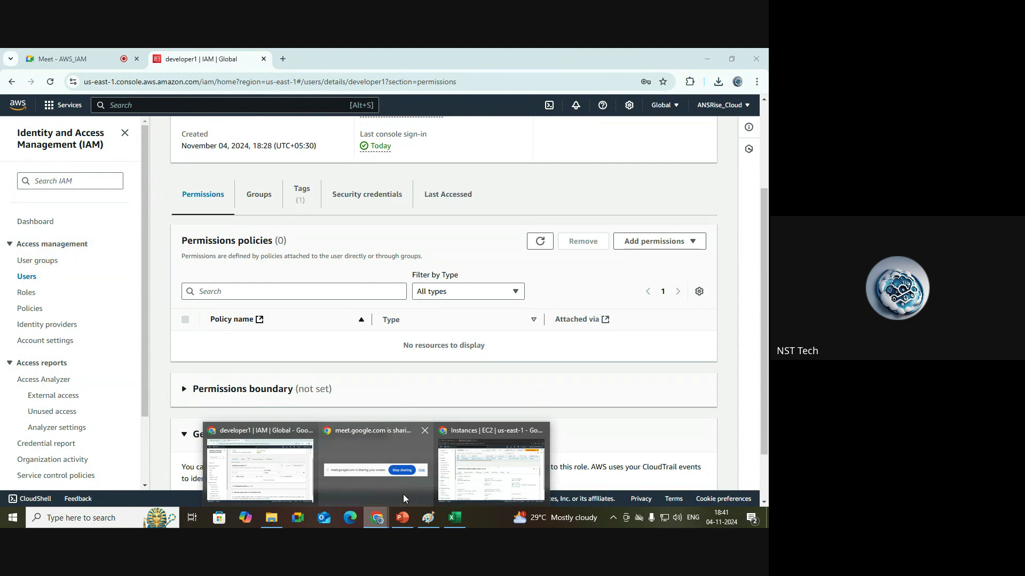
Refresh the EC2 Instances list and highlight the resulting not-authorized error.
left_click(490, 469)
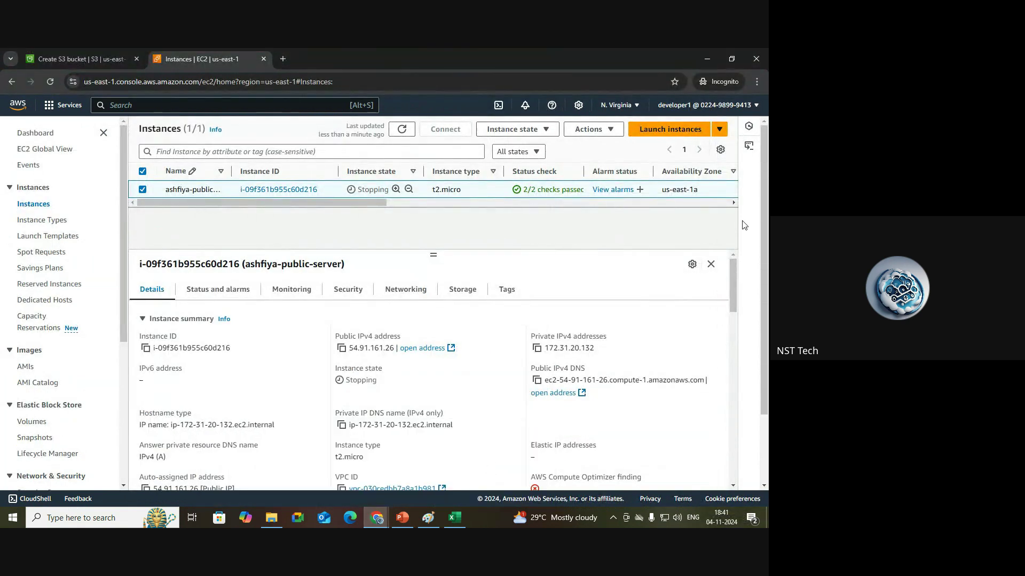
left_click(717, 110)
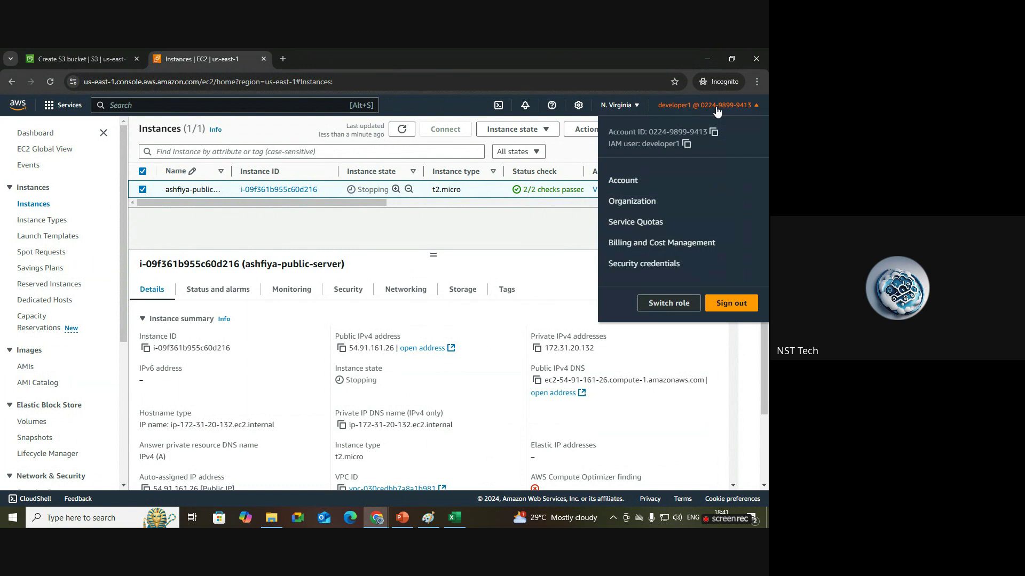
left_click(540, 241)
left_click(409, 131)
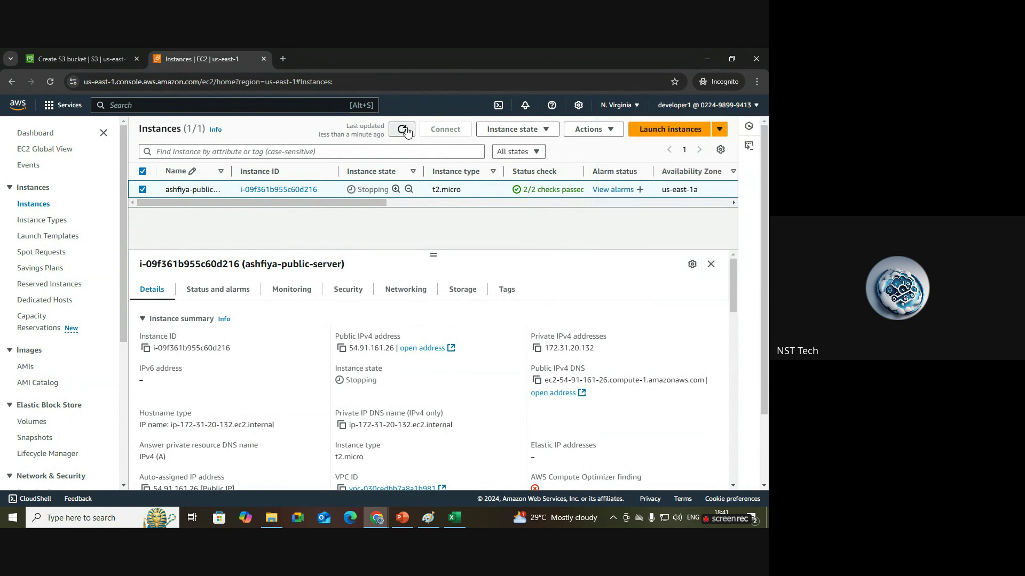
right_click(538, 272)
left_click(152, 193)
right_click(150, 191)
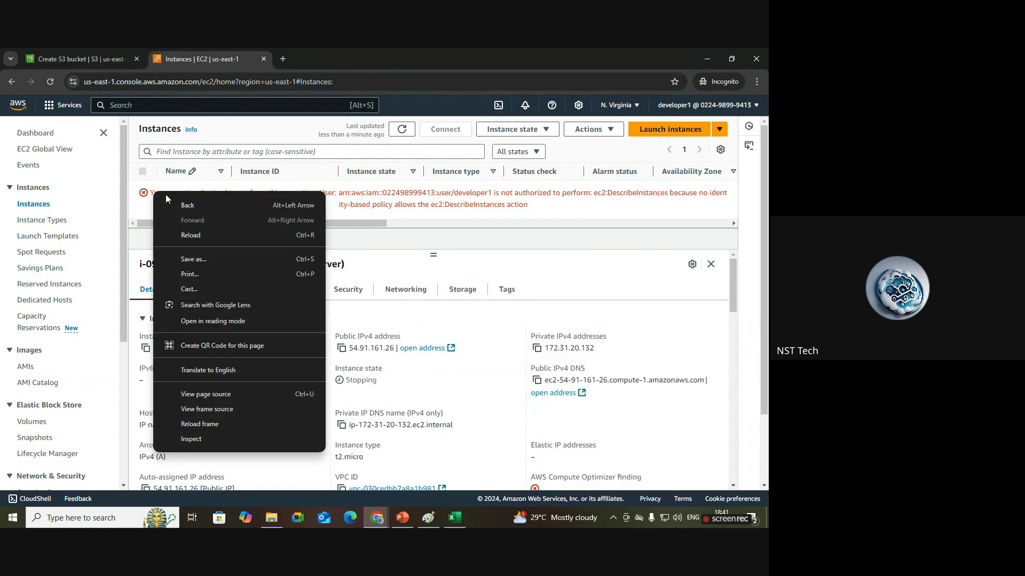
left_click(267, 233)
left_click_drag(149, 194, 720, 209)
left_click(160, 319)
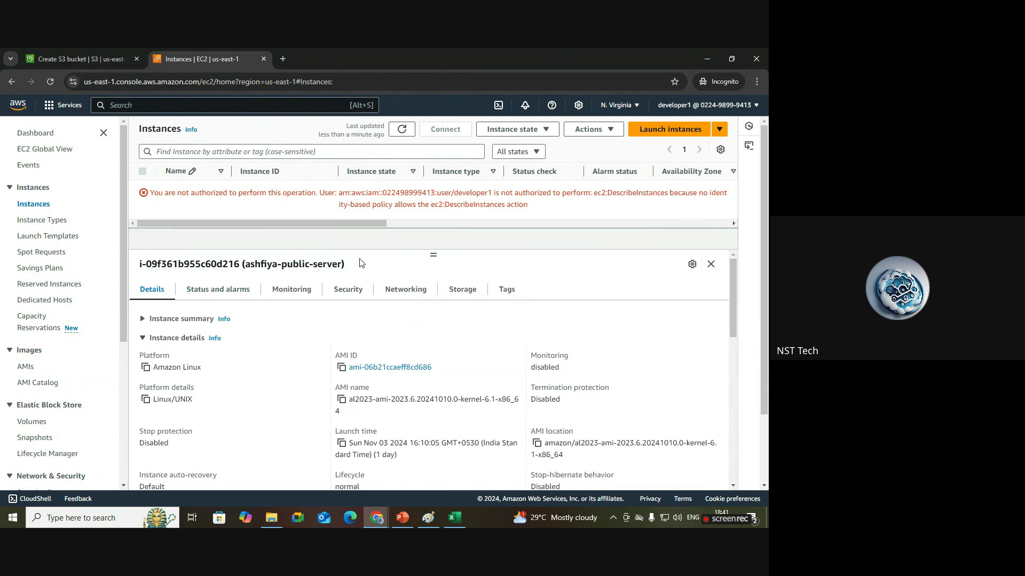
Open the EC2 Dashboard and refresh Resources, showing API Error counts.
left_click(46, 138)
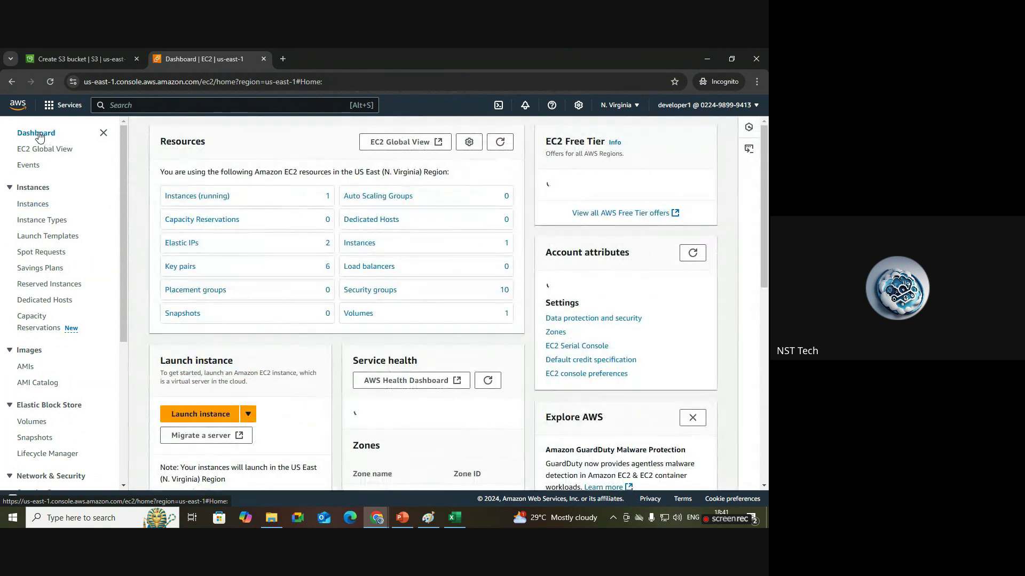
left_click(500, 141)
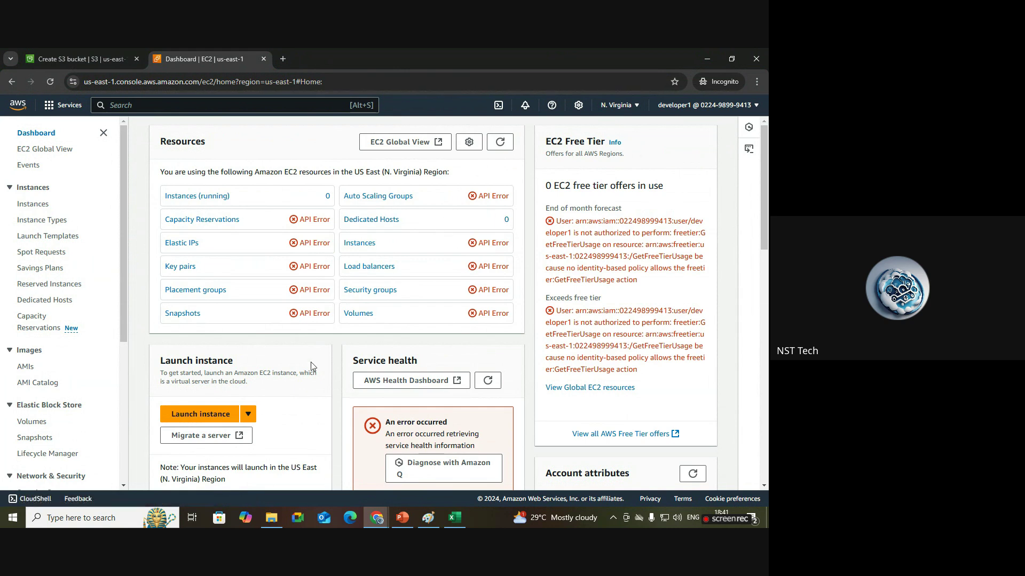
mouse_move(376, 517)
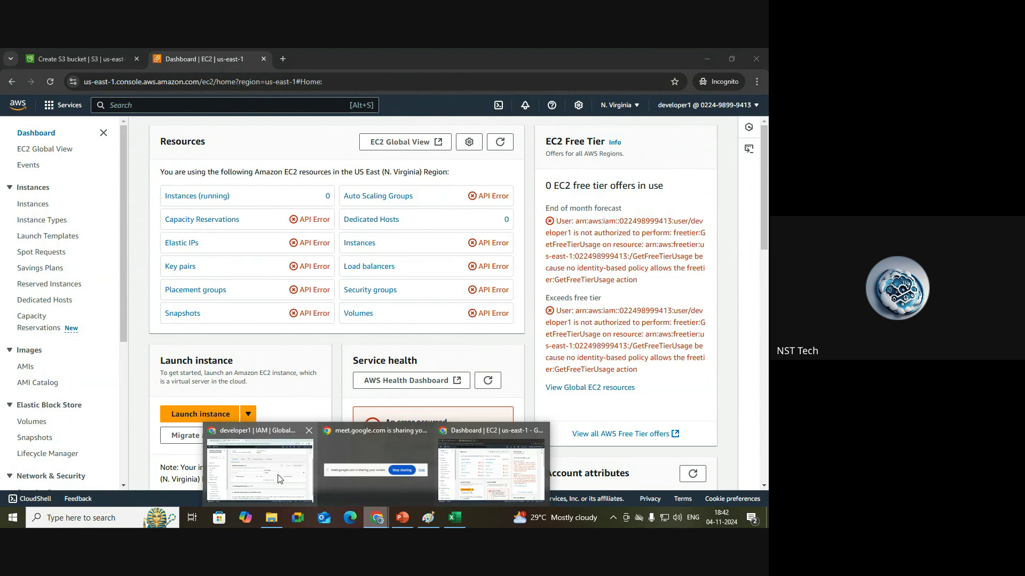
Reattach AmazonEC2FullAccess directly to developer1, found by searching ec2f.
left_click(270, 475)
scroll(270, 474, "down", 1)
left_click(674, 190)
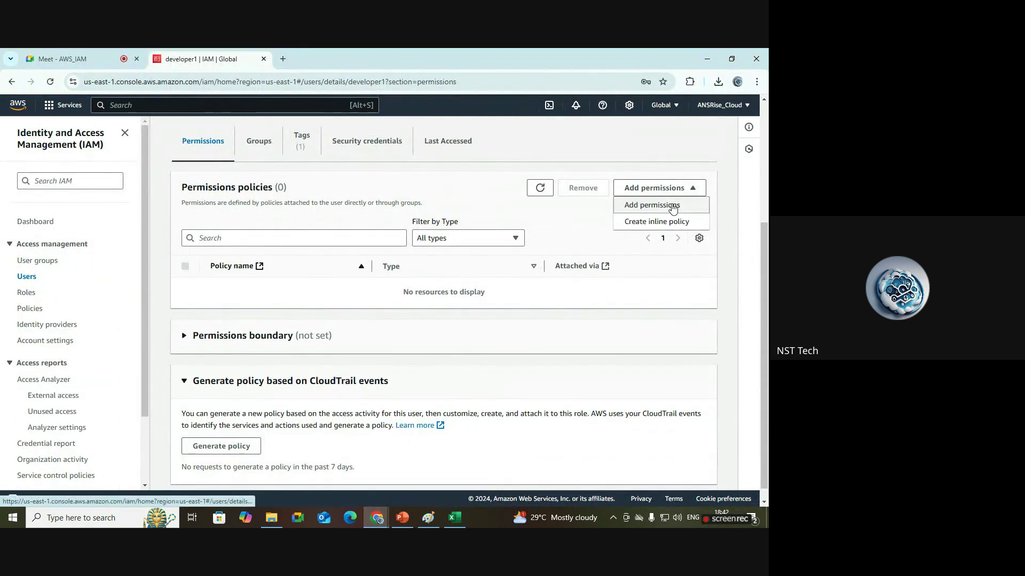
left_click(669, 207)
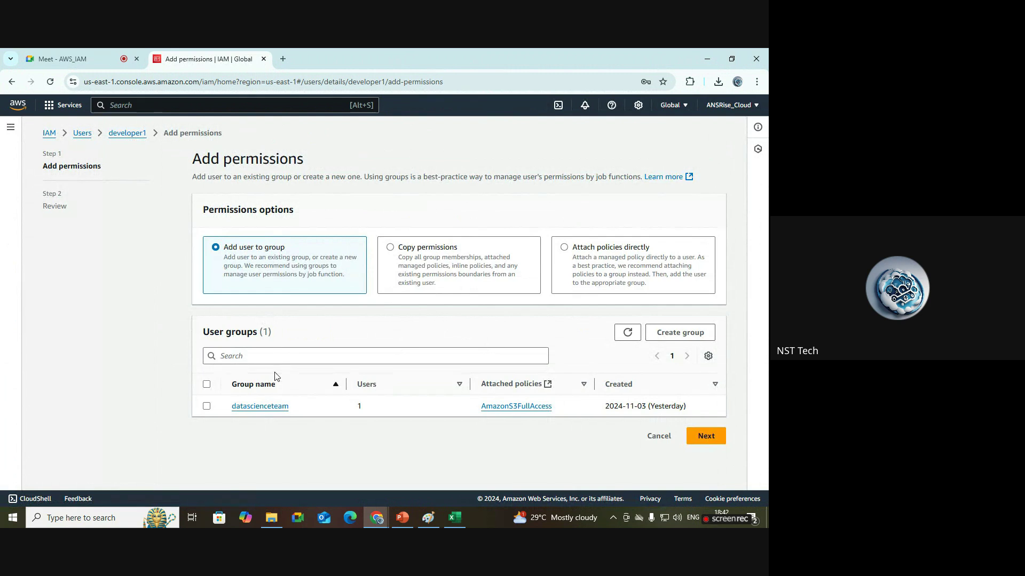
left_click(571, 261)
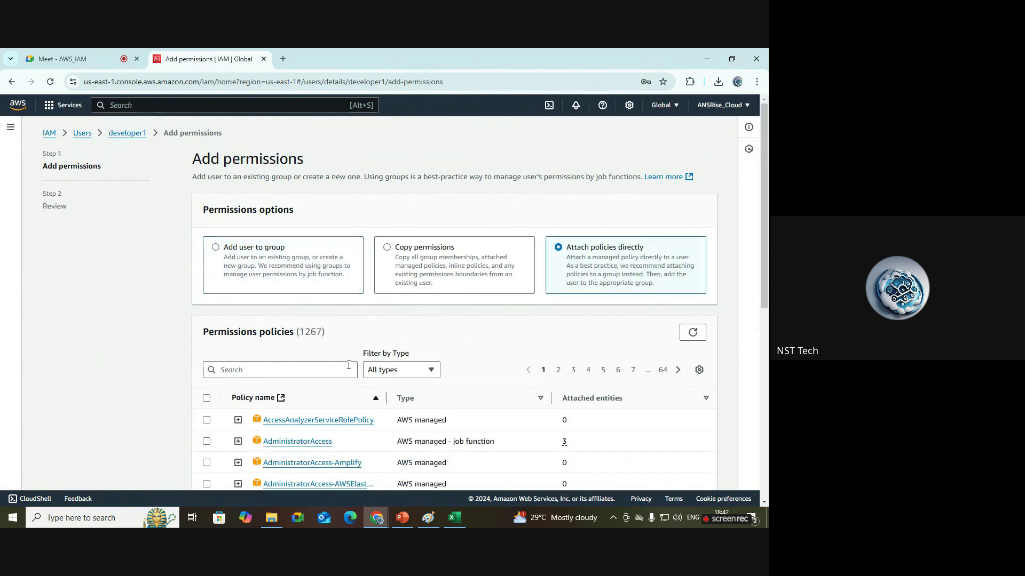
left_click(316, 372)
type("ec")
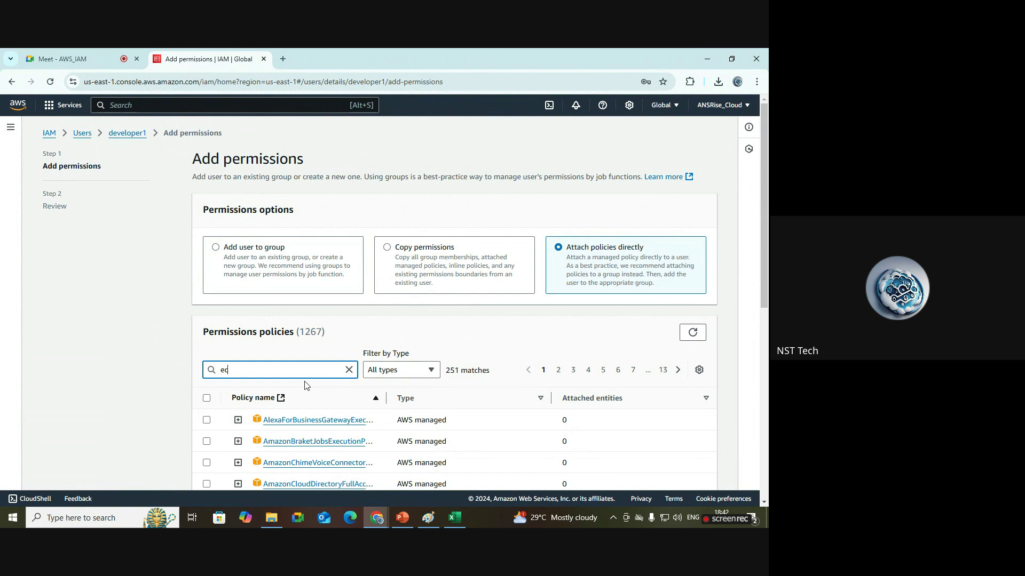
type("2f")
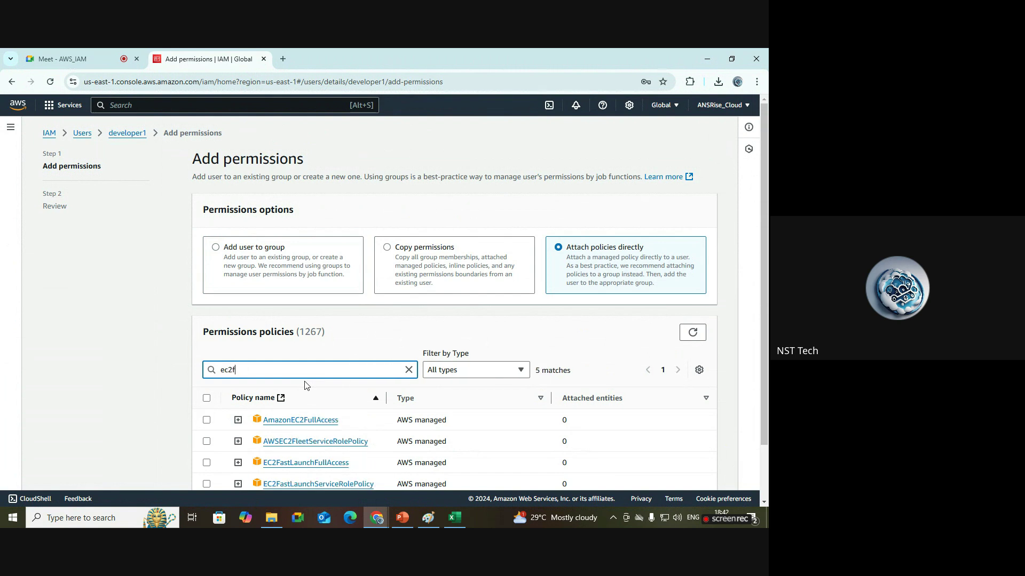
left_click(207, 421)
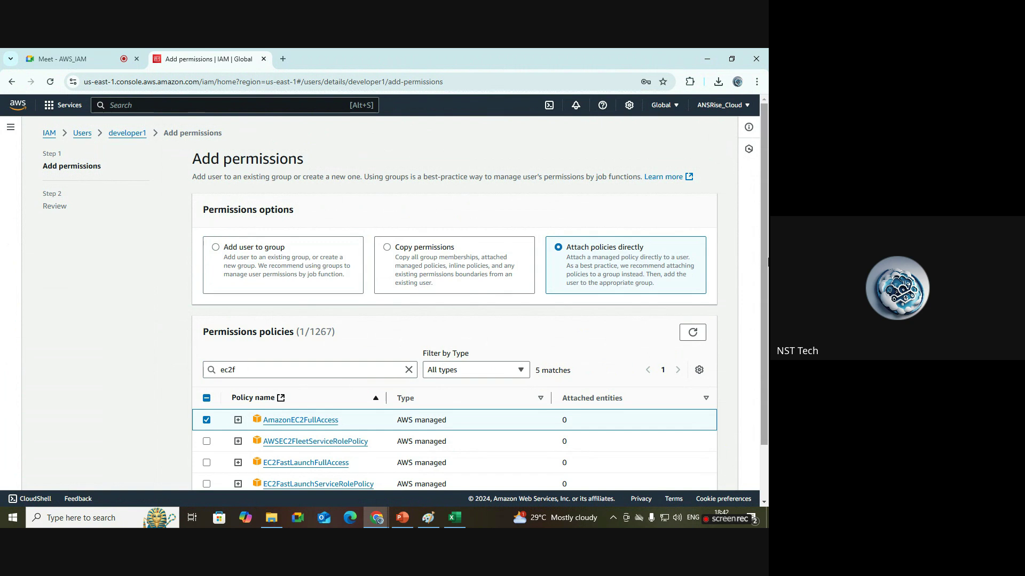
scroll(700, 451, "down", 2)
left_click(696, 470)
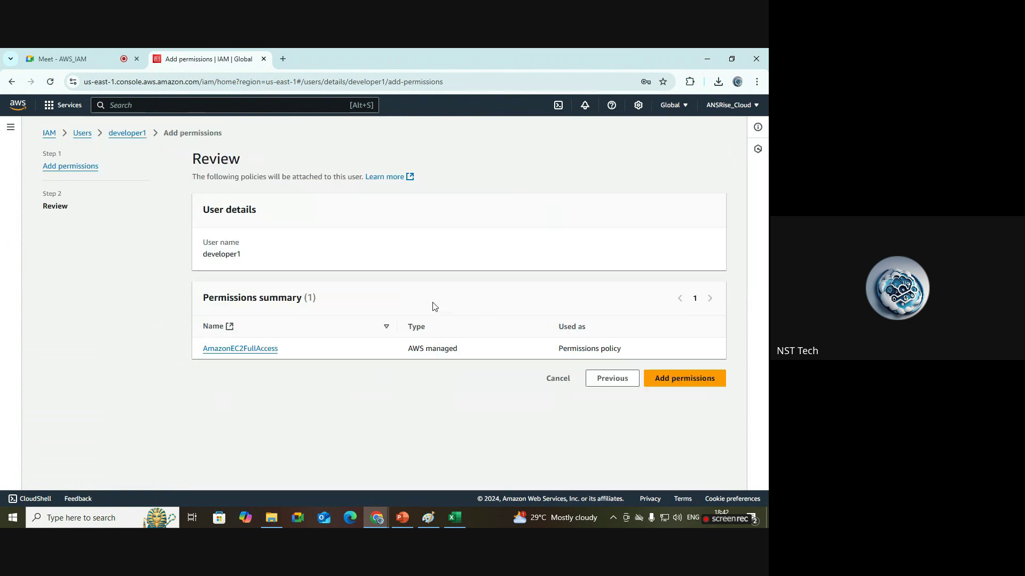
left_click(669, 378)
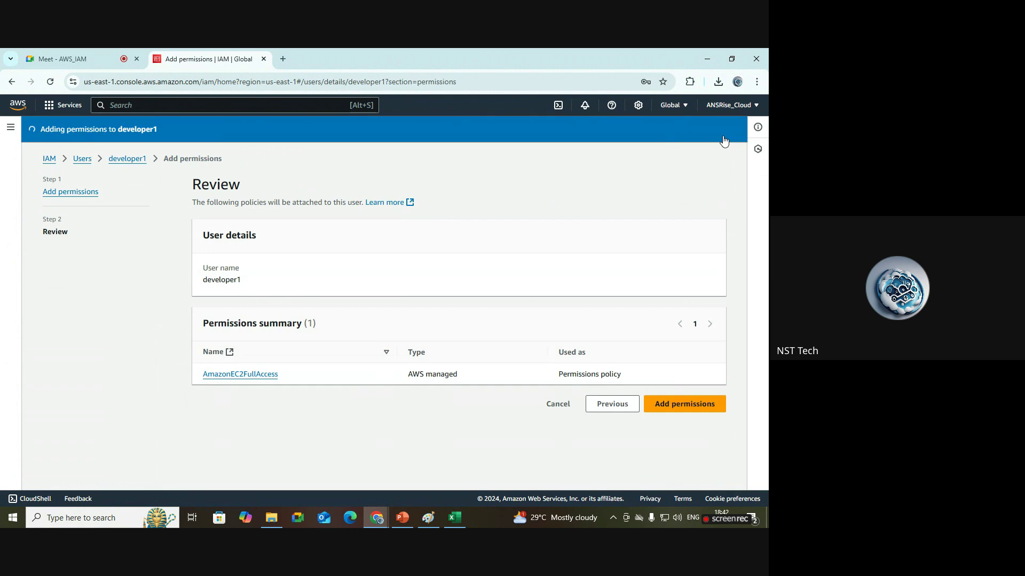
Place a text box near the storage label in the Paint diagram, then return to IAM.
scroll(489, 370, "down", 1)
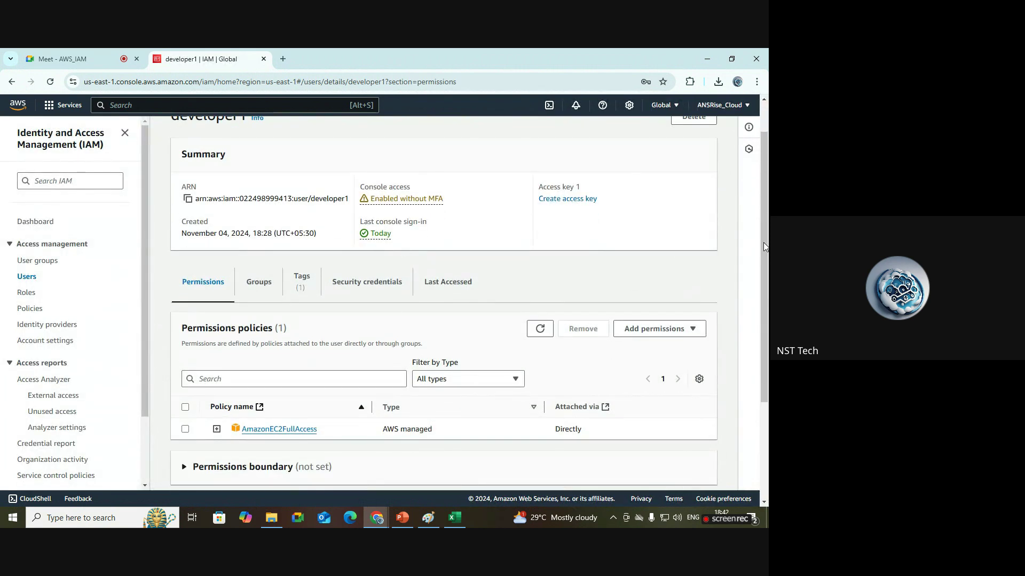
scroll(462, 303, "up", 1)
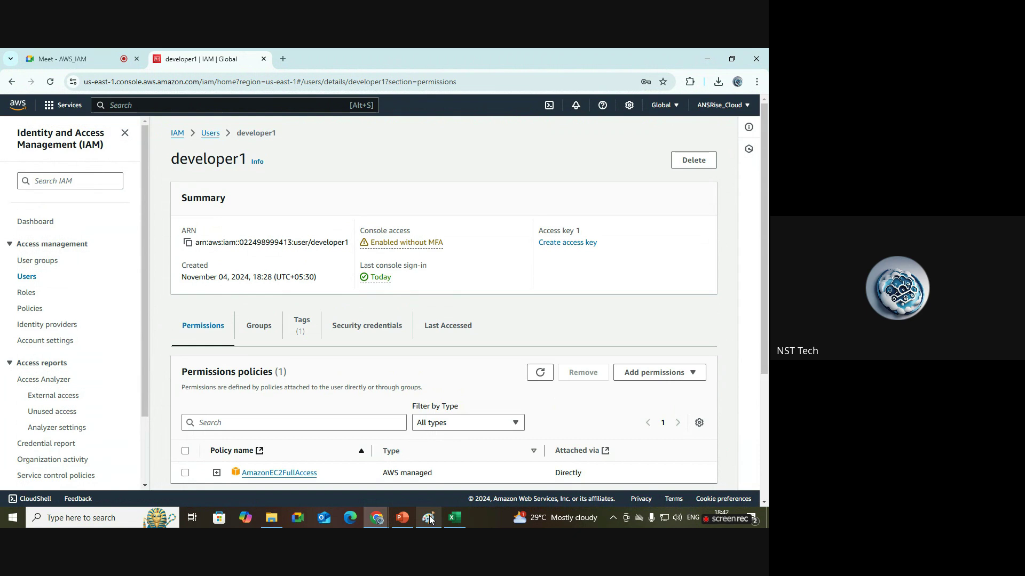
left_click(428, 517)
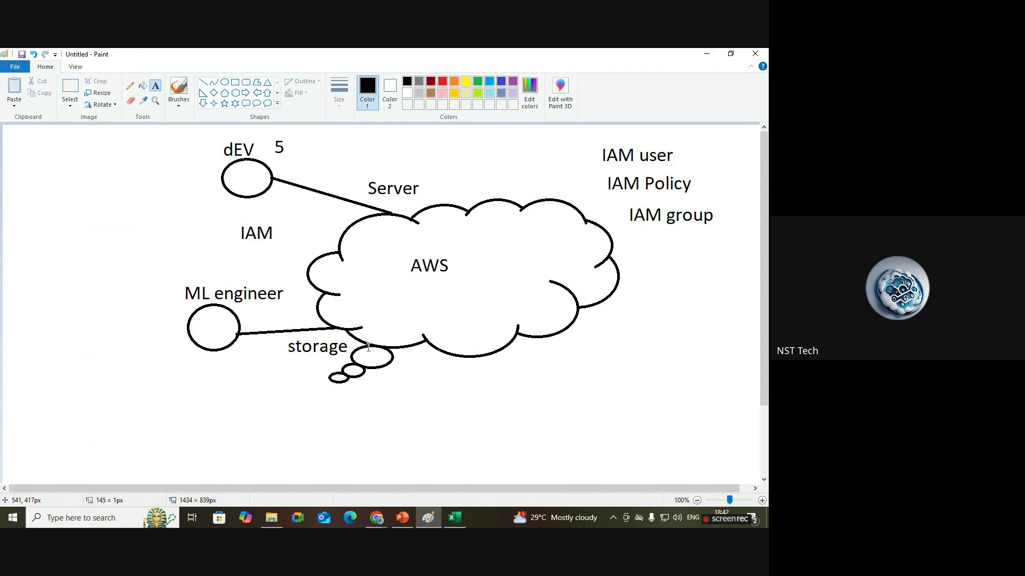
left_click(291, 347)
mouse_move(380, 519)
left_click(299, 471)
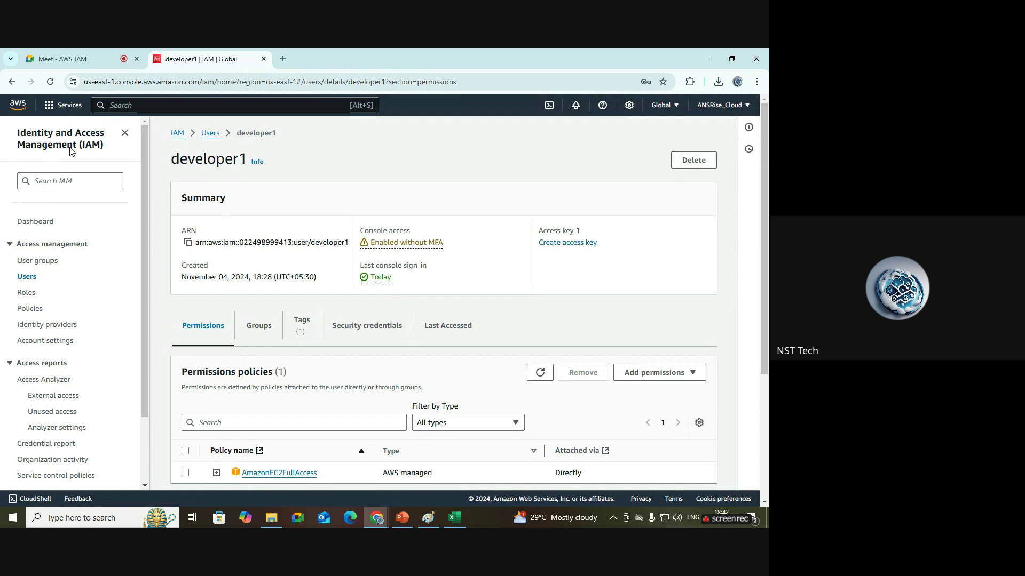
Start a new IAM user named mlenginer1 with console access as a standard IAM user.
left_click(28, 277)
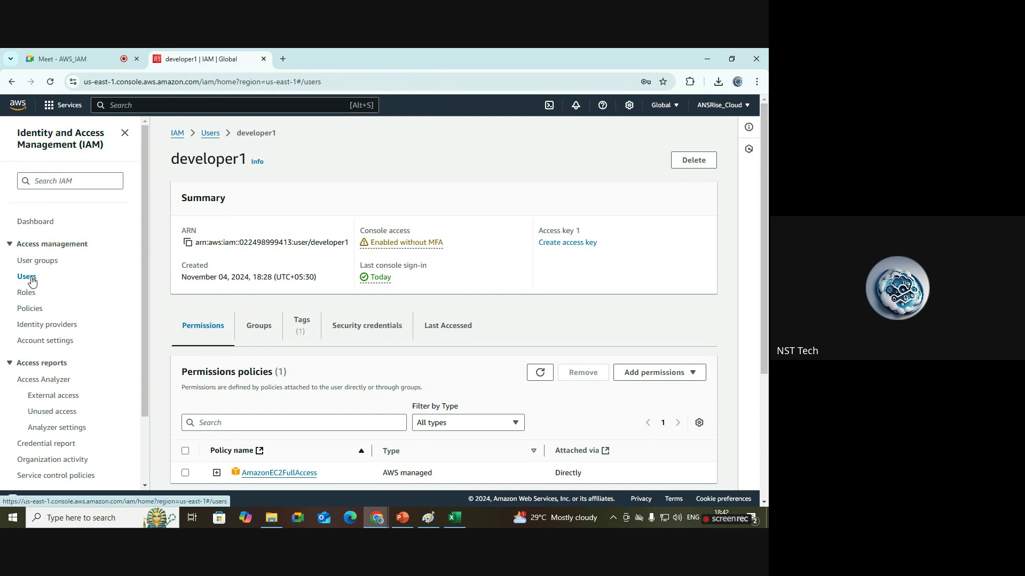
left_click(696, 181)
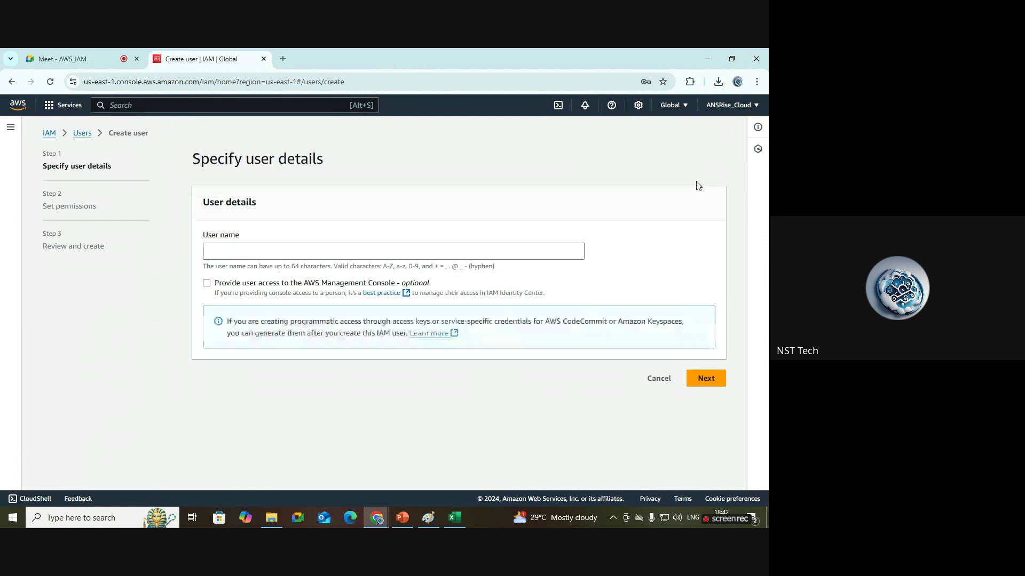
left_click(398, 249)
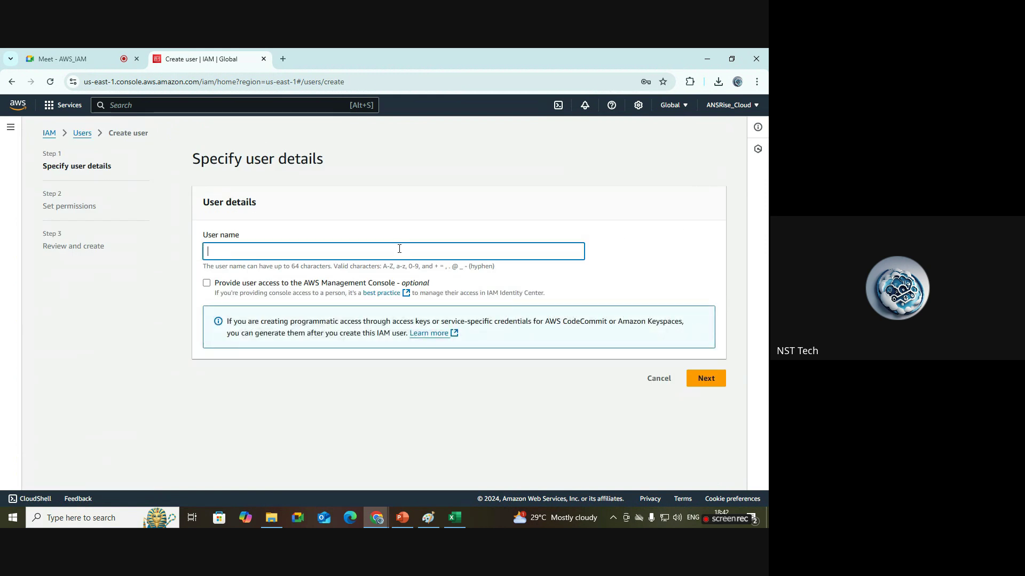
type("mlenginer1")
left_click(233, 287)
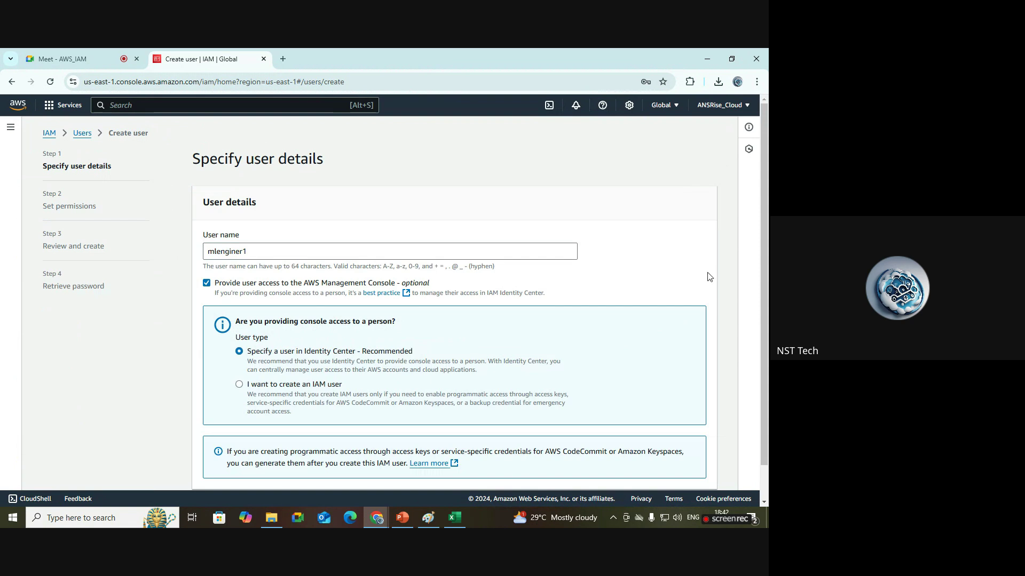
scroll(710, 278, "down", 2)
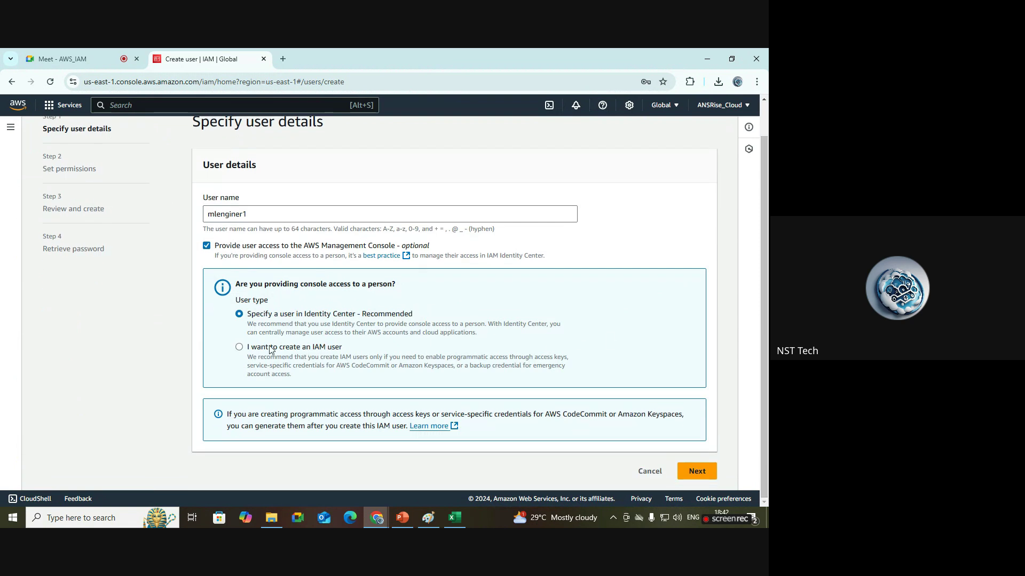
left_click(293, 351)
Give it a custom password without forced reset and continue to permissions.
scroll(608, 304, "down", 3)
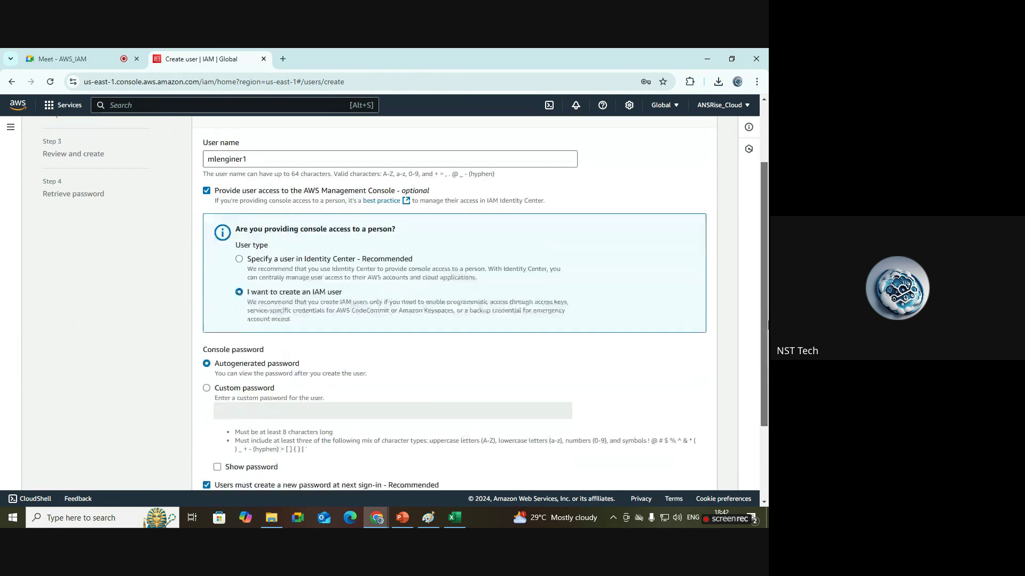
left_click(241, 278)
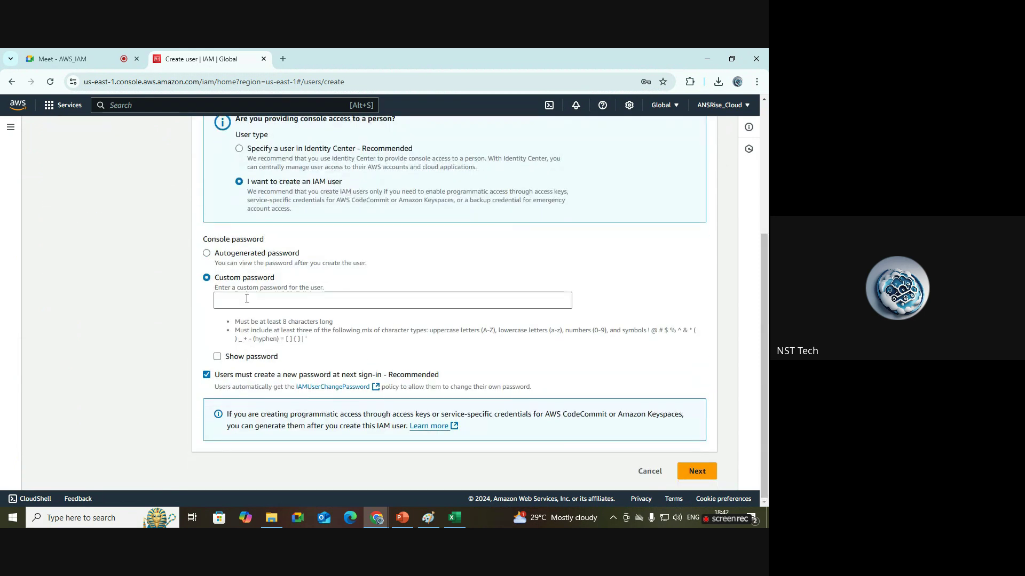
left_click(253, 307)
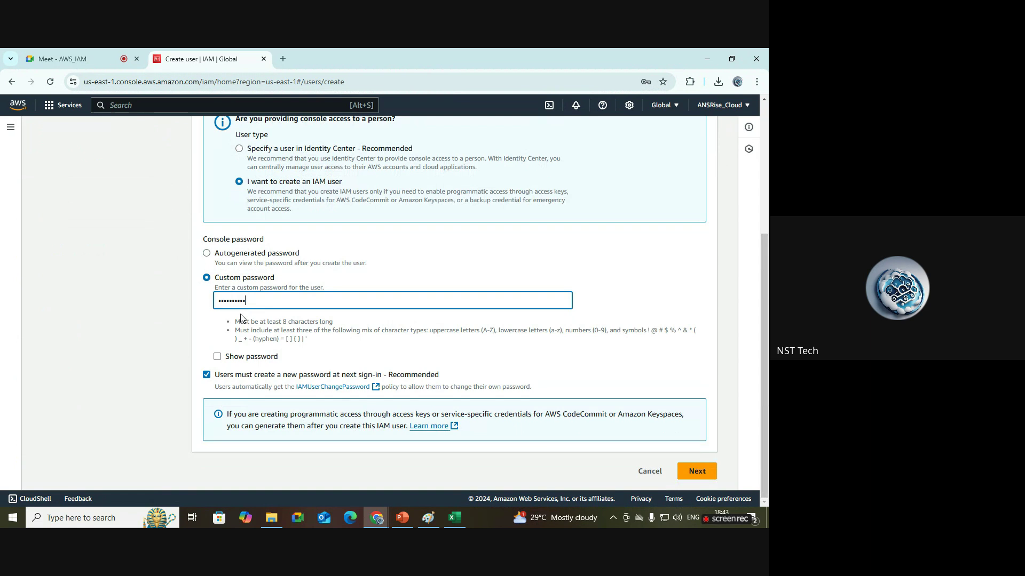
left_click(234, 361)
left_click_drag(266, 301, 219, 303)
left_click(595, 301)
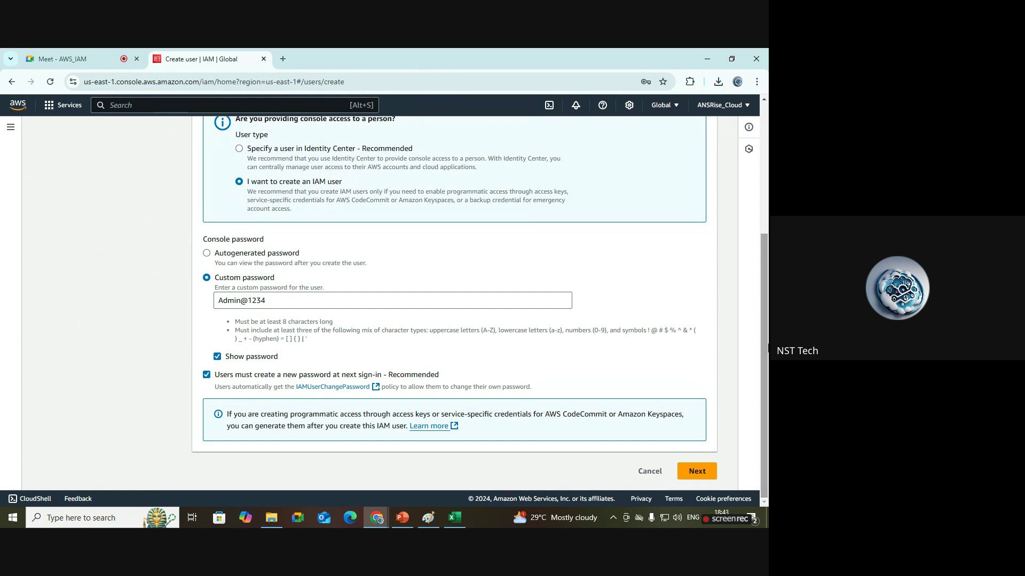
left_click(206, 375)
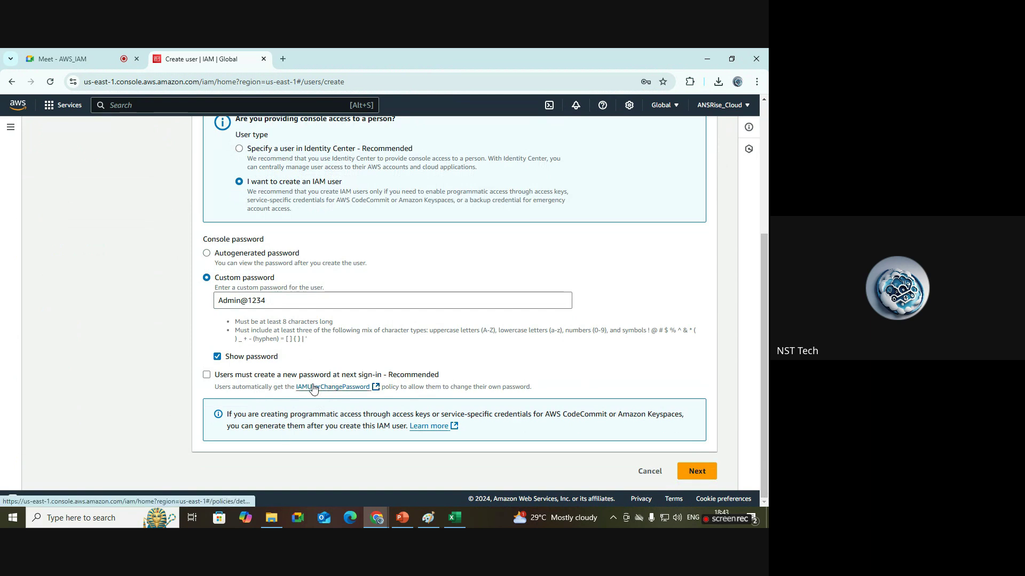
left_click(697, 471)
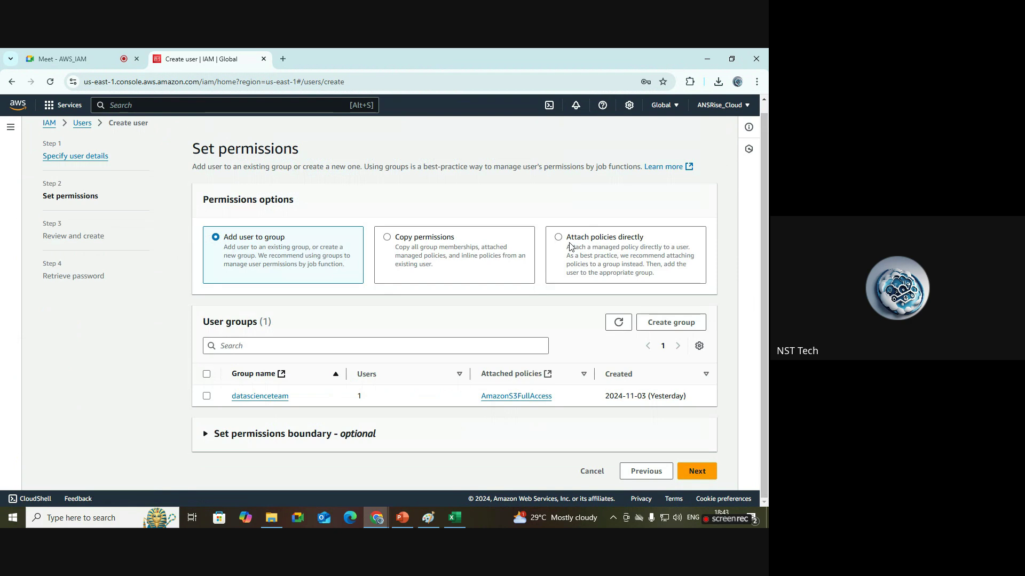
Choose Attach policies directly, briefly checking the Paint diagram and developer1's EC2 dashboard.
left_click(612, 244)
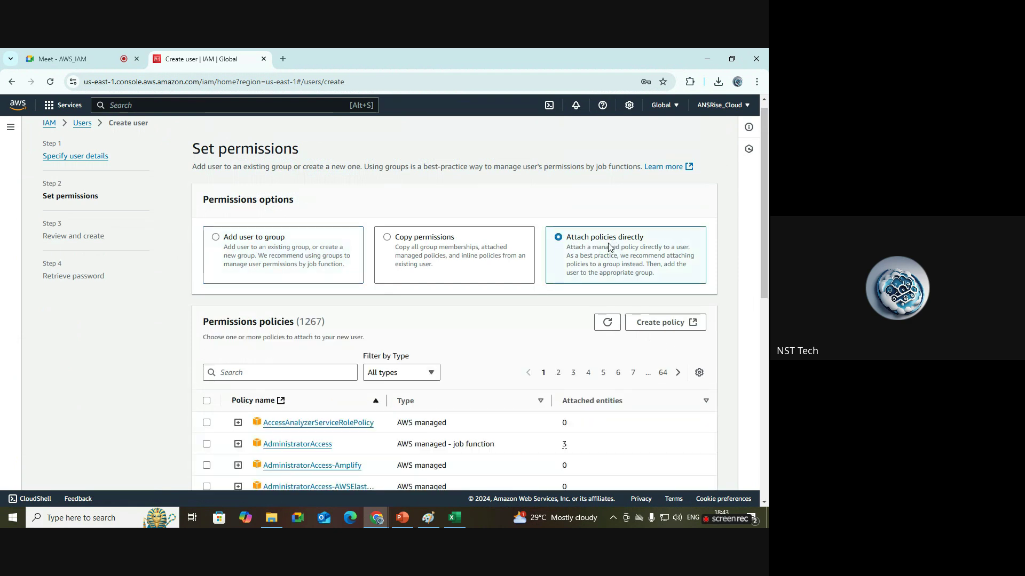
scroll(766, 270, "down", 1)
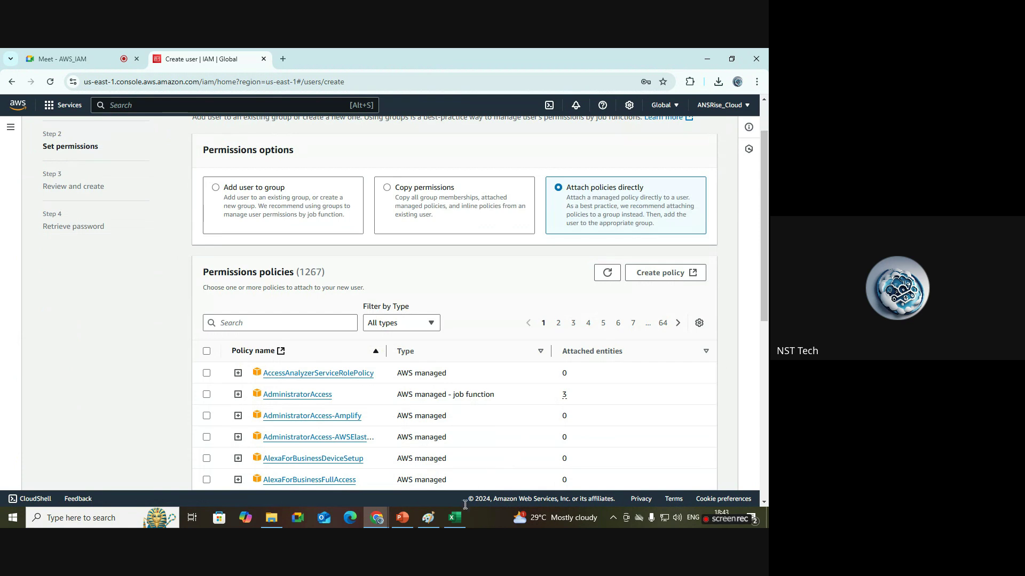
left_click(428, 518)
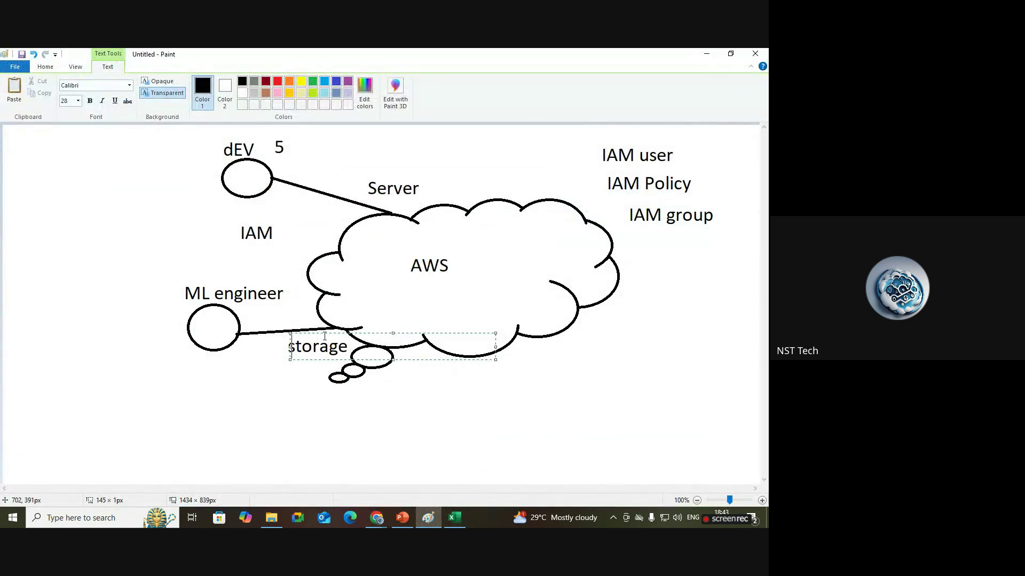
mouse_move(376, 516)
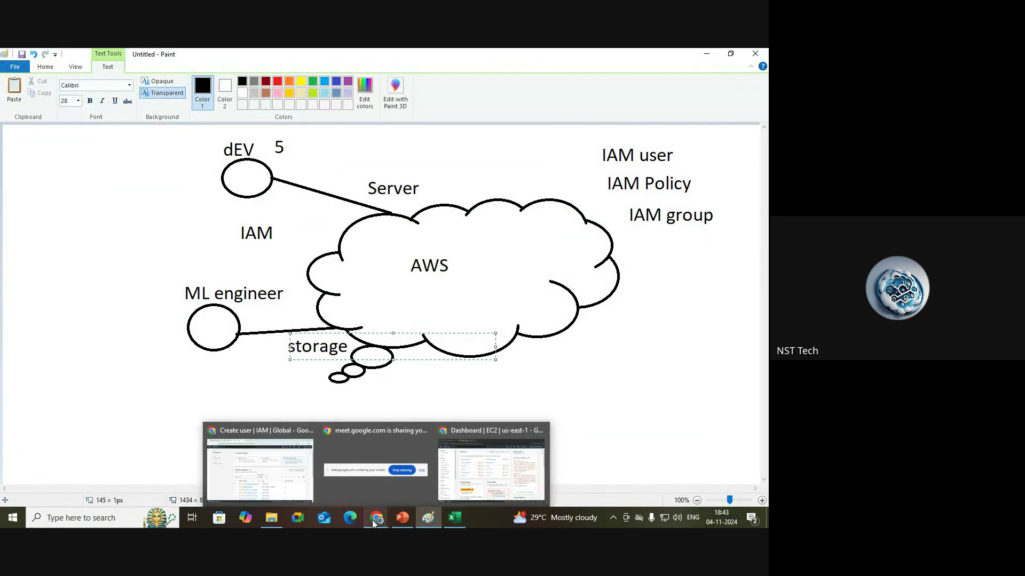
left_click(285, 471)
left_click(491, 470)
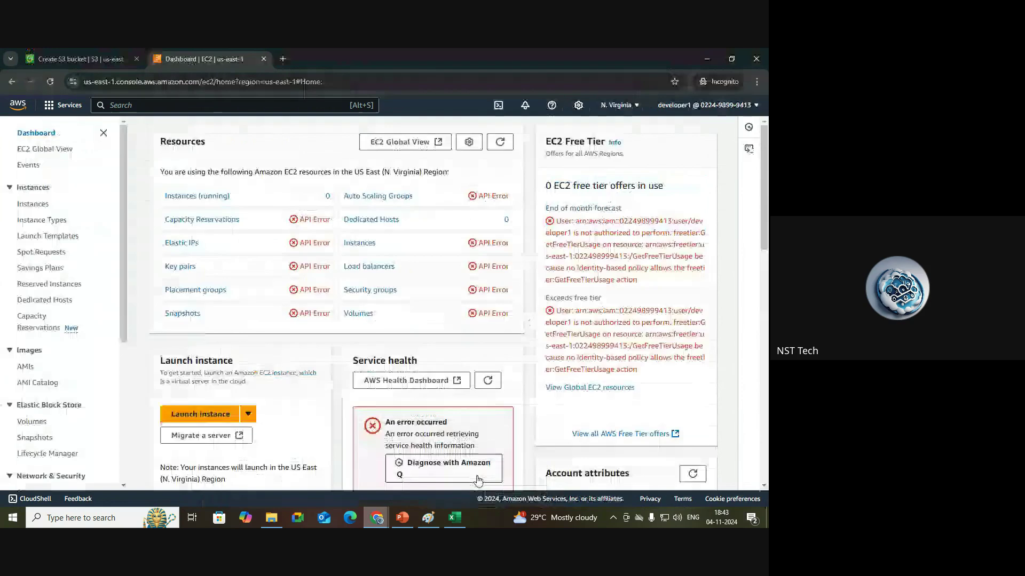
mouse_move(381, 516)
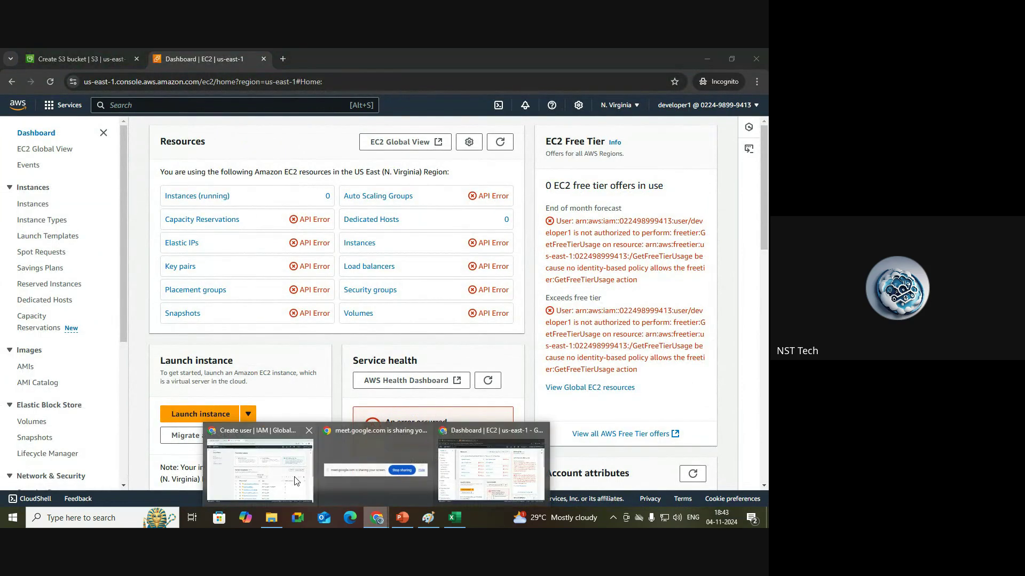
left_click(264, 472)
Search s3, select AmazonS3FullAccess for mlenginer1, and proceed to Review and create.
scroll(767, 288, "down", 1)
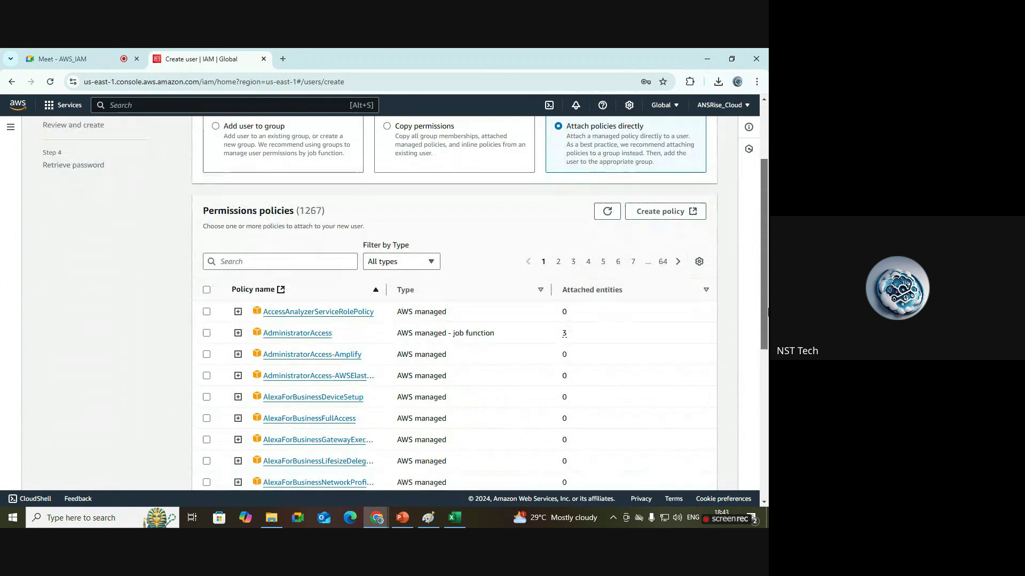
left_click(310, 261)
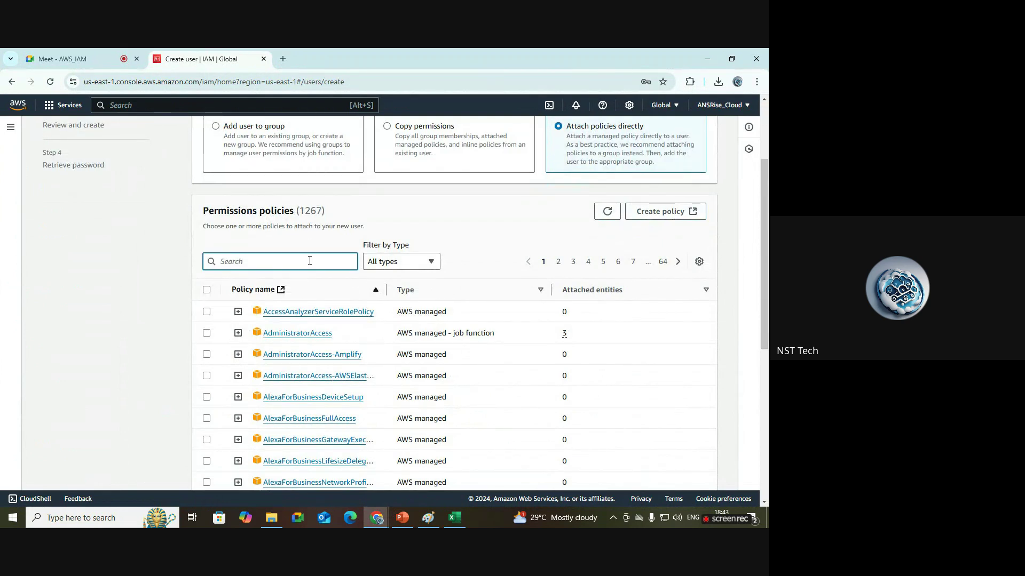
type("s")
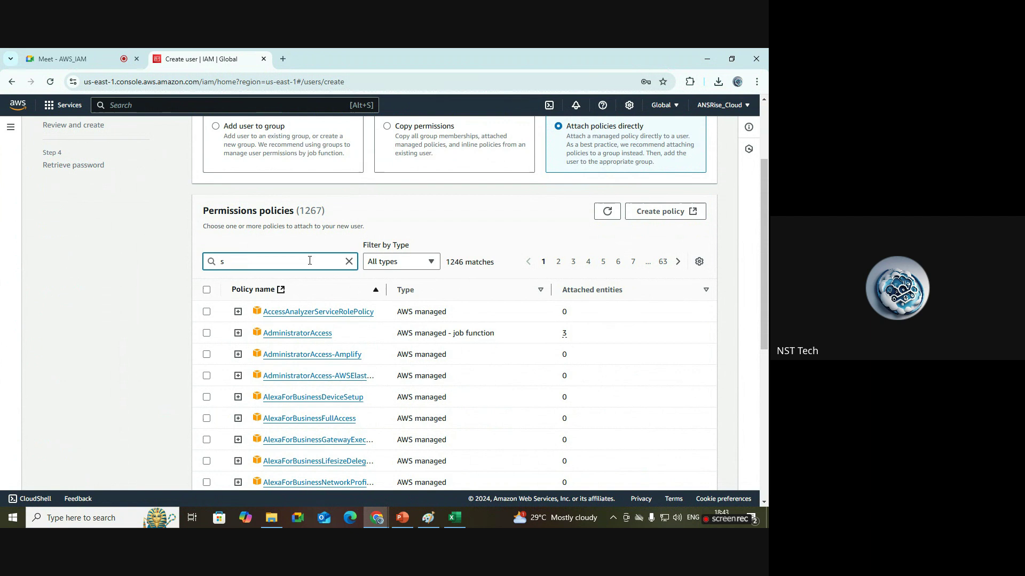
type("3")
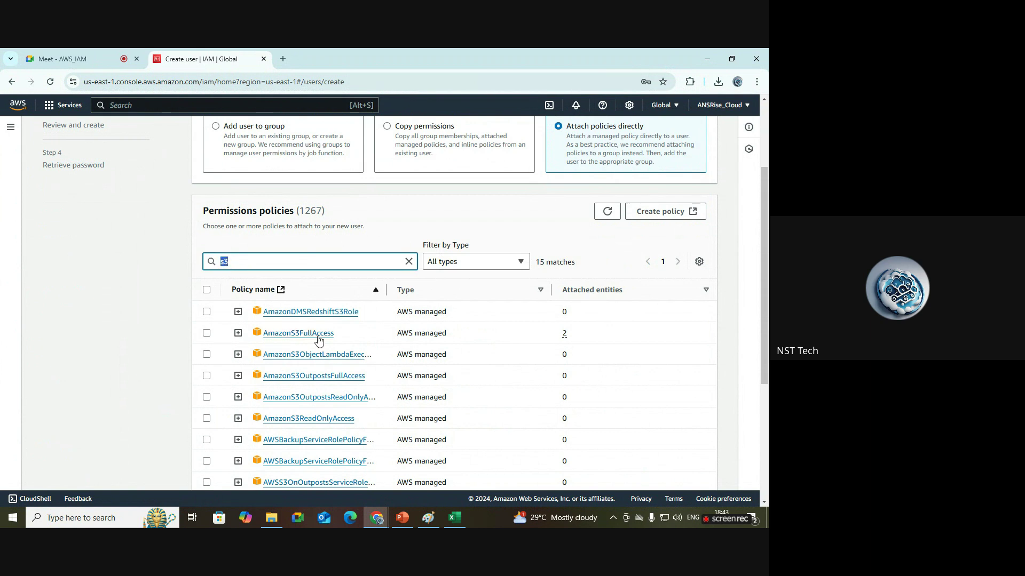
left_click(207, 338)
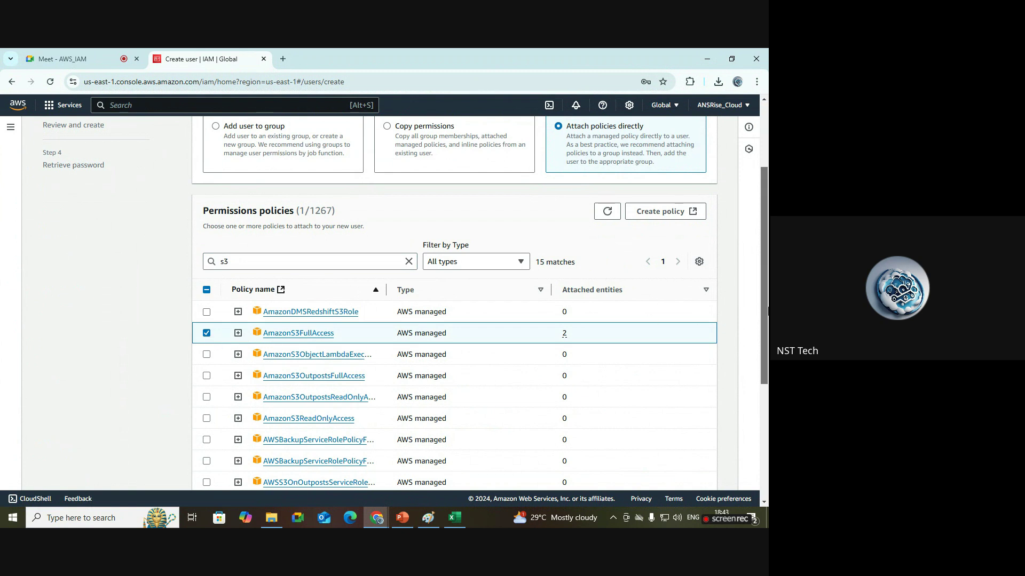
left_click_drag(764, 309, 763, 423)
left_click(705, 474)
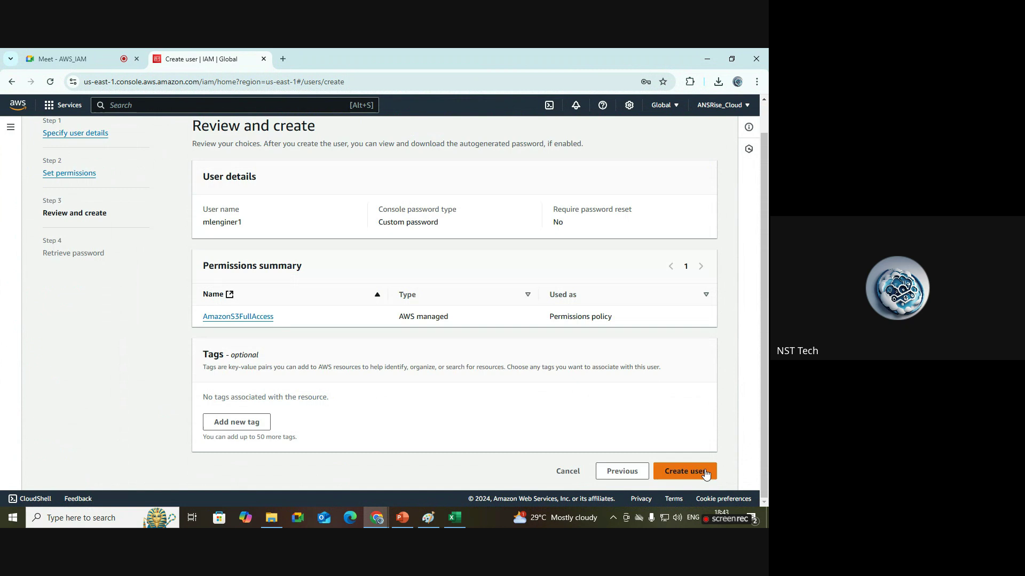
Review the user details, highlighting the user name mlenginer1 and the console password type.
left_click_drag(238, 220, 213, 228)
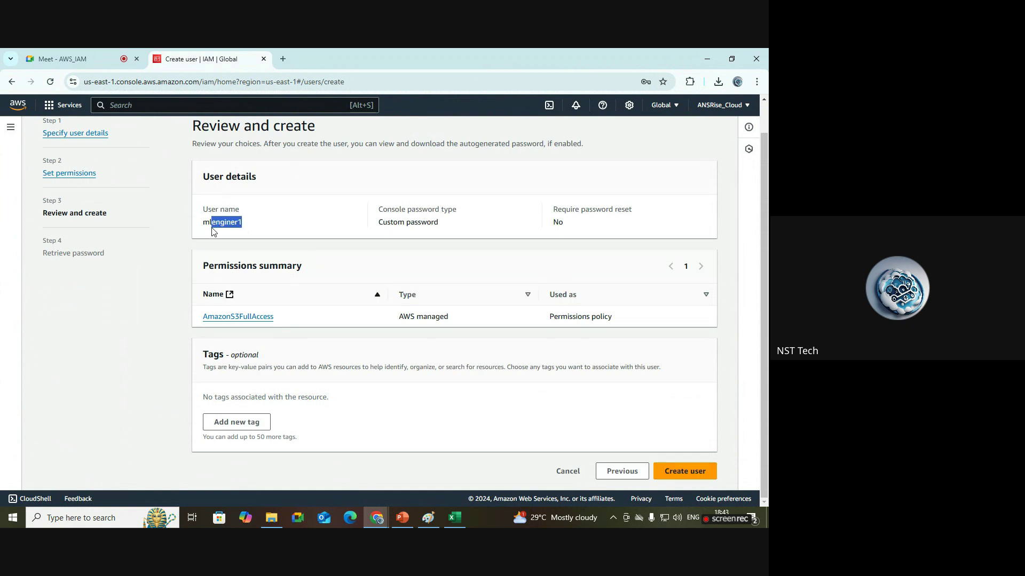
left_click(304, 233)
left_click_drag(439, 226, 376, 209)
left_click(412, 261)
left_click_drag(265, 321, 192, 318)
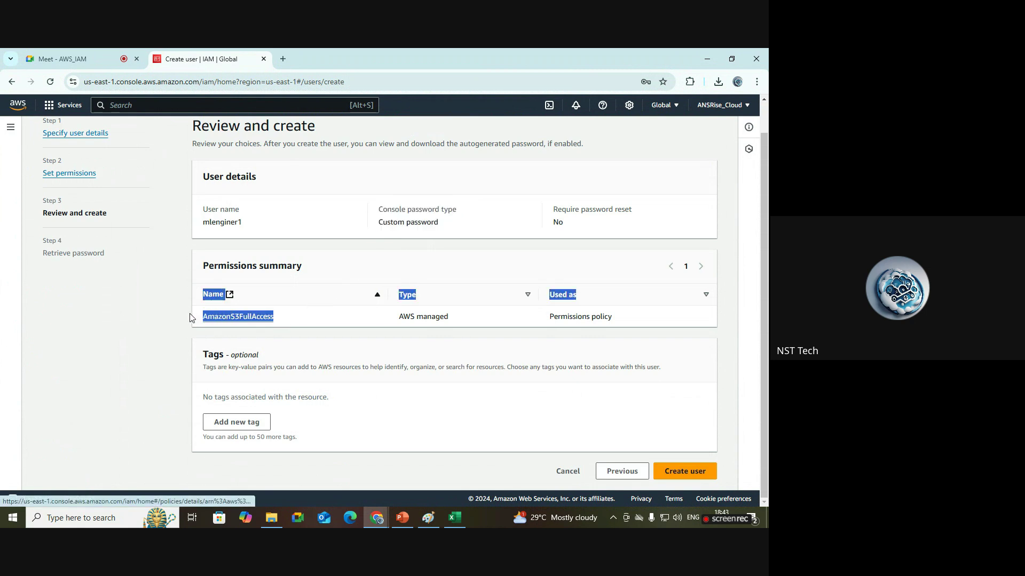
left_click(354, 366)
Add a tag with key 'project' and value 'amazon' to the new user.
left_click(268, 421)
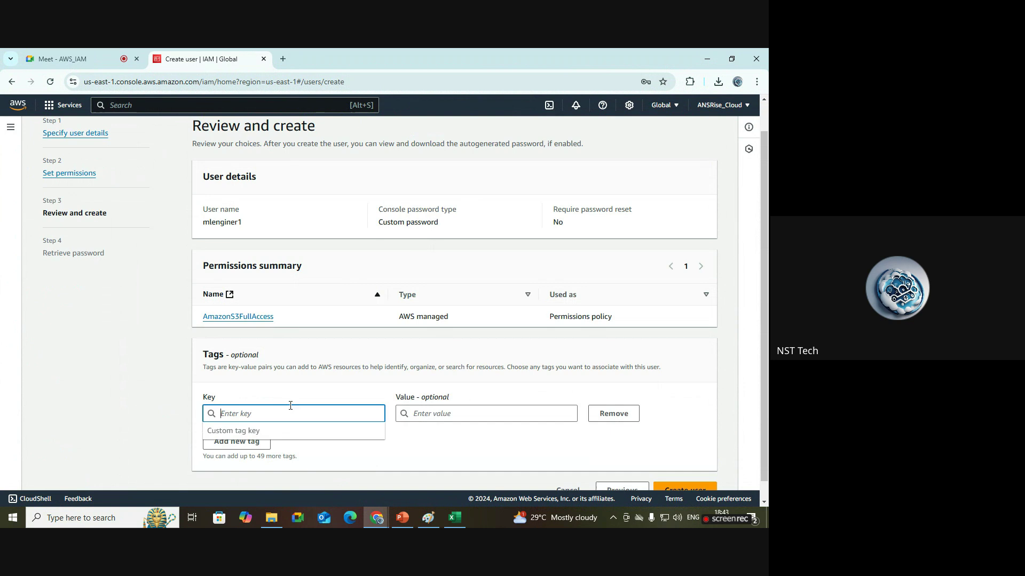
type("project")
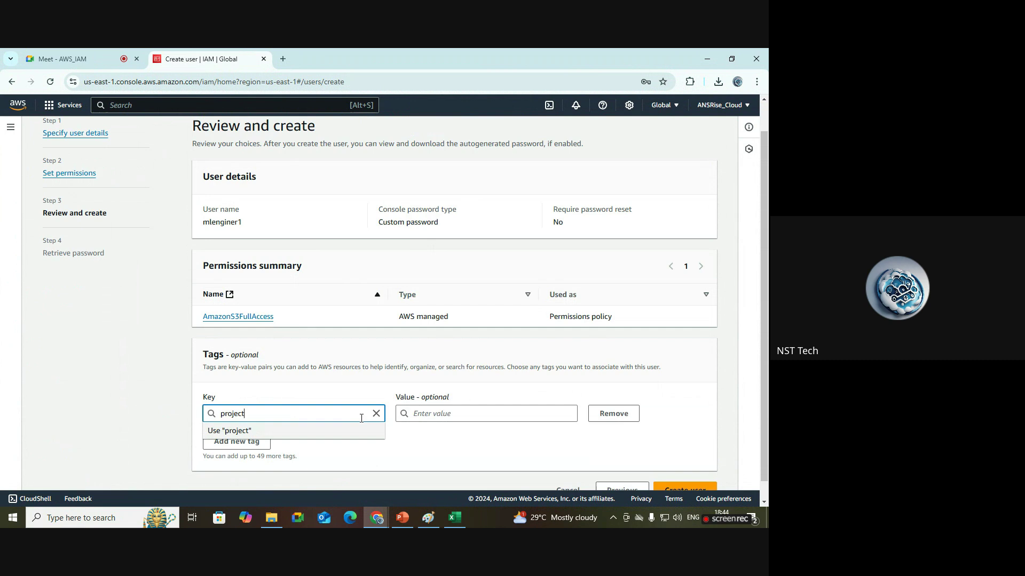
left_click(443, 414)
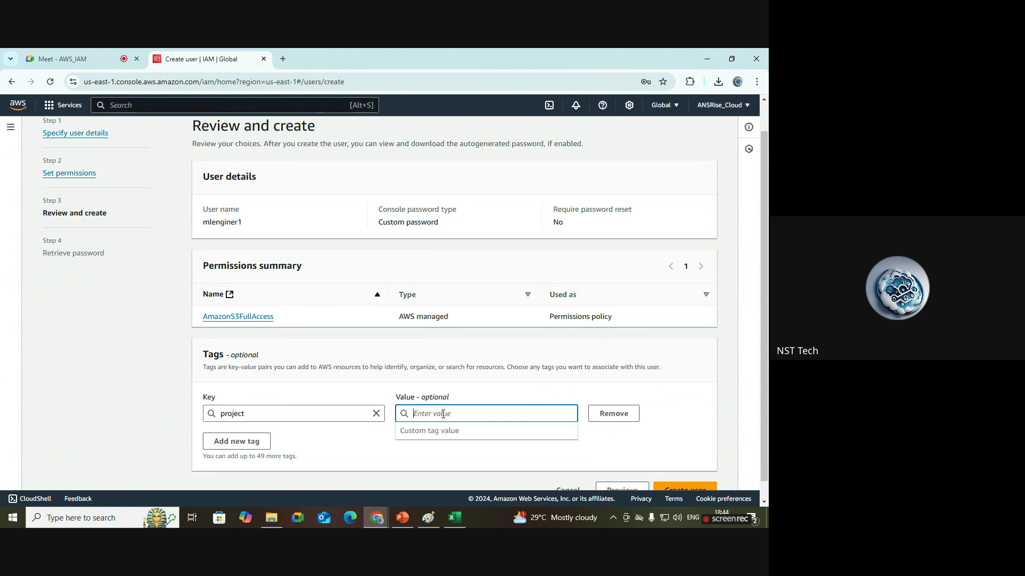
type("amazon")
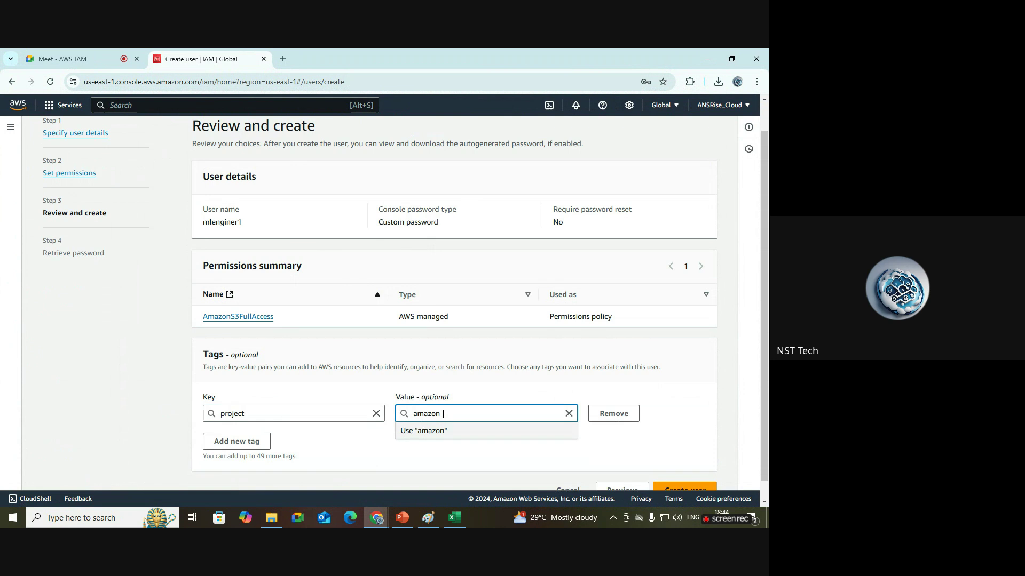
left_click(423, 431)
scroll(693, 469, "down", 1)
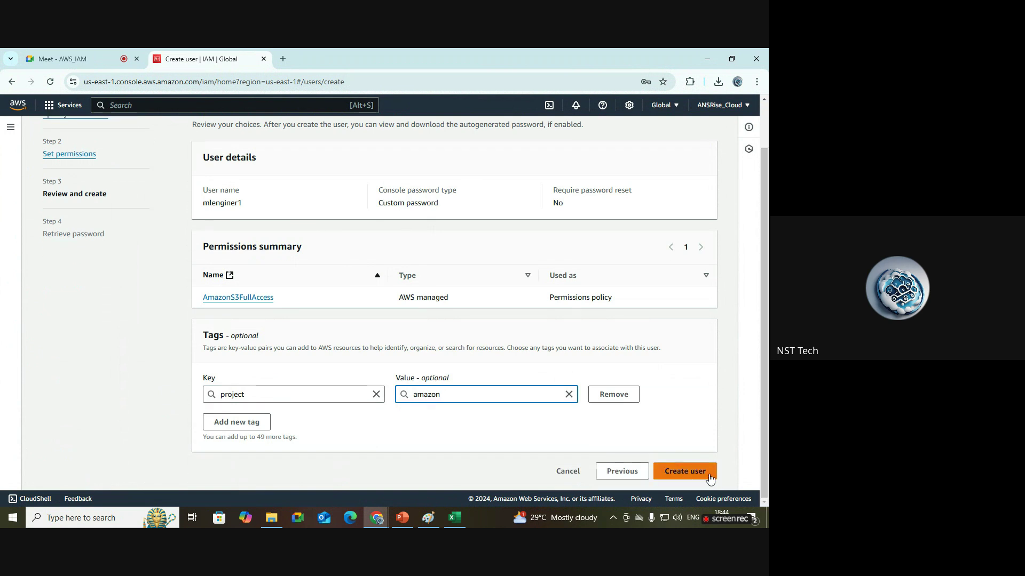
Create the mlenginer1 user and download its credentials as a .csv file to Downloads.
left_click(685, 471)
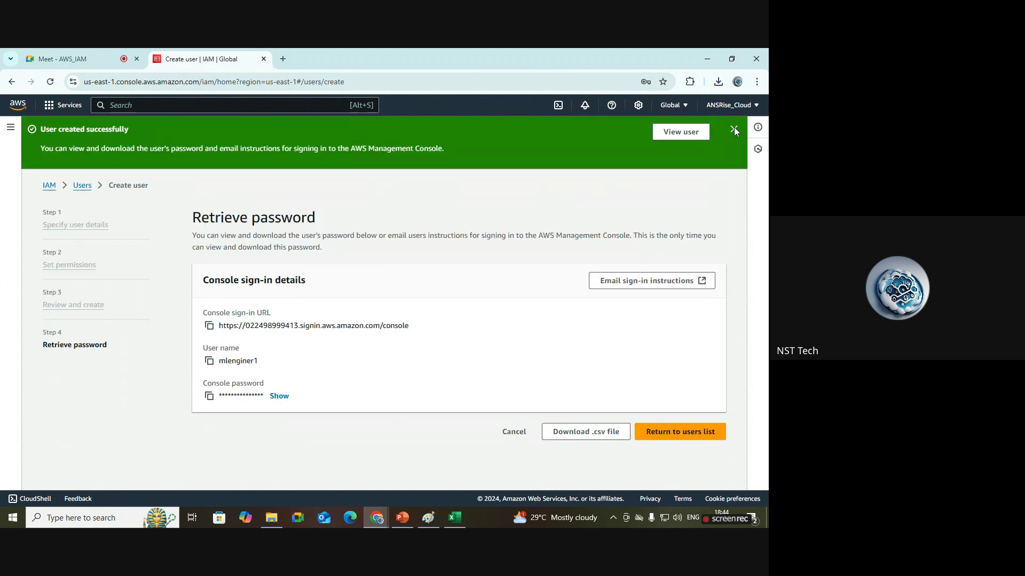
left_click(734, 129)
left_click(603, 387)
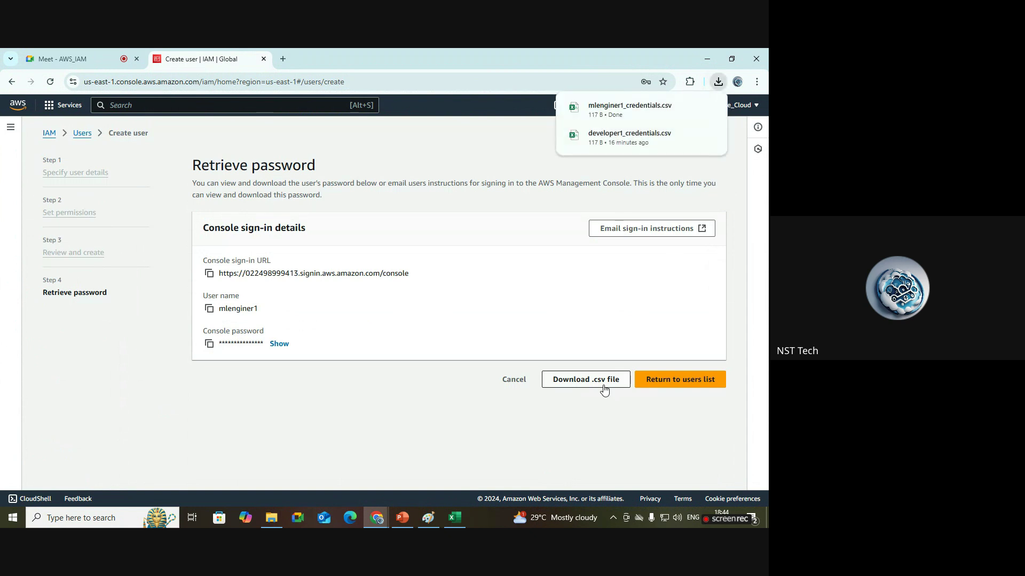
left_click(278, 523)
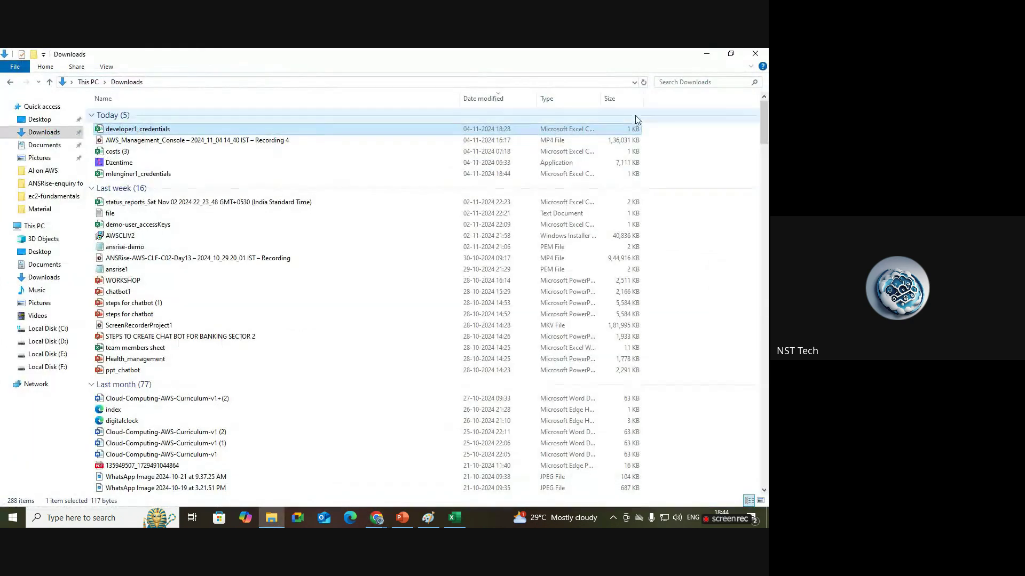
Open mlenginer1_credentials.csv from Downloads in Excel and widen the columns to show full values.
left_click(643, 82)
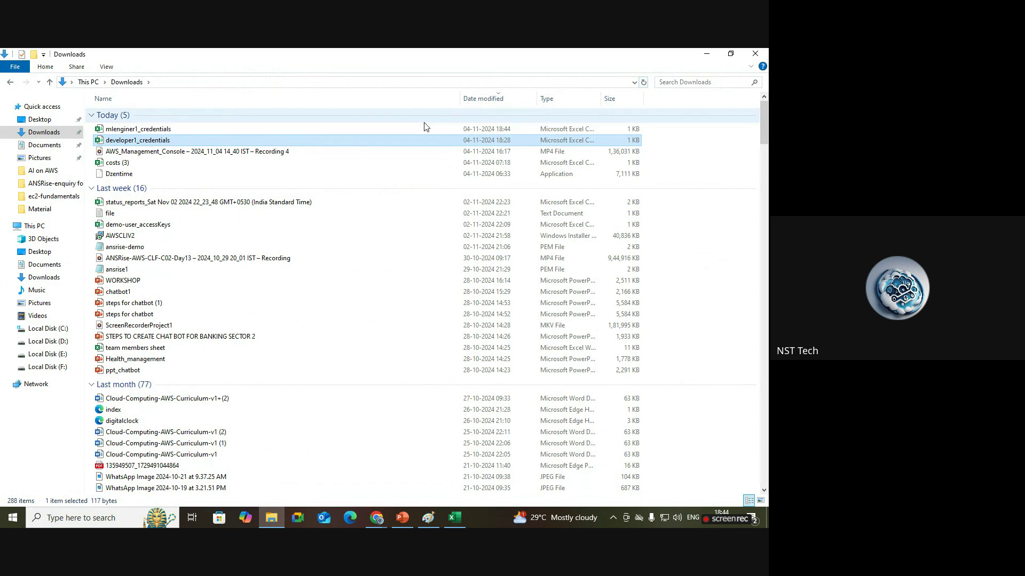
double_click(398, 130)
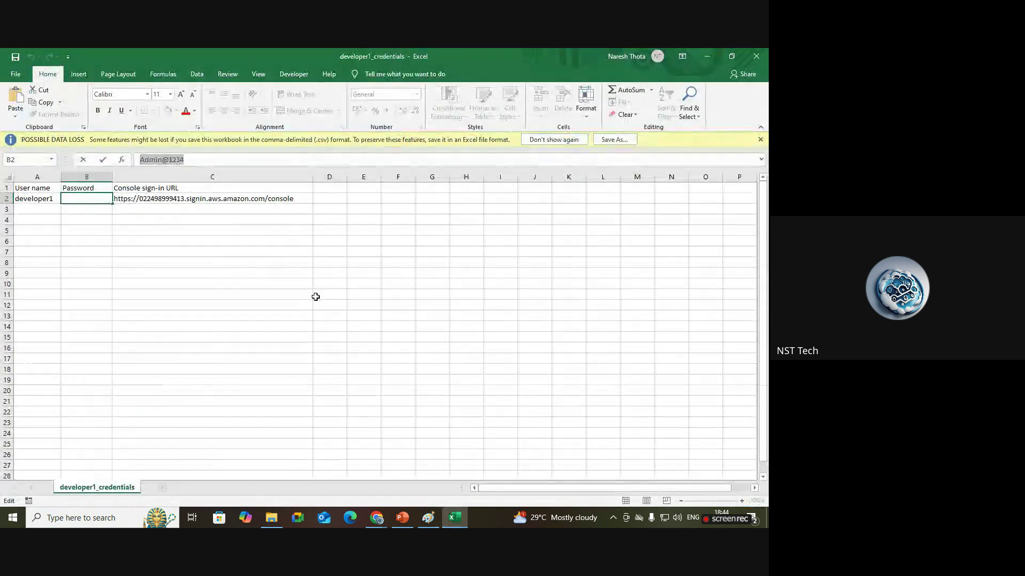
left_click(293, 302)
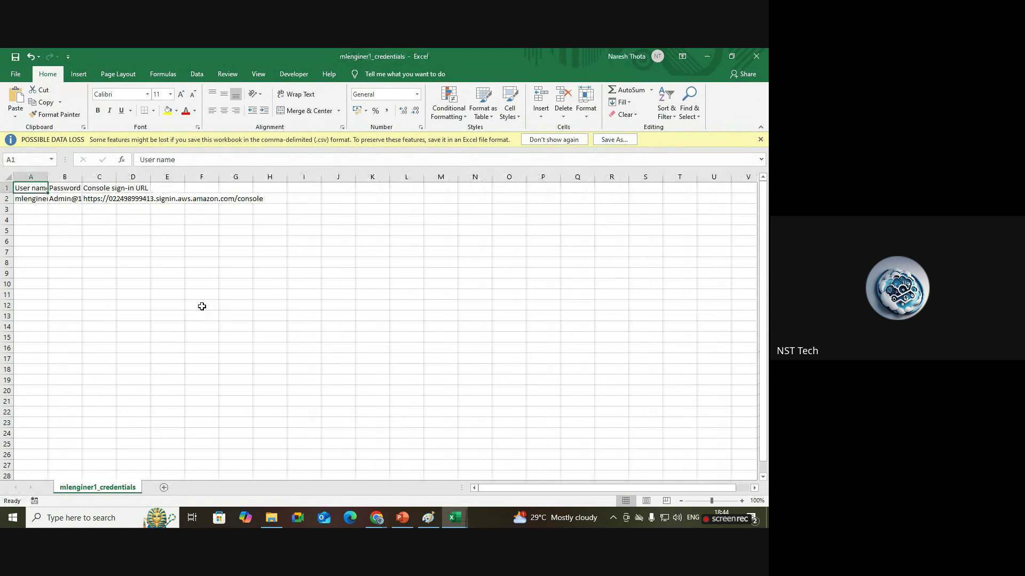
left_click_drag(48, 173, 340, 185)
Copy the console sign-in URL from cell C2.
left_click(291, 199)
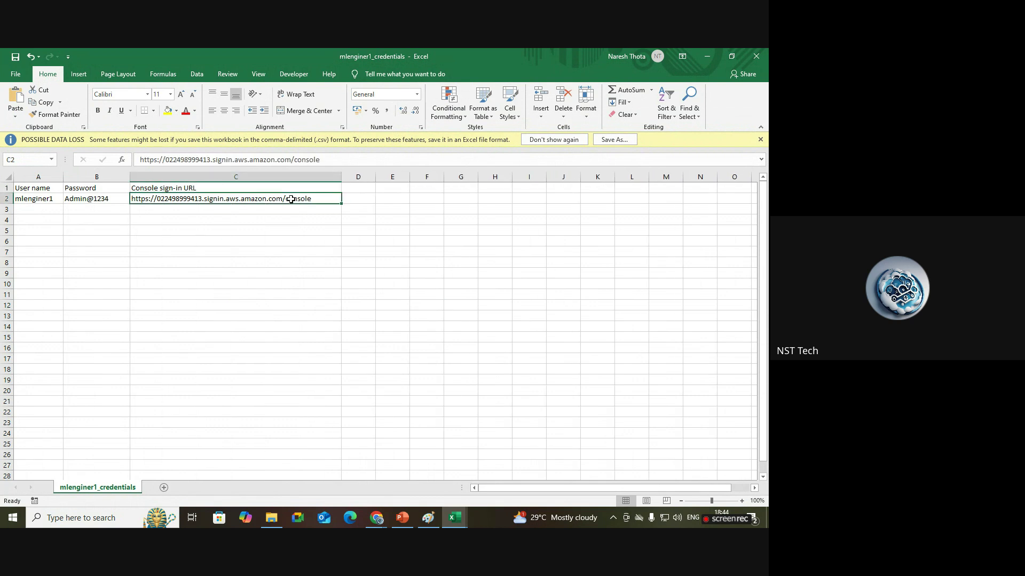
key("ctrl+c")
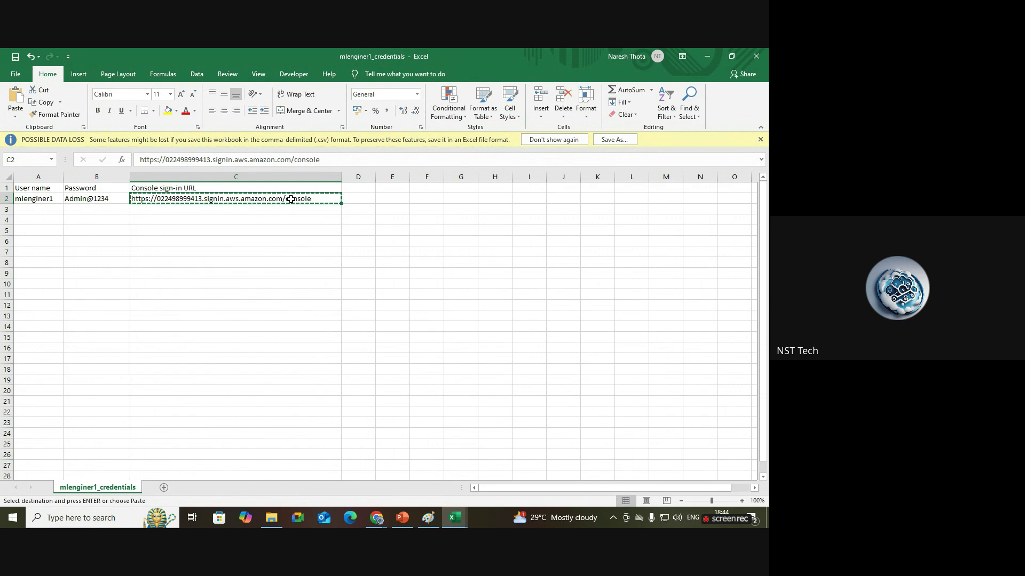
mouse_move(383, 521)
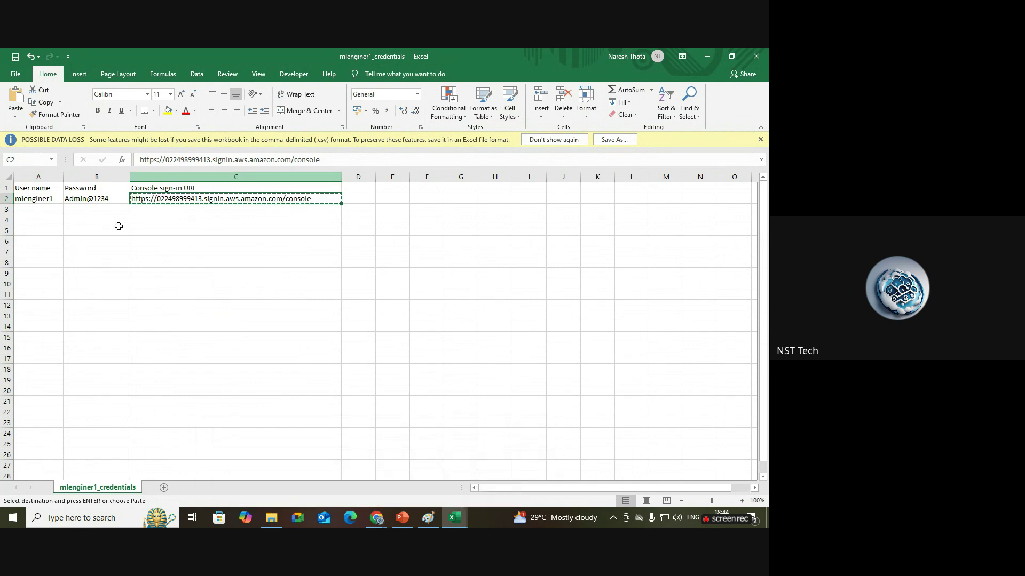
Launch Microsoft Edge and go to the pasted console sign-in URL.
left_click(124, 523)
type("ed")
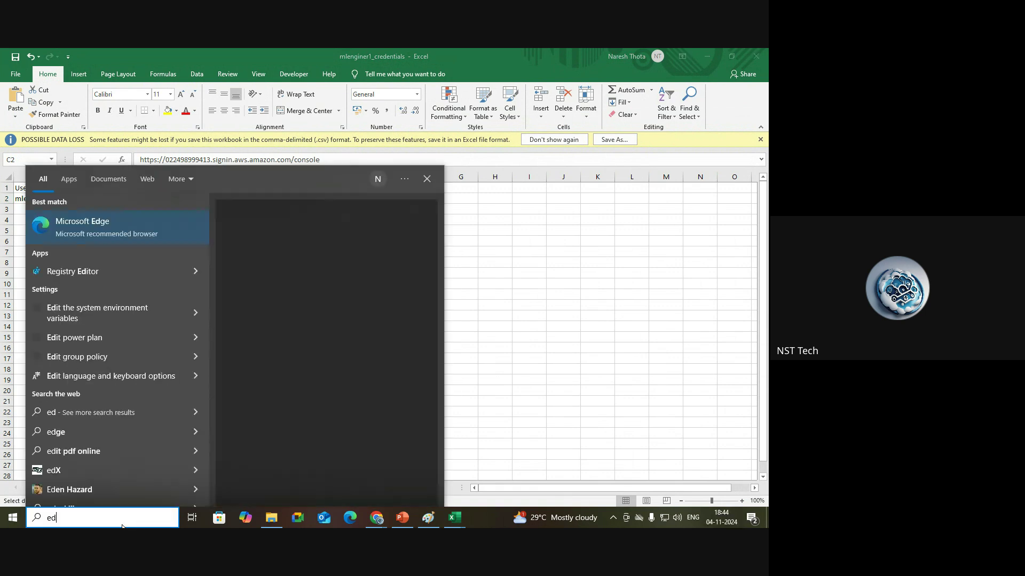
left_click(98, 229)
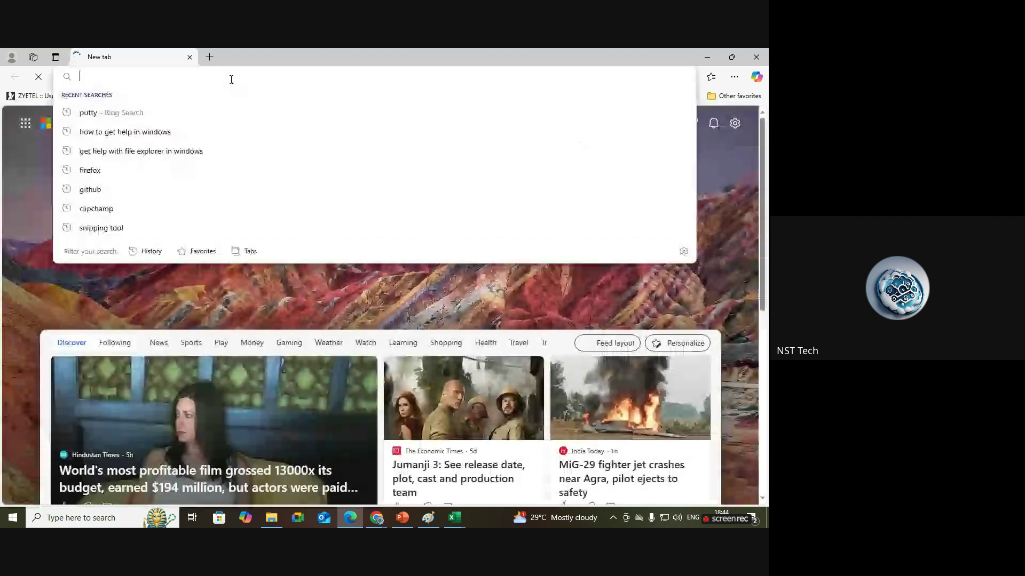
left_click(231, 78)
key("ctrl+v")
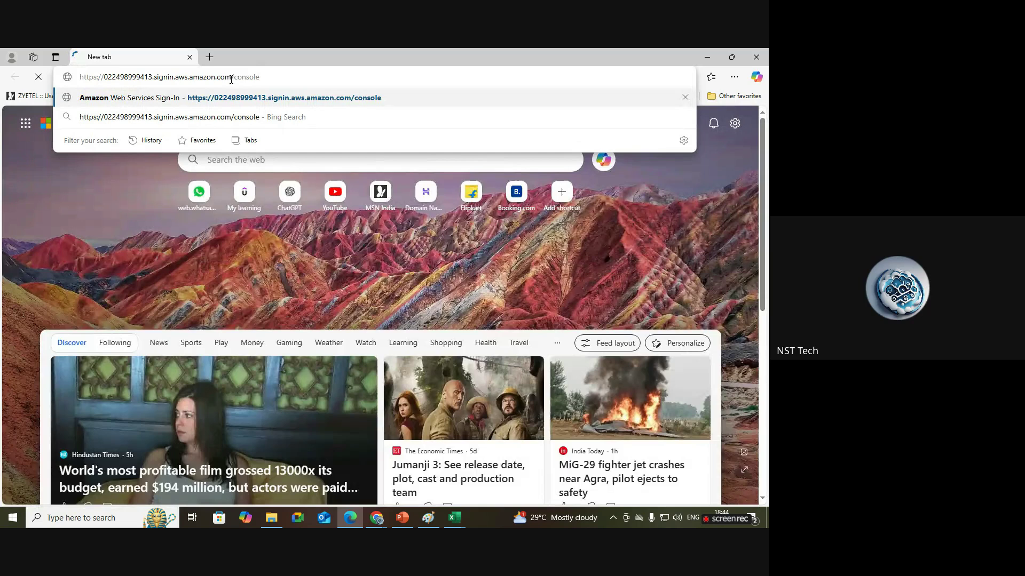
key("Return")
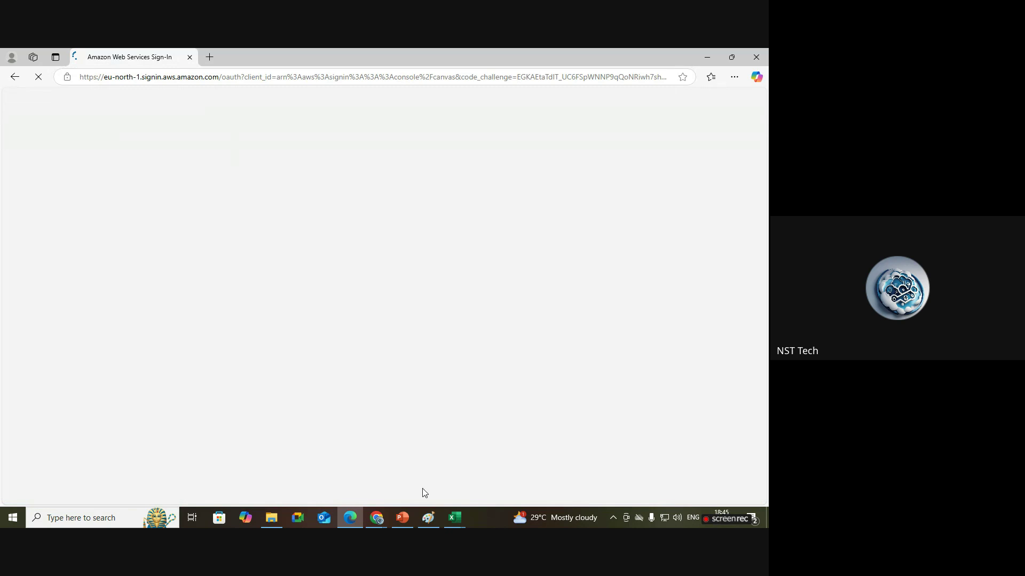
Copy the user name mlenginer1 from cell A2 of the credentials workbook.
mouse_move(454, 517)
left_click(530, 484)
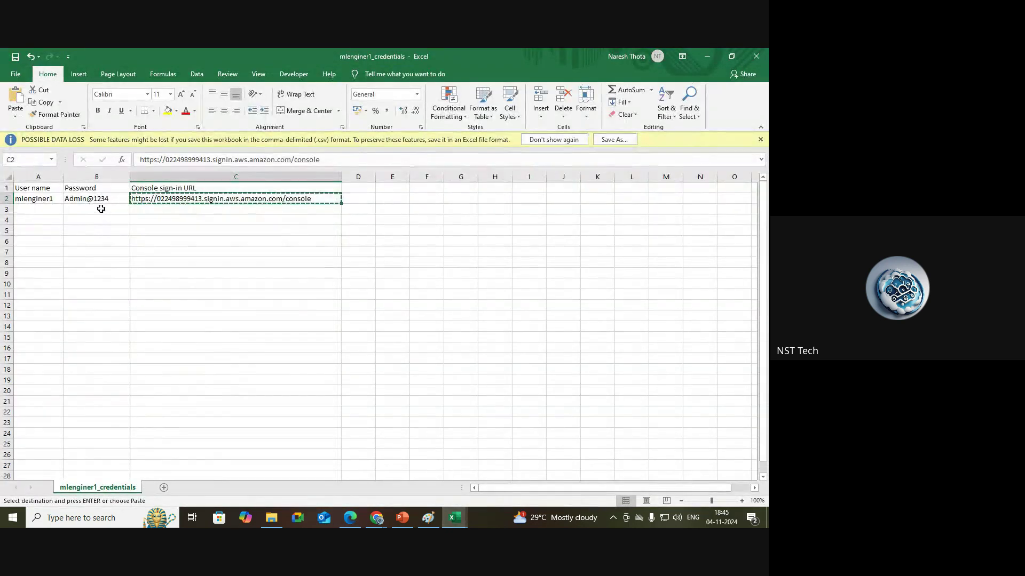
left_click(56, 199)
key("ctrl+c")
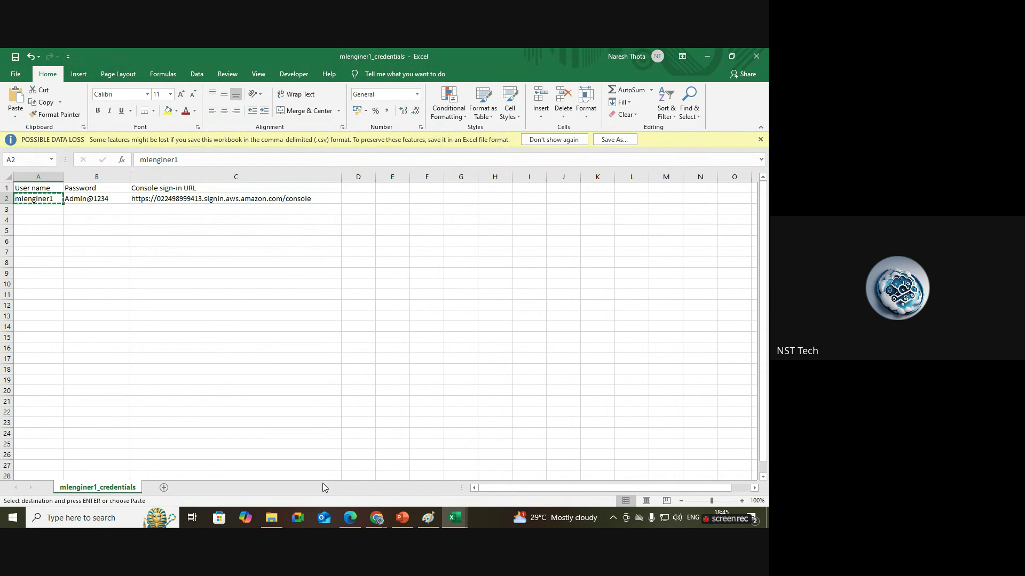
left_click(350, 518)
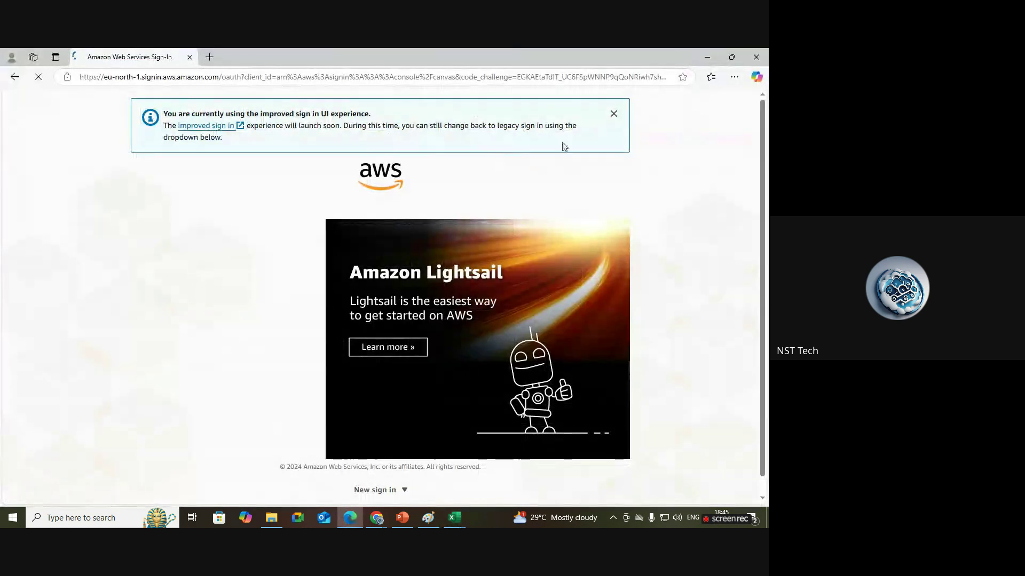
Sign in with IAM username mlenginer1 and its password.
left_click(614, 115)
left_click(199, 271)
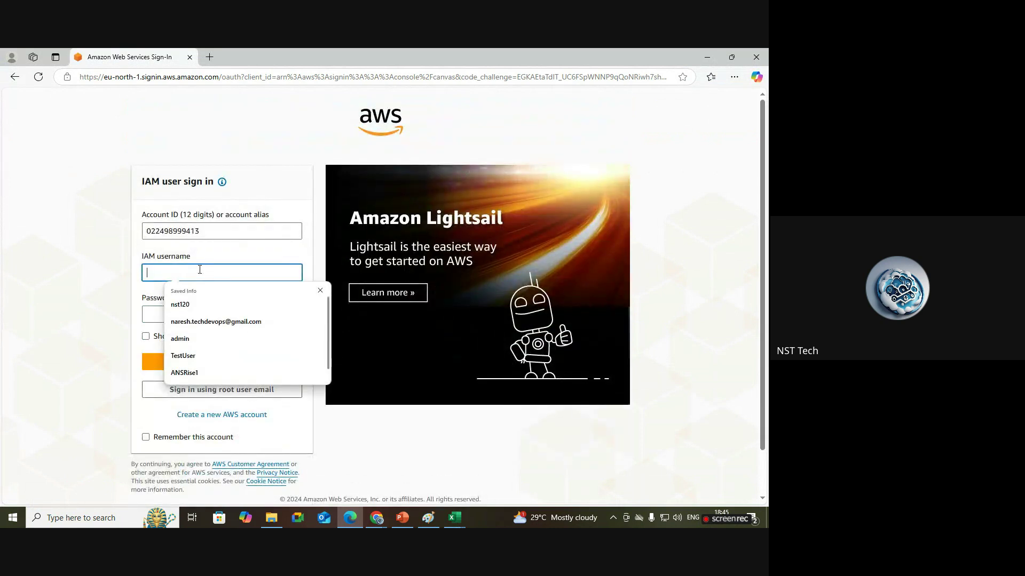
type("mlenginer1")
left_click(223, 320)
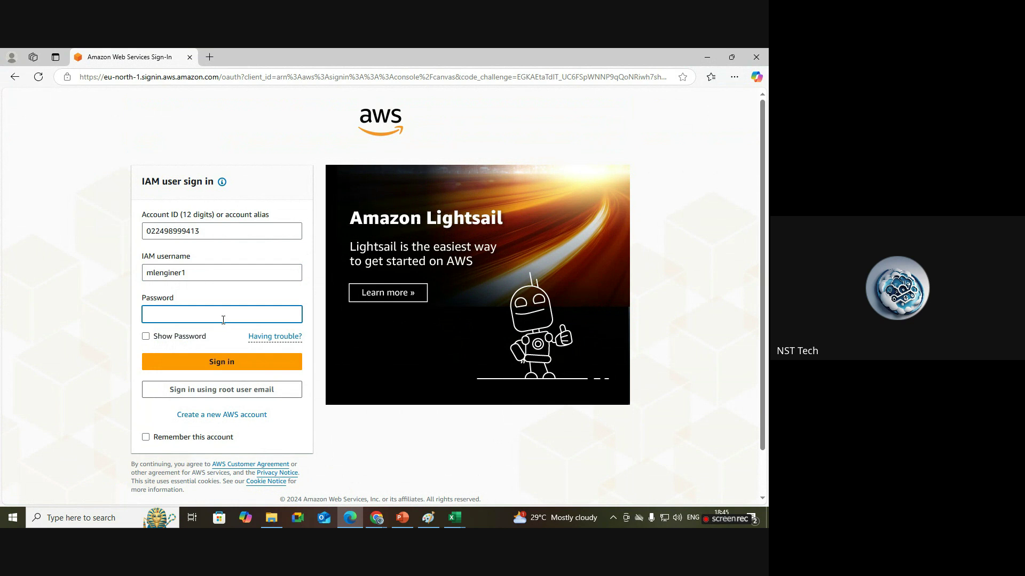
type("••")
key("BackSpace")
key("BackSpace")
type("•")
left_click(287, 316)
left_click(223, 366)
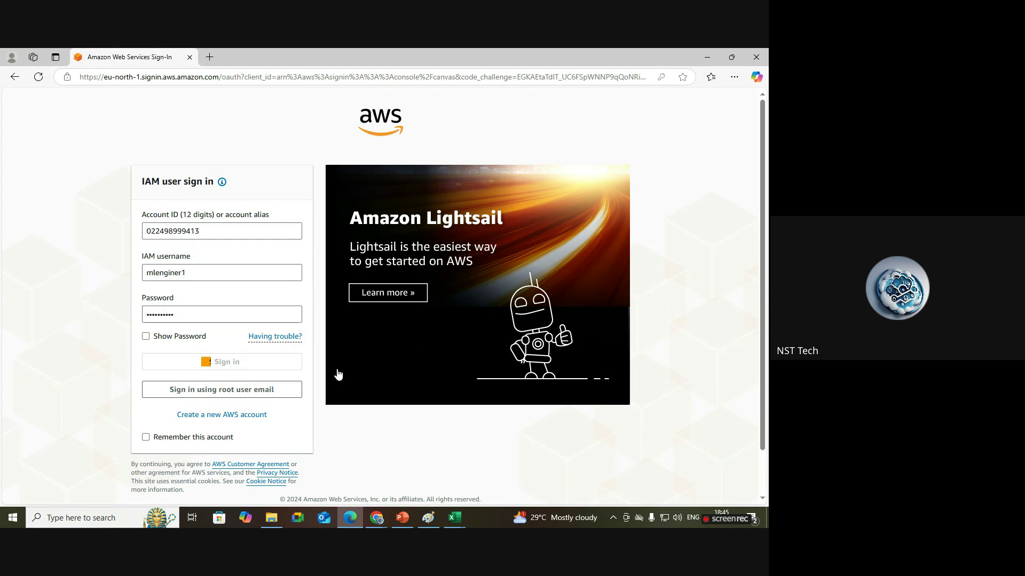
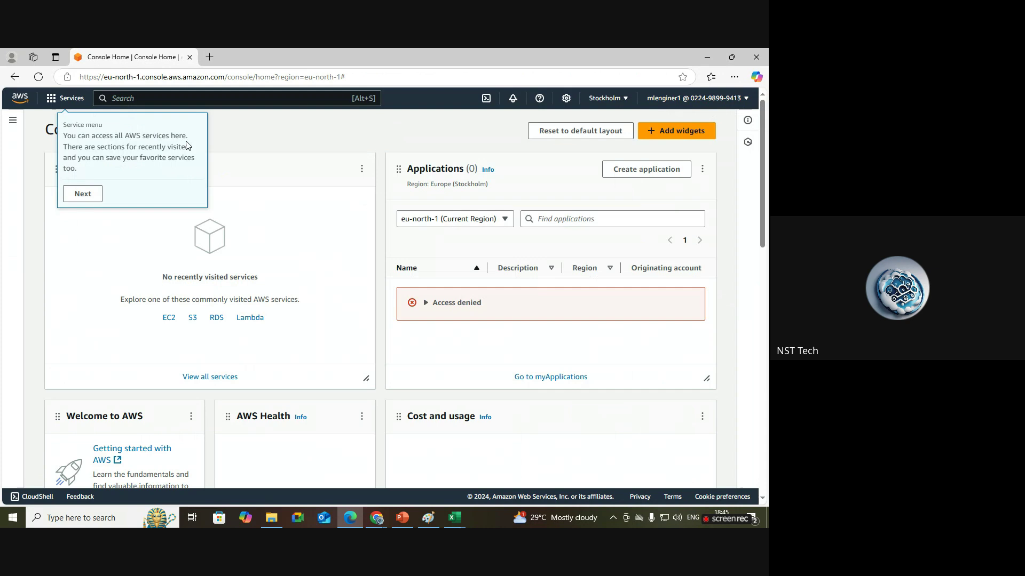
Click through and dismiss the console welcome tour tips.
left_click(82, 193)
left_click(131, 181)
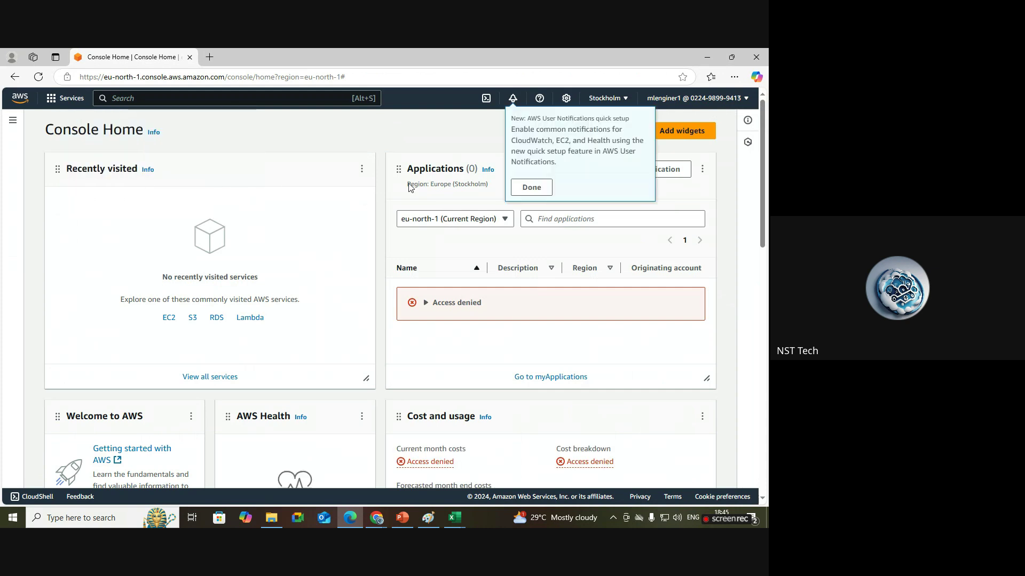
left_click(531, 190)
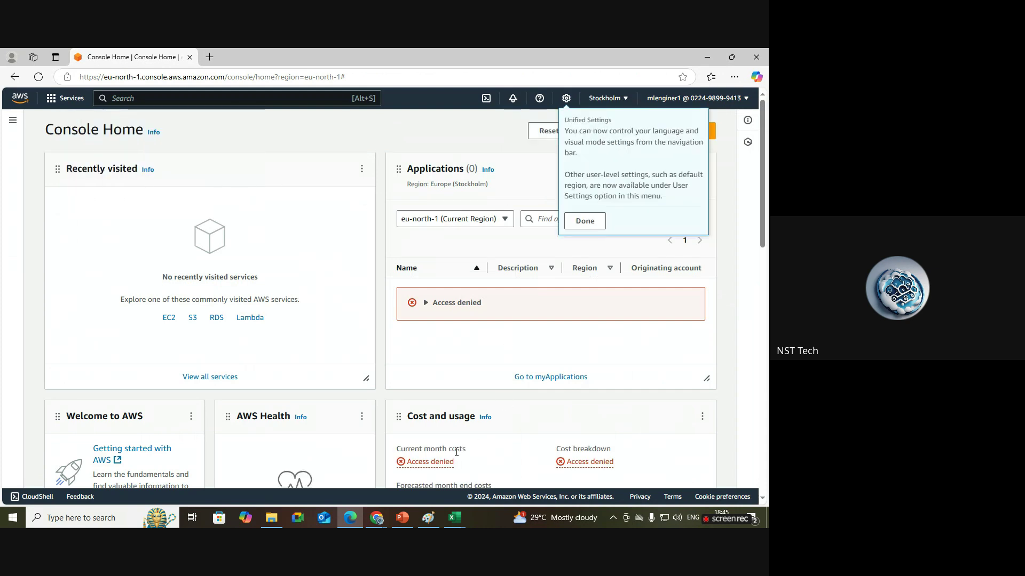
left_click(376, 518)
In the admin's IAM window, confirm mlenginer1 has AmazonS3FullAccess attached directly.
left_click(292, 470)
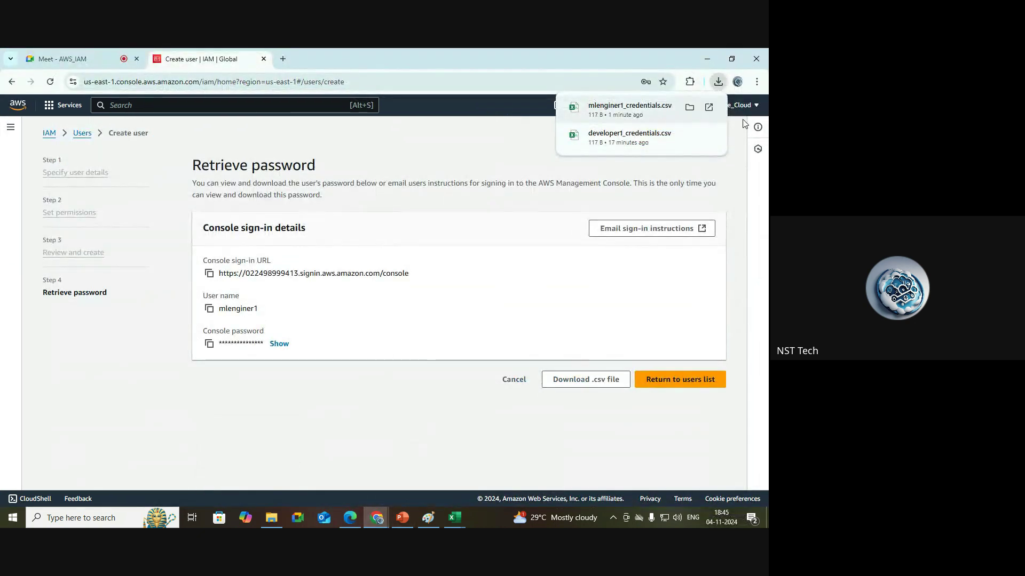
left_click(83, 133)
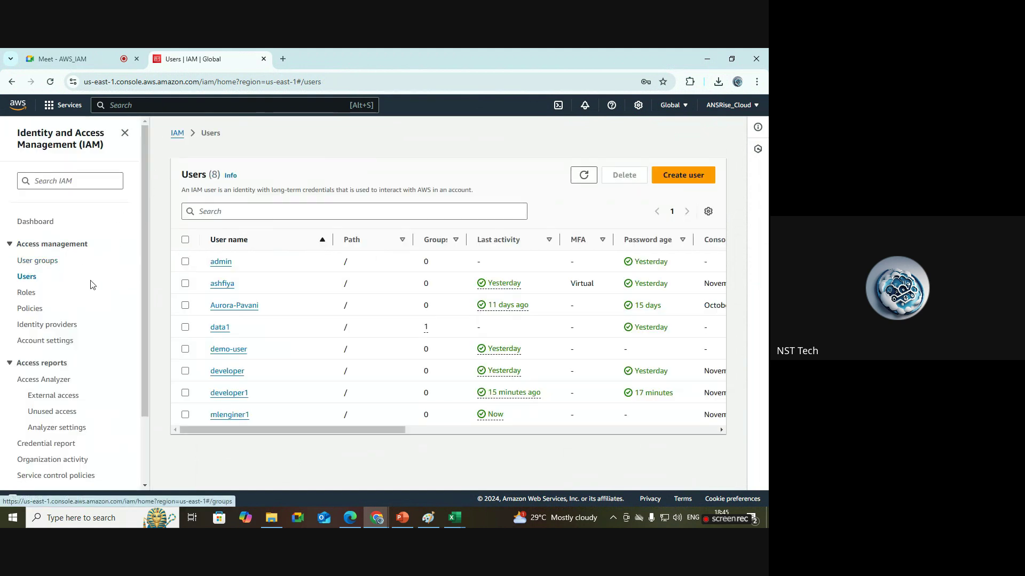
left_click(231, 418)
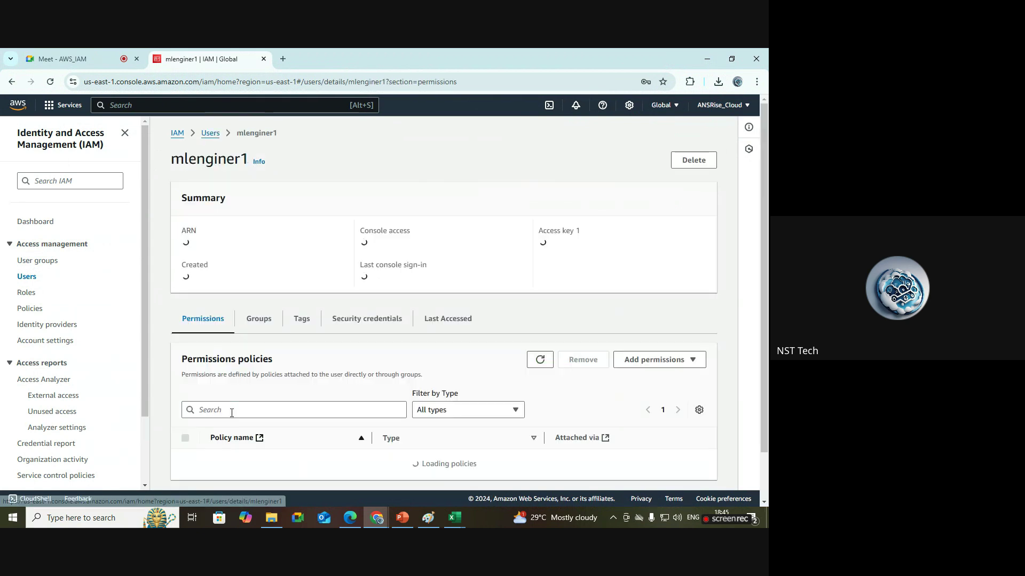
scroll(767, 195, "down", 2)
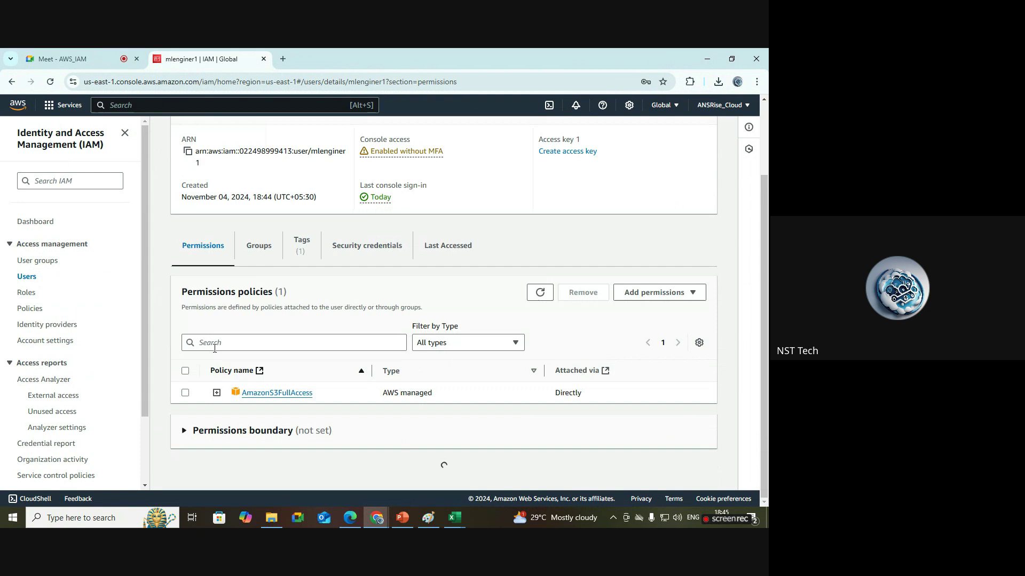
left_click_drag(325, 396, 244, 400)
left_click(376, 517)
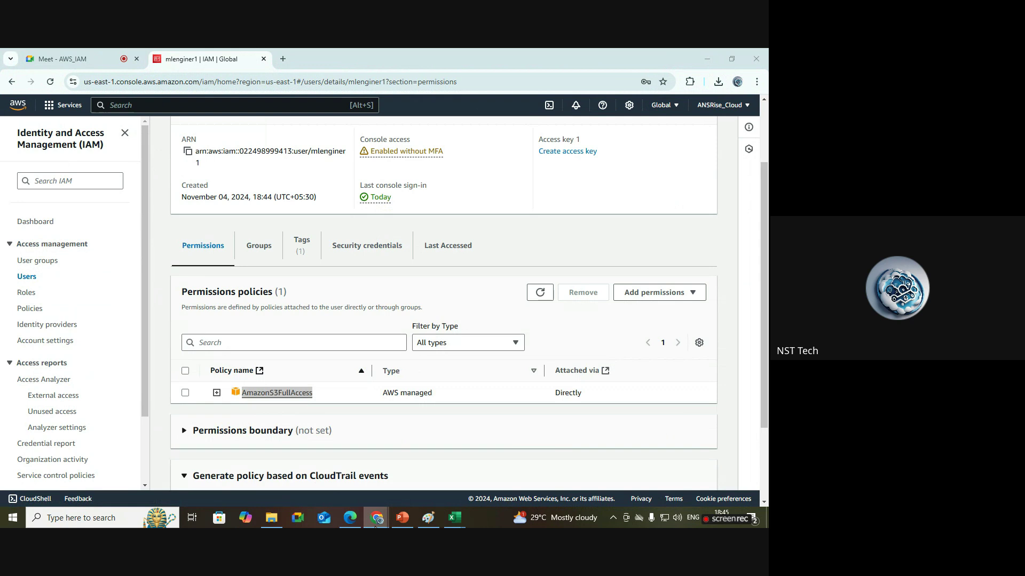
left_click(317, 492)
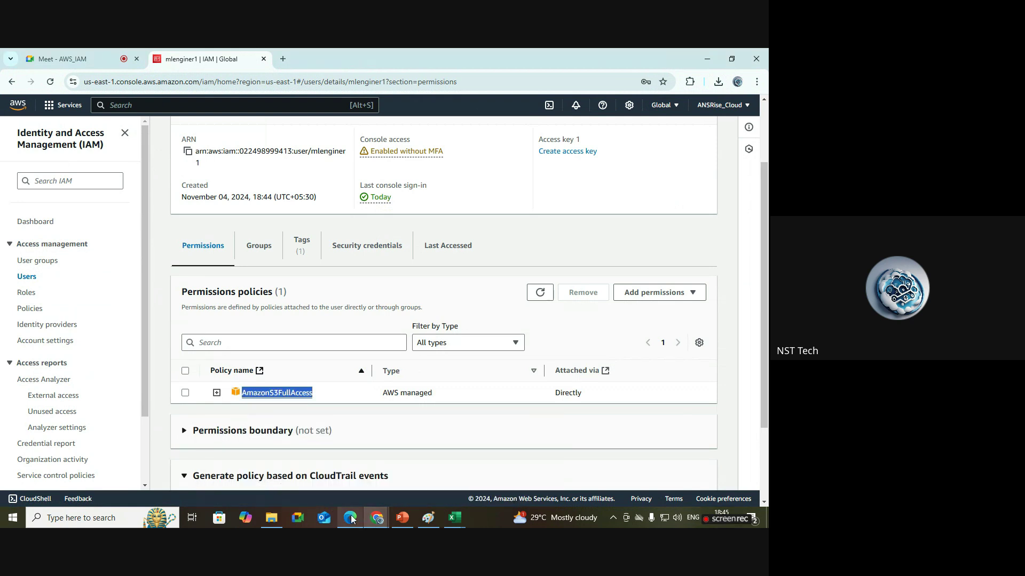
left_click(350, 517)
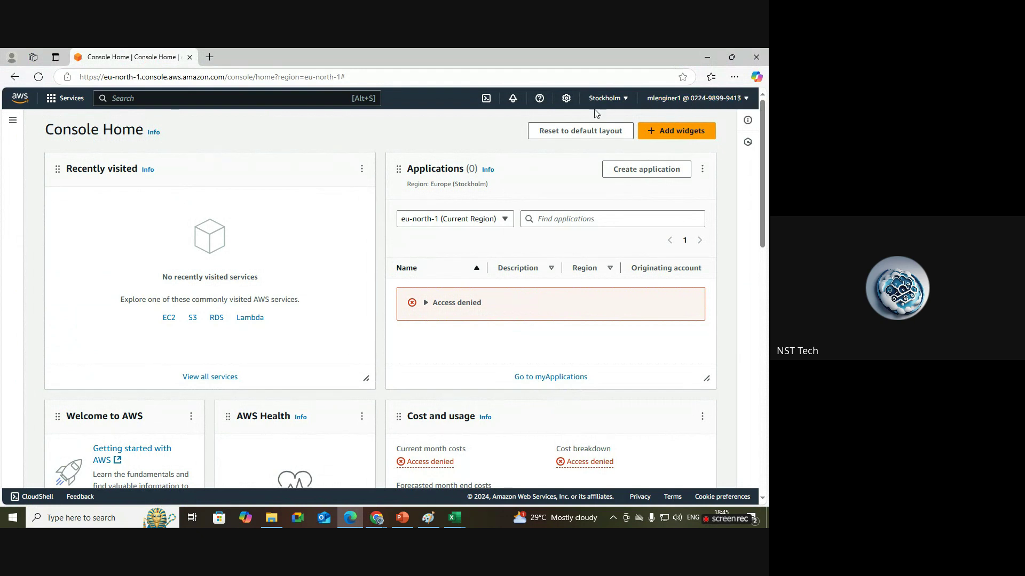
Search for s3 and open the S3 service.
left_click(177, 99)
type("s3")
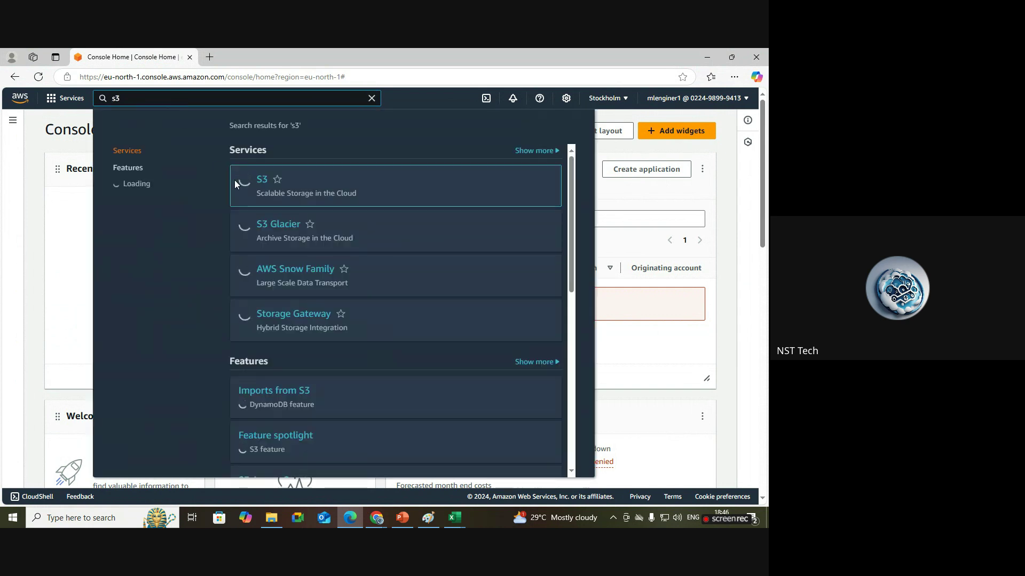
left_click(262, 180)
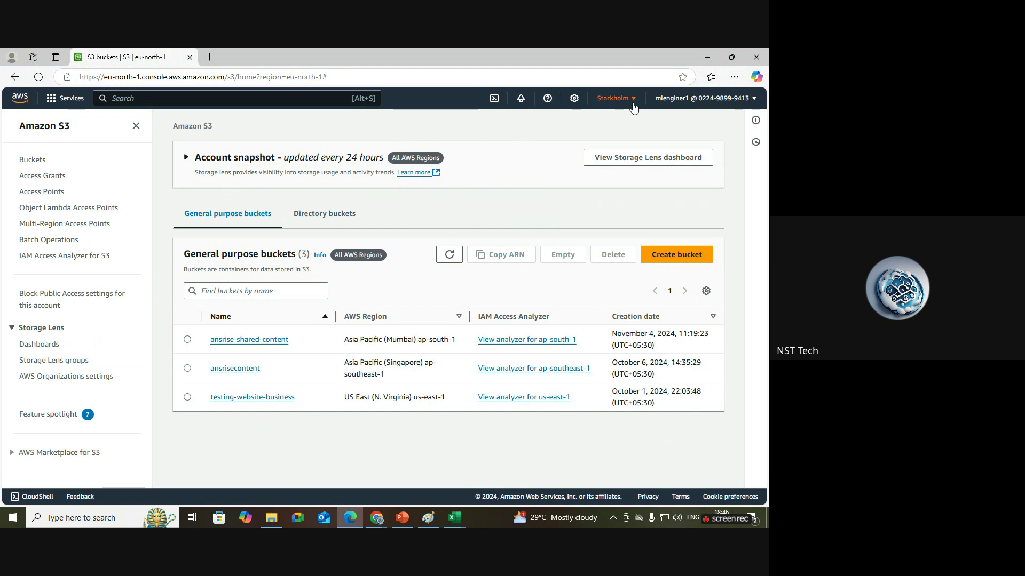
Switch the S3 console's region to US East (N. Virginia) after checking the IAM console's region.
left_click(633, 104)
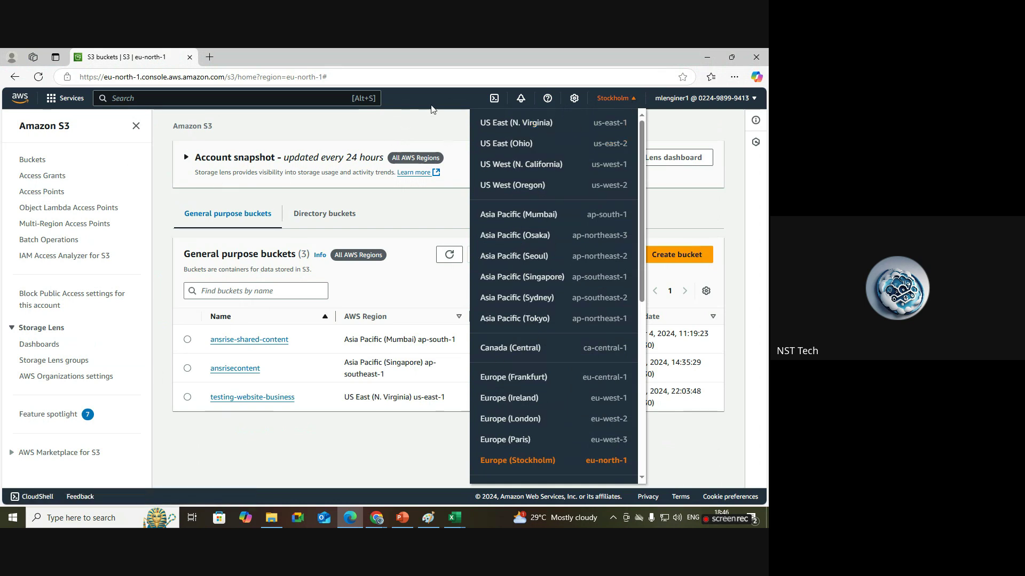
mouse_move(377, 516)
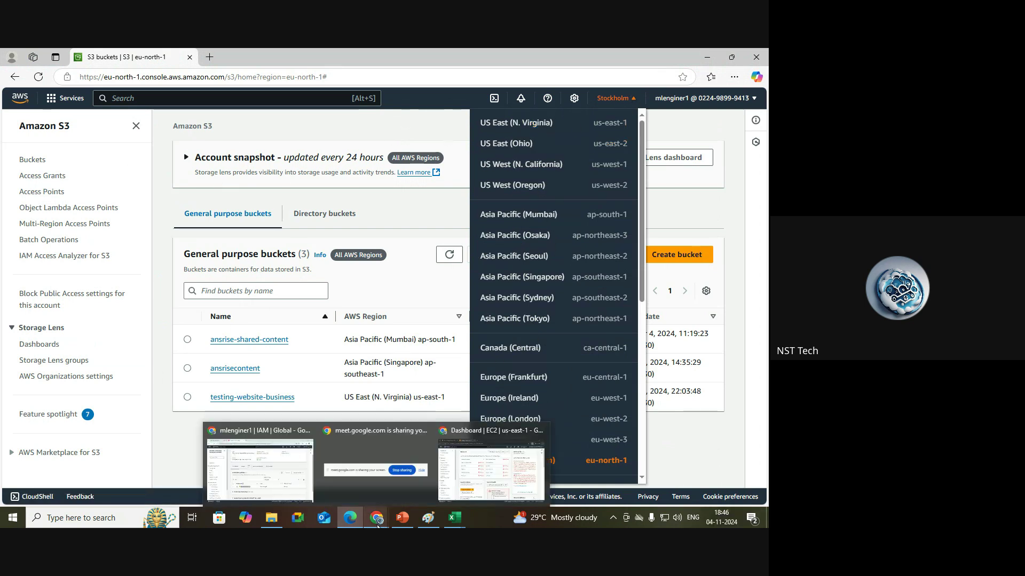
left_click(246, 479)
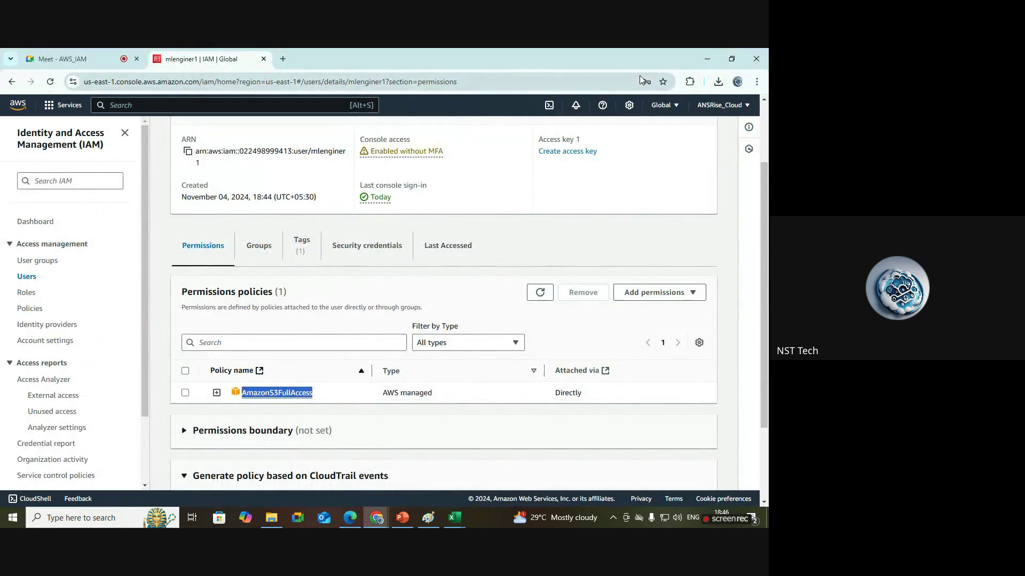
left_click(665, 107)
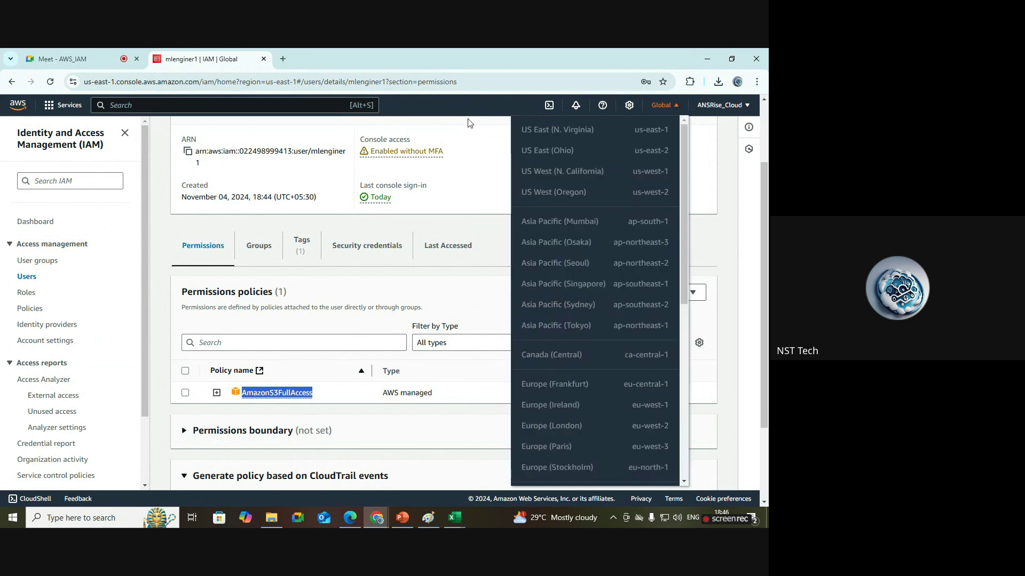
left_click(497, 422)
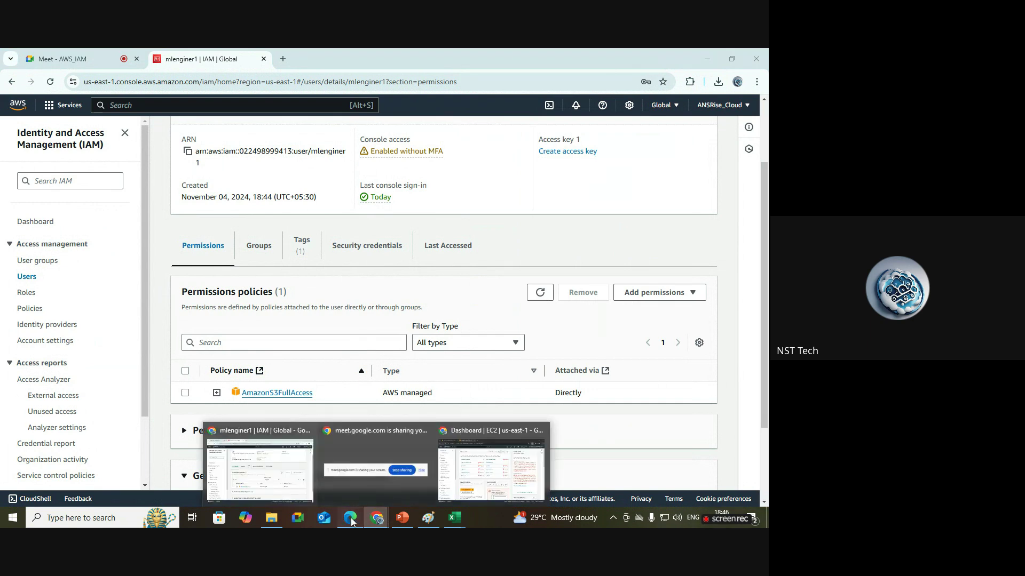
left_click(350, 519)
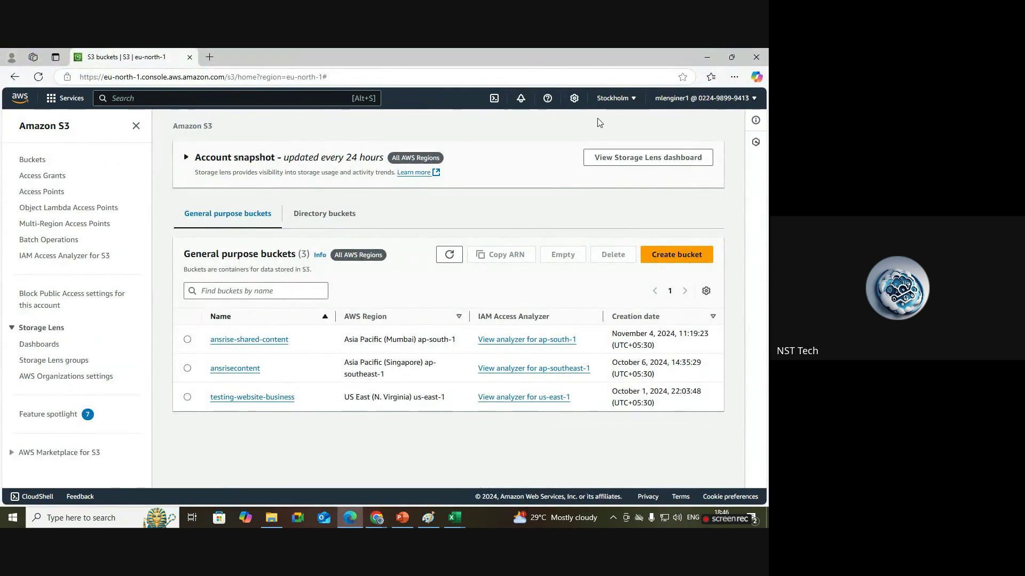
left_click(614, 98)
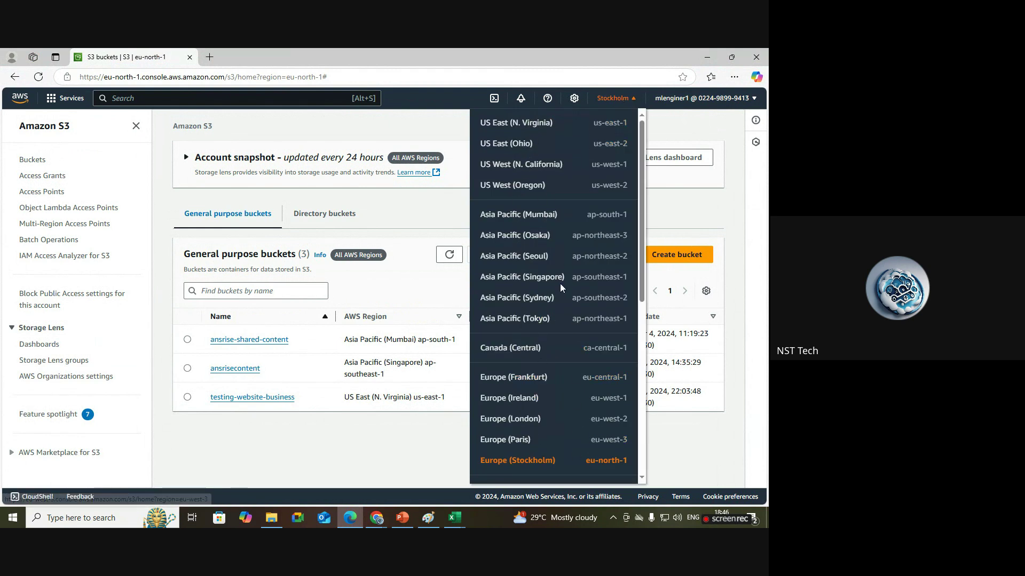
left_click(539, 124)
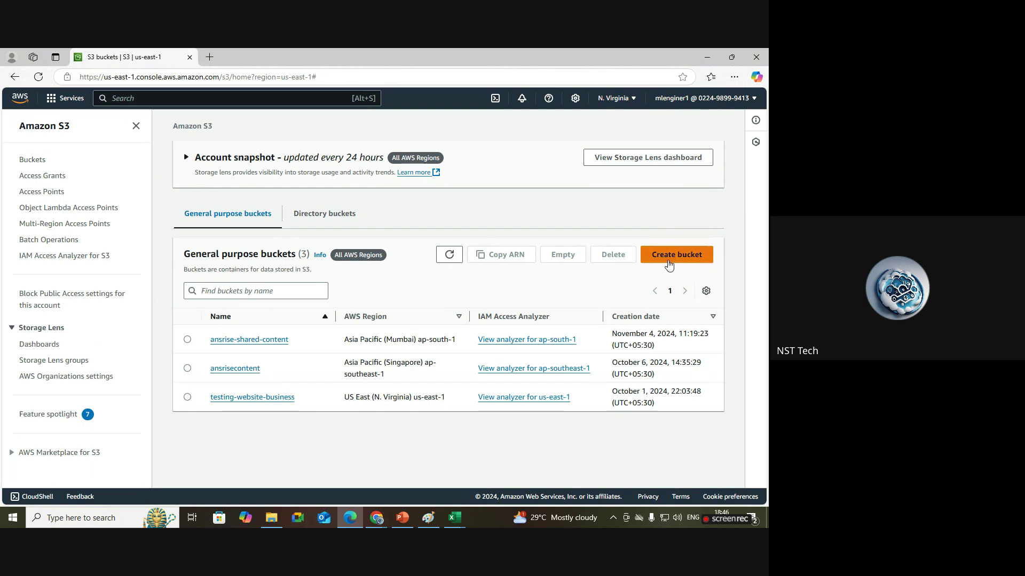
Create a general purpose bucket named testiamuserml1 with default settings.
left_click(682, 263)
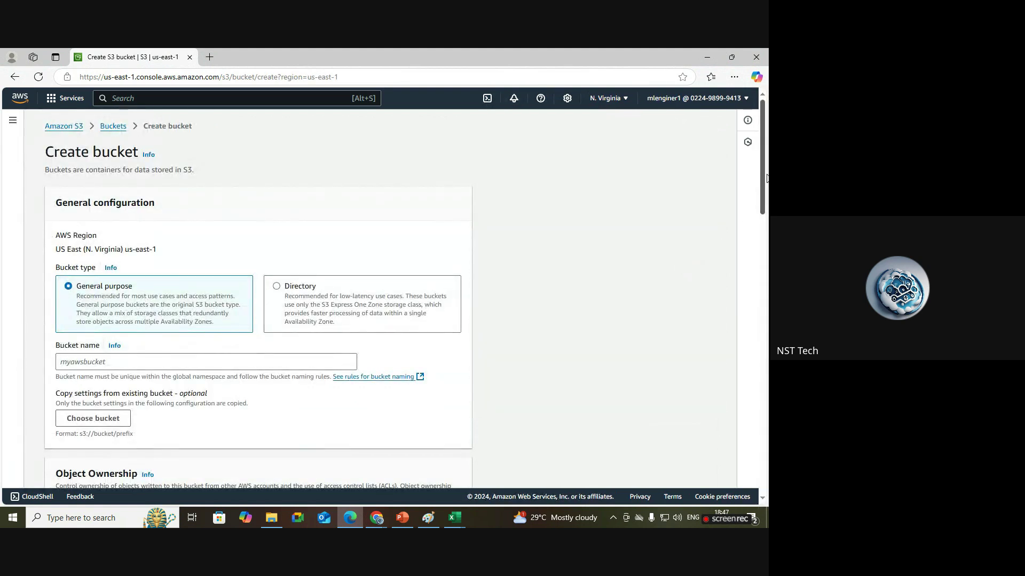
scroll(765, 181, "down", 3)
left_click(169, 218)
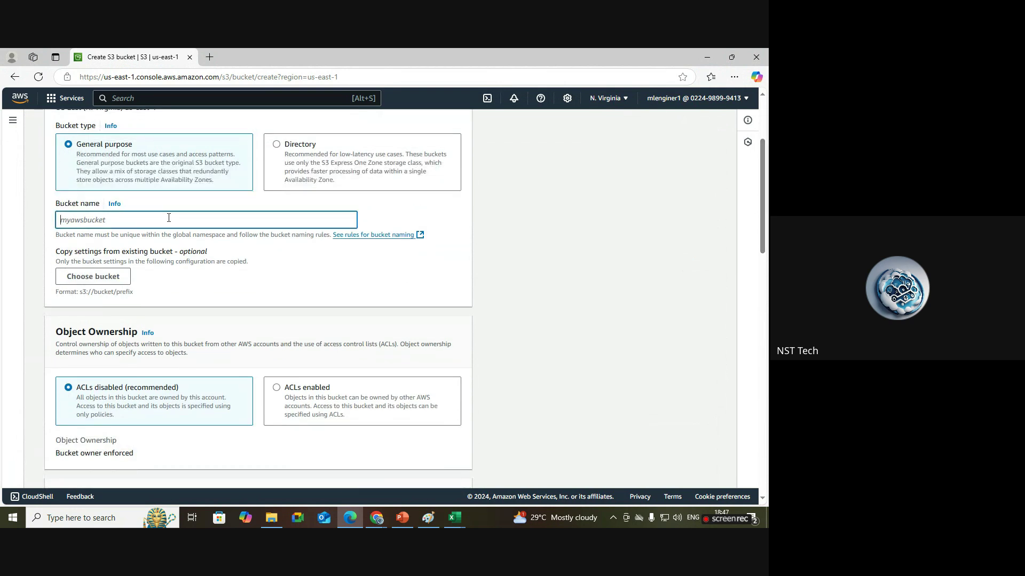
type("testiamuserml1")
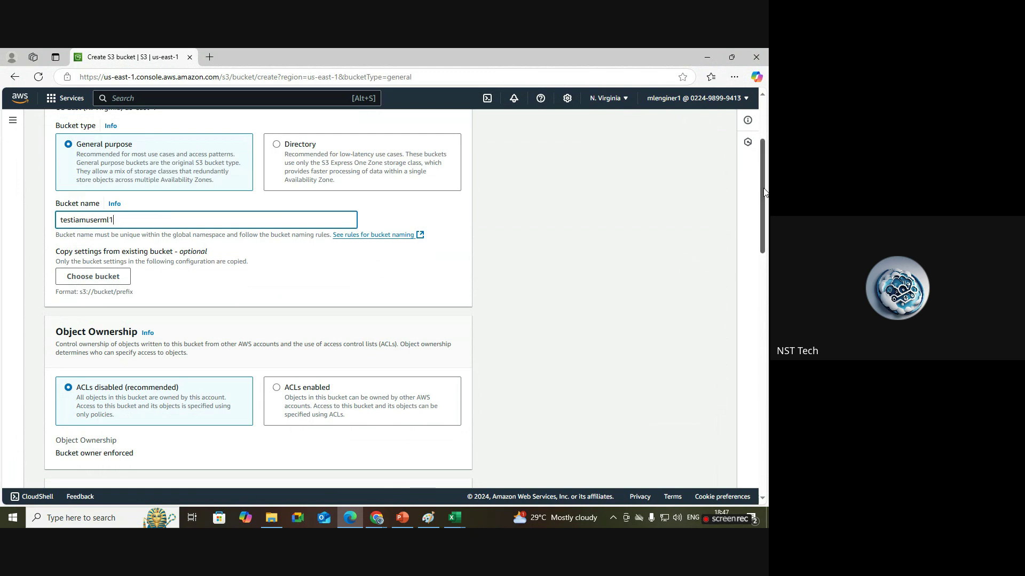
left_click_drag(764, 192, 765, 427)
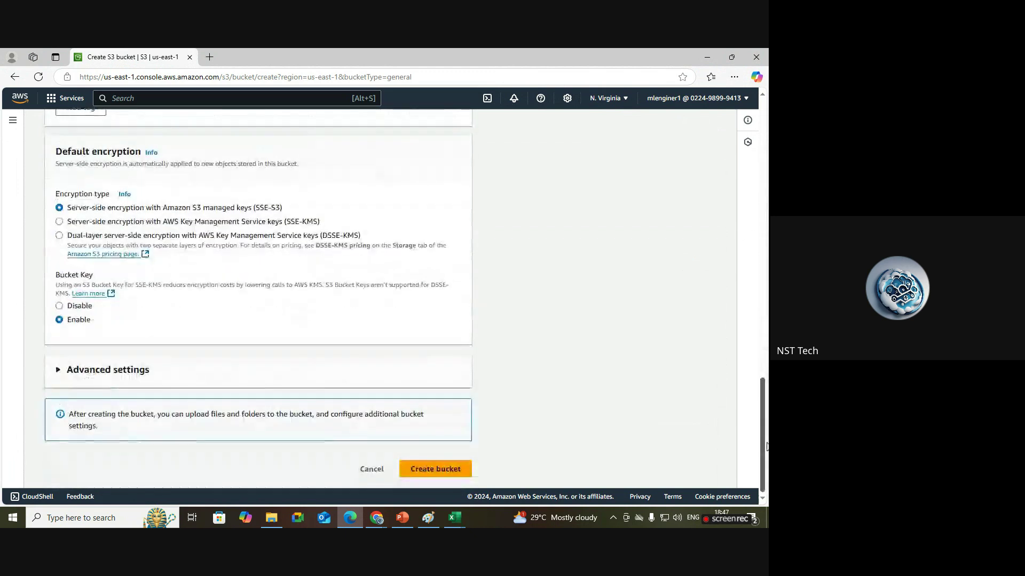
left_click(442, 473)
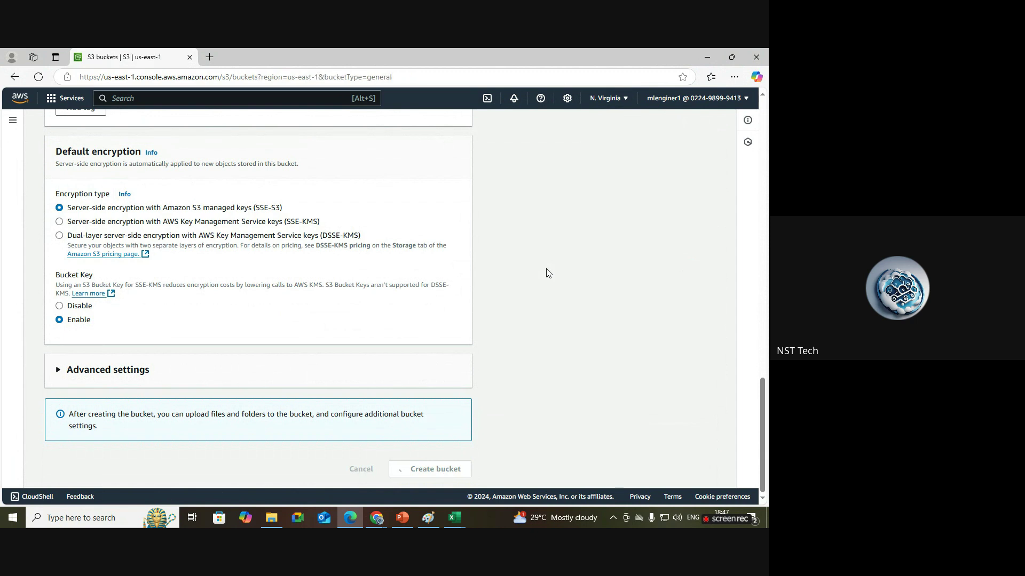
Dismiss the success banner and refresh the bucket list to show testiamuserml1.
left_click_drag(212, 121, 42, 122)
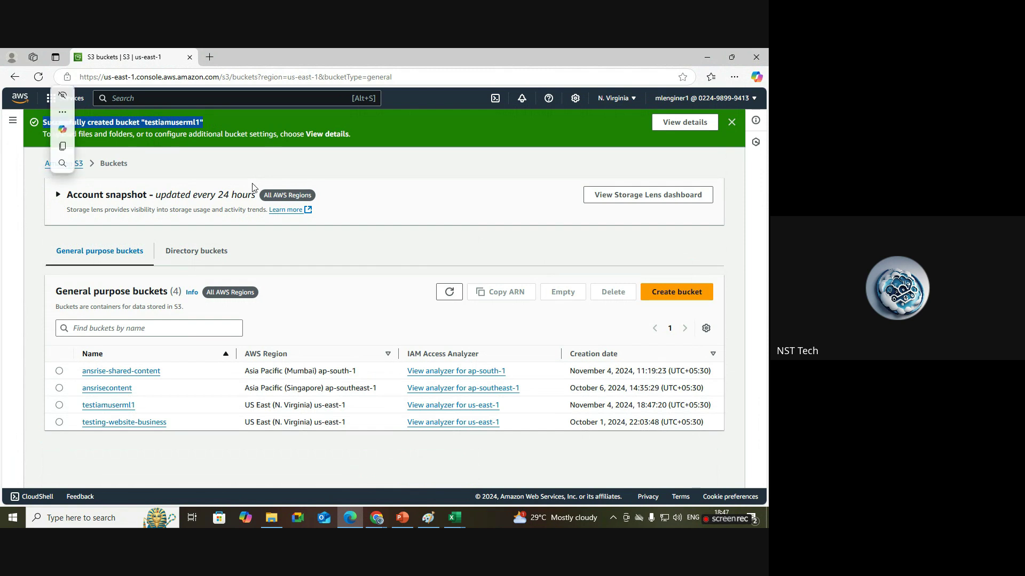
left_click(405, 186)
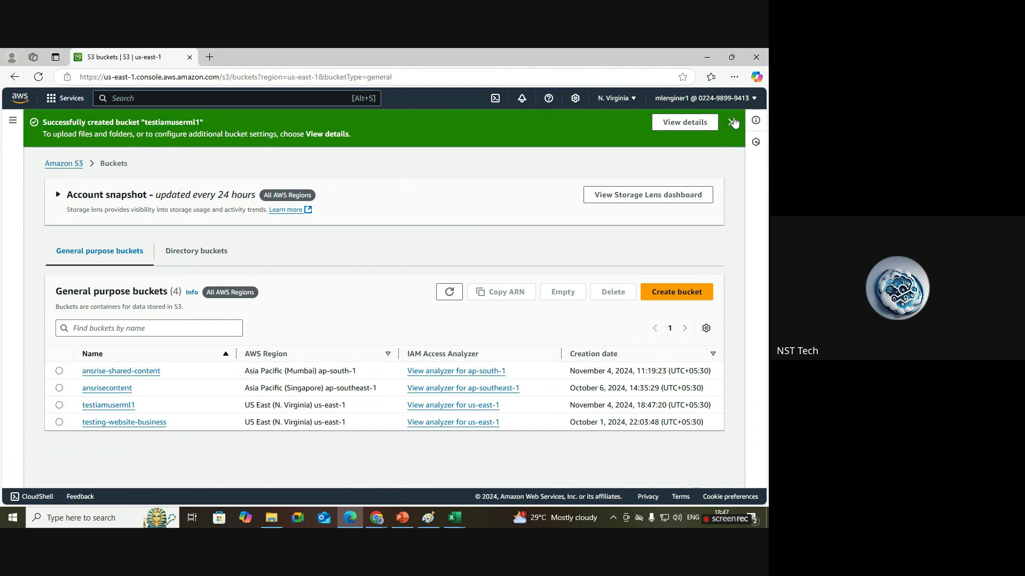
left_click(732, 122)
left_click(450, 254)
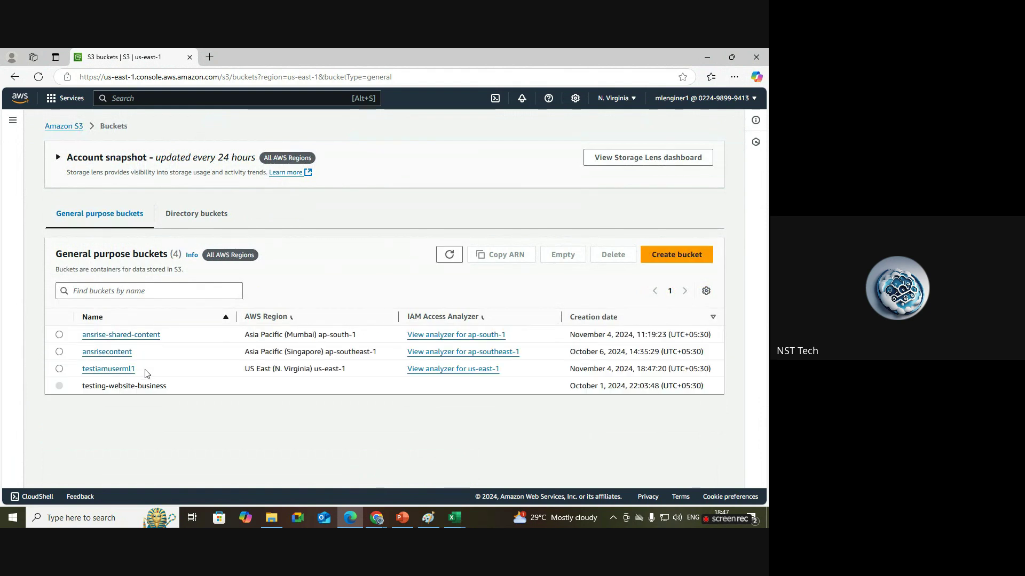
left_click_drag(137, 368, 82, 368)
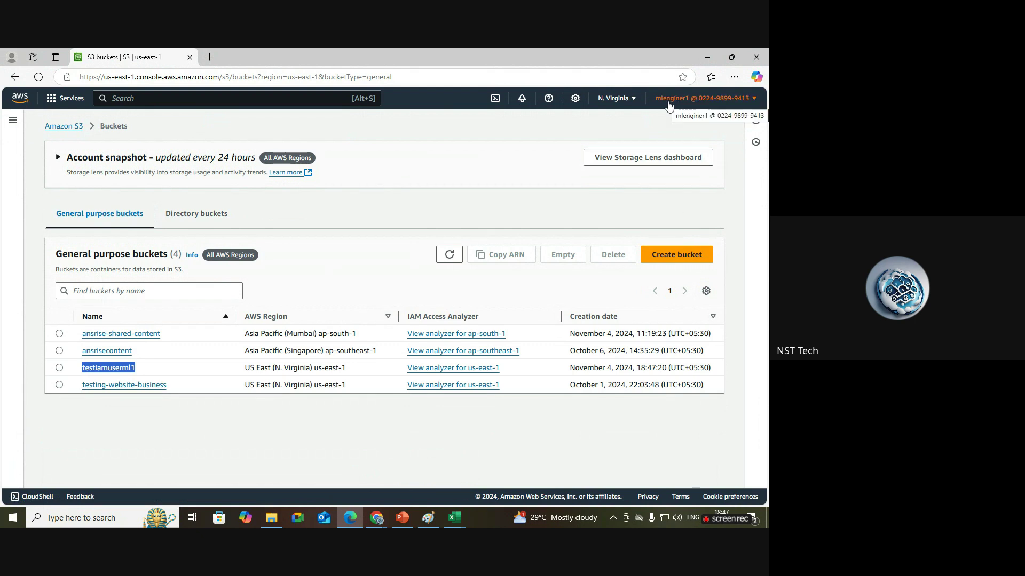
Search for ec2 and open the EC2 service.
left_click(239, 98)
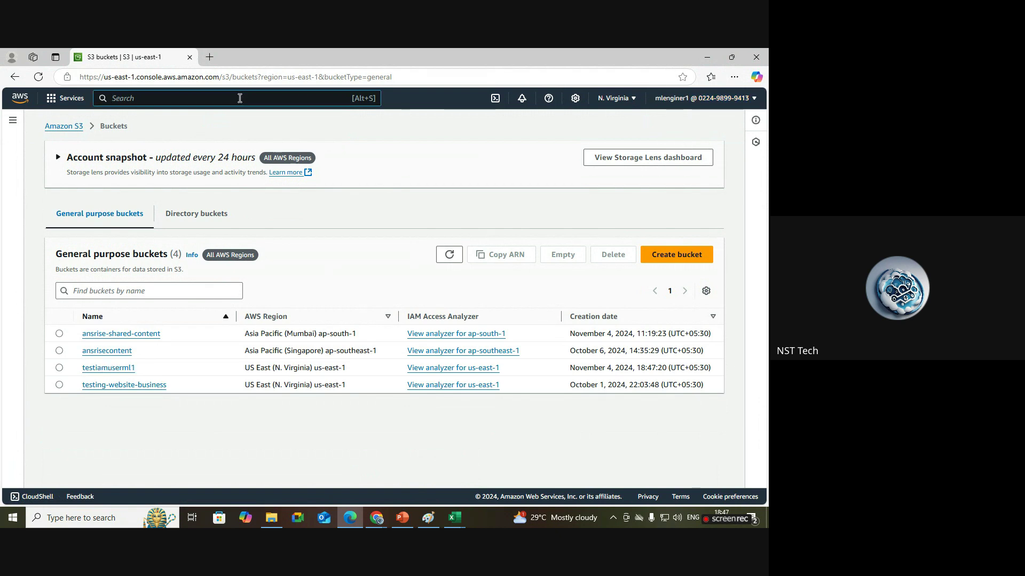
type("ec2")
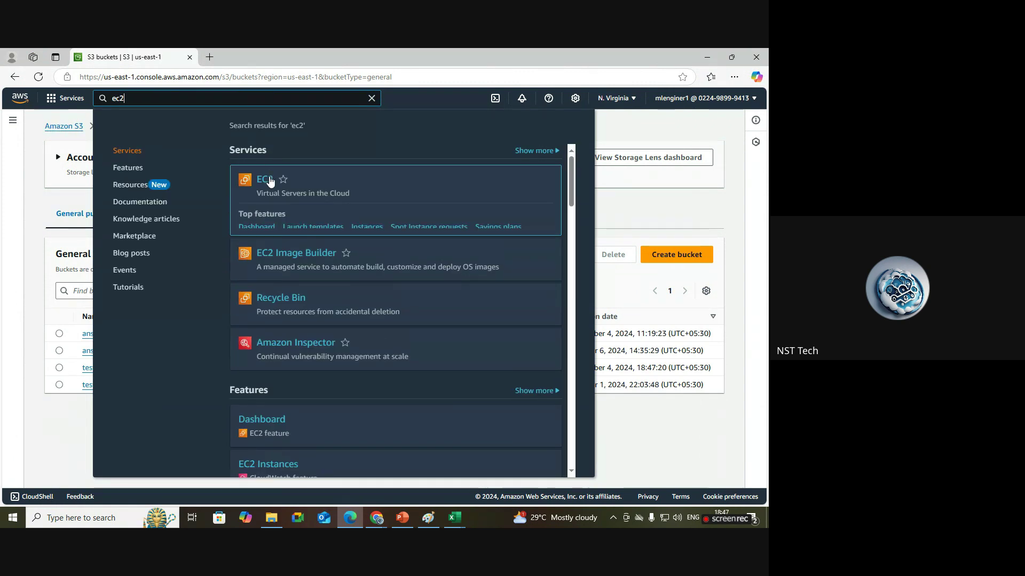
left_click(270, 182)
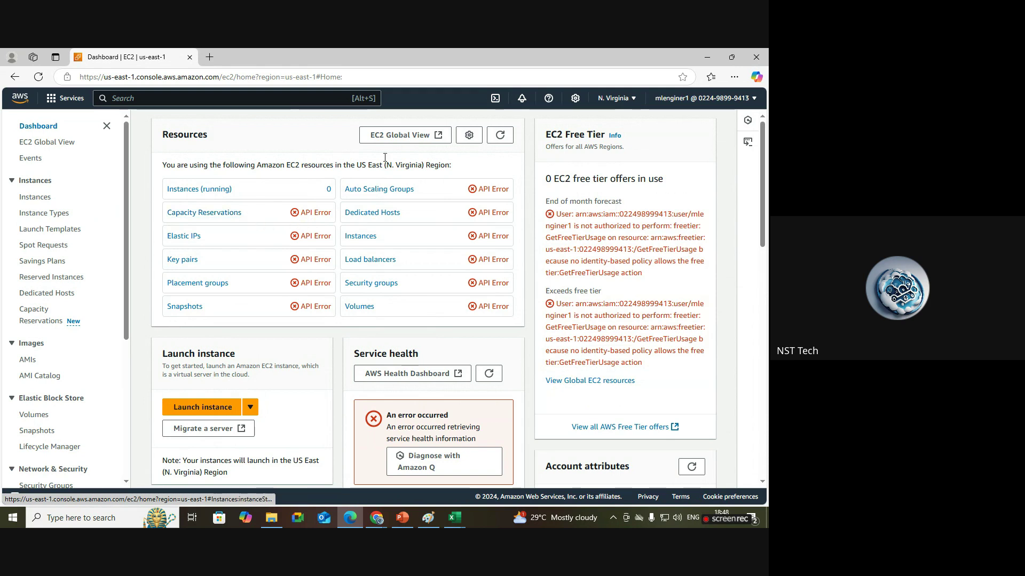
On the developer's EC2 dashboard, refresh the Resources summary to show real counts.
left_click(437, 518)
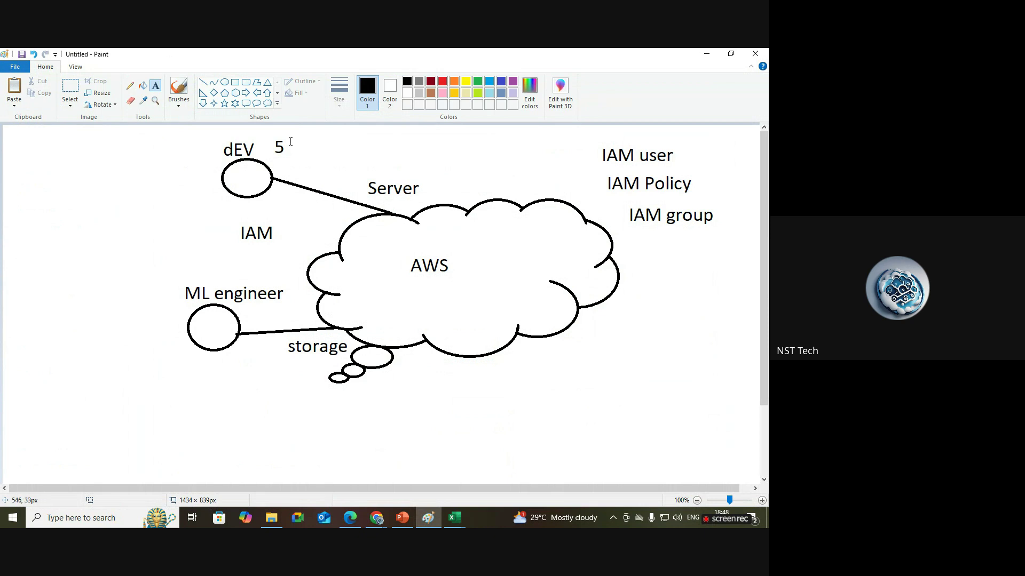
left_click(376, 518)
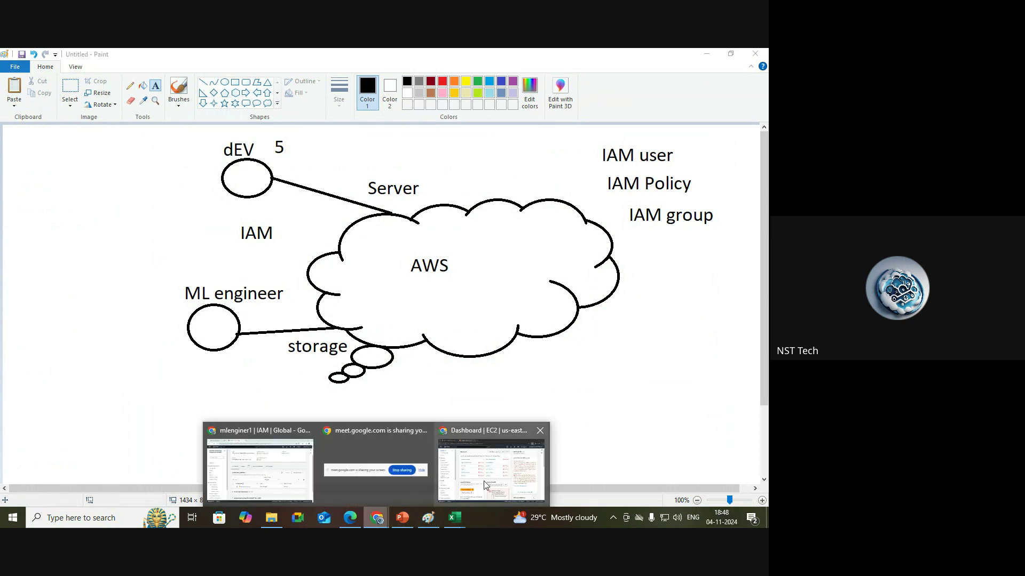
left_click(485, 485)
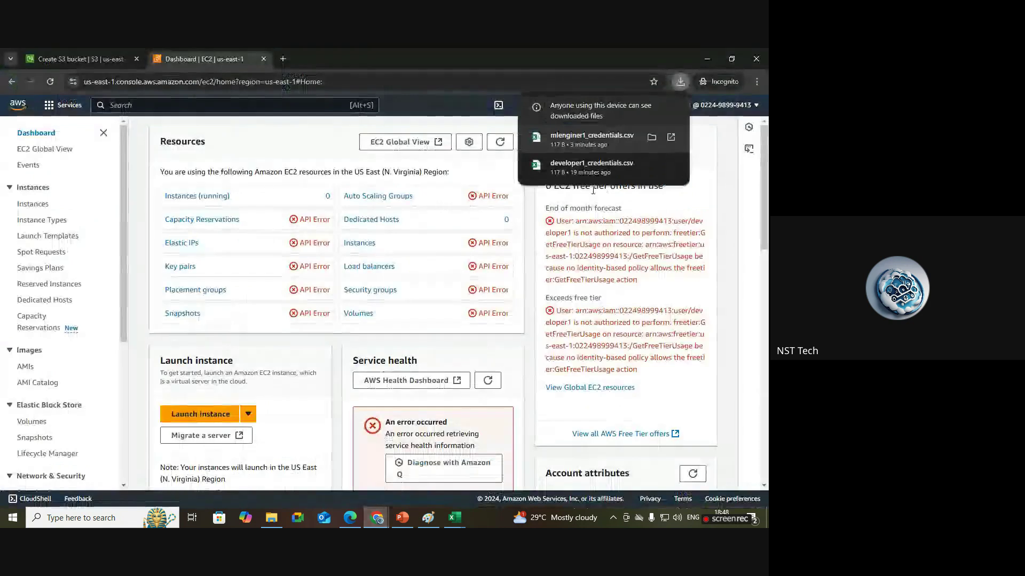
left_click(511, 149)
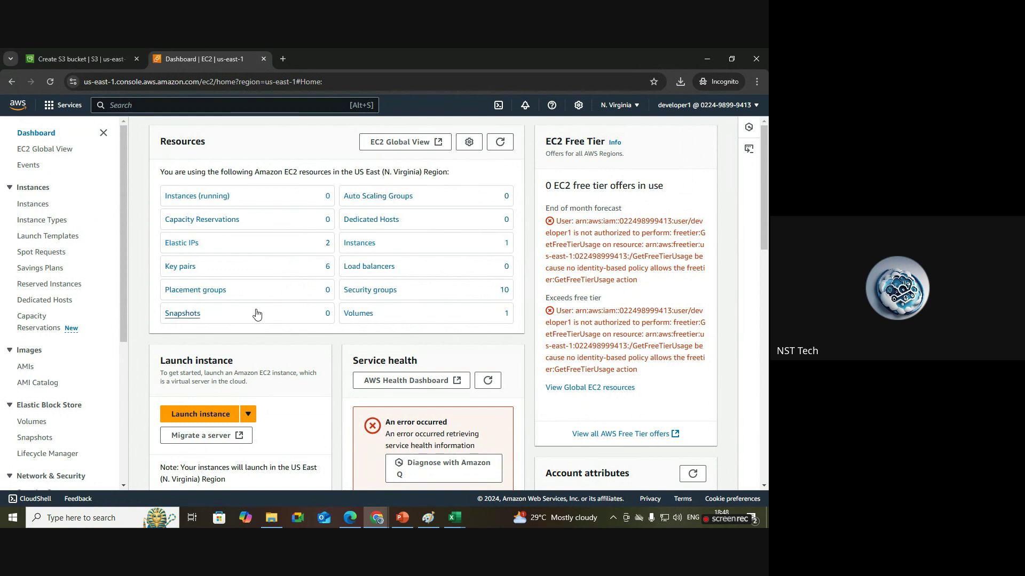
left_click(347, 520)
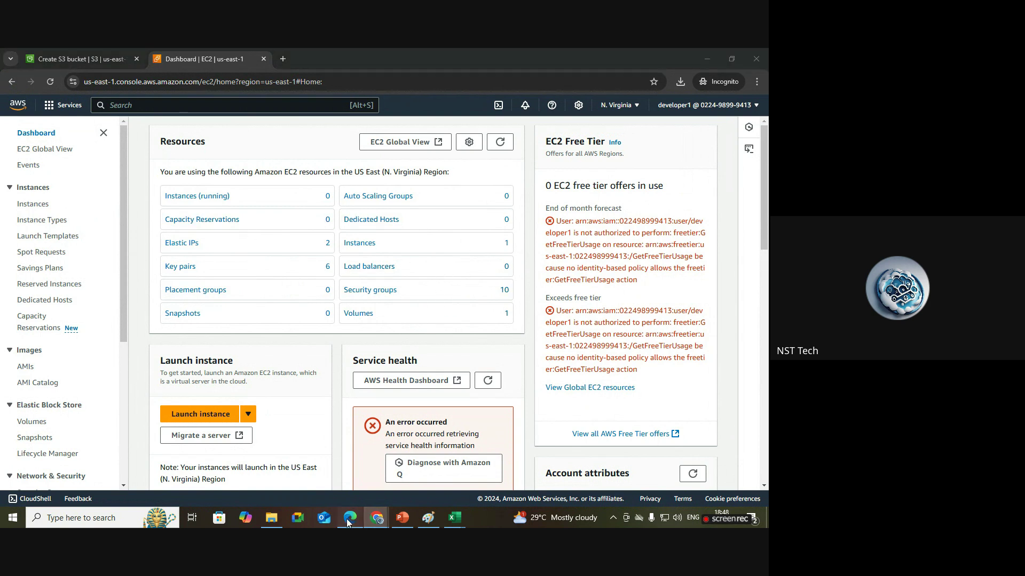
Draw two user circles inside a rounded box labelled 'Developer group' below the diagram.
left_click(429, 518)
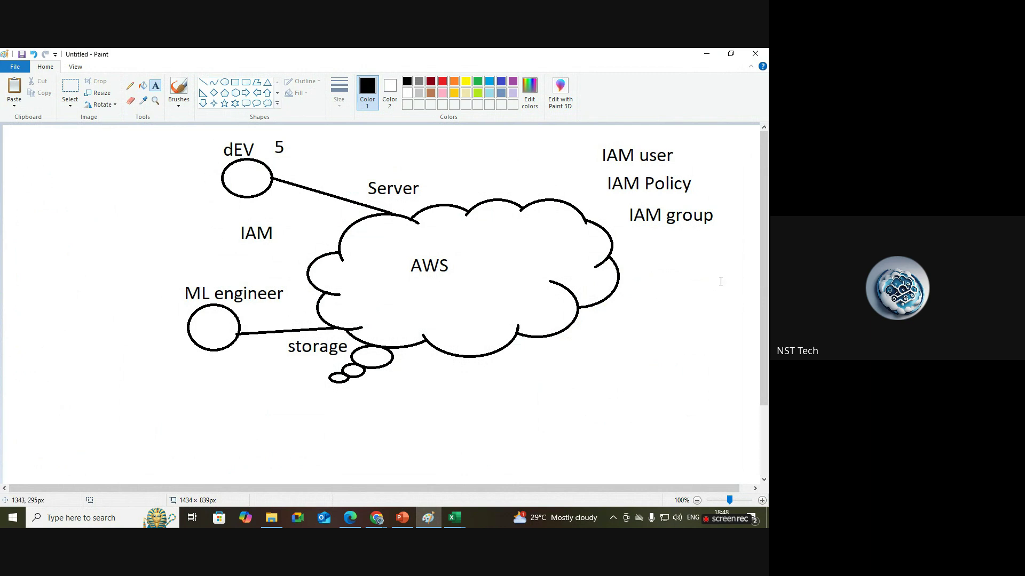
left_click_drag(767, 322, 766, 391)
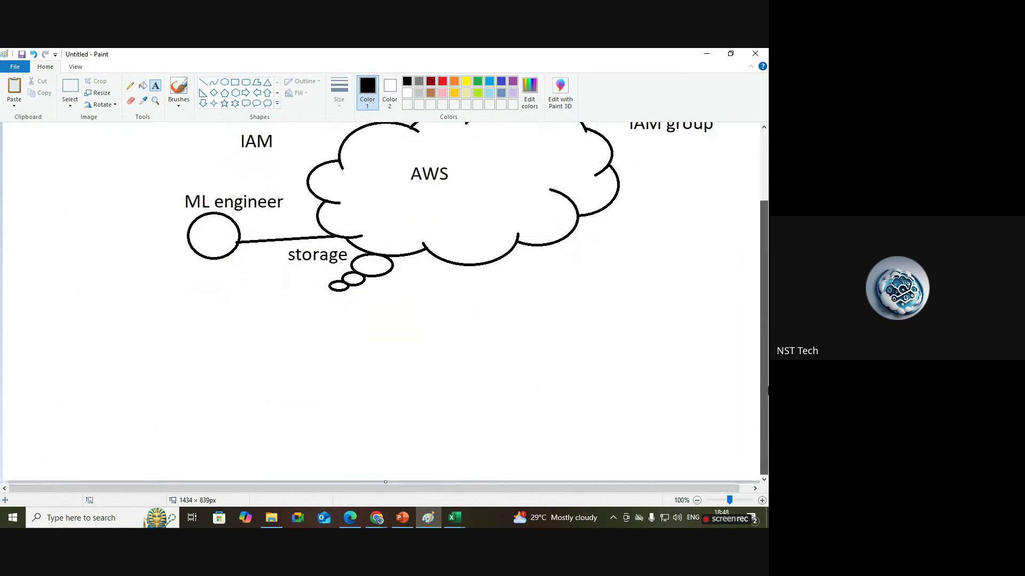
left_click(225, 82)
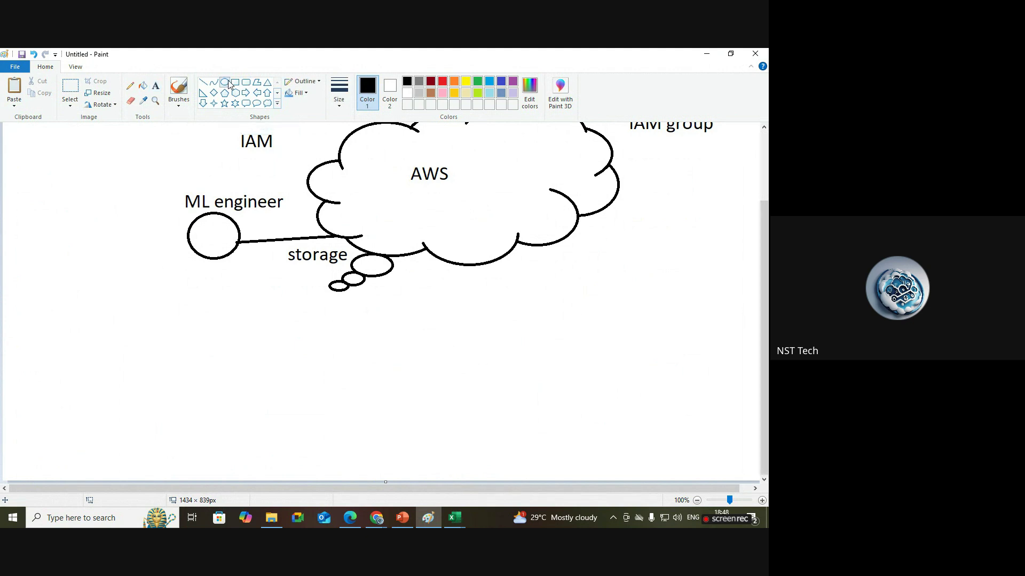
mouse_move(129, 339)
left_mouse_down()
mouse_move(178, 360)
mouse_move(166, 373)
left_mouse_up()
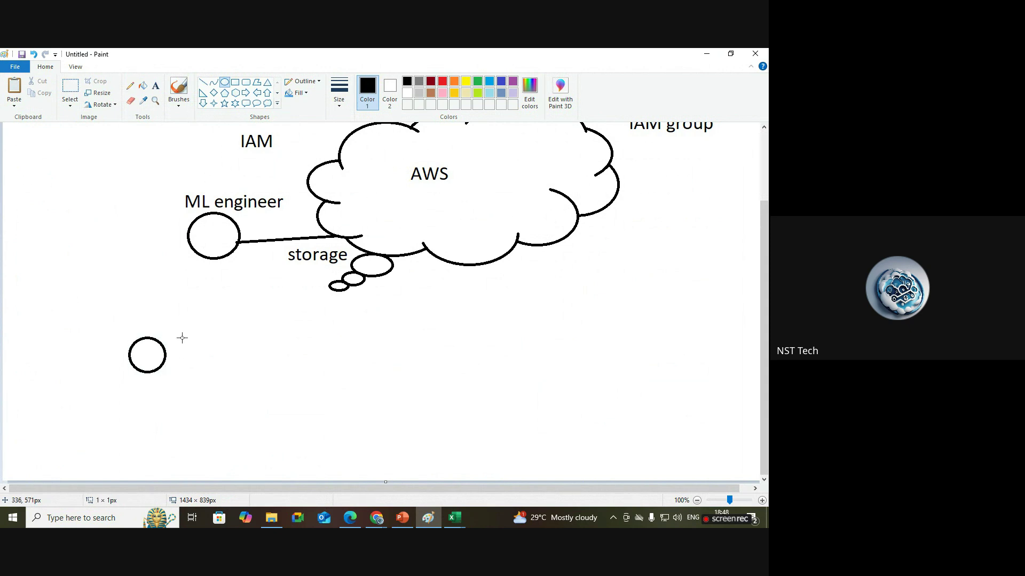
left_click_drag(181, 337, 215, 373)
left_click(247, 83)
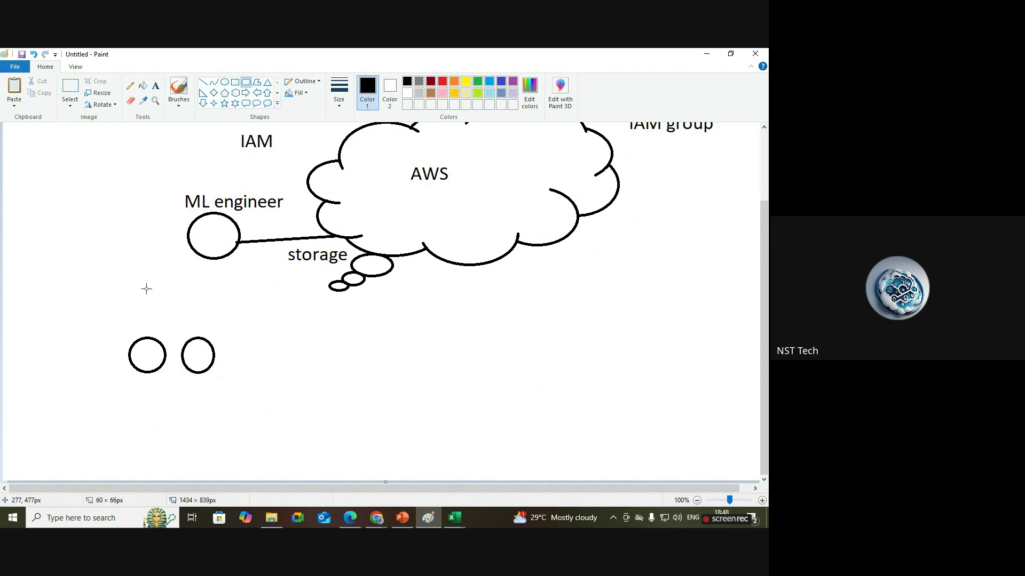
left_click_drag(112, 326, 229, 391)
left_click(155, 85)
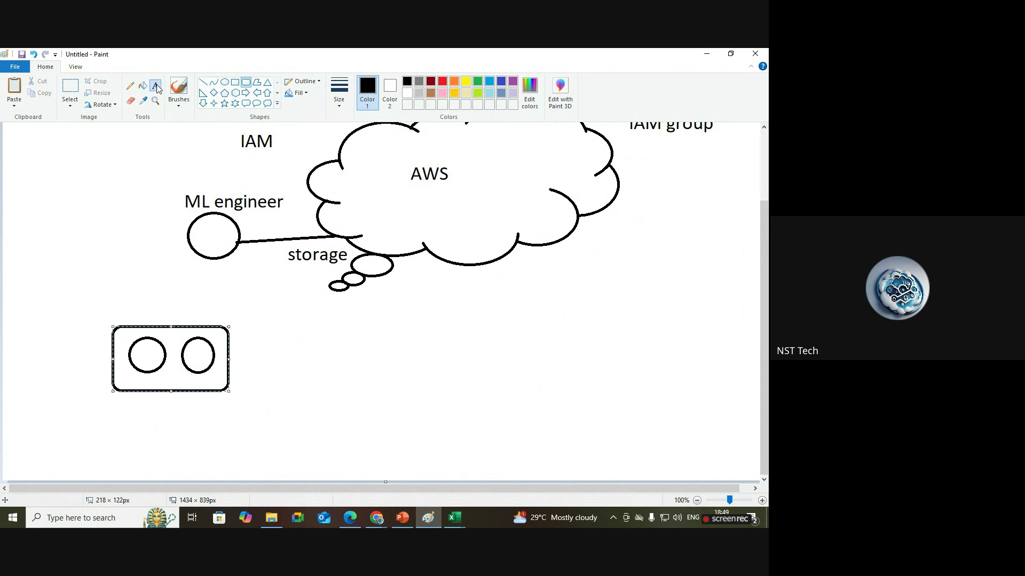
left_click(131, 312)
type("Develp")
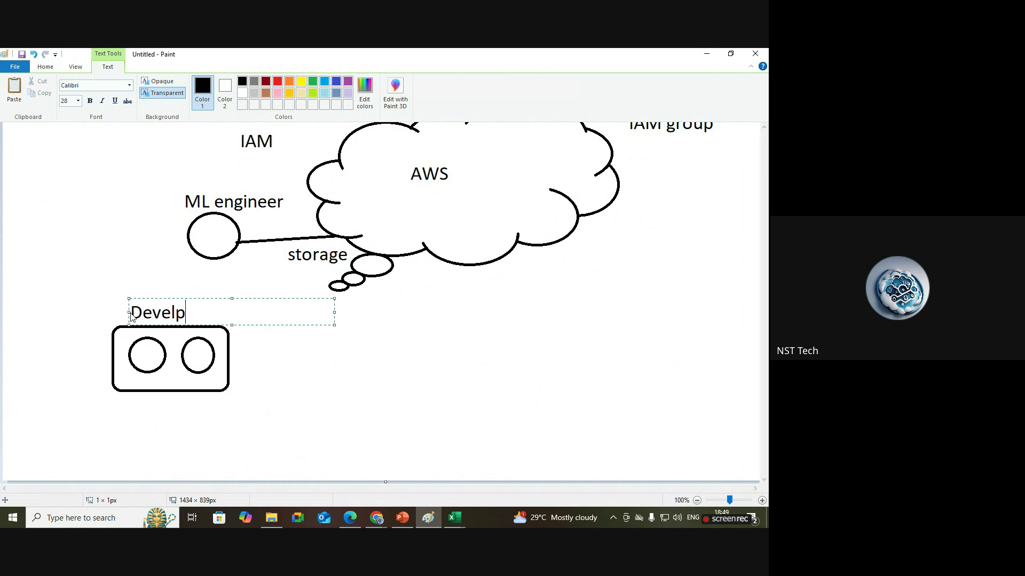
key("BackSpace")
type("oper group")
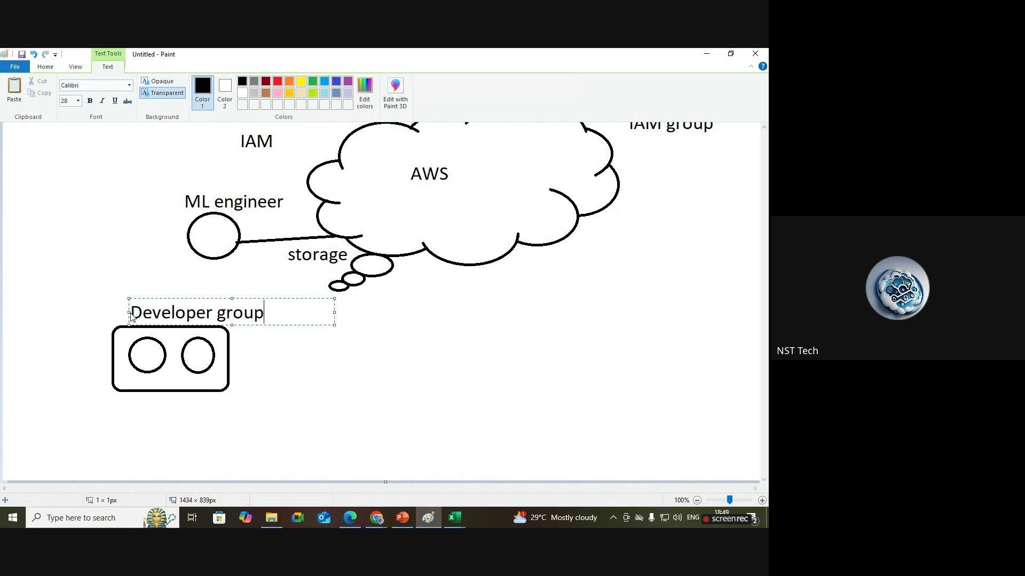
left_click(277, 398)
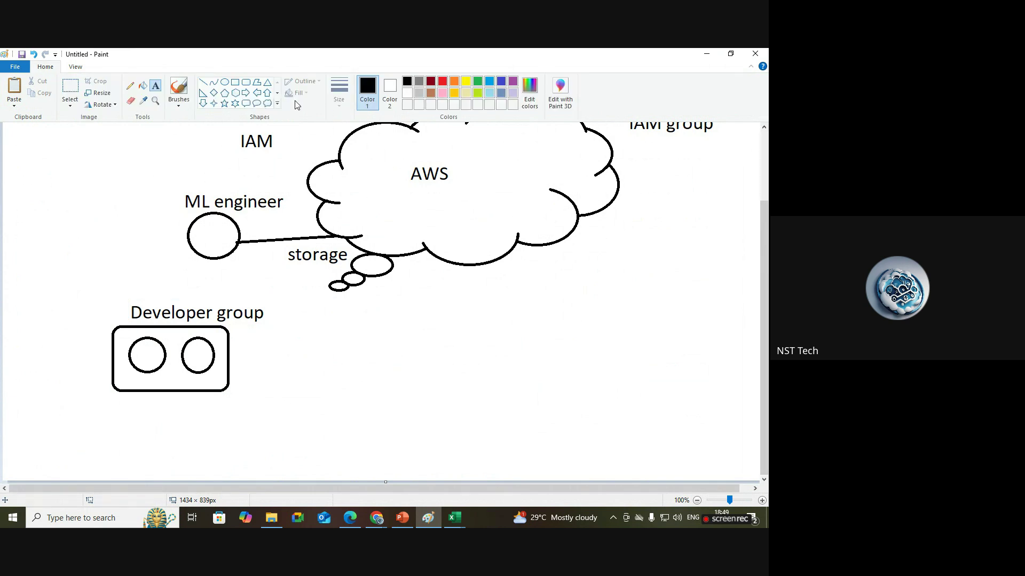
Draw a second rounded box to the right with two user circles, labelled 'ML Team'.
left_click(245, 82)
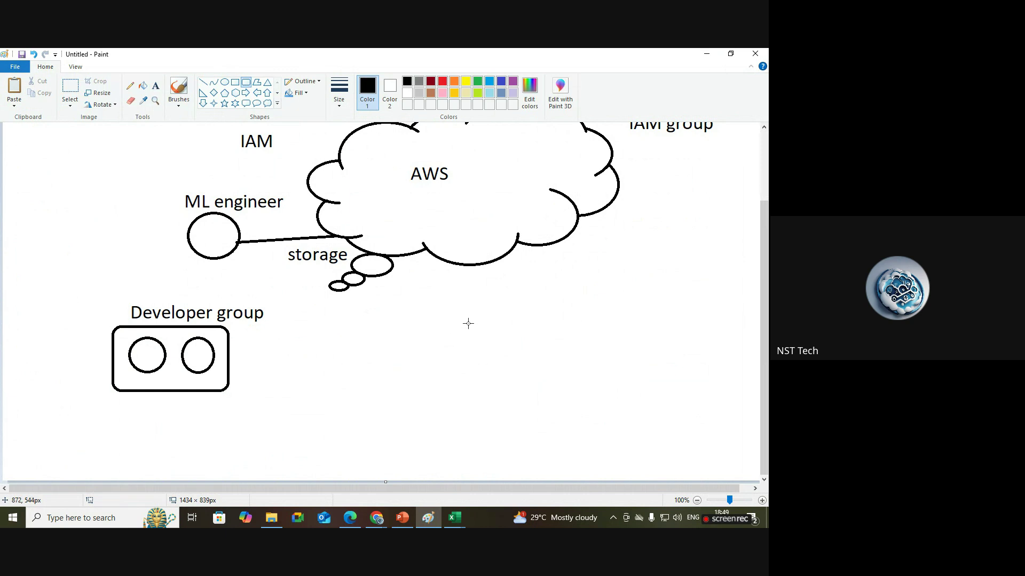
left_click_drag(468, 323, 638, 396)
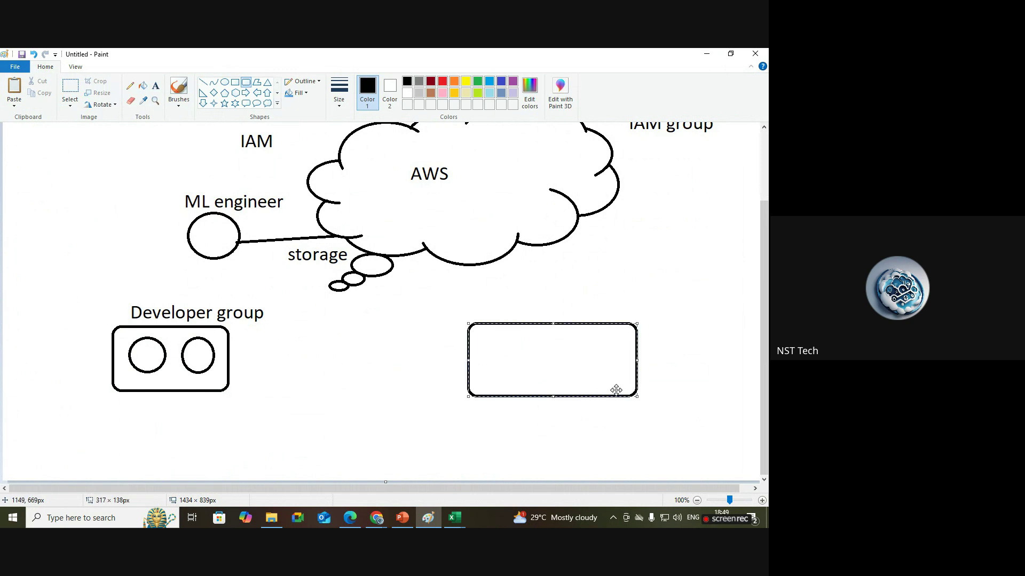
left_click(224, 84)
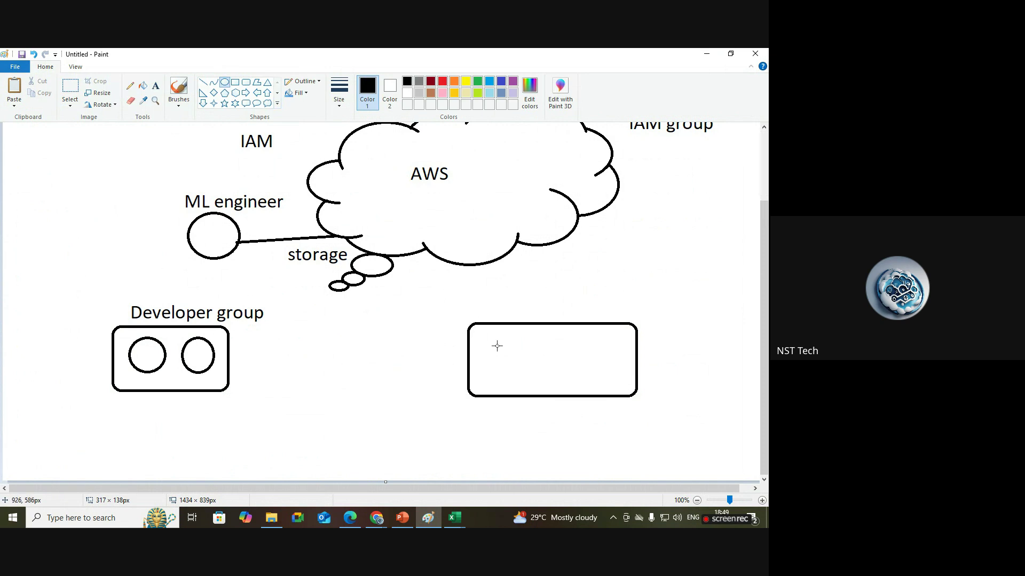
left_click_drag(497, 346, 530, 378)
left_click_drag(567, 342, 594, 372)
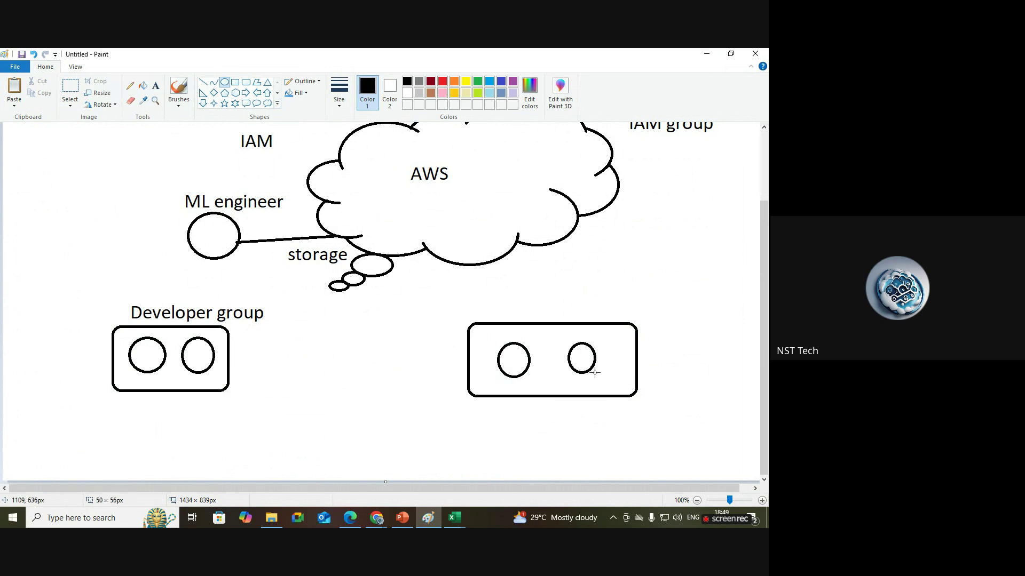
left_click(155, 85)
left_click(483, 297)
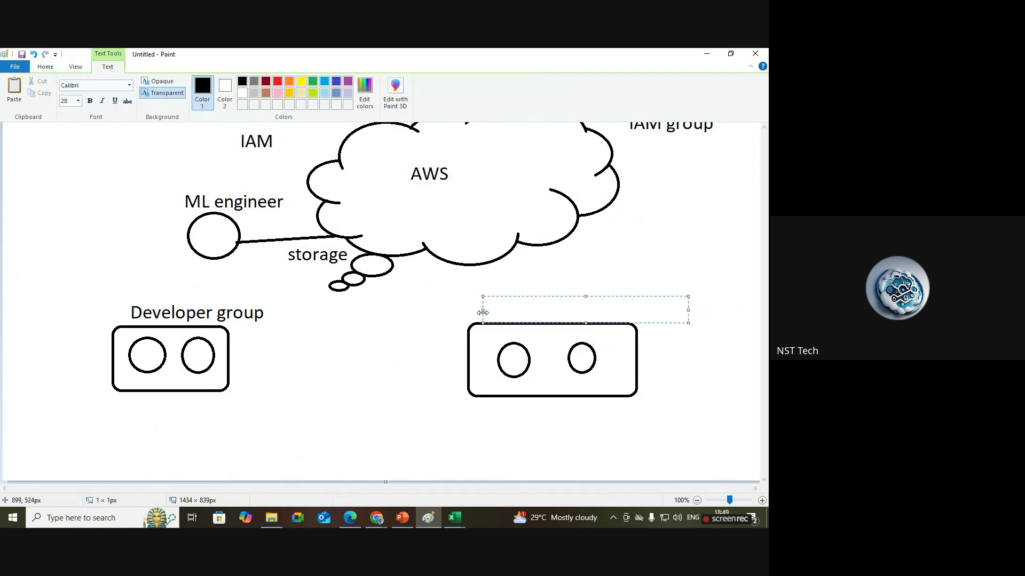
type("ML Team")
left_click(410, 393)
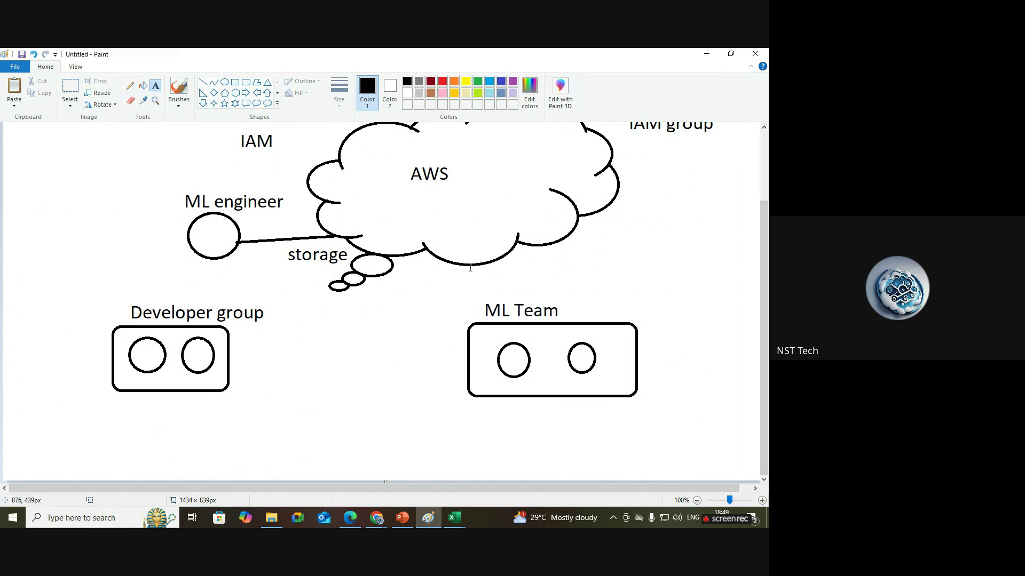
Draw straight lines from the Developer group and ML Team boxes up to the AWS cloud.
scroll(768, 362, "up", 1)
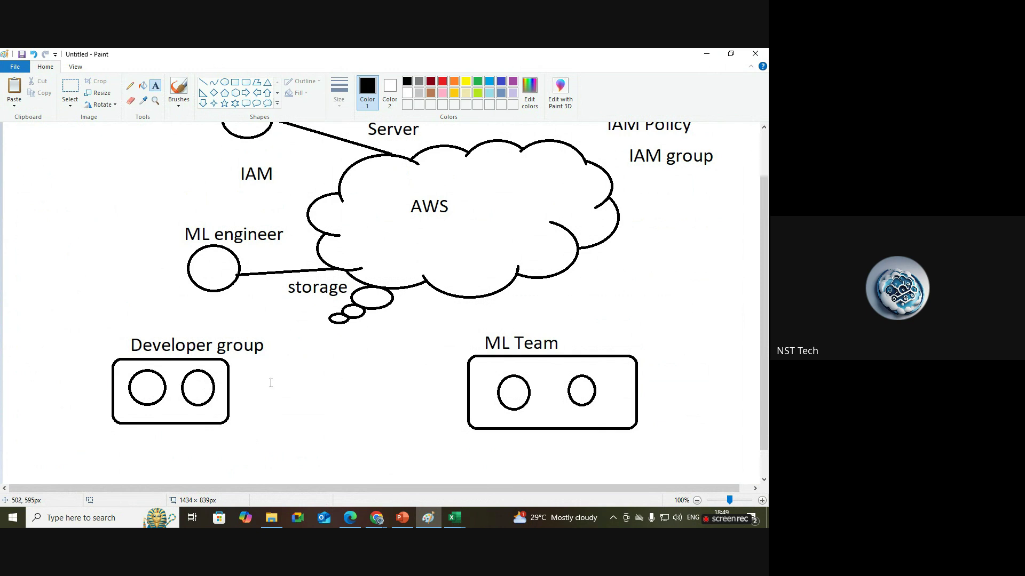
left_click(203, 82)
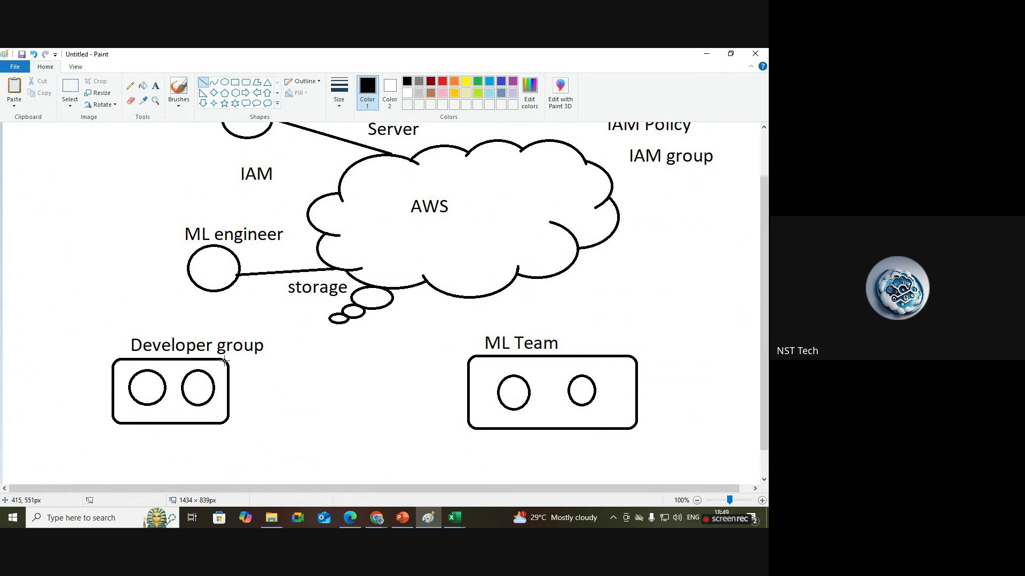
left_click_drag(230, 364, 417, 291)
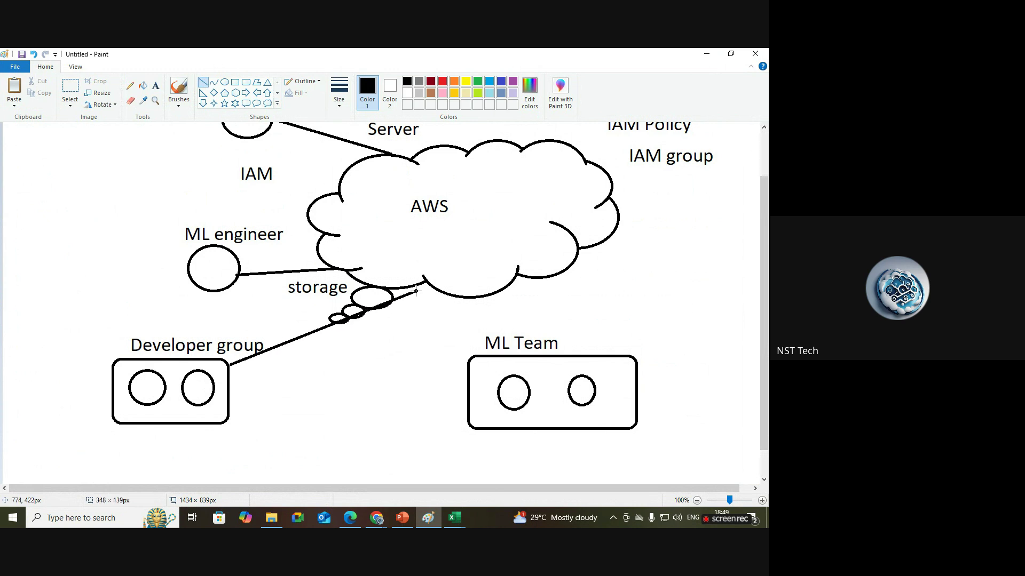
left_click_drag(492, 355, 414, 289)
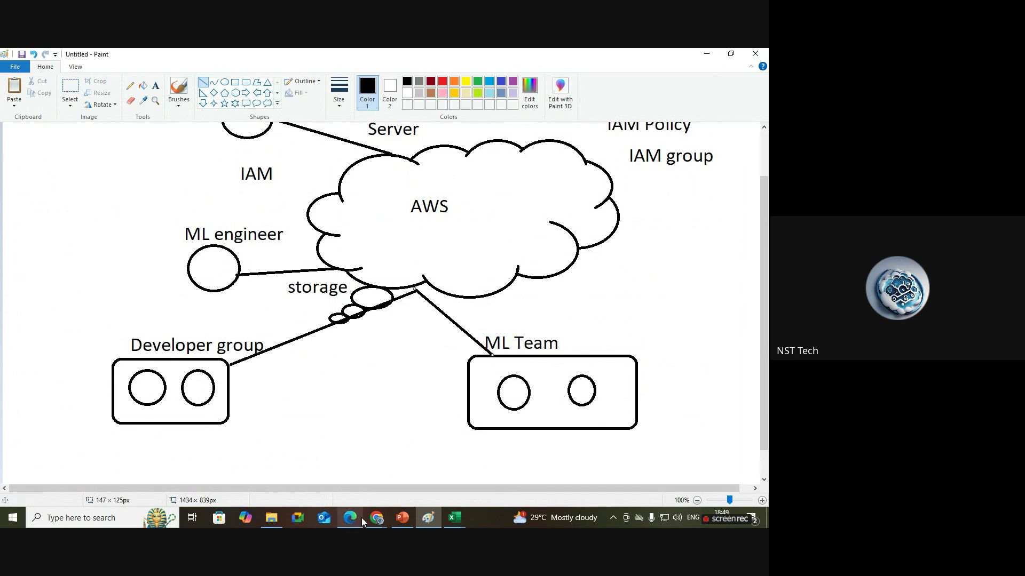
mouse_move(376, 518)
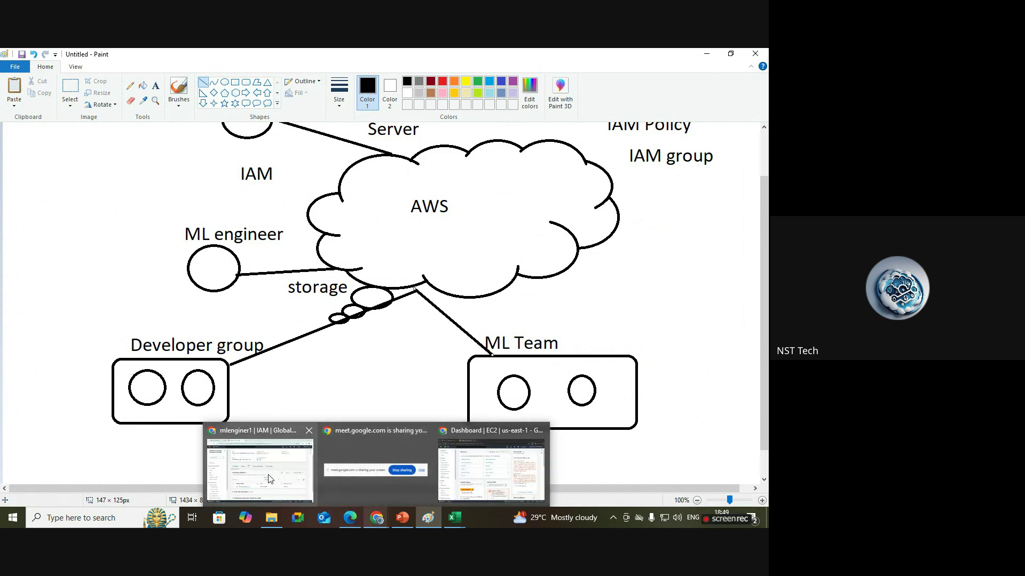
From the IAM Users list, open developer1 and mlenginer1 via 'Open link in new tab'.
left_click(282, 484)
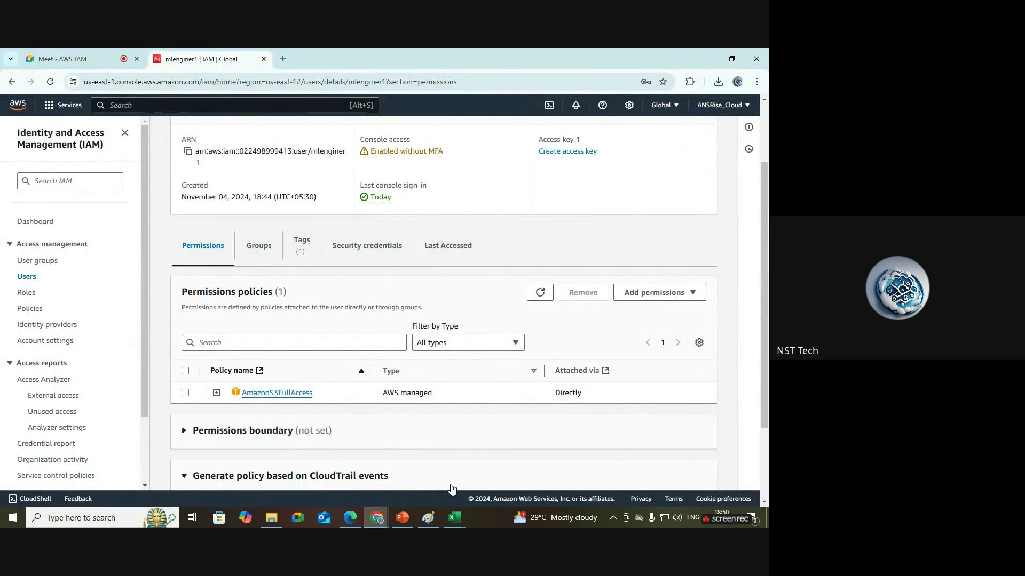
scroll(767, 213, "up", 2)
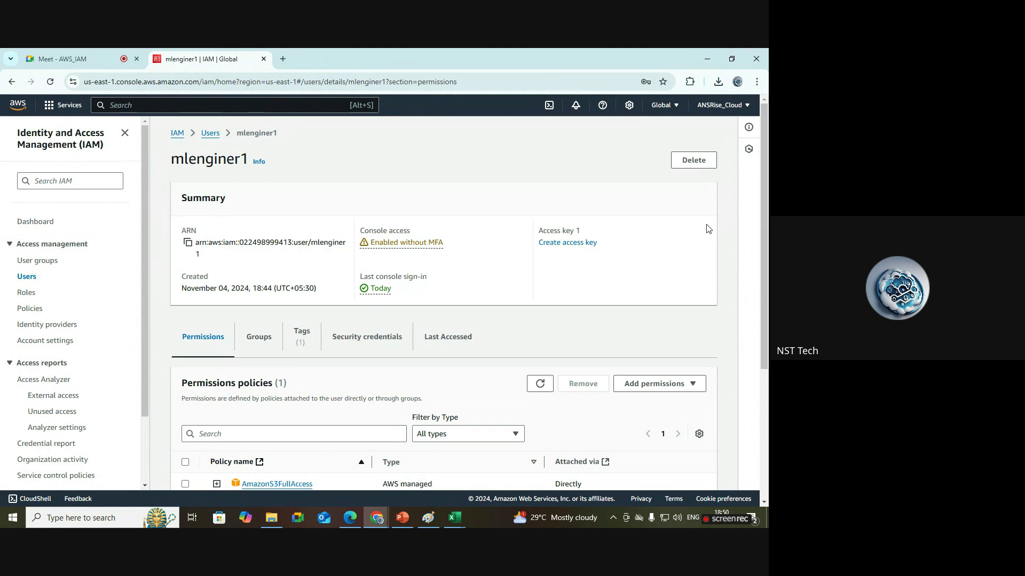
left_click(211, 134)
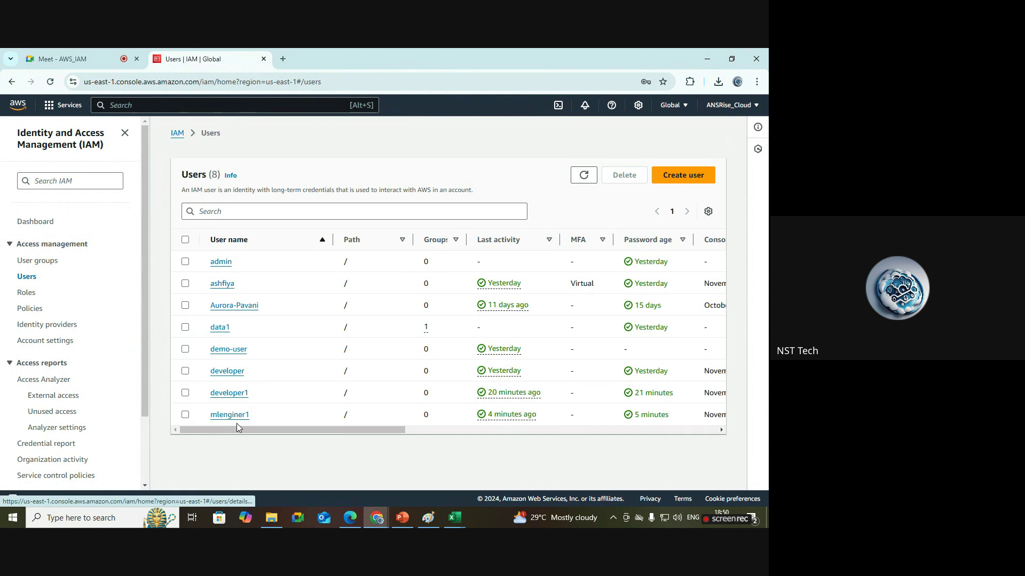
left_click_drag(316, 431, 281, 443)
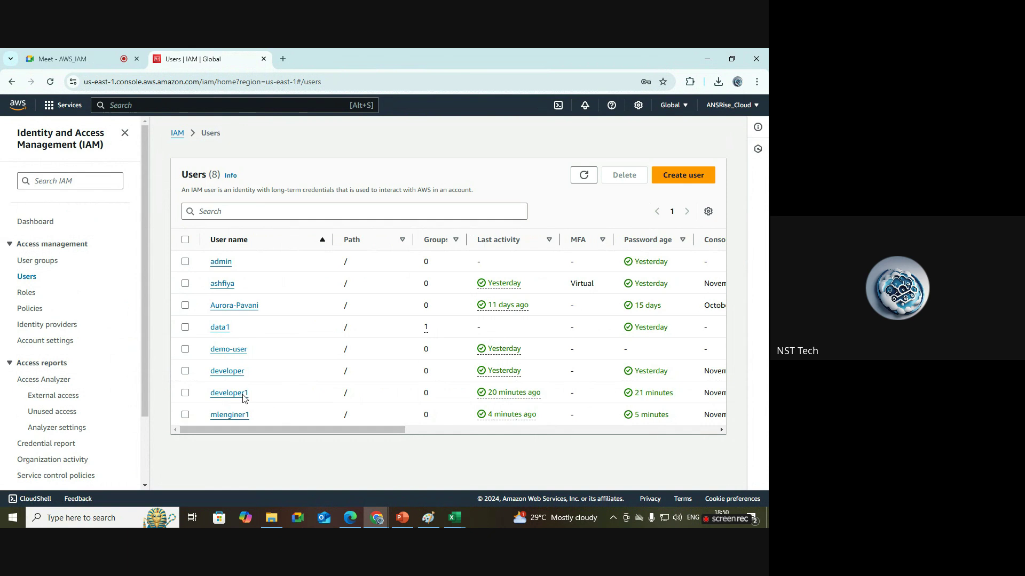
right_click(236, 395)
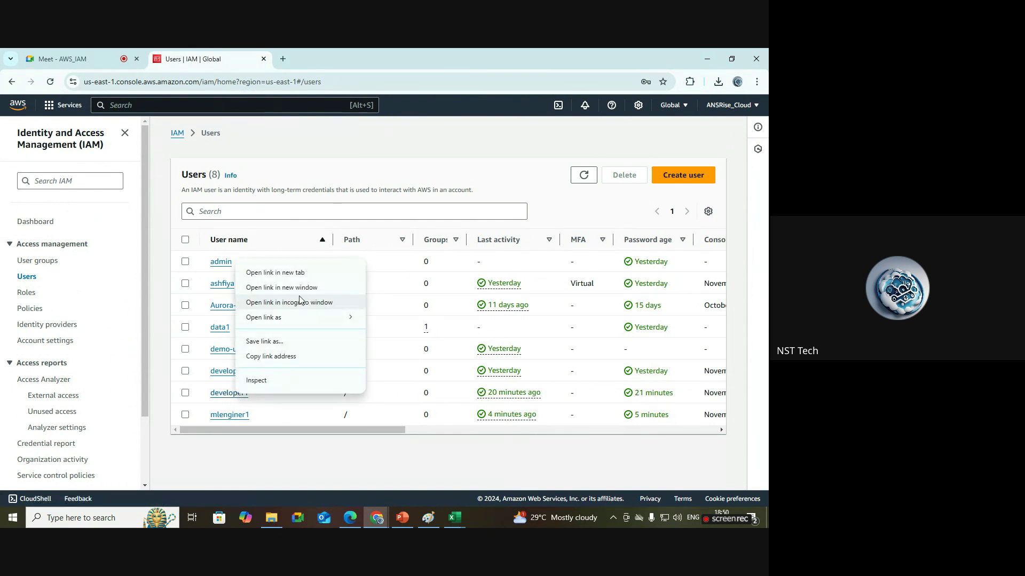
left_click(275, 273)
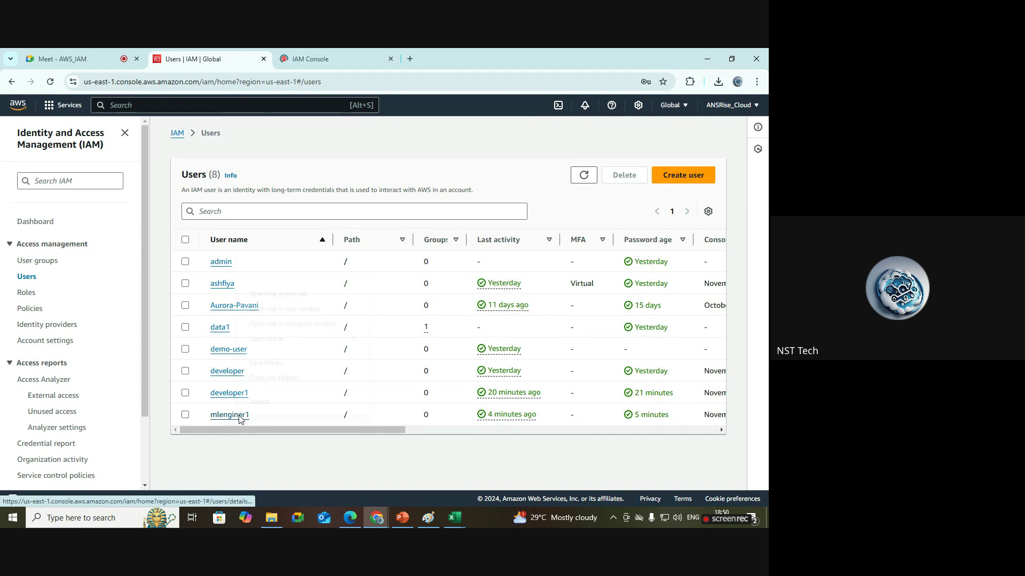
right_click(239, 417)
left_click(283, 291)
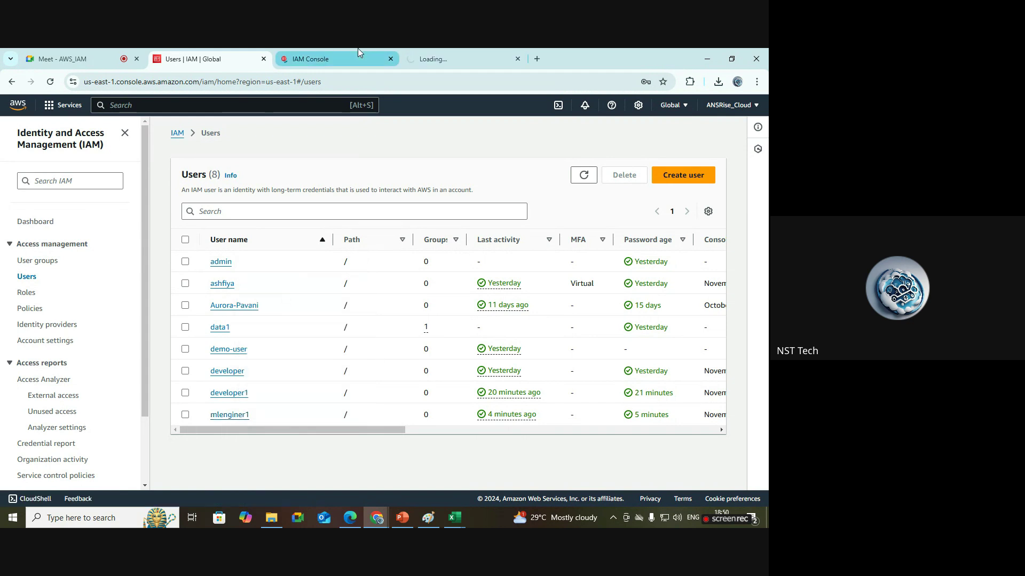
left_click(435, 58)
Remove the AmazonEC2FullAccess policy from developer1.
left_click(332, 51)
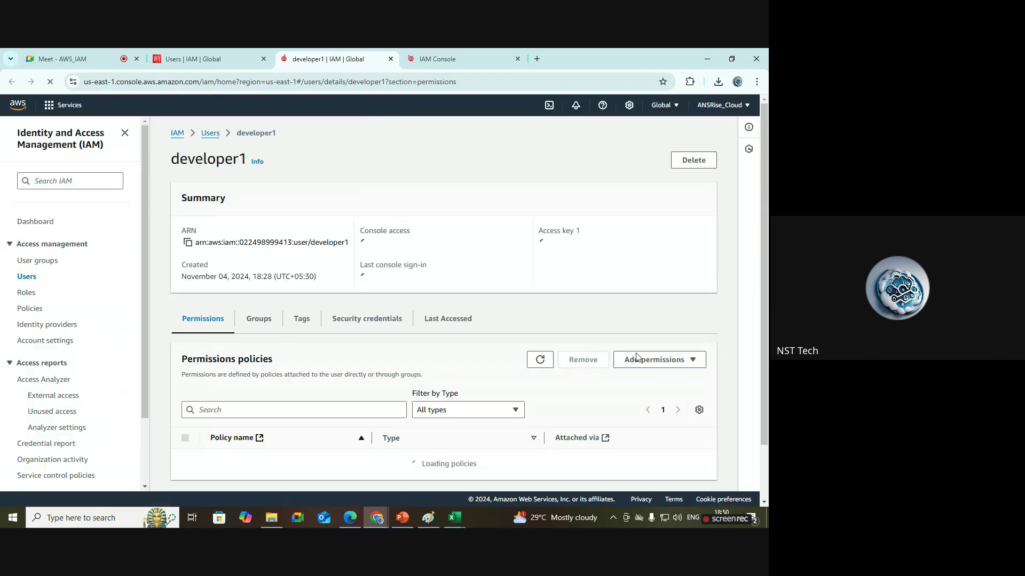
scroll(767, 256, "down", 1)
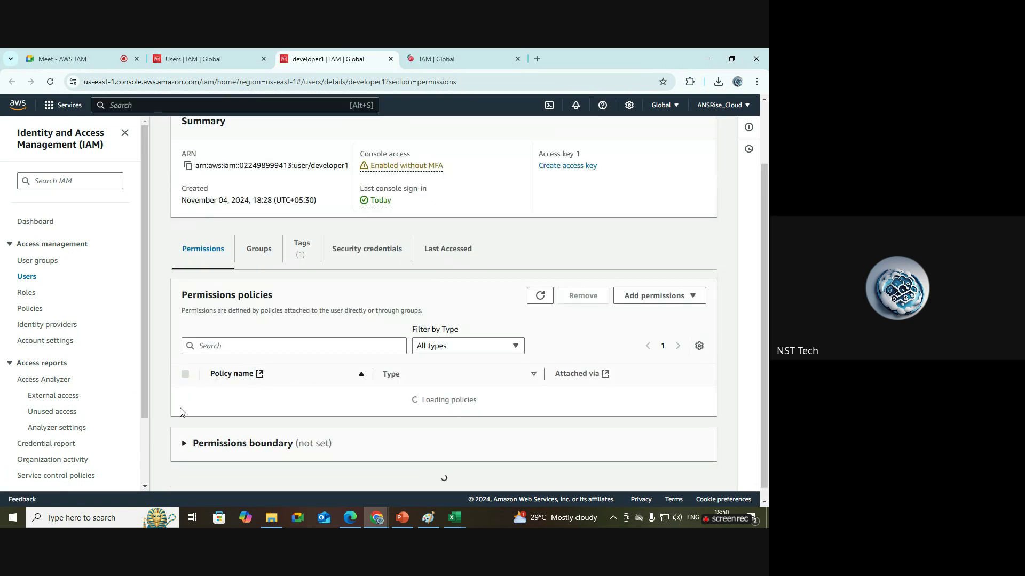
left_click(186, 396)
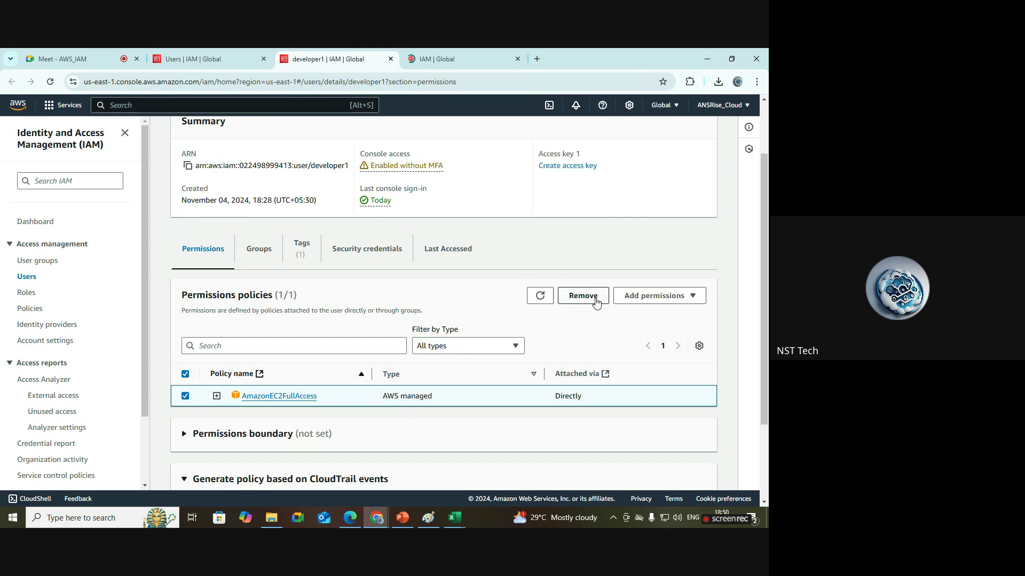
left_click(595, 297)
left_click(495, 337)
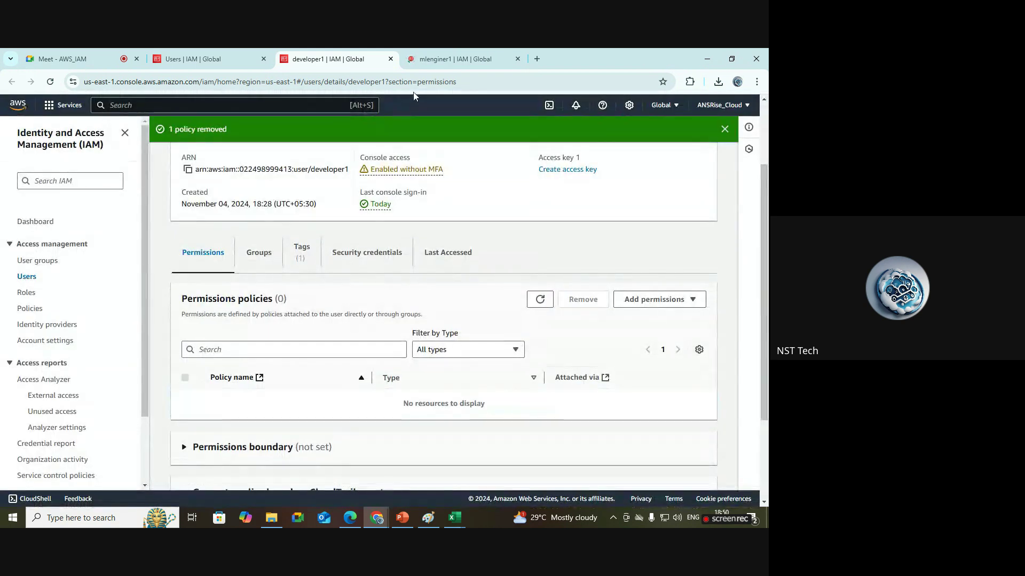
Remove the AmazonS3FullAccess policy from mlenginer1 and dismiss its confirmation banner.
left_click(450, 60)
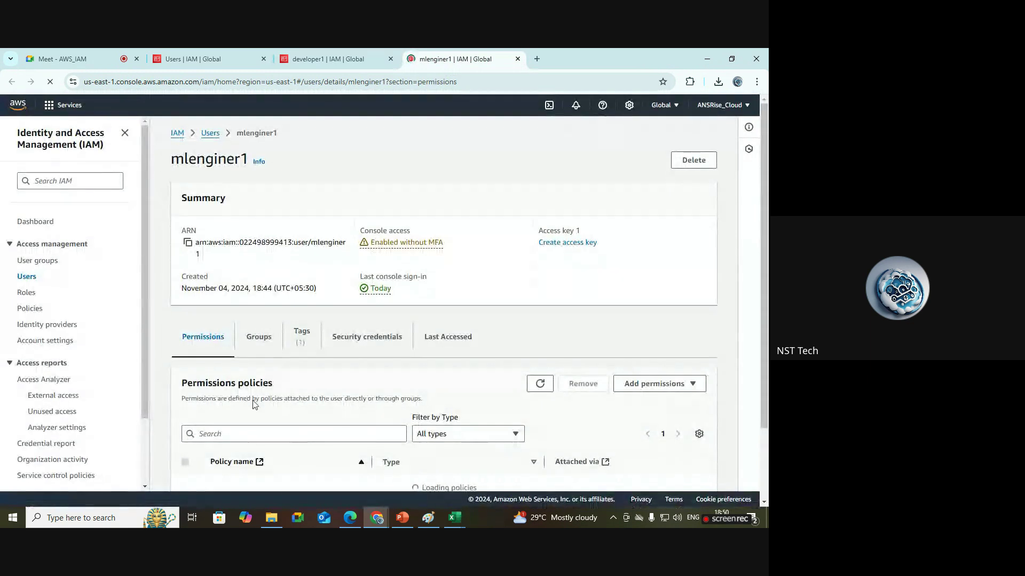
scroll(278, 331, "down", 2)
left_click(185, 406)
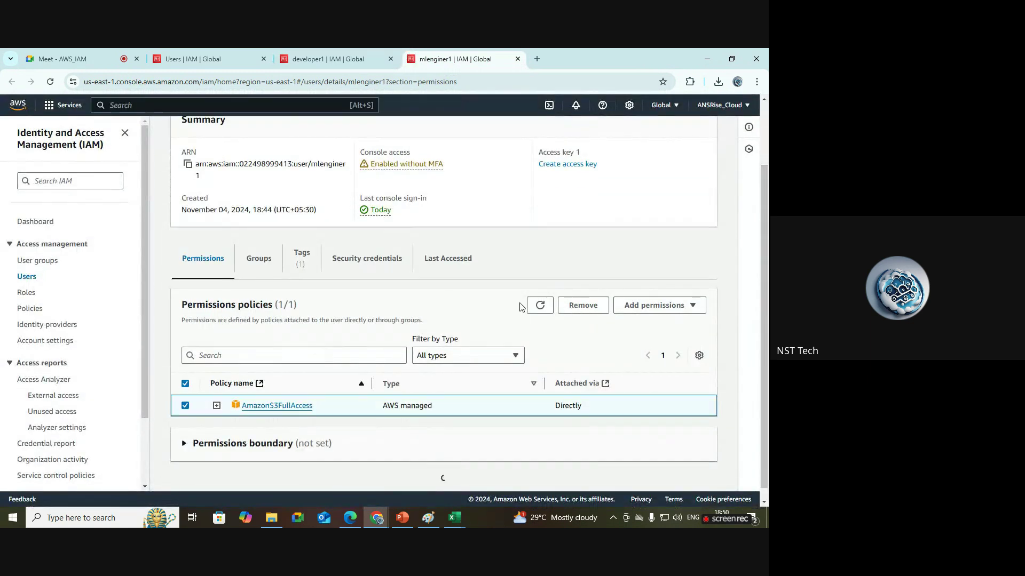
left_click(583, 305)
left_click(502, 338)
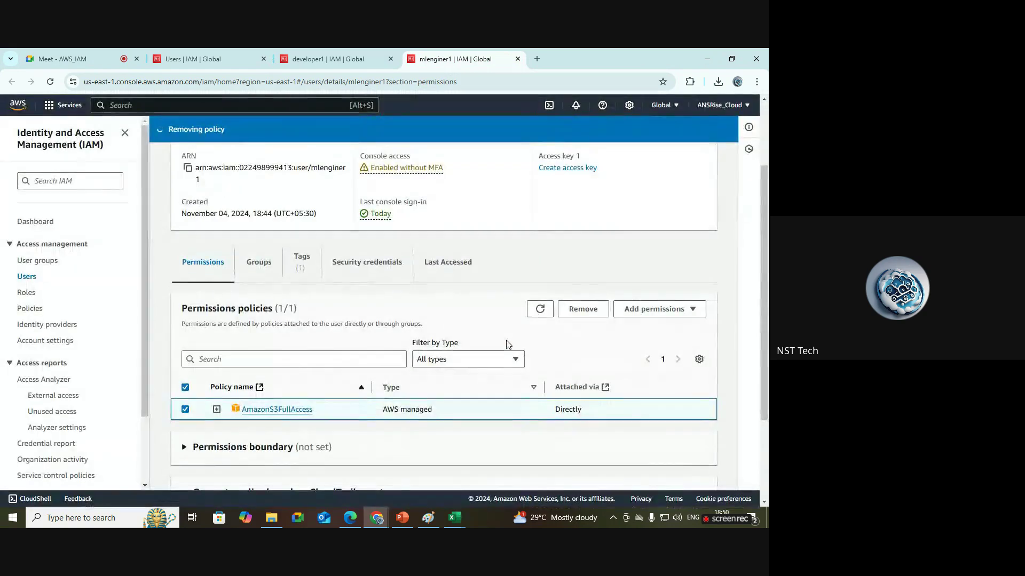
left_click(724, 129)
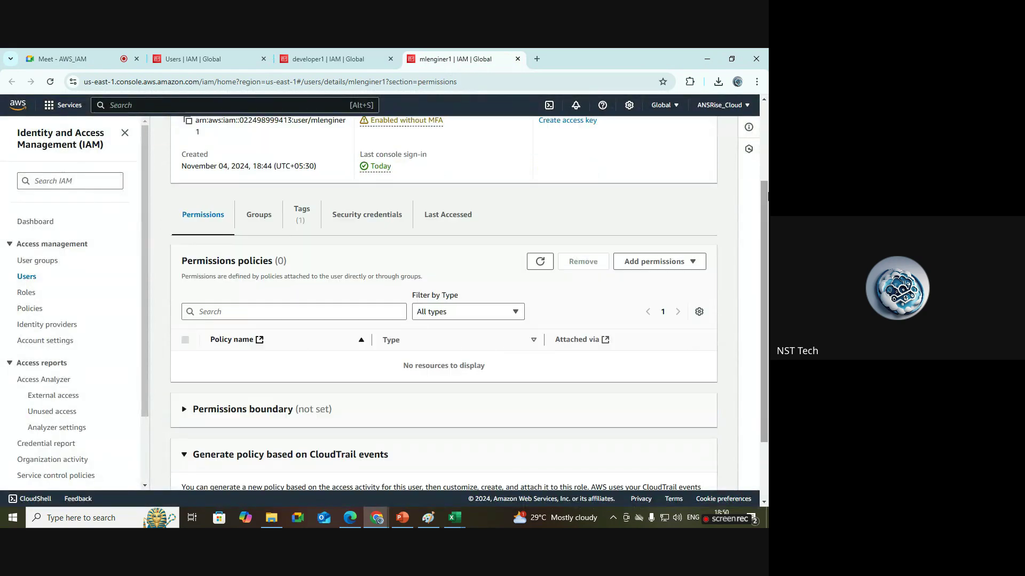
scroll(663, 123, "up", 3)
Dismiss developer1's policy-removed banner and go back to the Paint diagram.
left_click(328, 58)
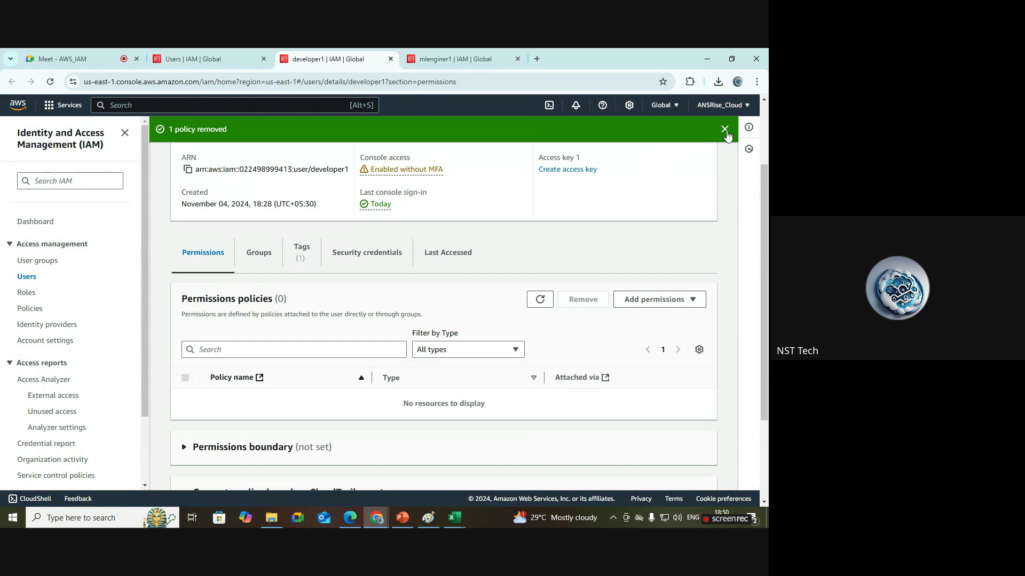
left_click(724, 129)
scroll(703, 249, "up", 3)
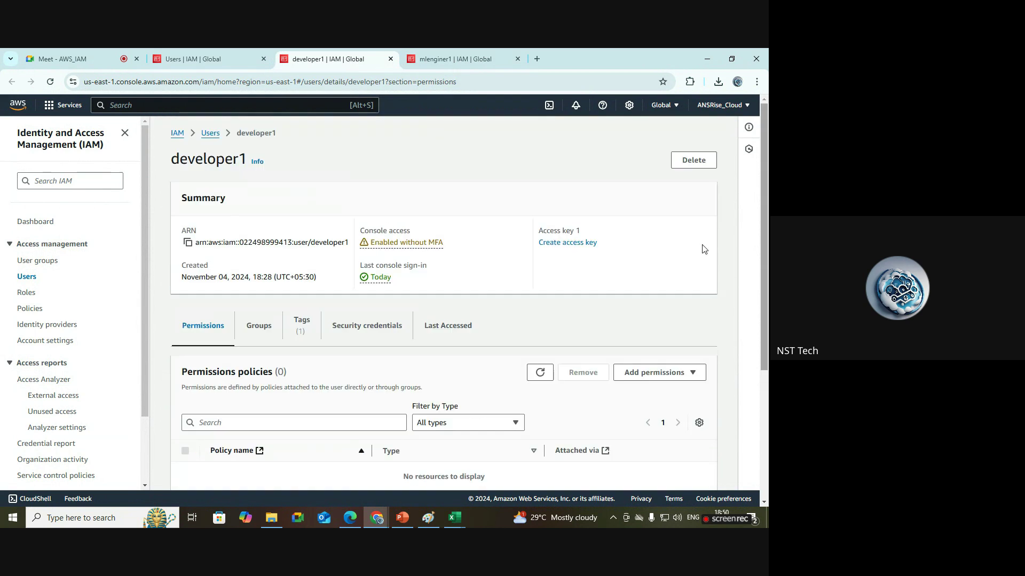
left_click(428, 518)
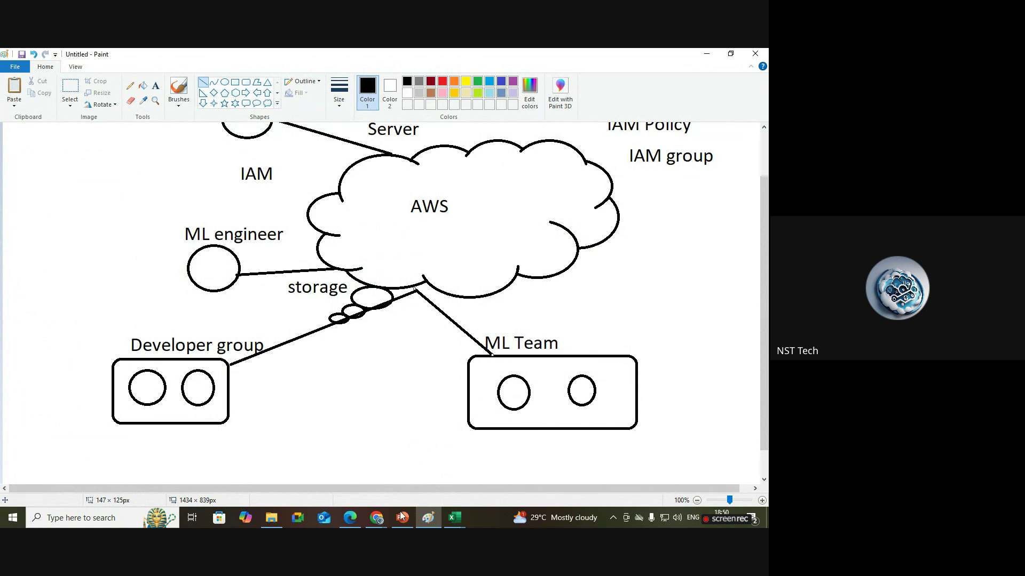
Bring back the browser window showing developer1's IAM user page.
mouse_move(376, 518)
left_click(306, 485)
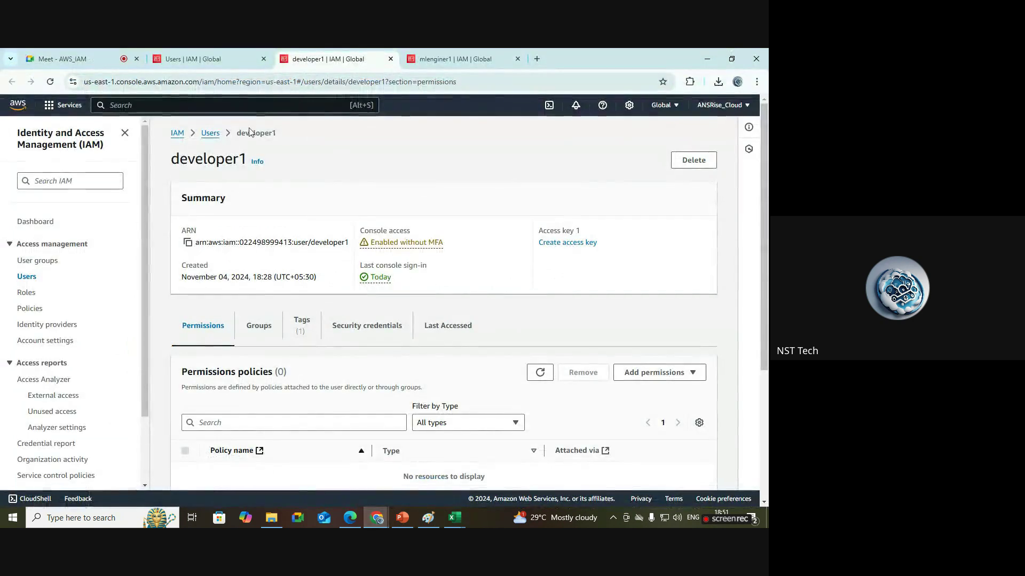
Start user developer2 with console access, IAM user type, a custom password and no forced reset.
left_click(210, 59)
left_click(701, 178)
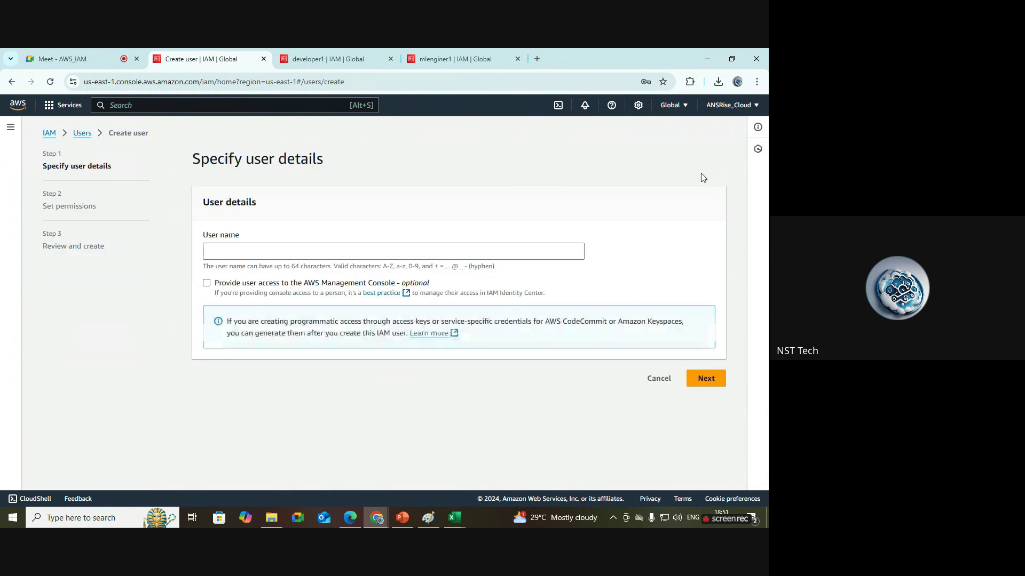
left_click(343, 247)
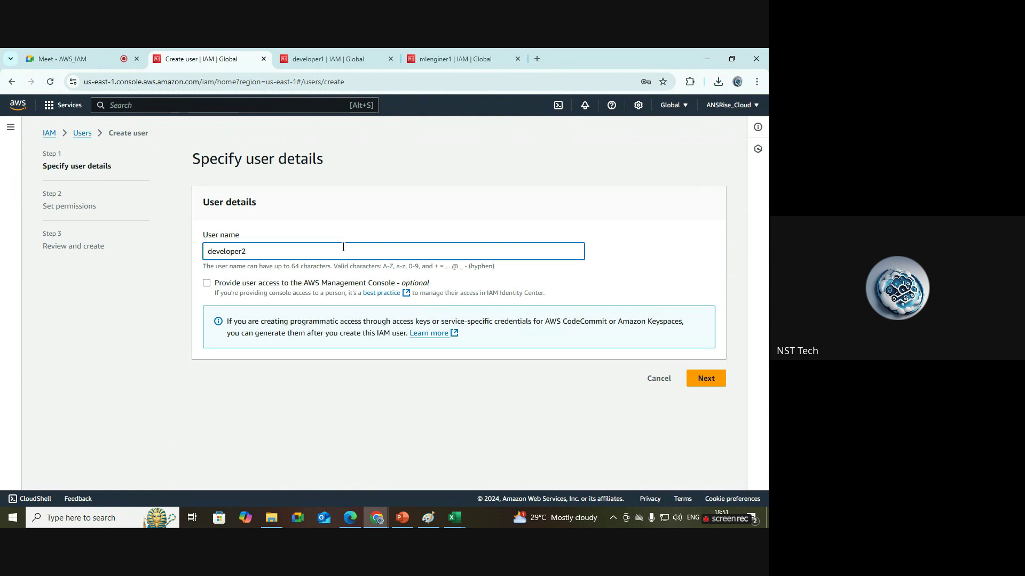
left_click(321, 282)
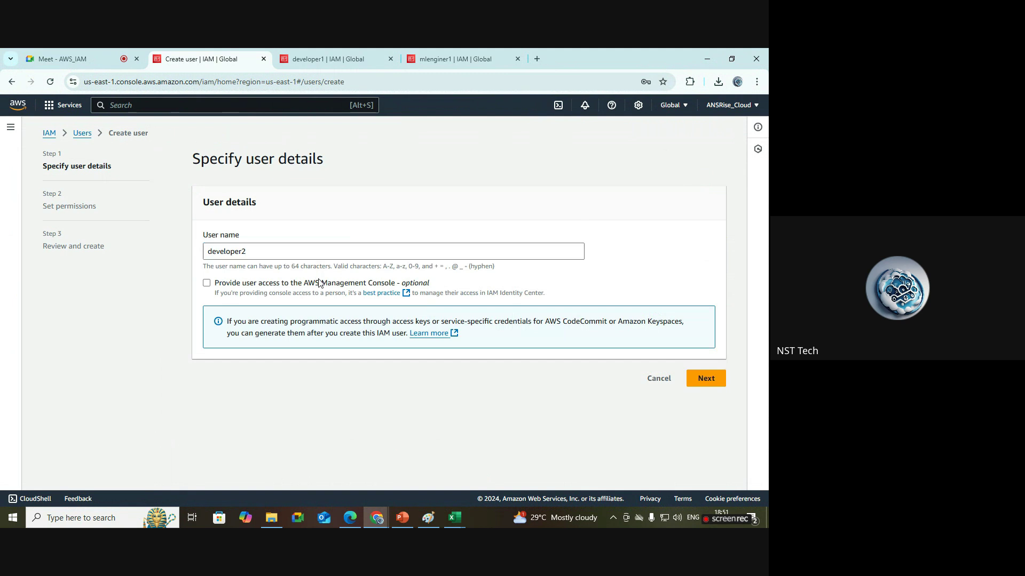
scroll(328, 306, "down", 1)
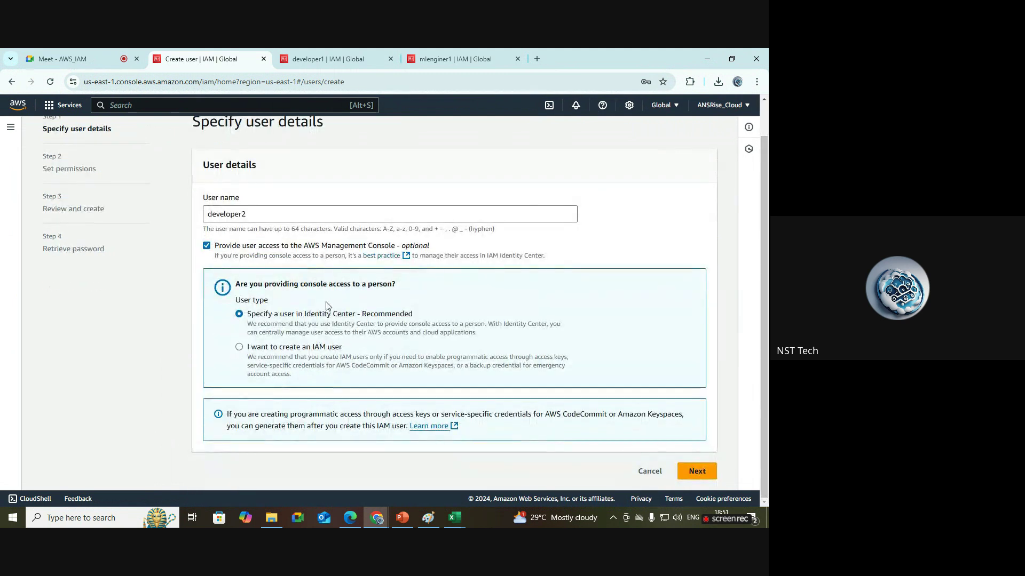
left_click(312, 346)
scroll(310, 344, "down", 3)
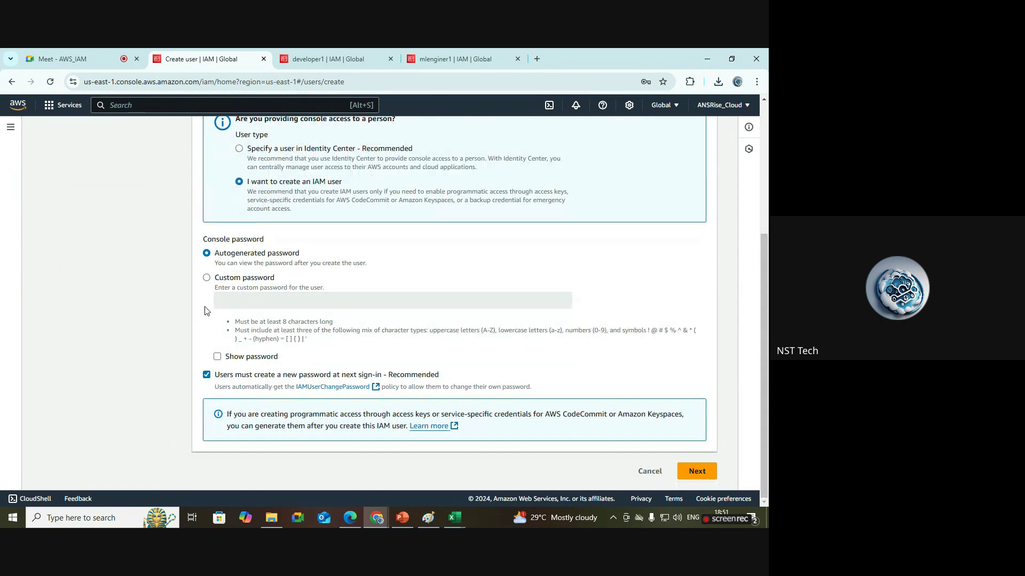
left_click(241, 278)
left_click(269, 301)
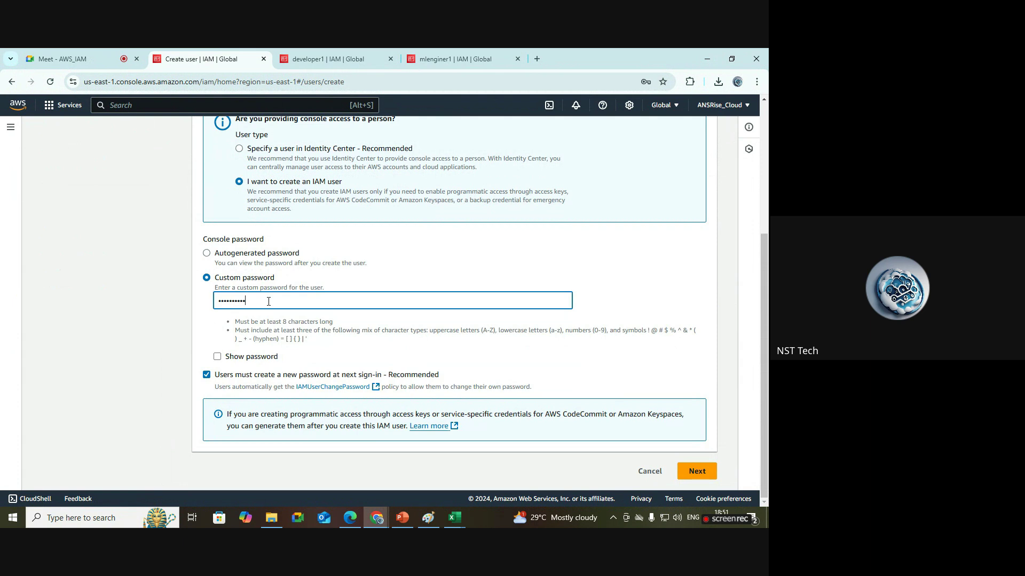
left_click(249, 360)
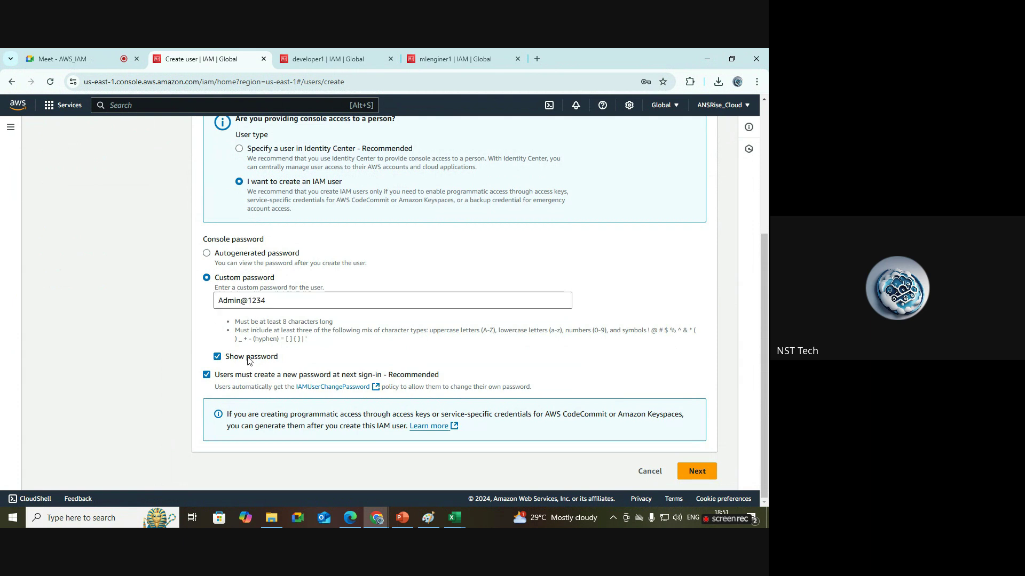
left_click(207, 376)
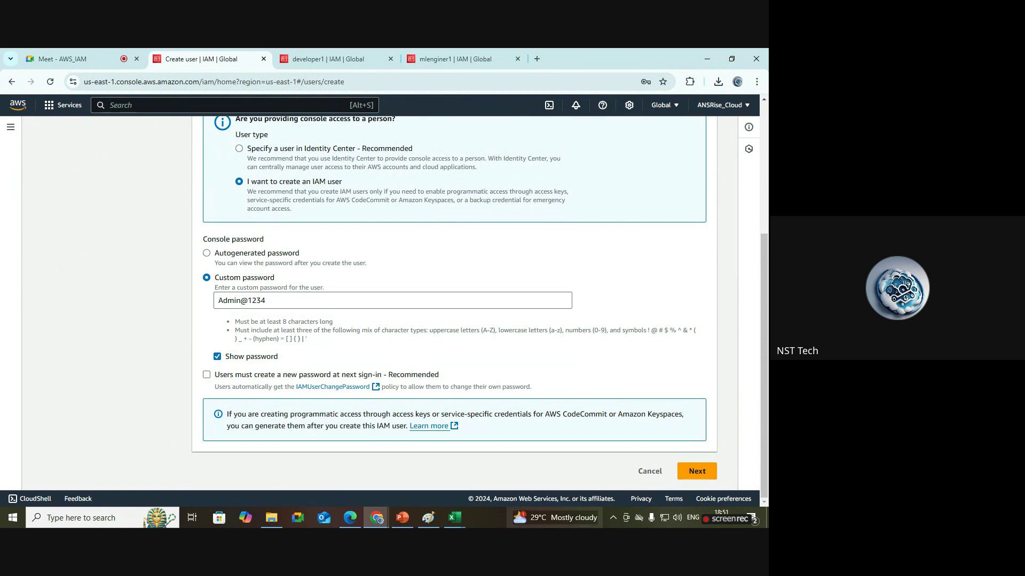
Skip permissions, review the details and create the developer2 user.
left_click(697, 472)
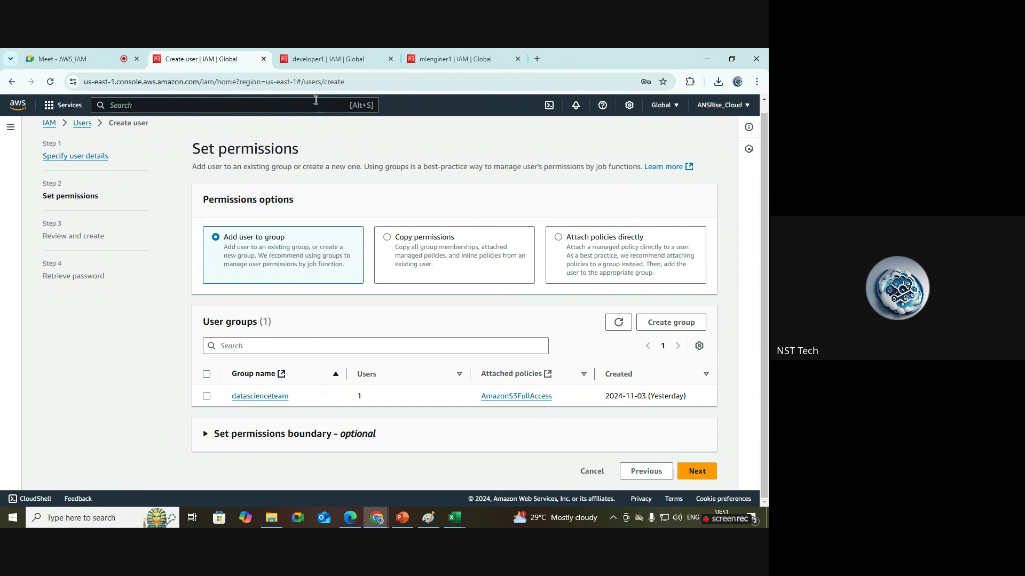
left_click(709, 475)
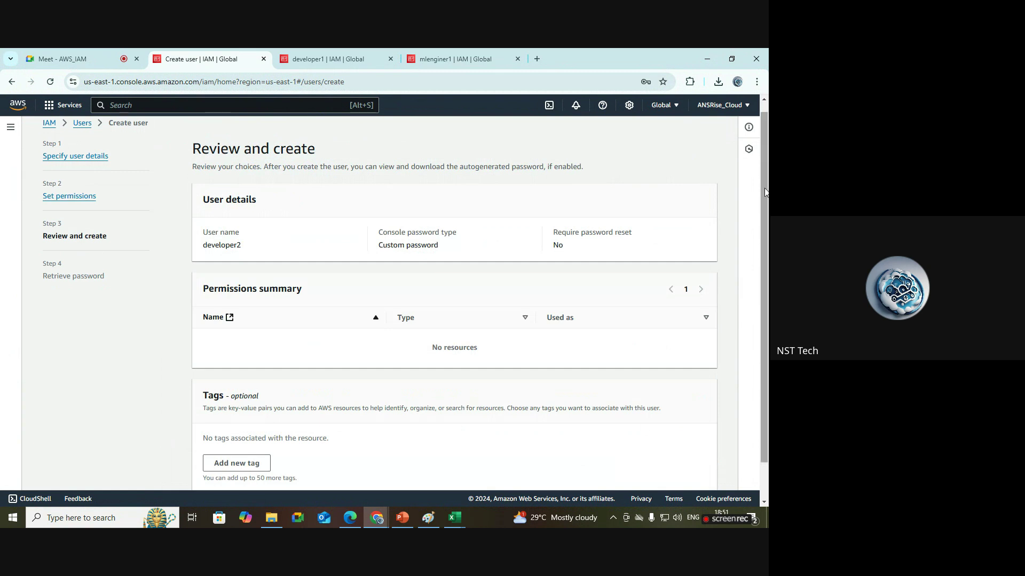
scroll(363, 187, "down", 2)
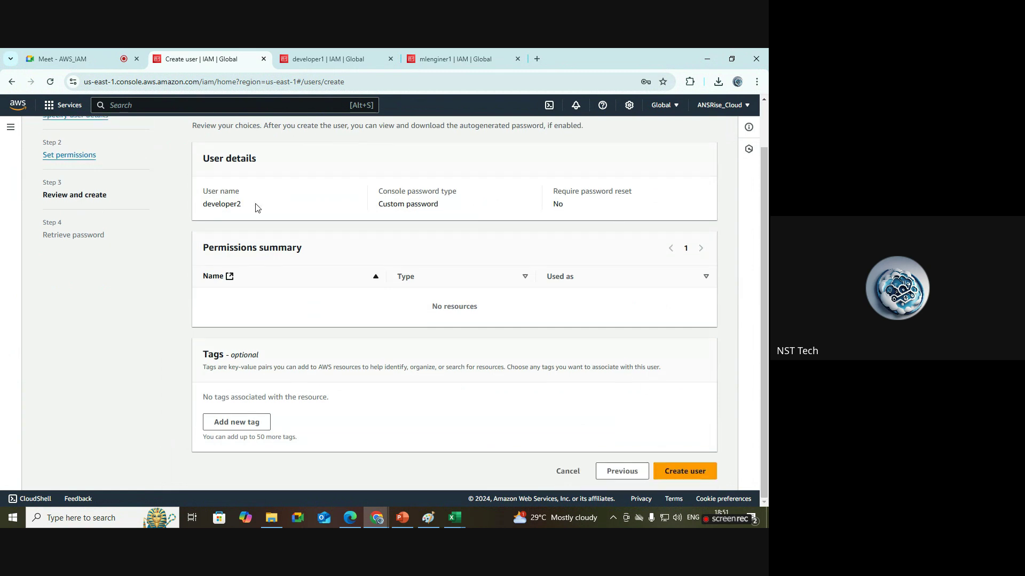
left_click_drag(256, 206, 193, 209)
left_click(685, 471)
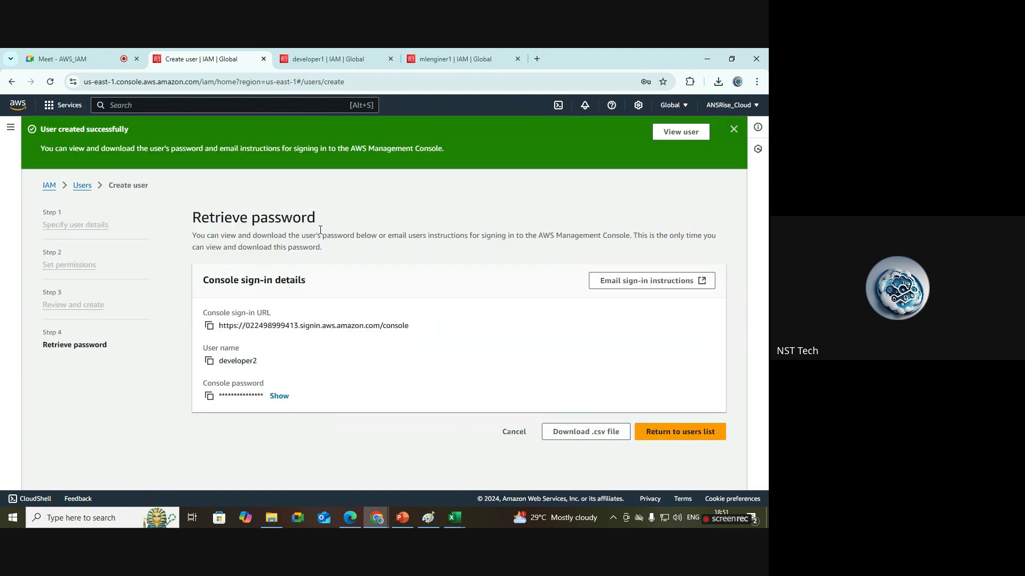
Review developer2's user name, console password and sign-in URL, then return to the Users list.
left_click(733, 130)
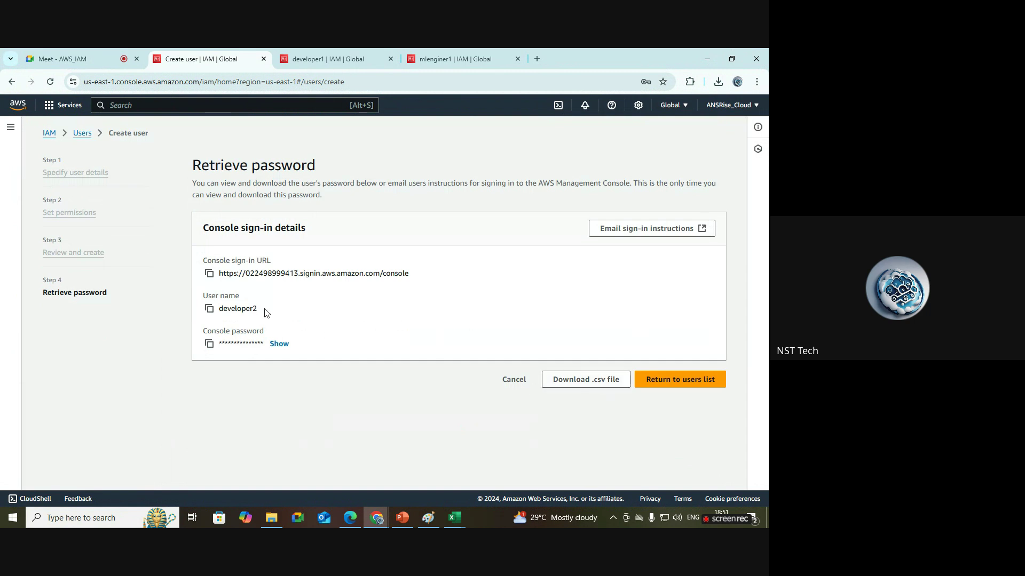
left_click_drag(267, 313, 222, 312)
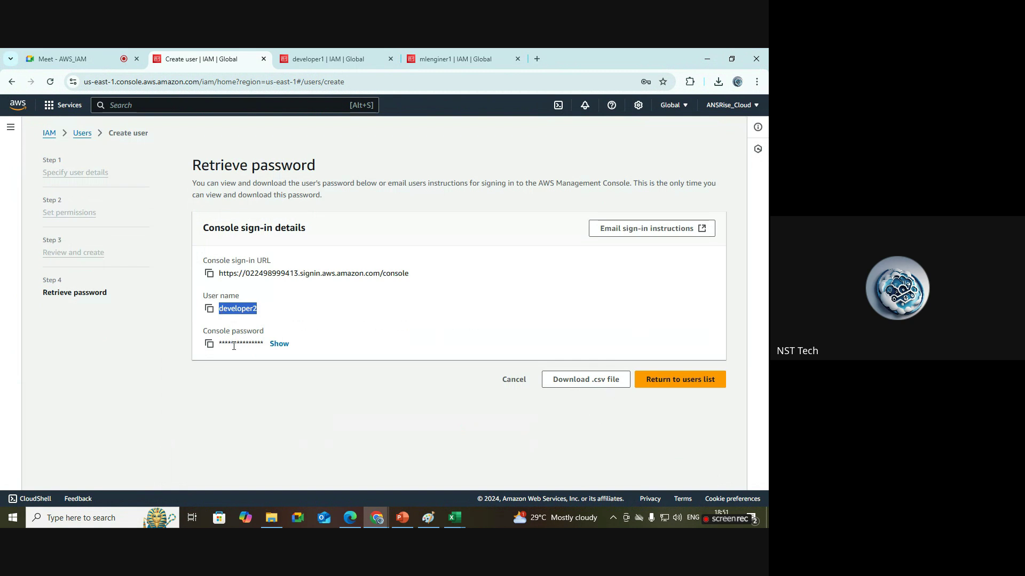
left_click(275, 345)
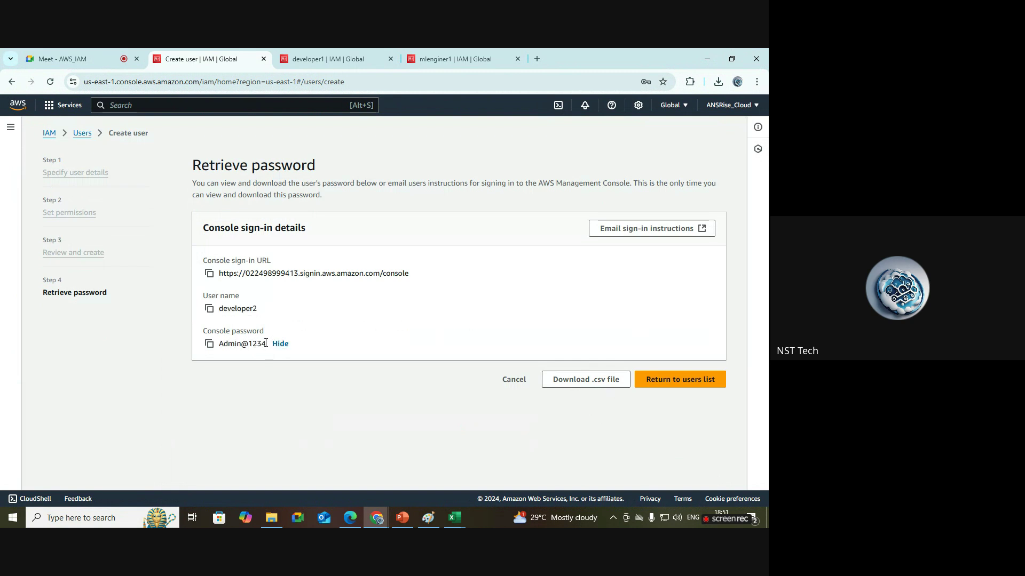
left_click_drag(266, 344, 218, 344)
left_click(353, 310)
left_click_drag(410, 276, 242, 261)
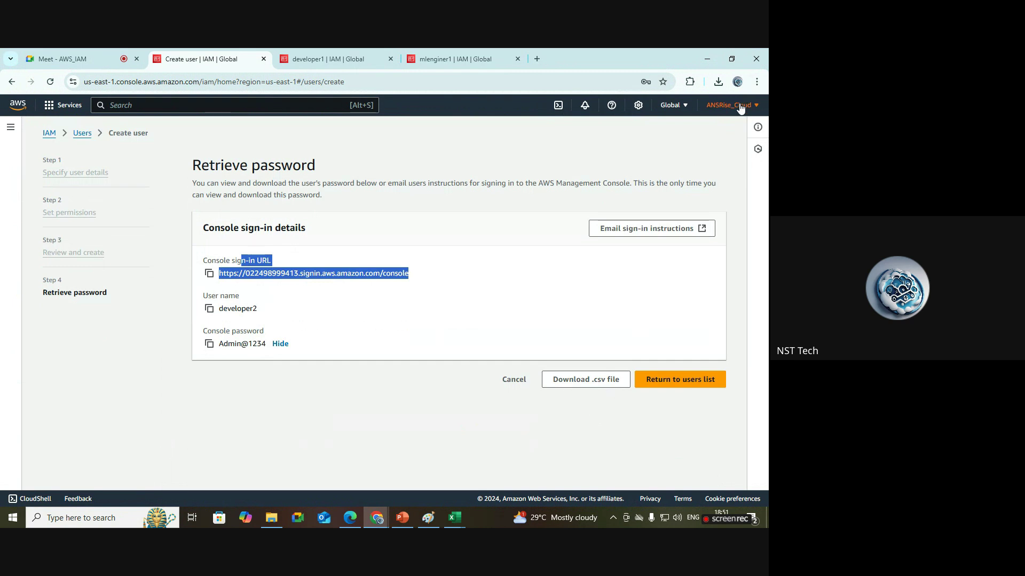
left_click(448, 252)
left_click_drag(410, 274, 218, 276)
left_click(423, 226)
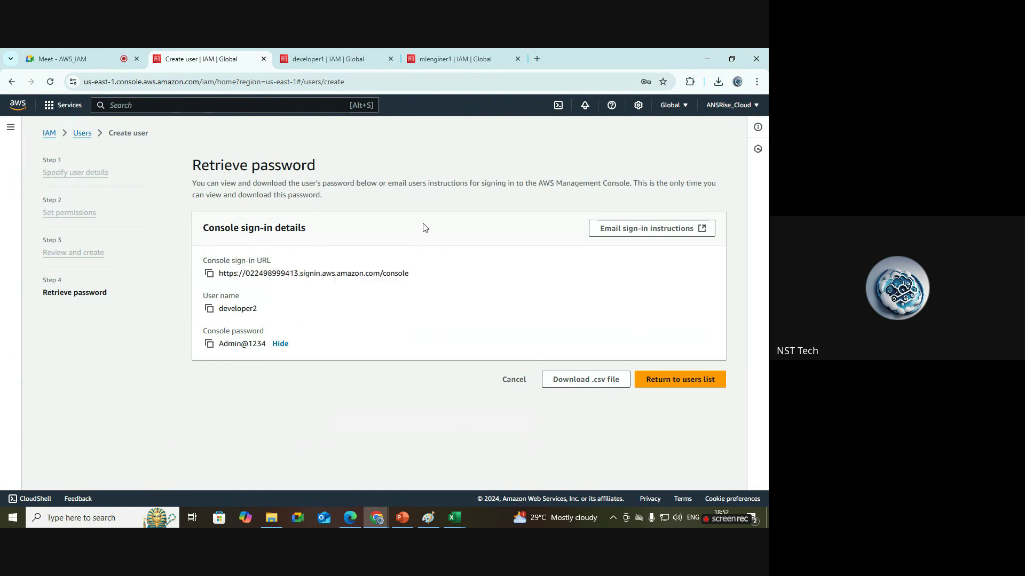
left_click(80, 132)
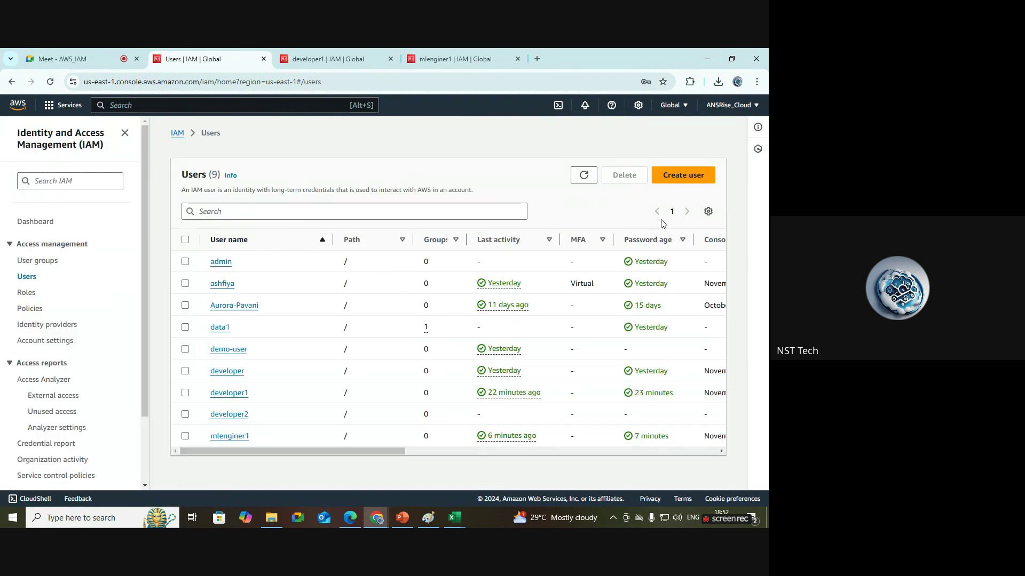
Start a new IAM user with console access and a custom console password, shown for checking.
left_click(688, 181)
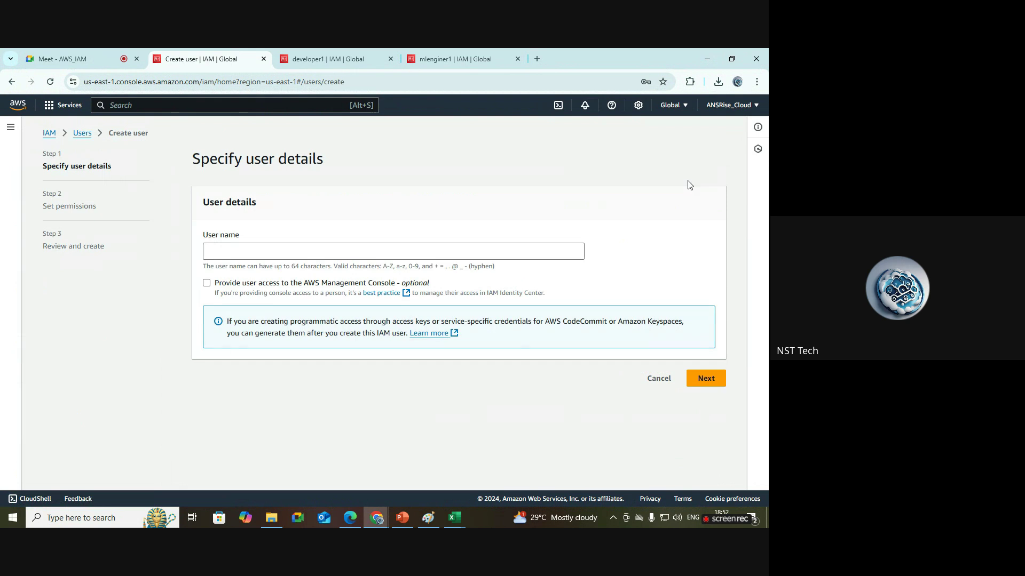
left_click(356, 252)
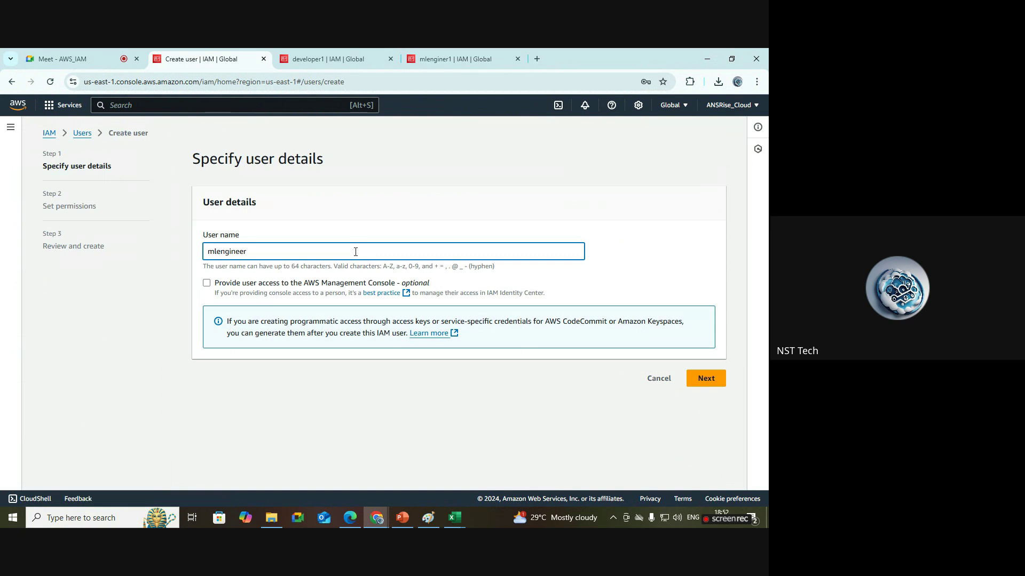
left_click(342, 284)
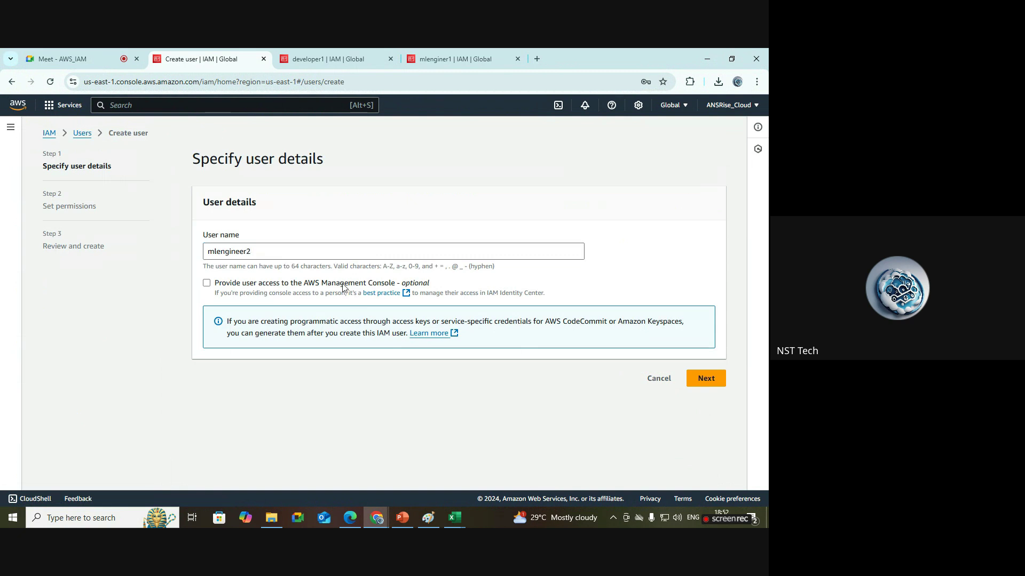
scroll(351, 346, "down", 1)
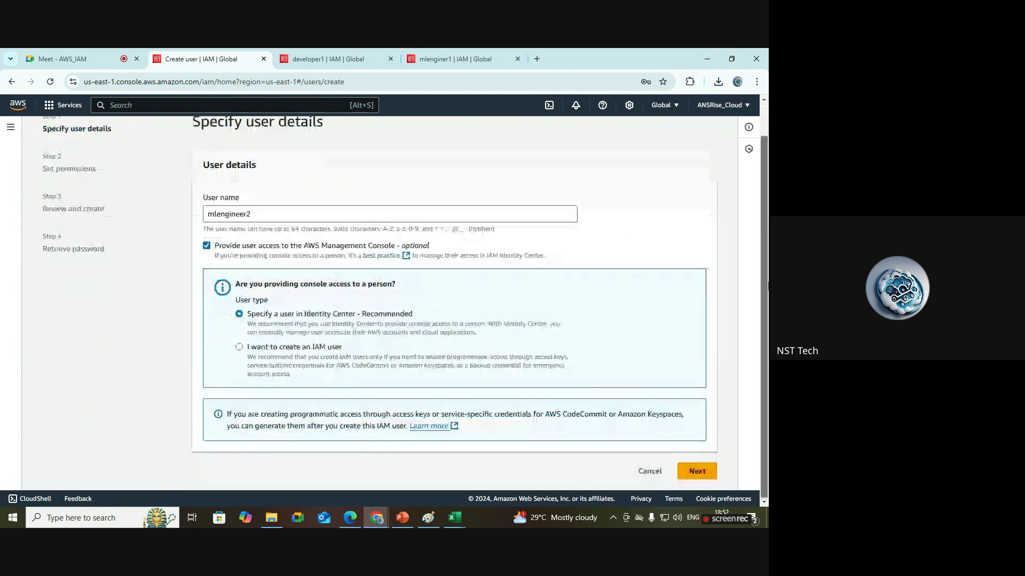
left_click(323, 347)
scroll(524, 305, "down", 3)
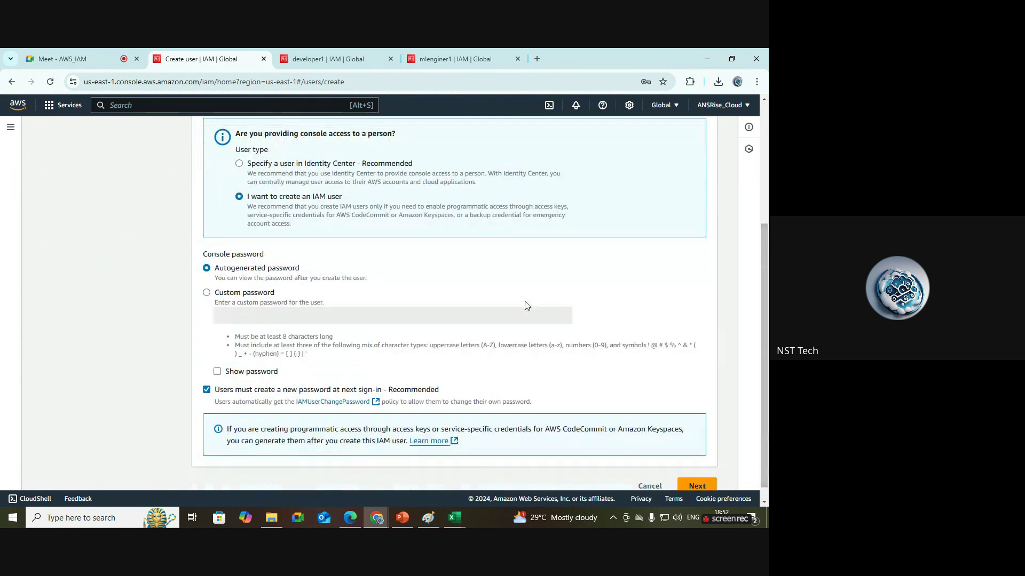
left_click(254, 295)
left_click(247, 317)
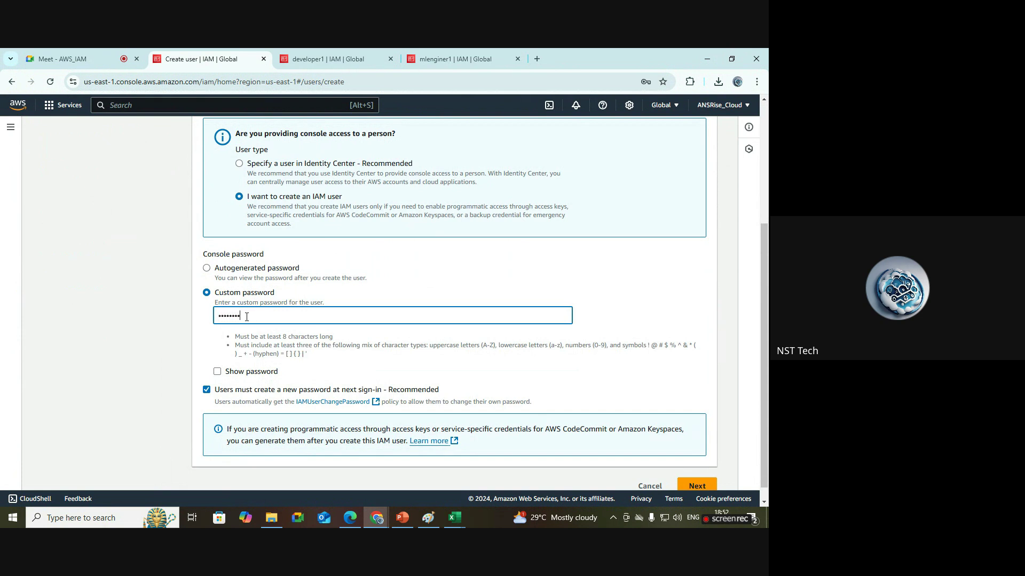
type("Admin@1234")
left_click(266, 374)
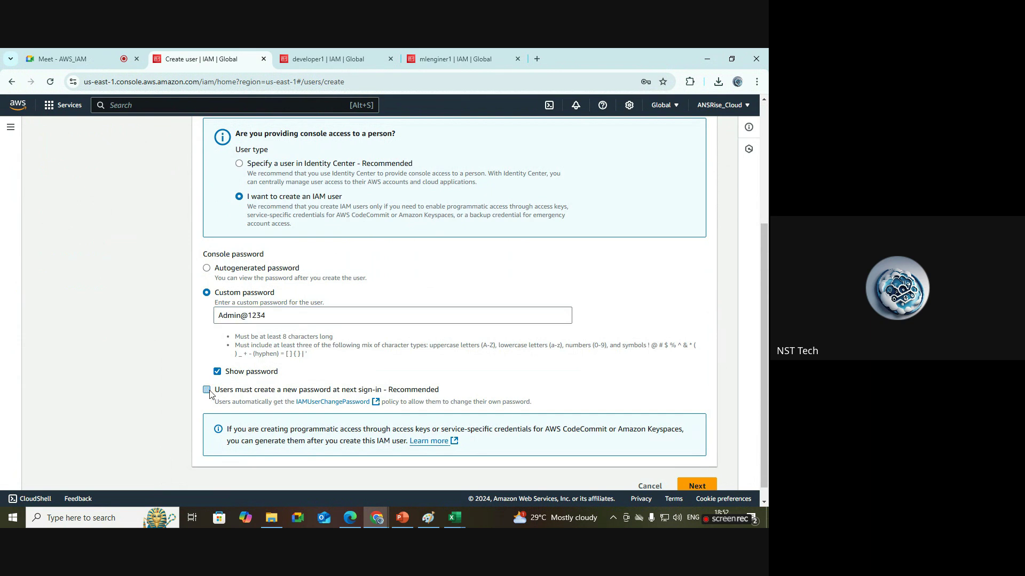
Skip permissions and create mlengineer2 with no group, then dismiss the confirmation.
scroll(736, 458, "down", 1)
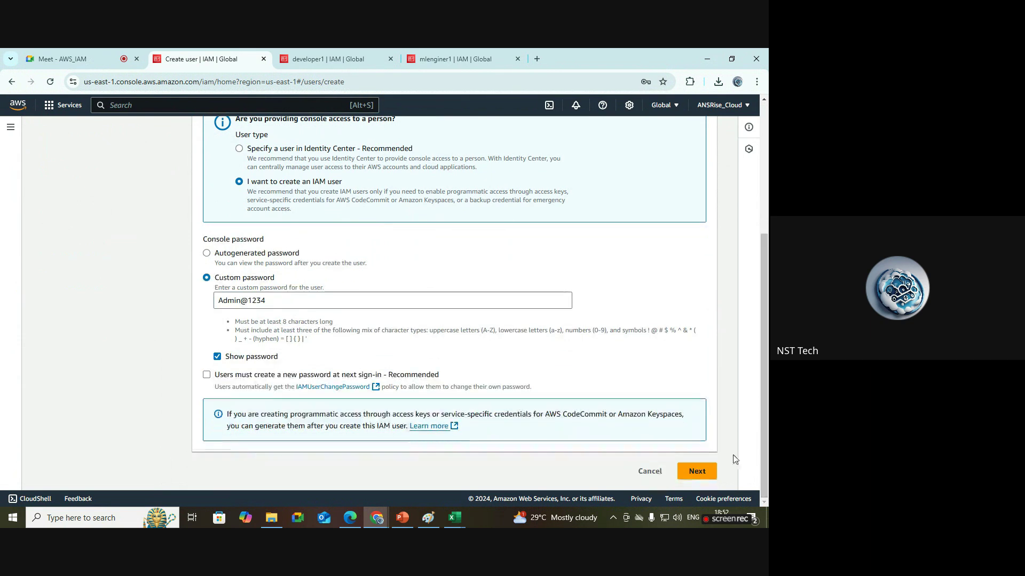
left_click(696, 471)
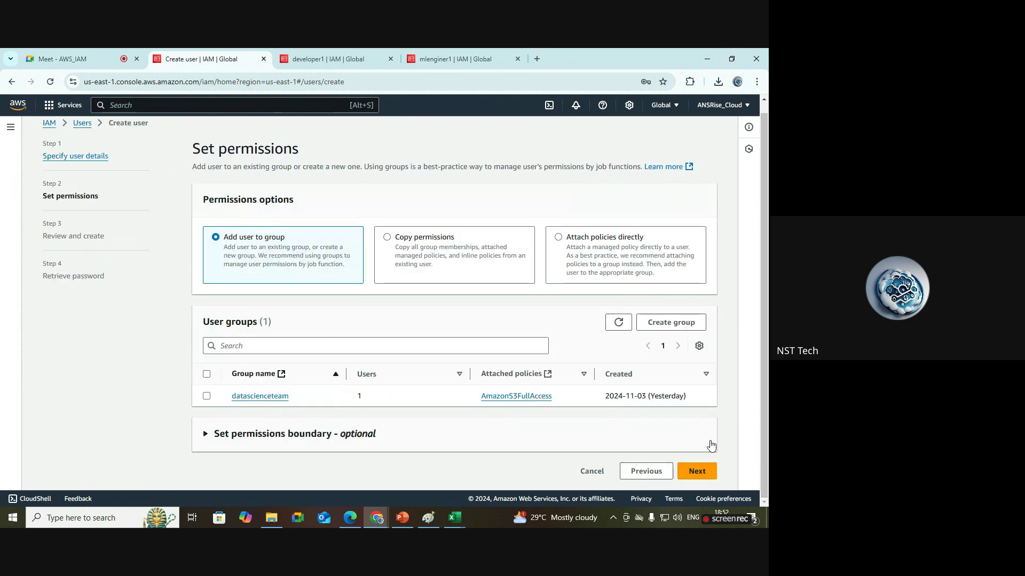
left_click(697, 471)
scroll(763, 235, "down", 1)
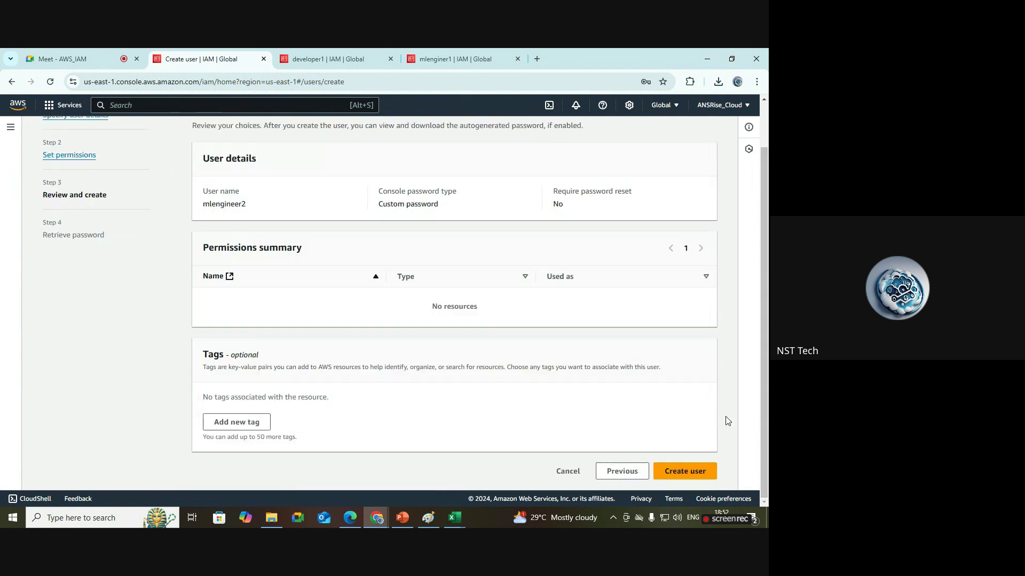
left_click(702, 472)
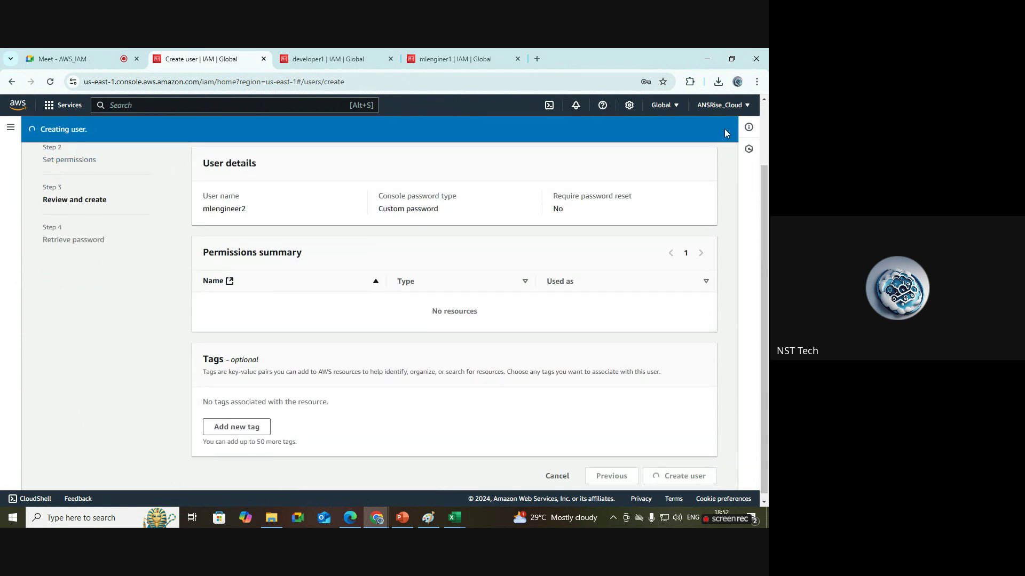
left_click(733, 131)
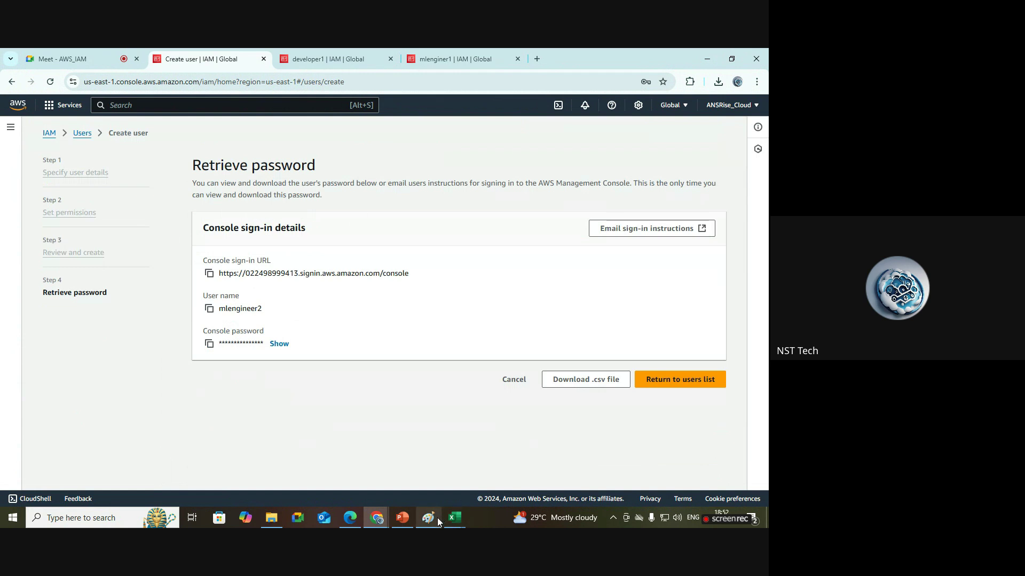
left_click(430, 517)
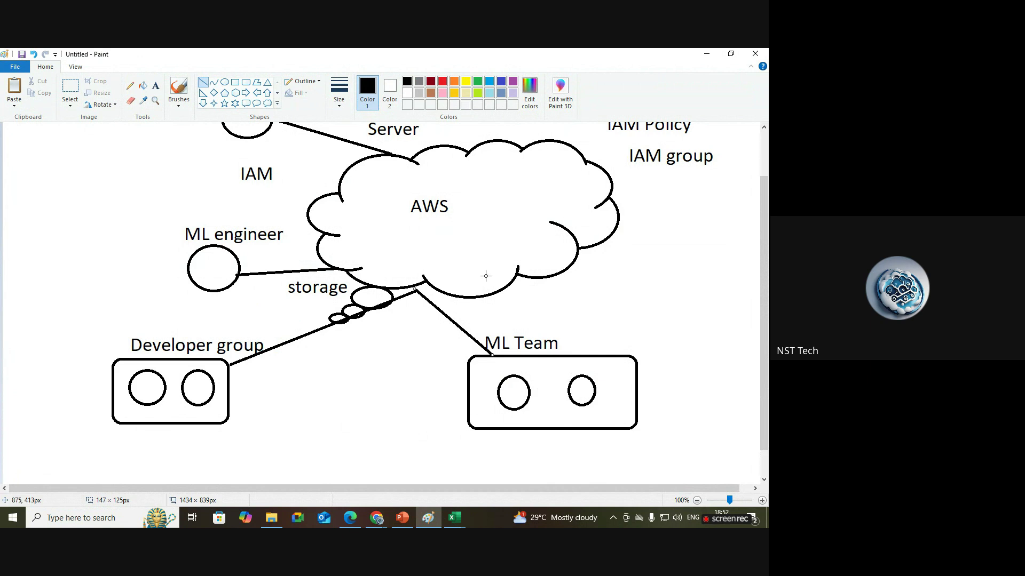
scroll(709, 203, "up", 2)
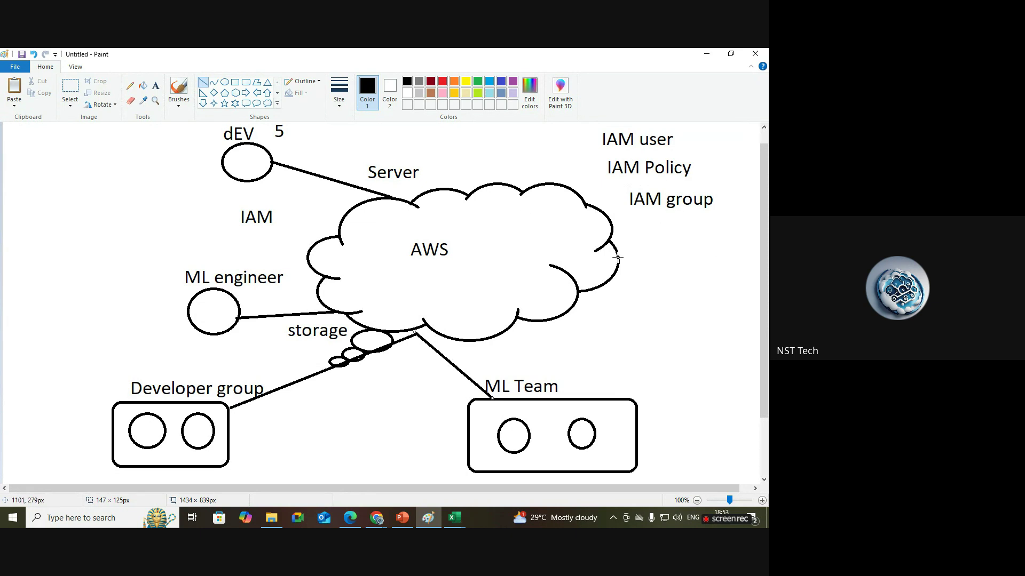
mouse_move(376, 518)
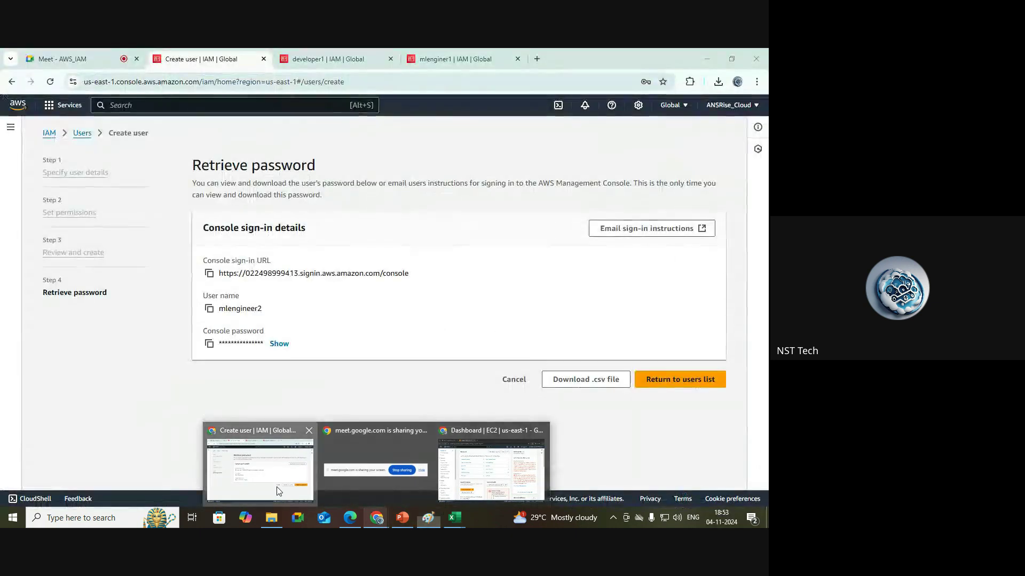
Leave the user wizard without keeping the password and show User groups, listing datascienceteam.
left_click(277, 486)
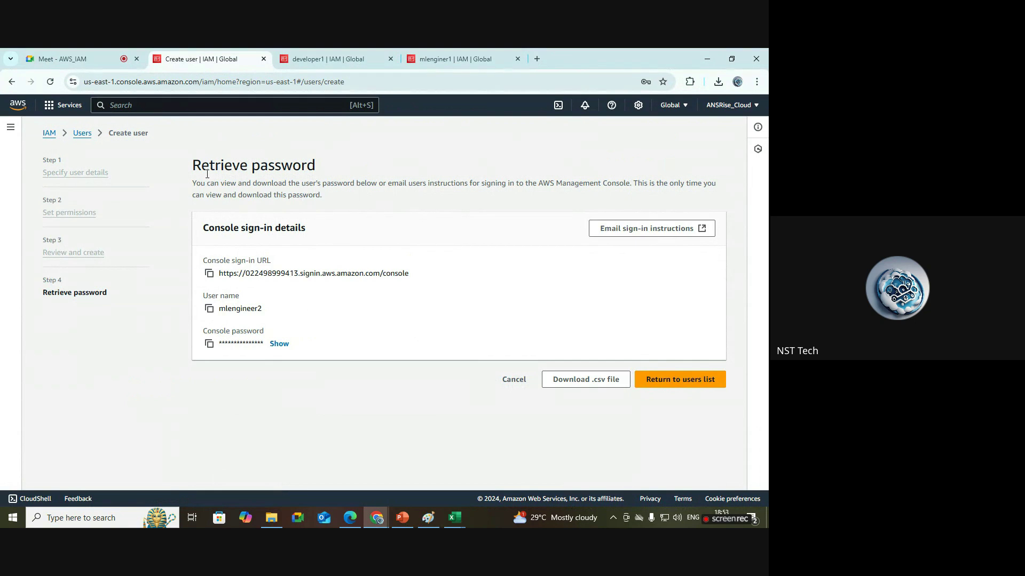
left_click(84, 138)
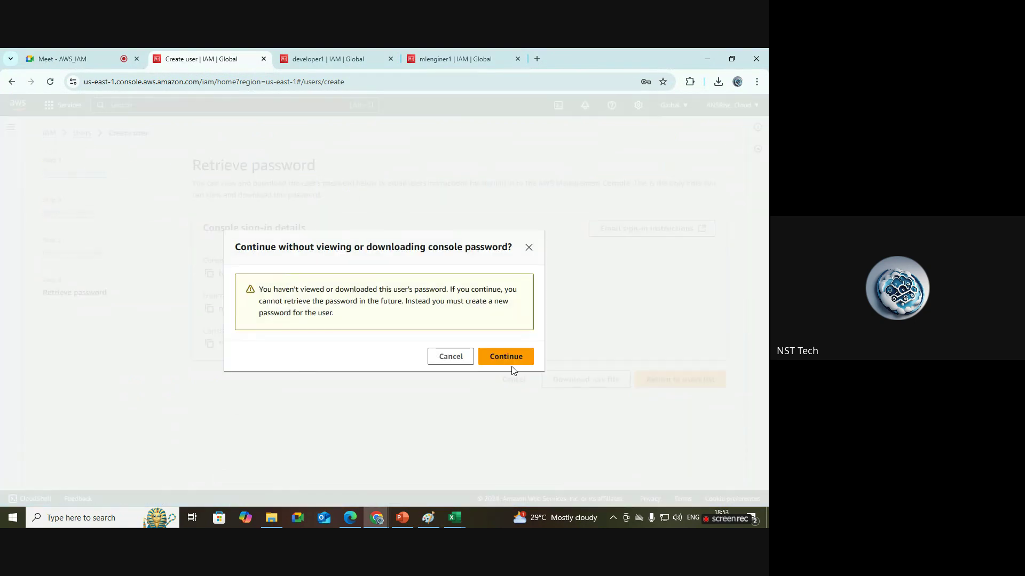
left_click(512, 363)
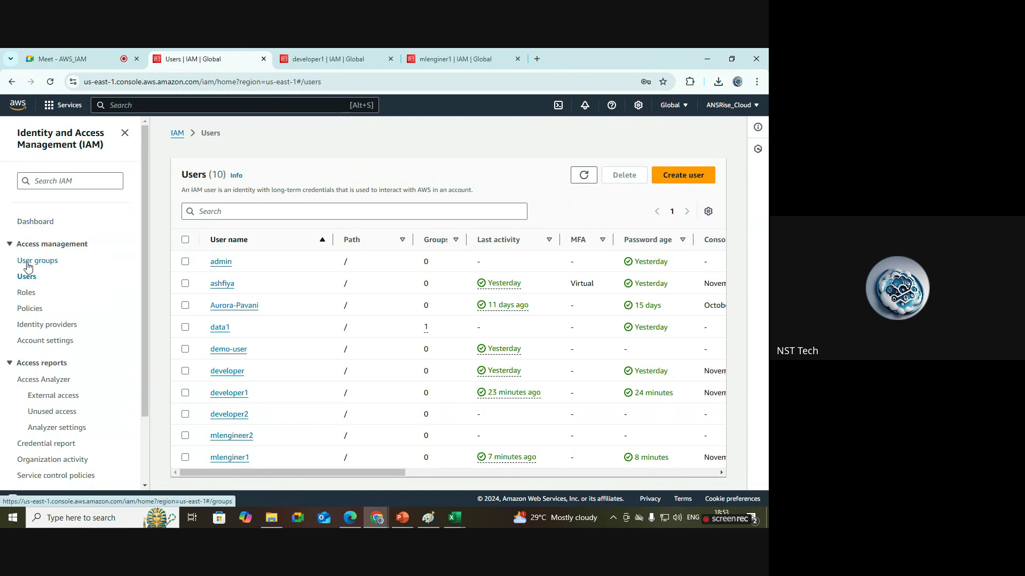
left_click(39, 264)
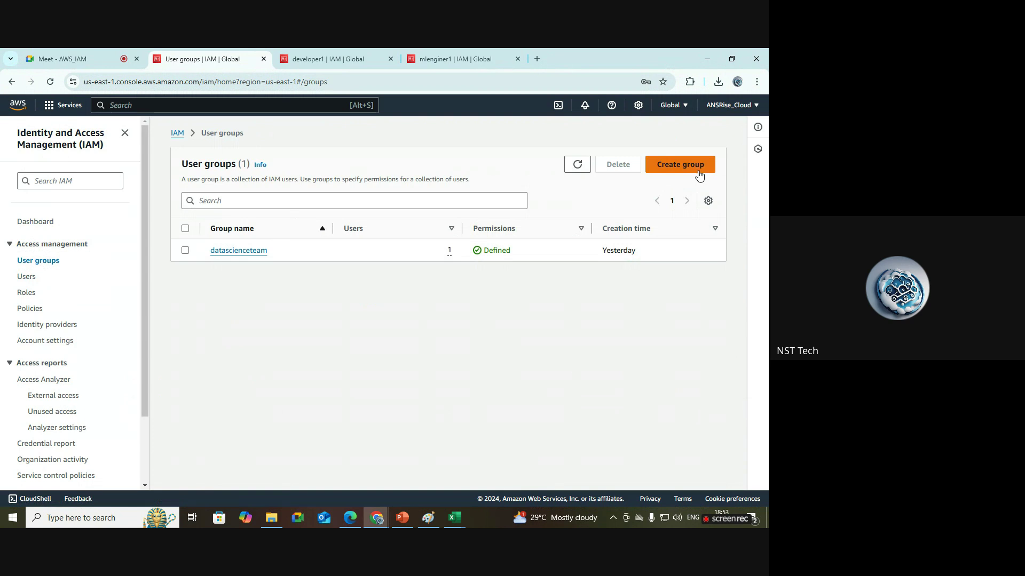
left_click_drag(289, 252, 198, 258)
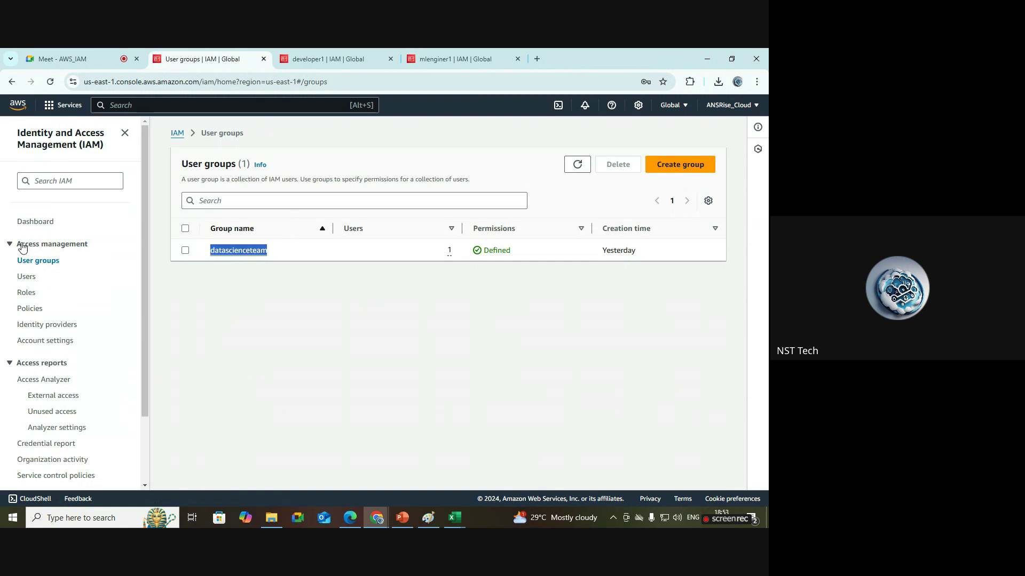
left_click(329, 291)
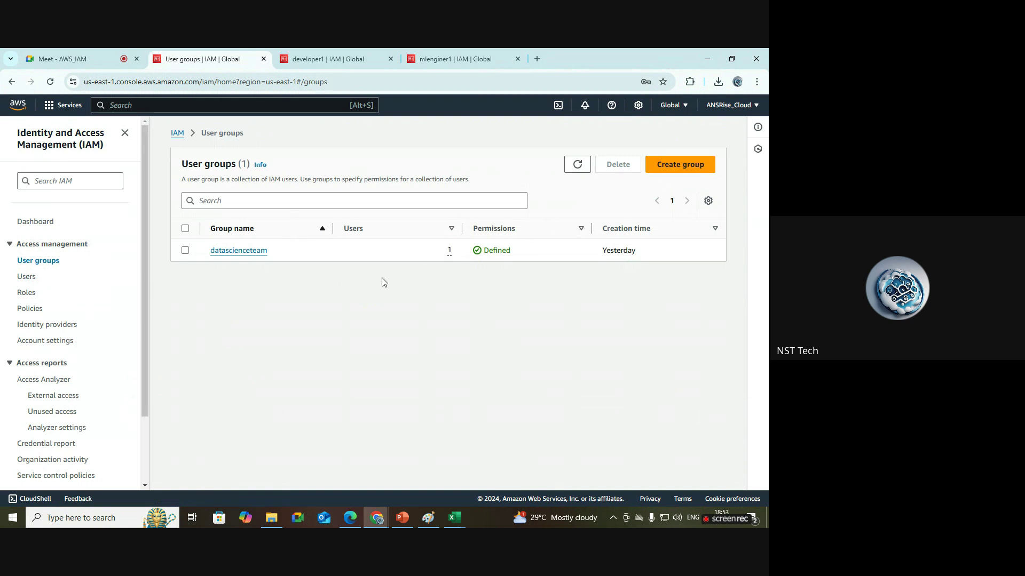
Start a new user group named dev-team, checking the Paint diagram for reference.
left_click(699, 171)
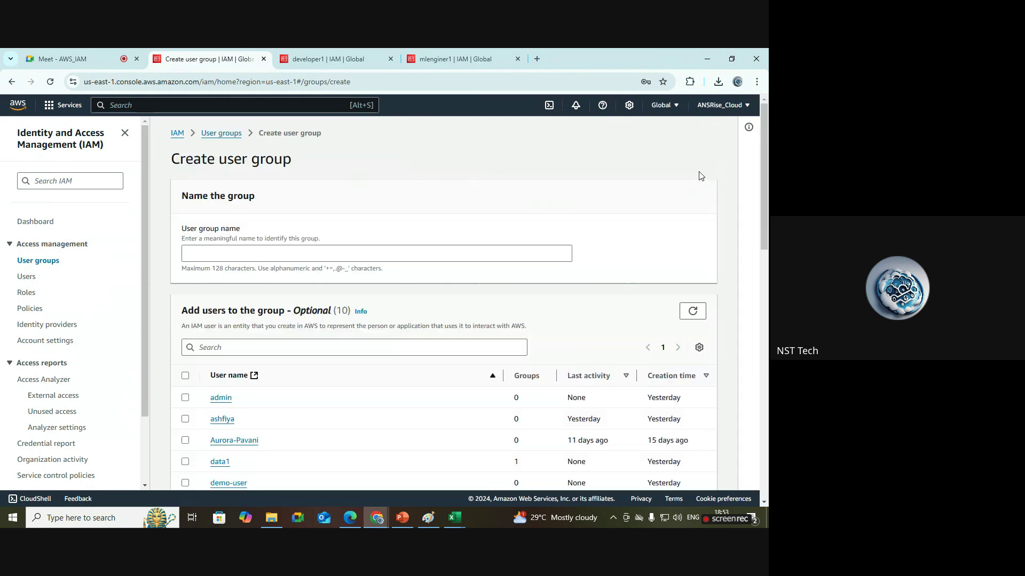
scroll(509, 219, "down", 1)
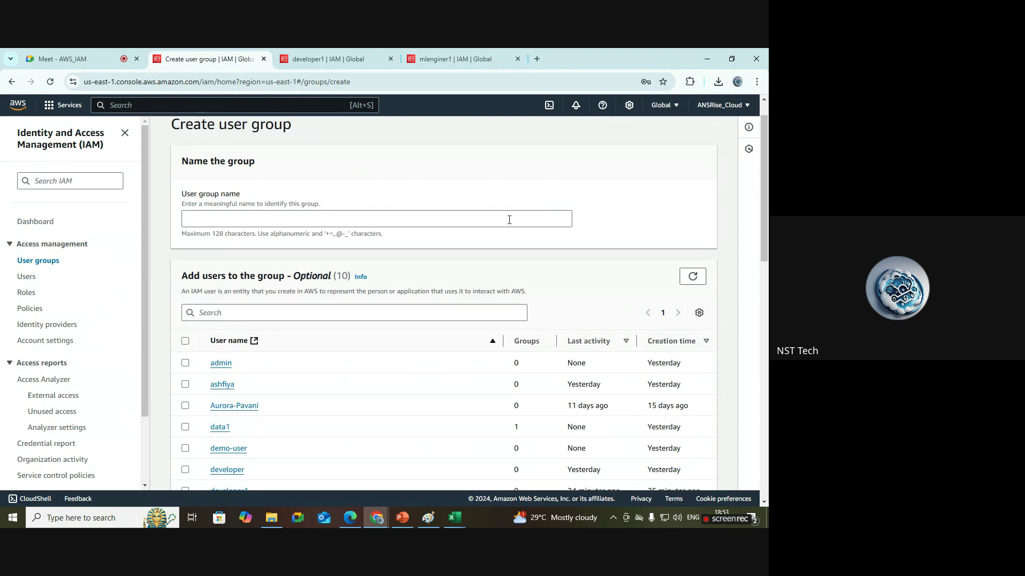
left_click(352, 220)
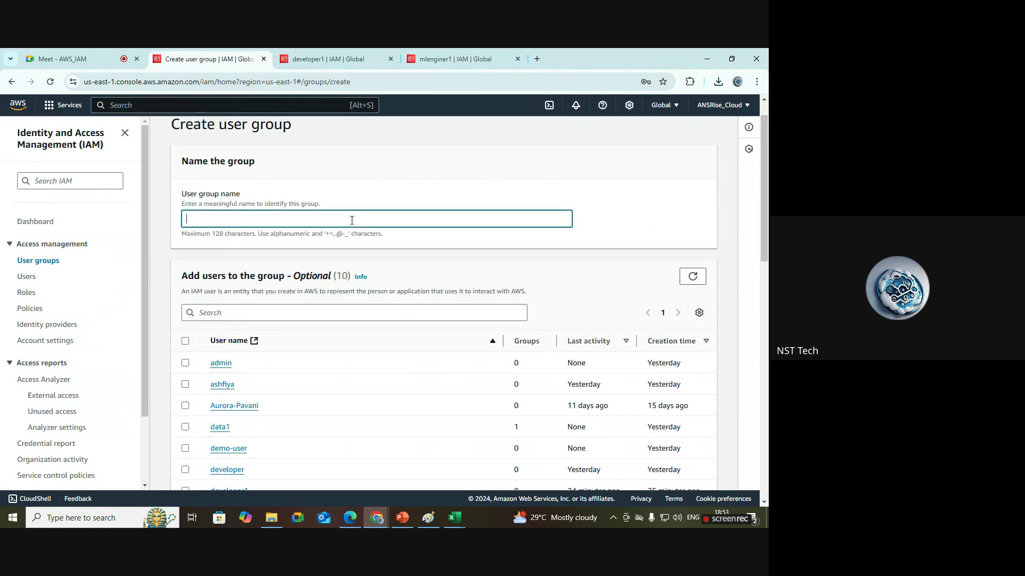
left_click(428, 518)
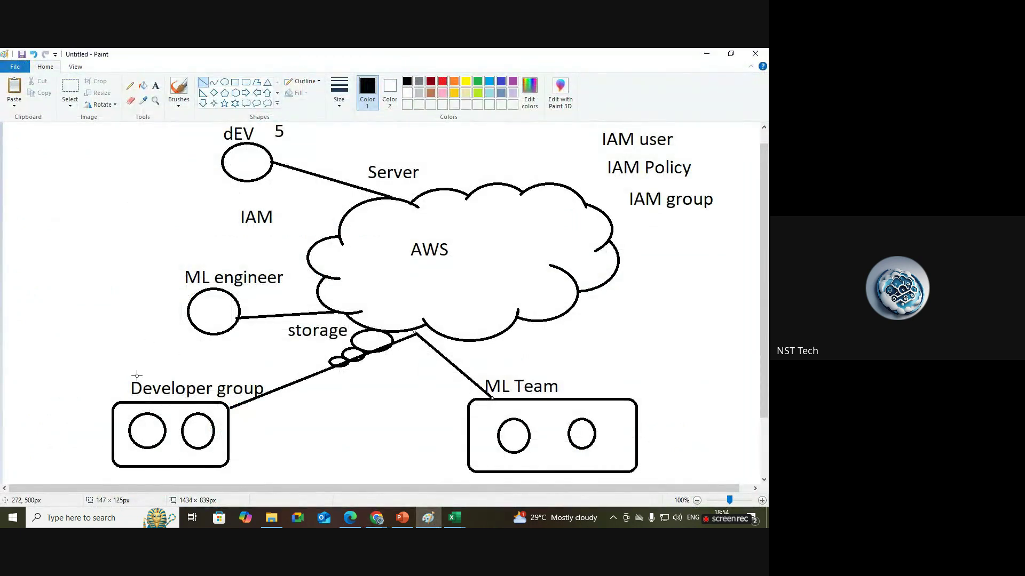
left_click(380, 519)
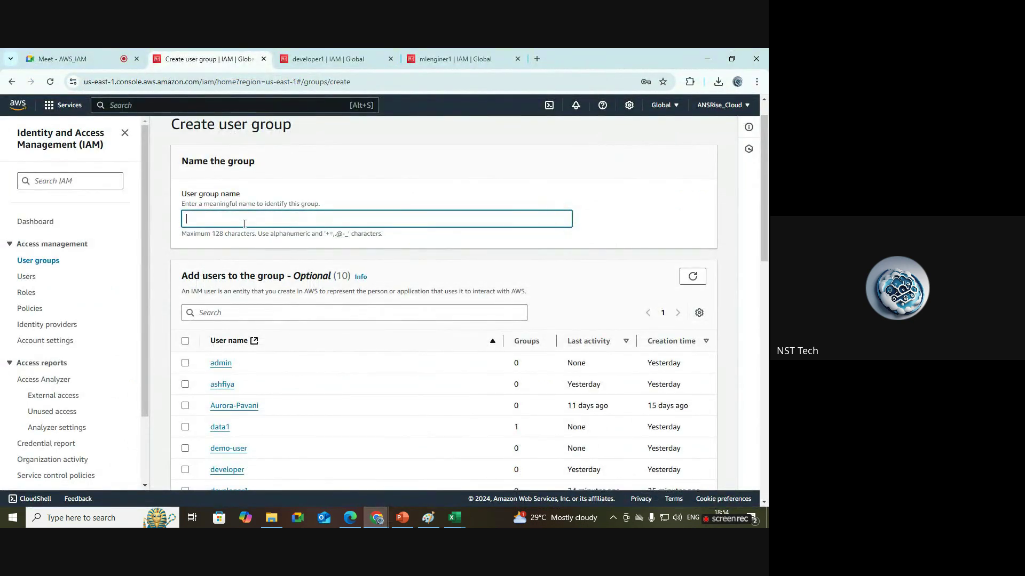
type("dev-team")
left_click(679, 230)
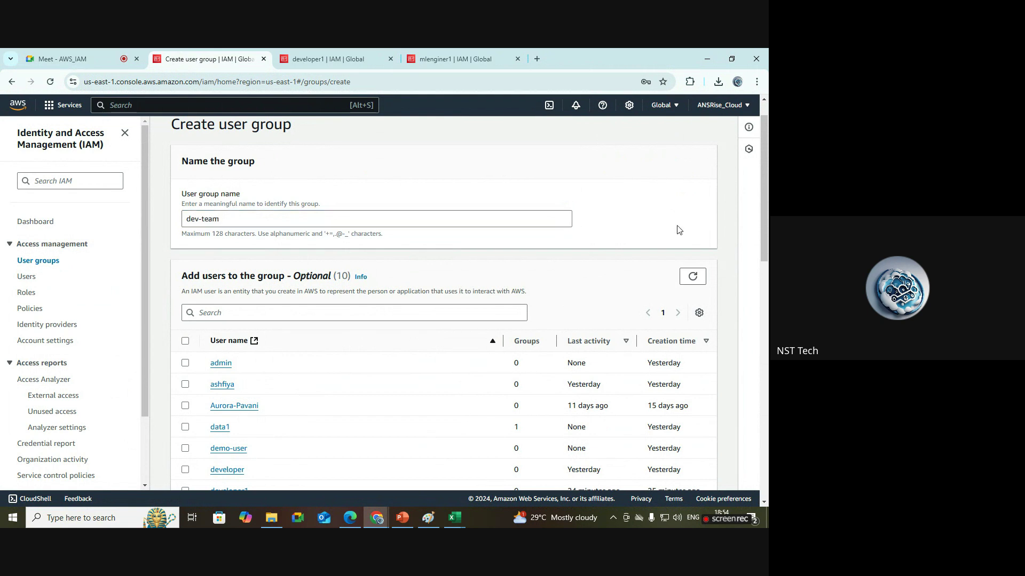
Select developer1 as a member of the new dev-team group.
mouse_move(765, 195)
left_mouse_down()
mouse_move(766, 239)
mouse_move(768, 203)
left_mouse_up()
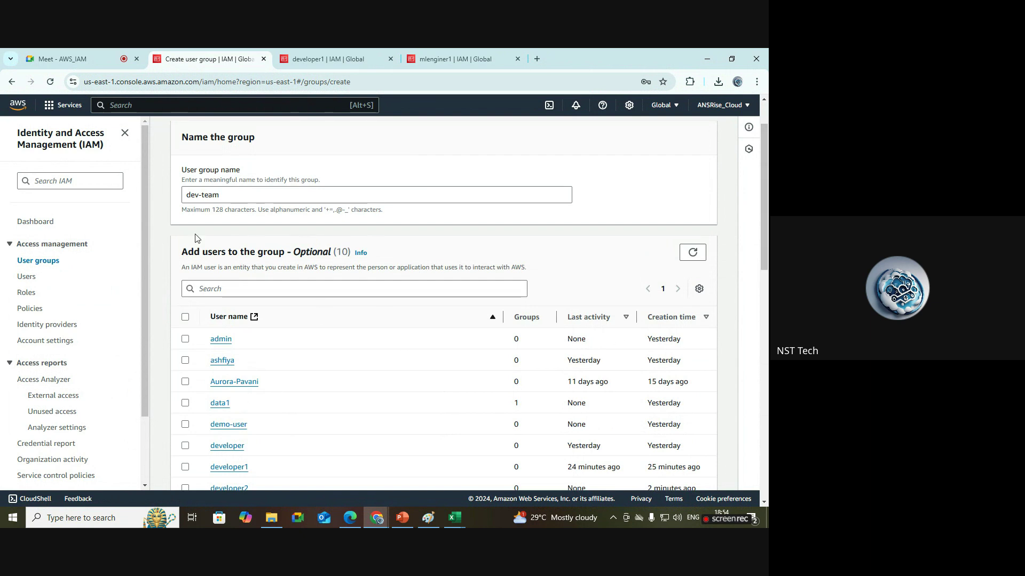
scroll(227, 160, "down", 3)
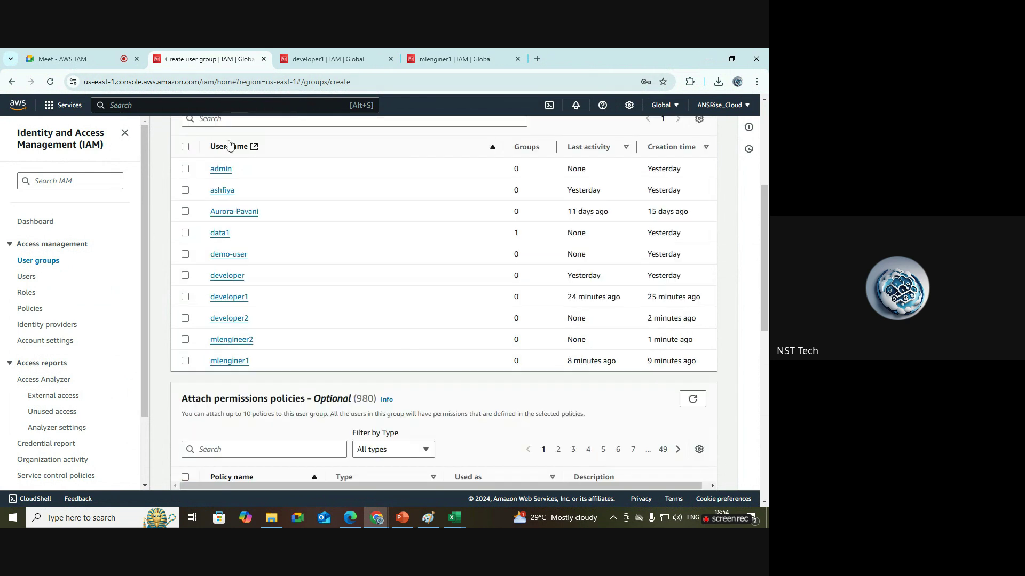
scroll(768, 201, "up", 4)
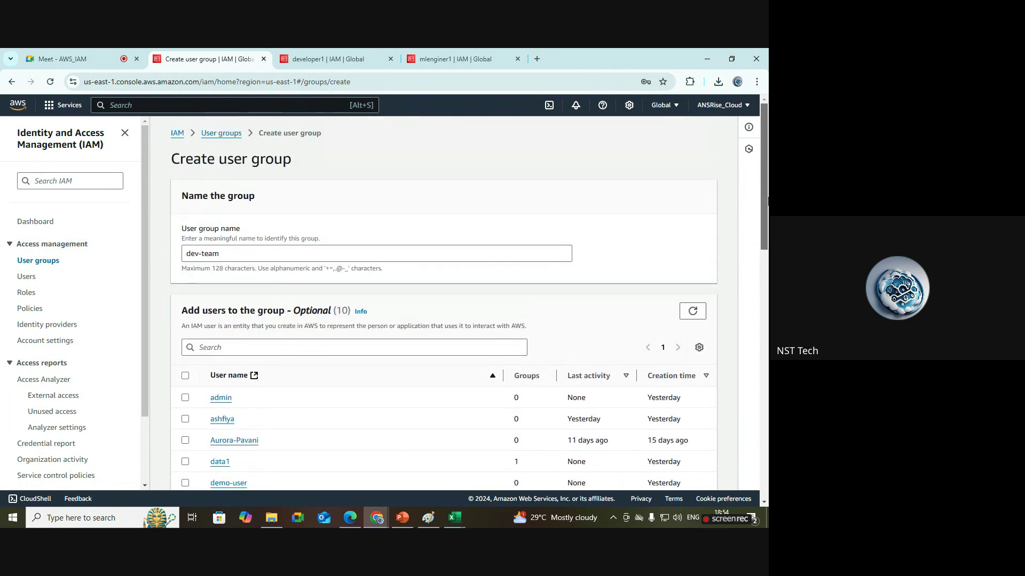
scroll(768, 222, "down", 4)
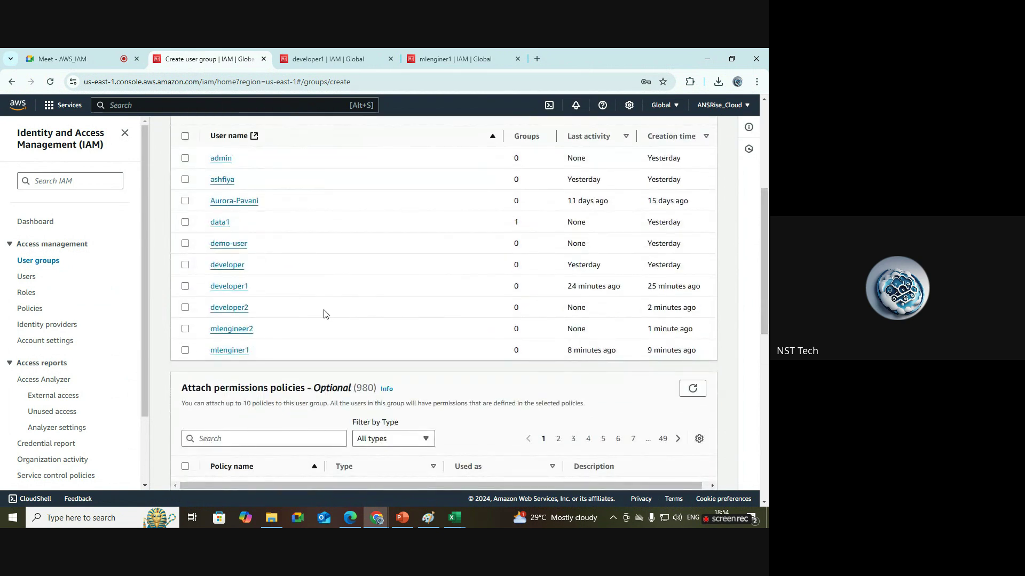
left_click(185, 287)
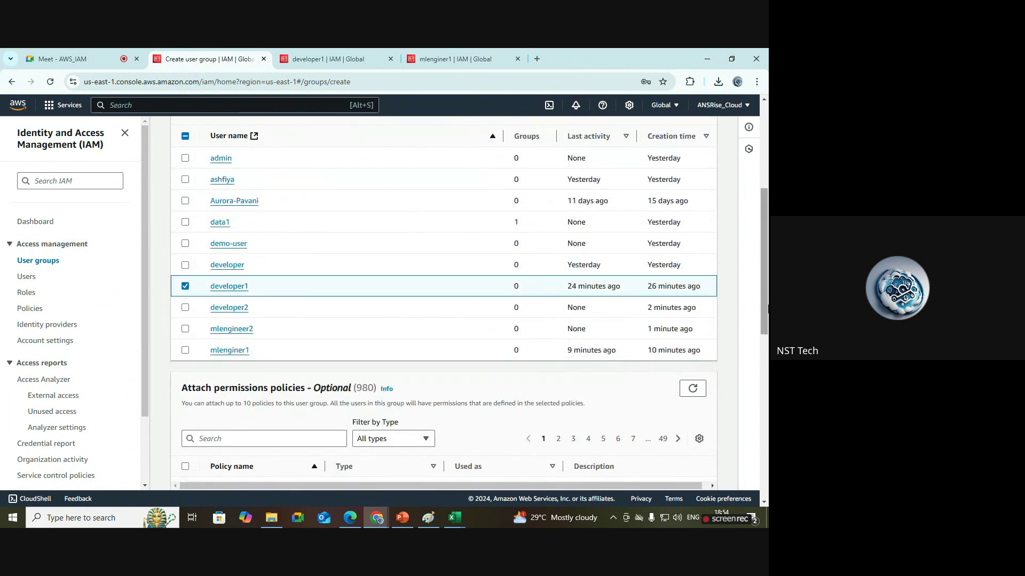
scroll(166, 192, "up", 4)
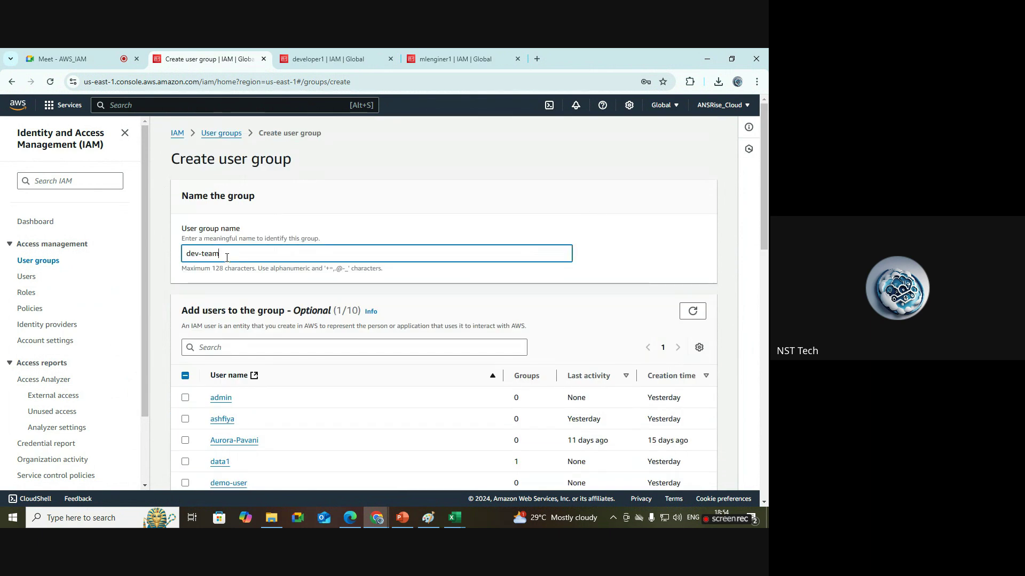
left_click_drag(223, 253, 187, 253)
left_click_drag(764, 211, 767, 352)
scroll(420, 251, "down", 2)
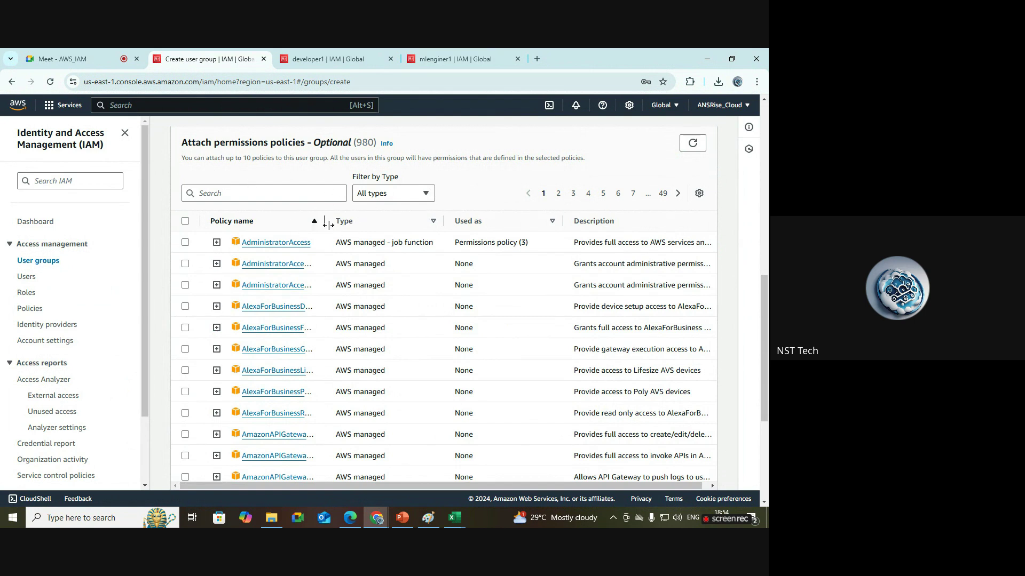
Review the Paint diagram linking the developer group, ML Team, storage and IAM to AWS.
left_click(431, 522)
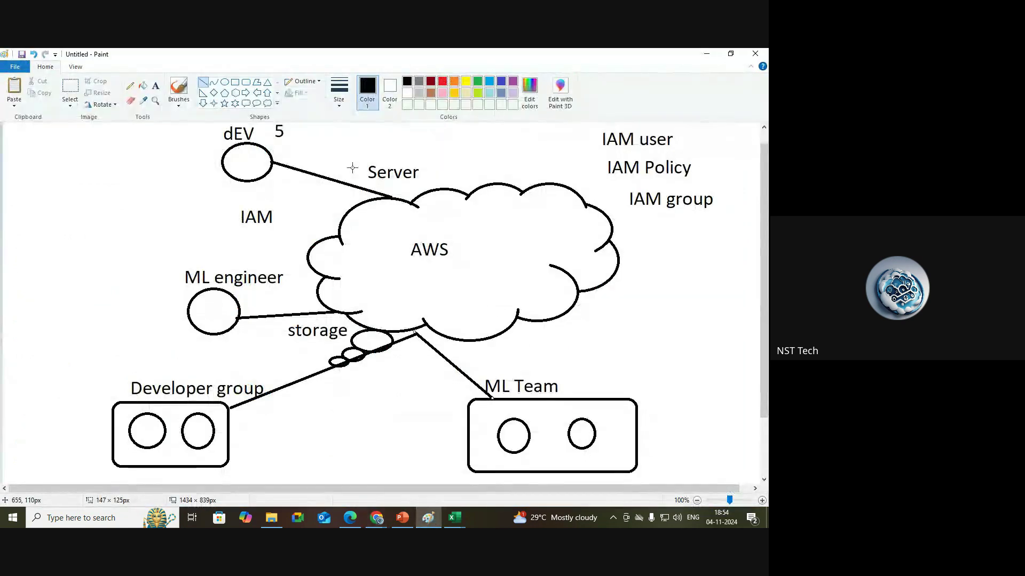
scroll(767, 345, "up", 1)
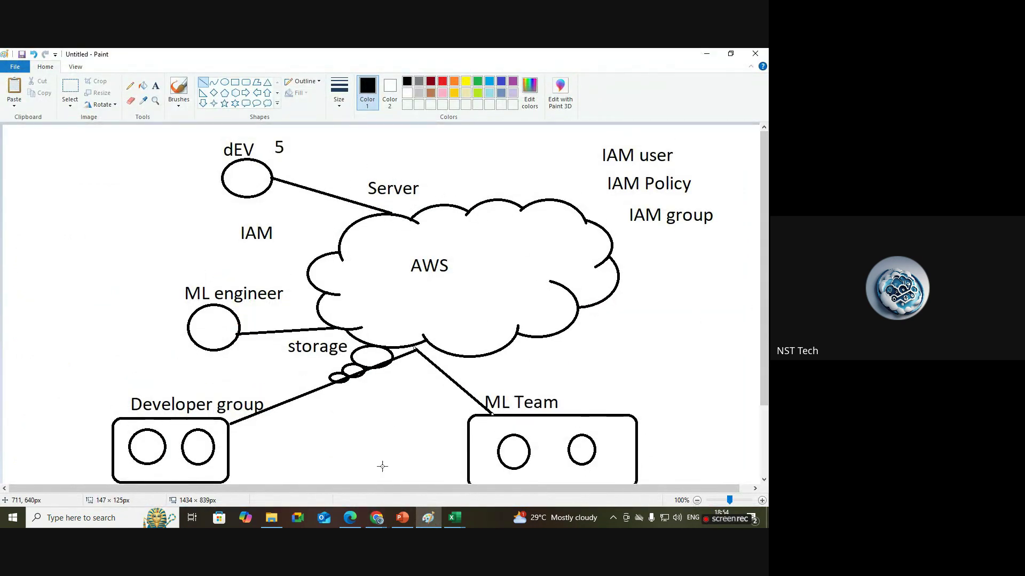
left_click(375, 519)
Search policies for 'ec2f', attach AmazonEC2FullAccess, and create the dev-team group.
left_click(261, 464)
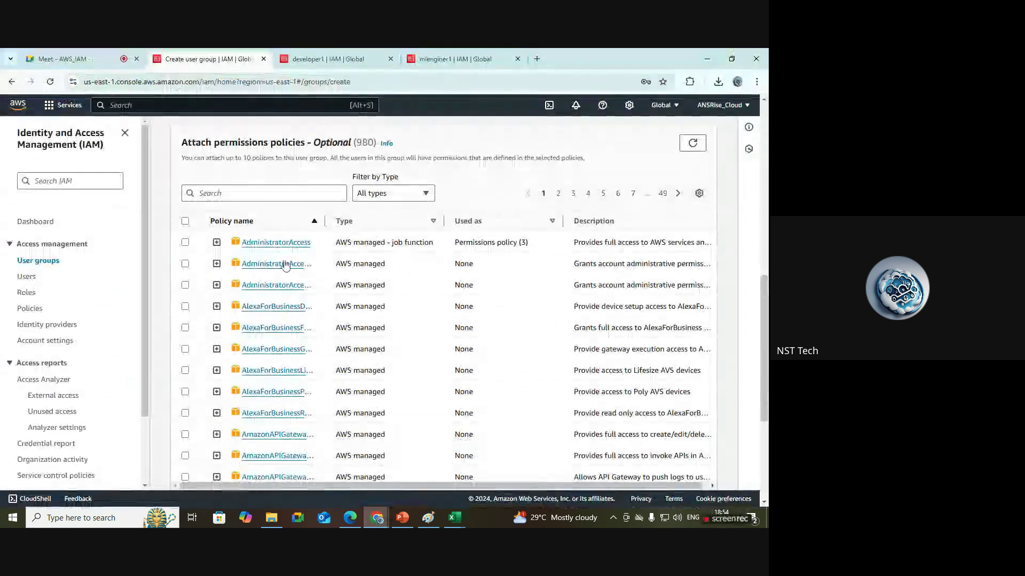
left_click(284, 192)
type("ec2")
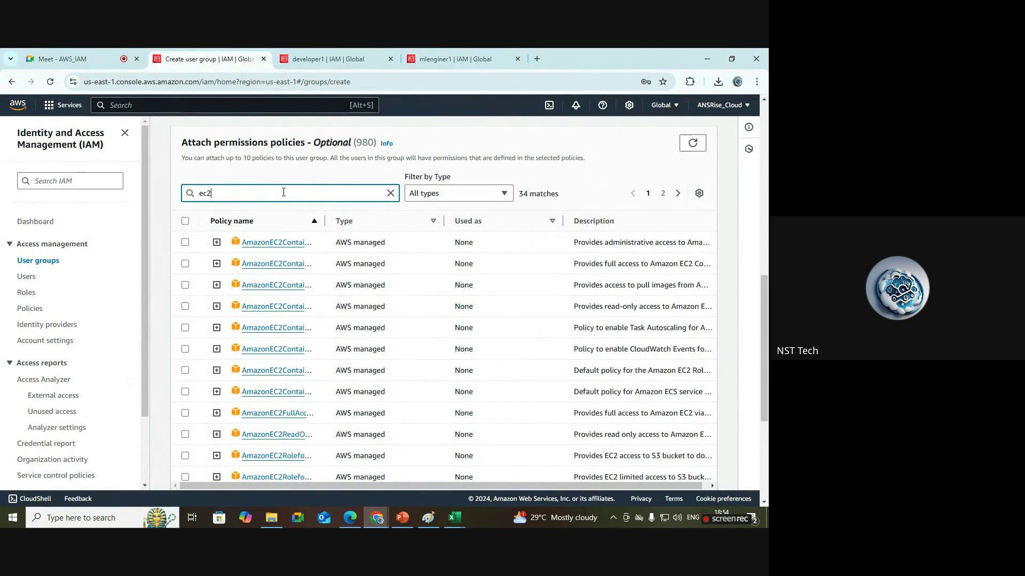
type("f")
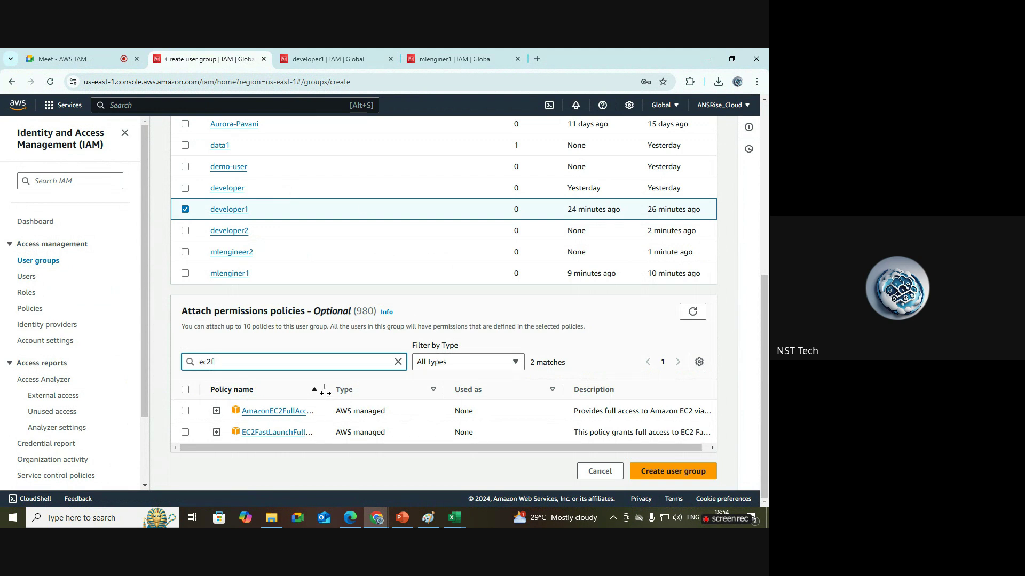
left_click_drag(324, 394, 394, 397)
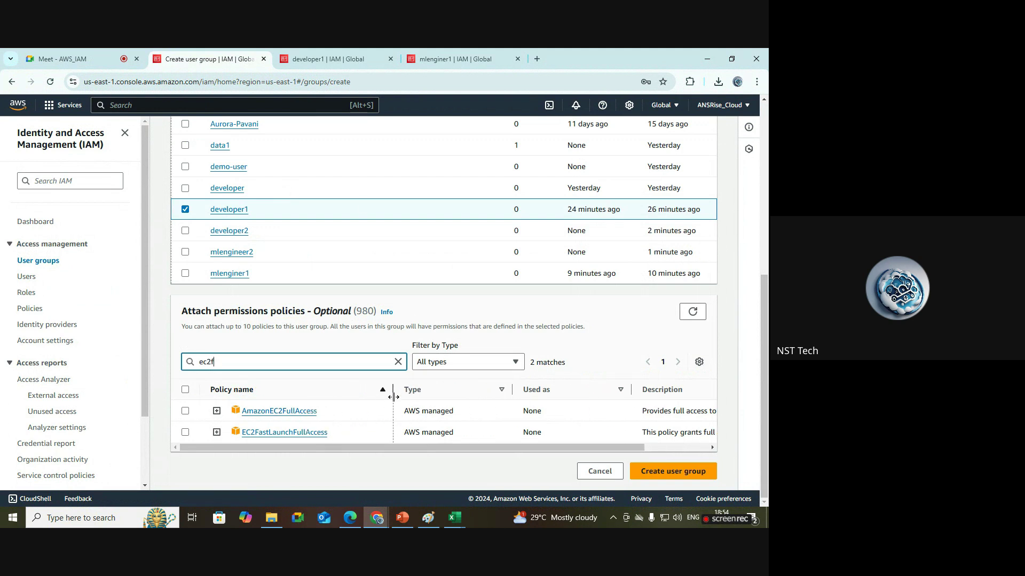
left_click(185, 412)
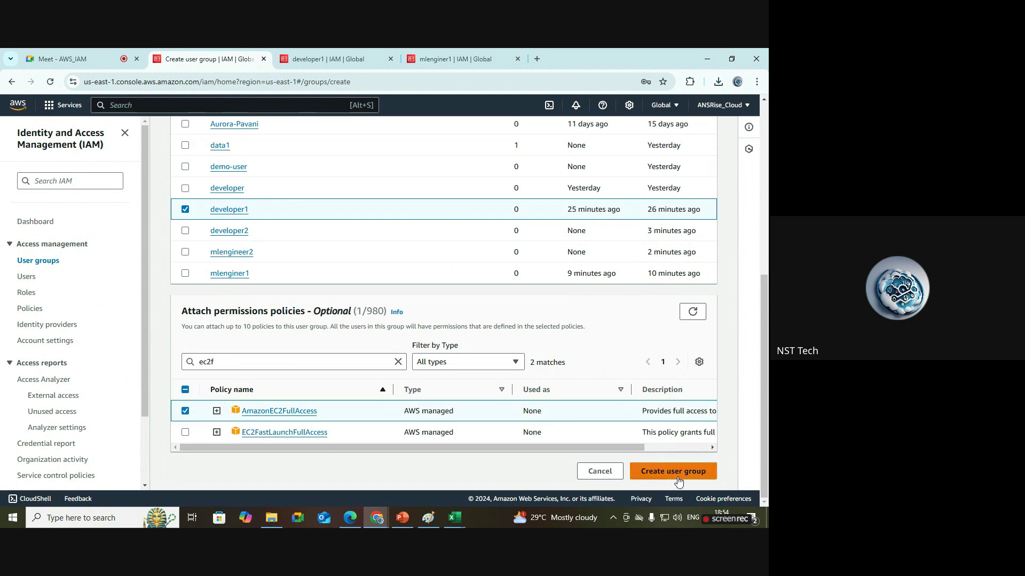
left_click(678, 471)
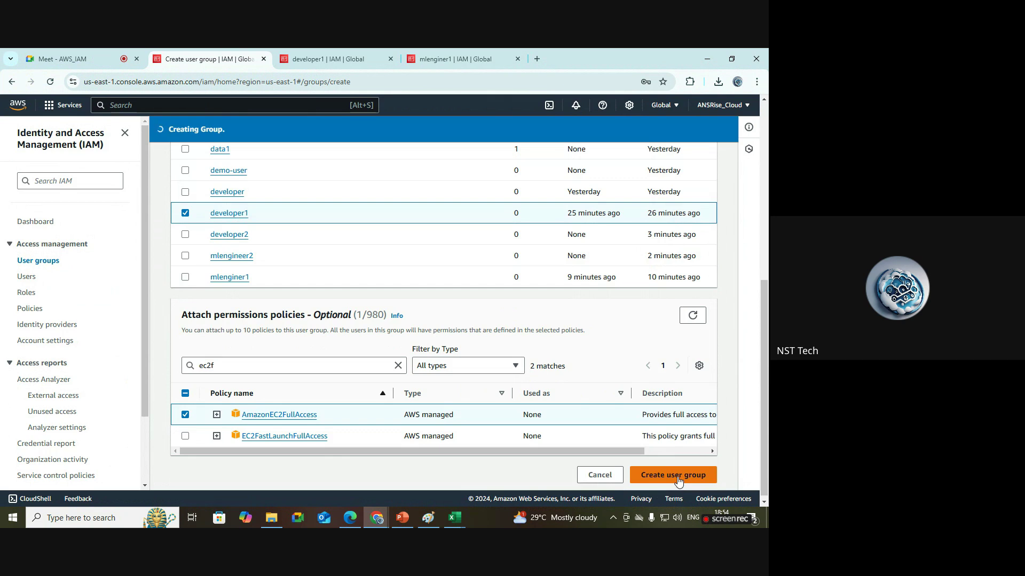
left_click(744, 128)
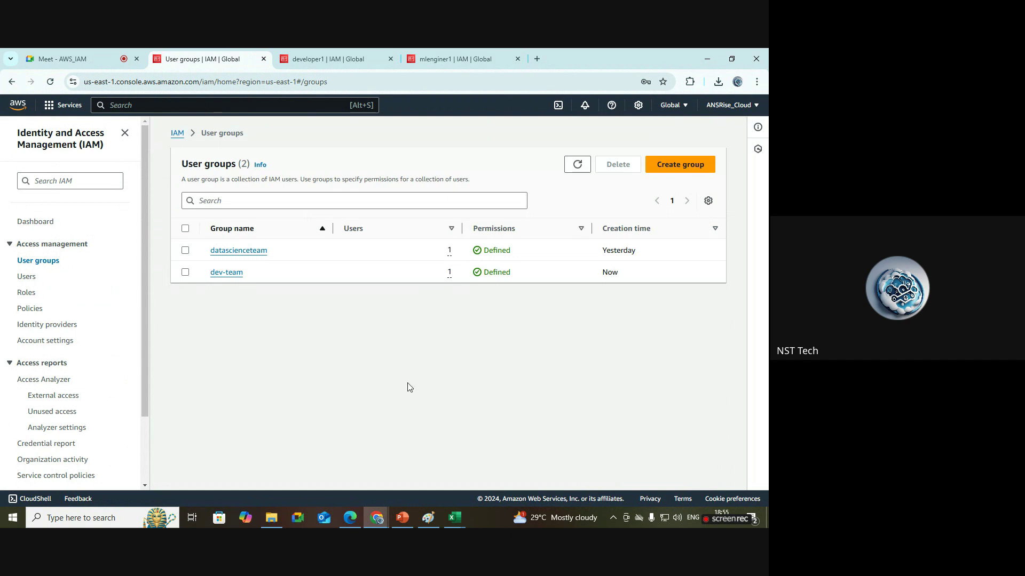
Review dev-team's Users and Permissions tabs: member developer1 and policy AmazonEC2FullAccess.
left_click(224, 275)
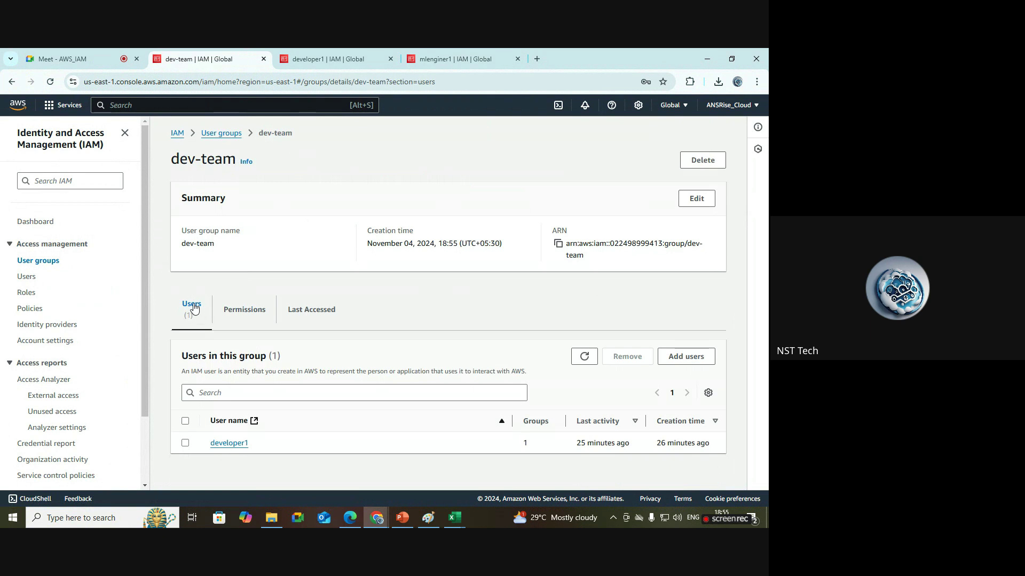
left_click_drag(270, 447, 207, 450)
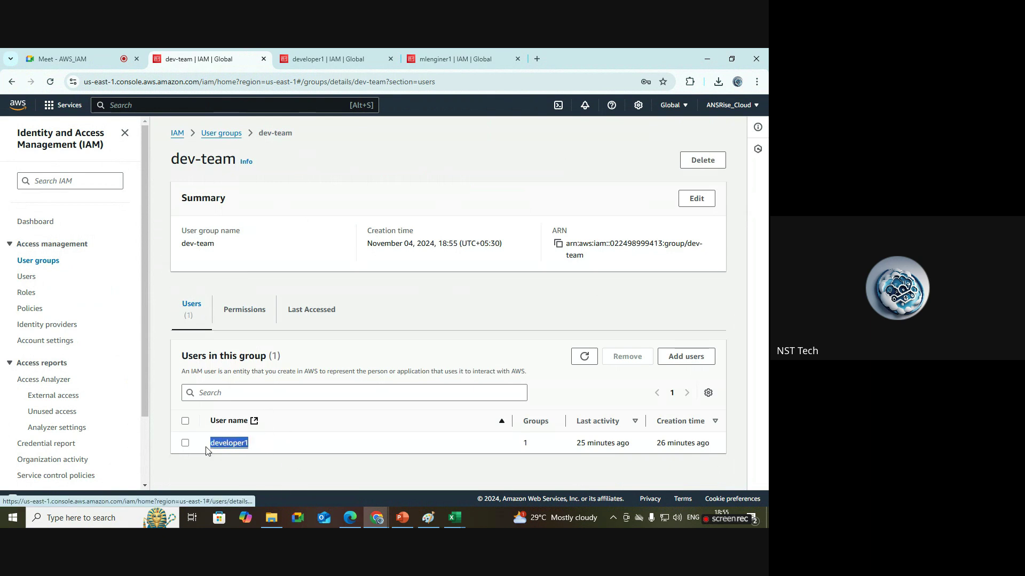
left_click(269, 468)
left_click(253, 311)
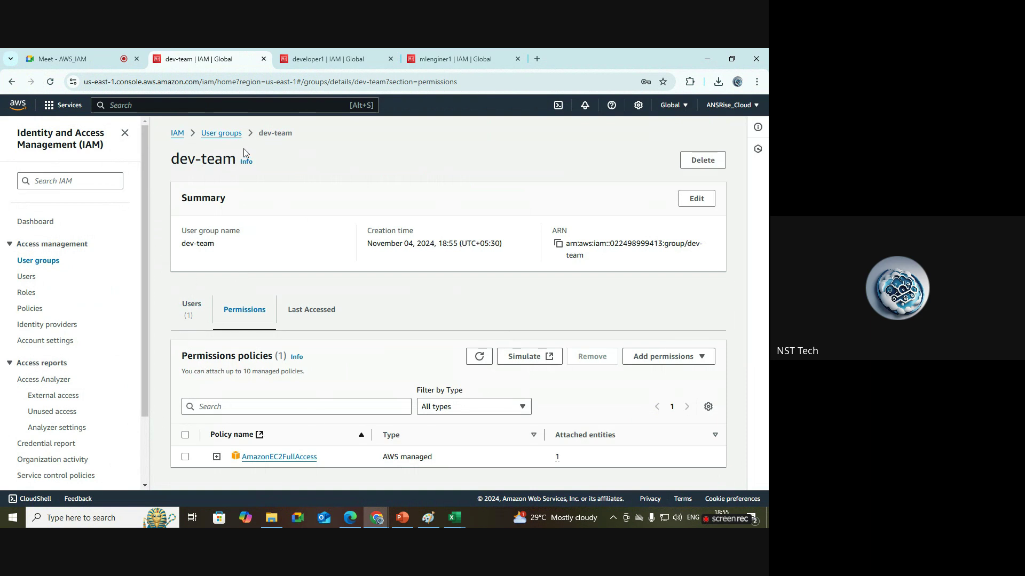
left_click_drag(299, 138, 206, 134)
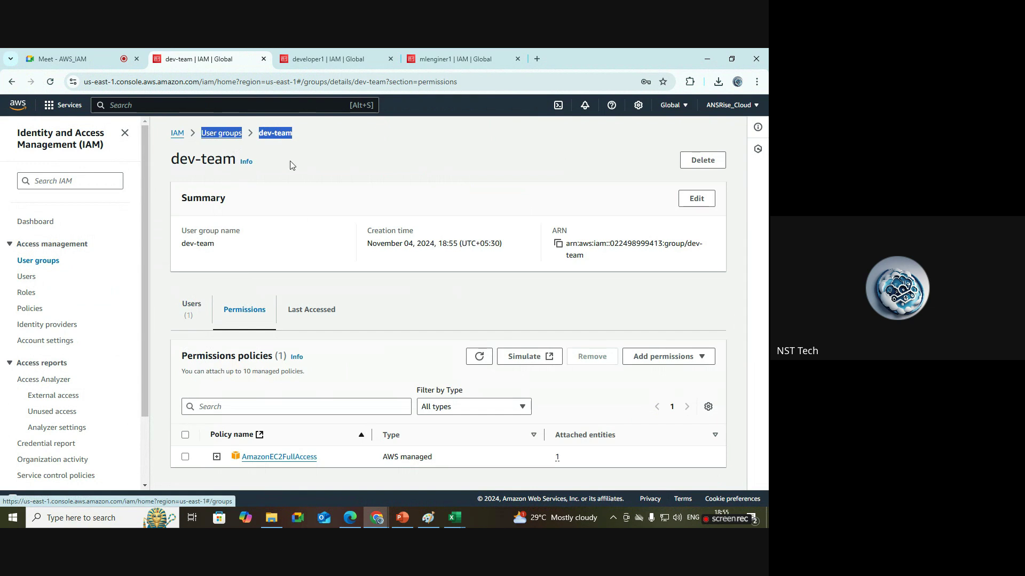
left_click(337, 168)
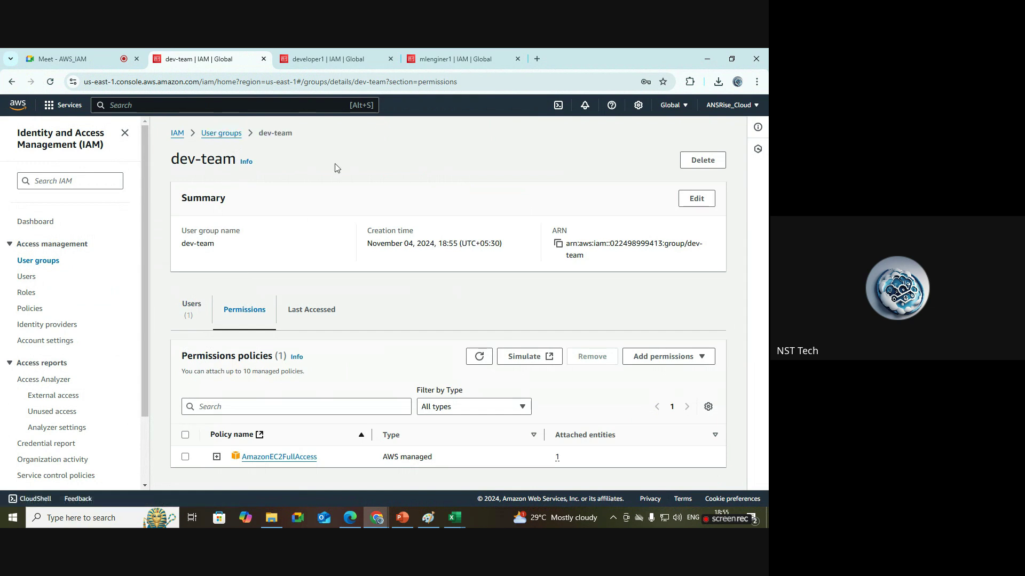
left_click(191, 304)
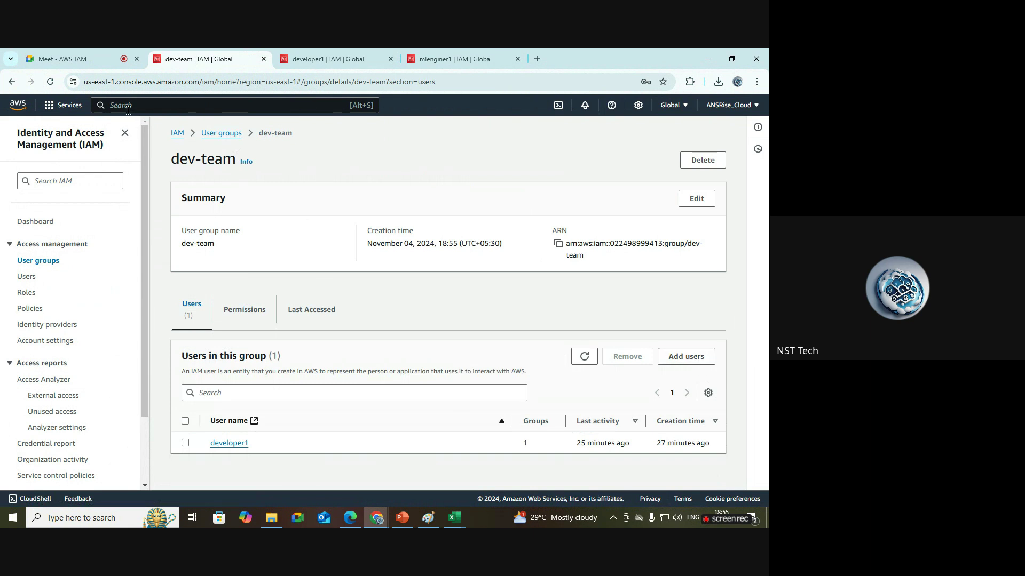
left_click_drag(237, 161, 161, 154)
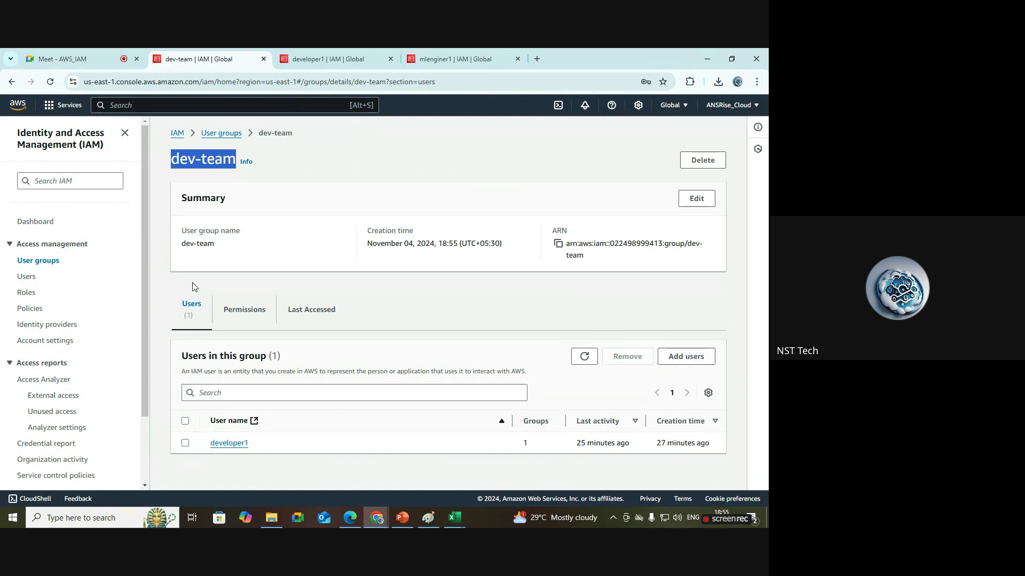
left_click(258, 318)
left_click_drag(320, 457, 242, 460)
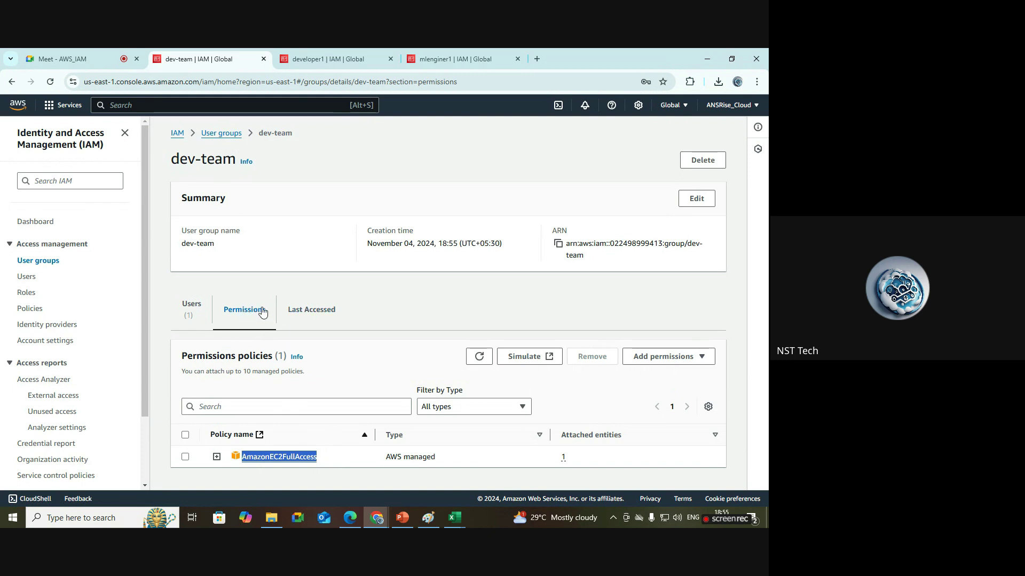
left_click(193, 305)
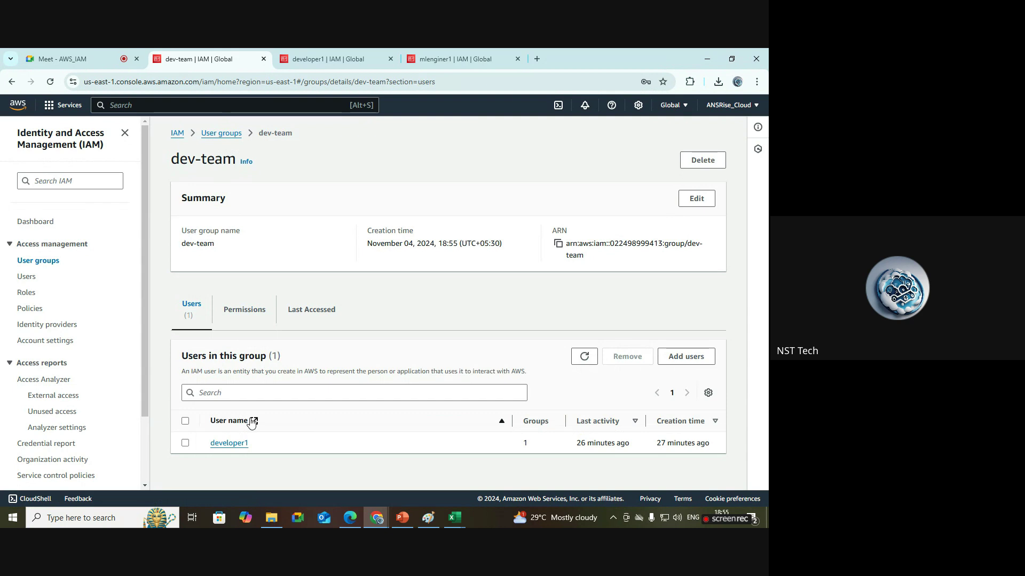
From User groups, create a new group named ml-team without adding users or policies.
left_click(36, 263)
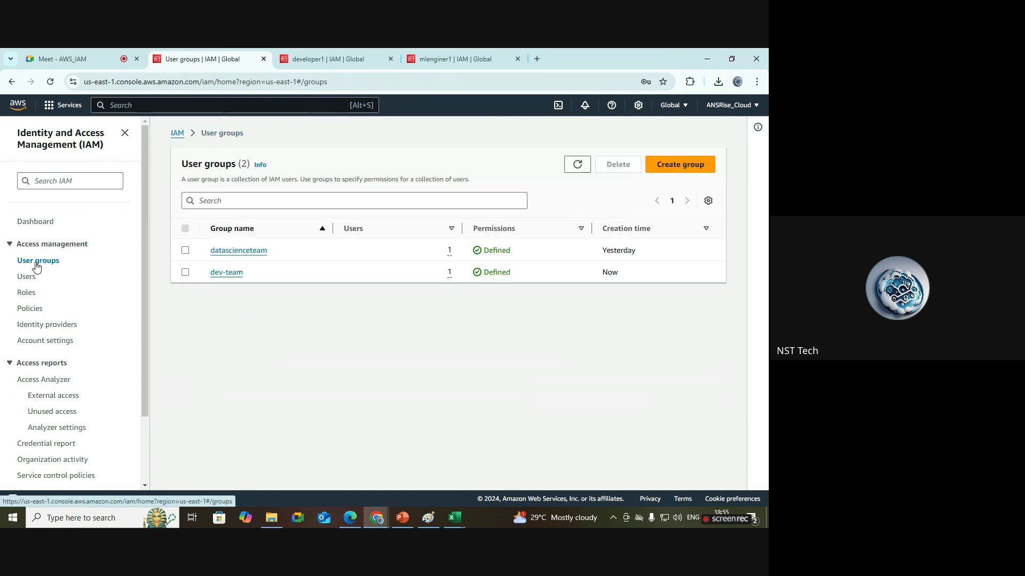
left_click(690, 165)
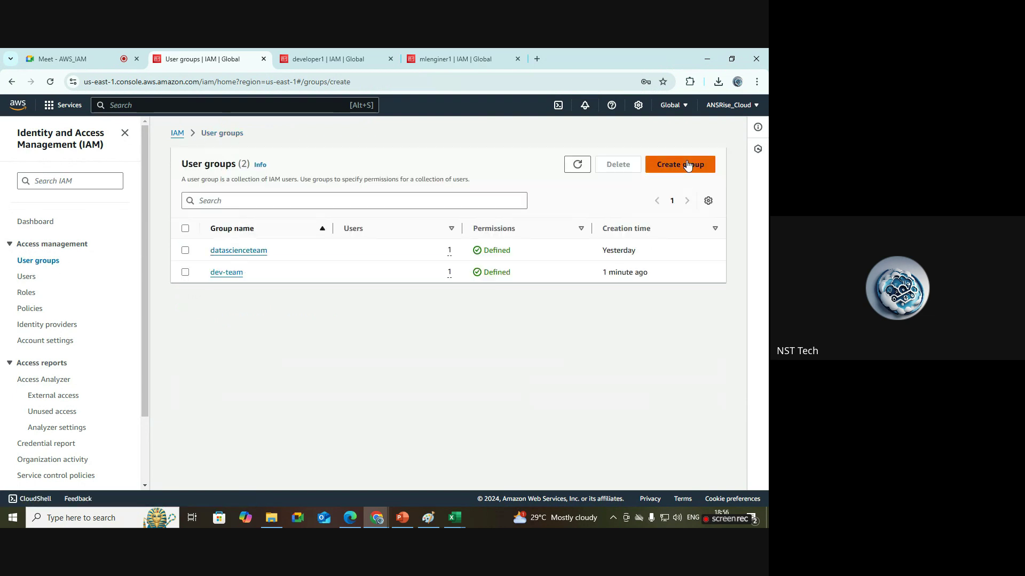
left_click(240, 253)
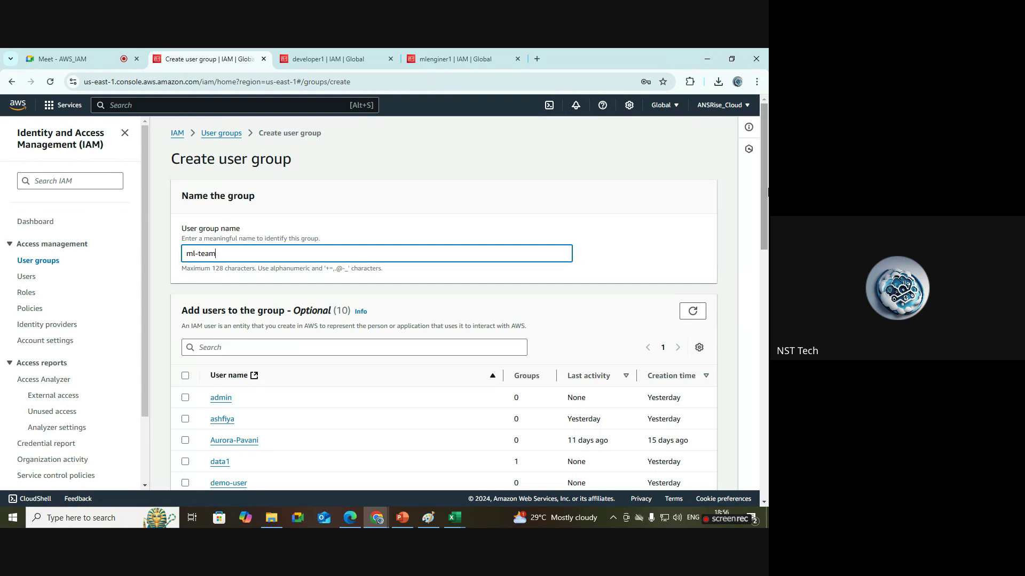
left_click_drag(767, 189, 767, 158)
left_click(375, 219)
scroll(307, 353, "down", 10)
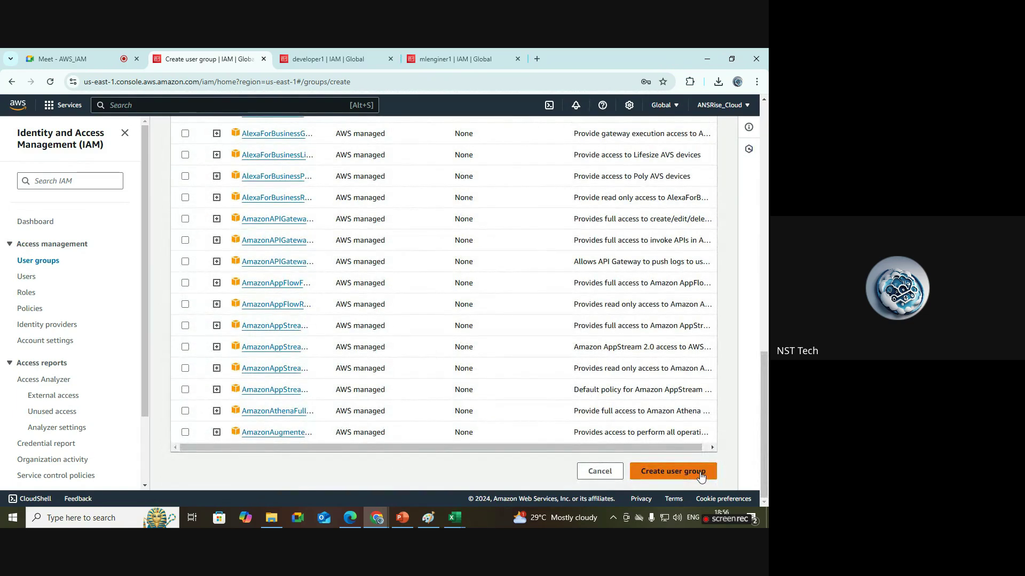
left_click(700, 473)
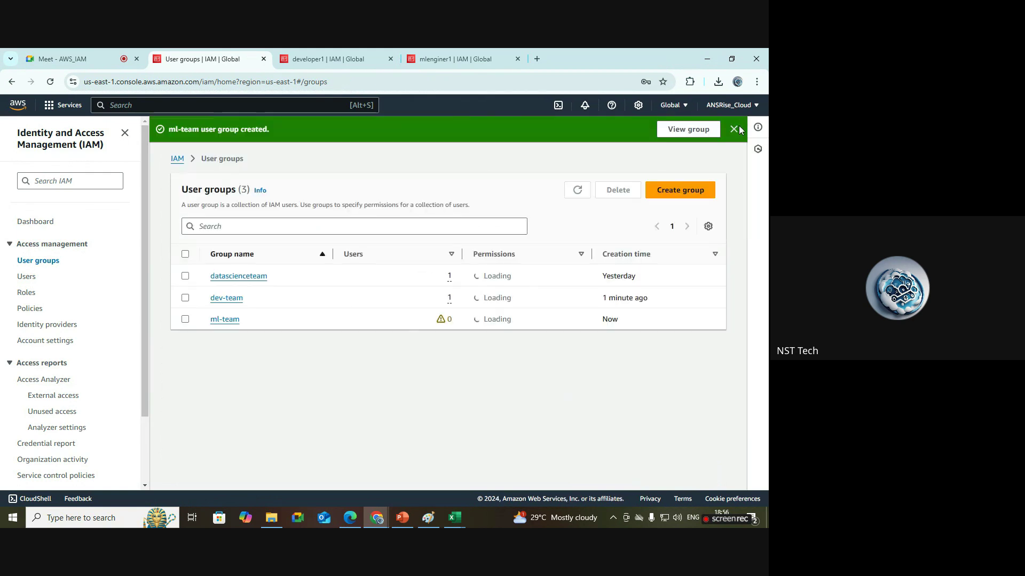
Dismiss the notification and close the developer1 and mlenginer1 browser tabs.
left_click(733, 129)
left_click_drag(242, 294, 207, 269)
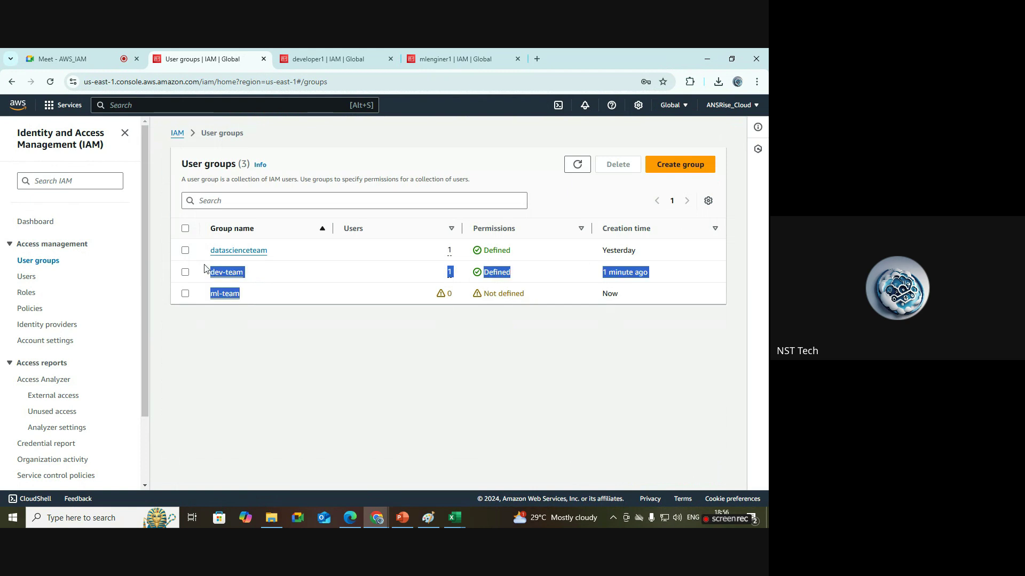
left_click(390, 59)
left_click(390, 60)
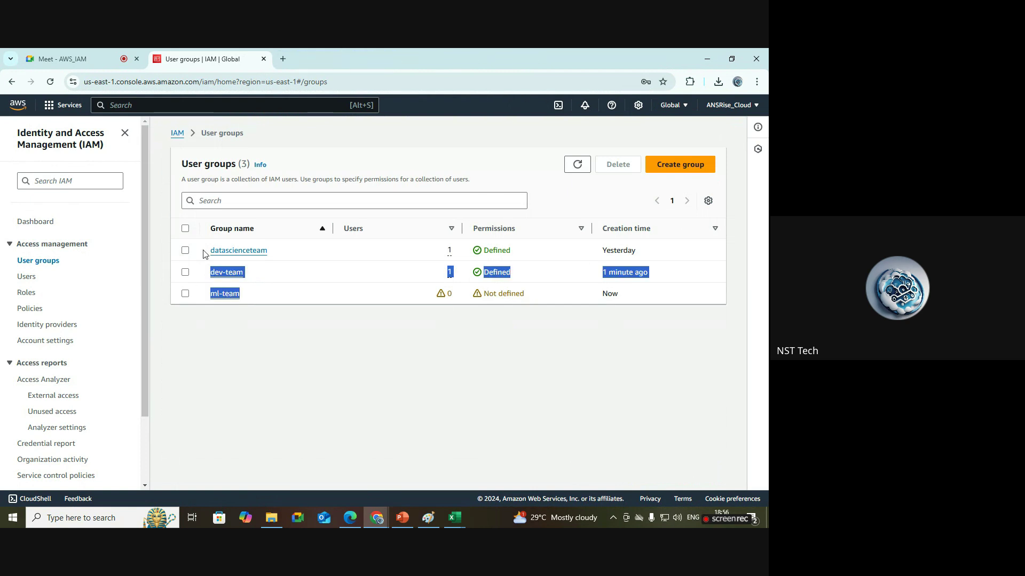
left_click(393, 155)
left_click_drag(249, 297, 209, 279)
left_click(273, 341)
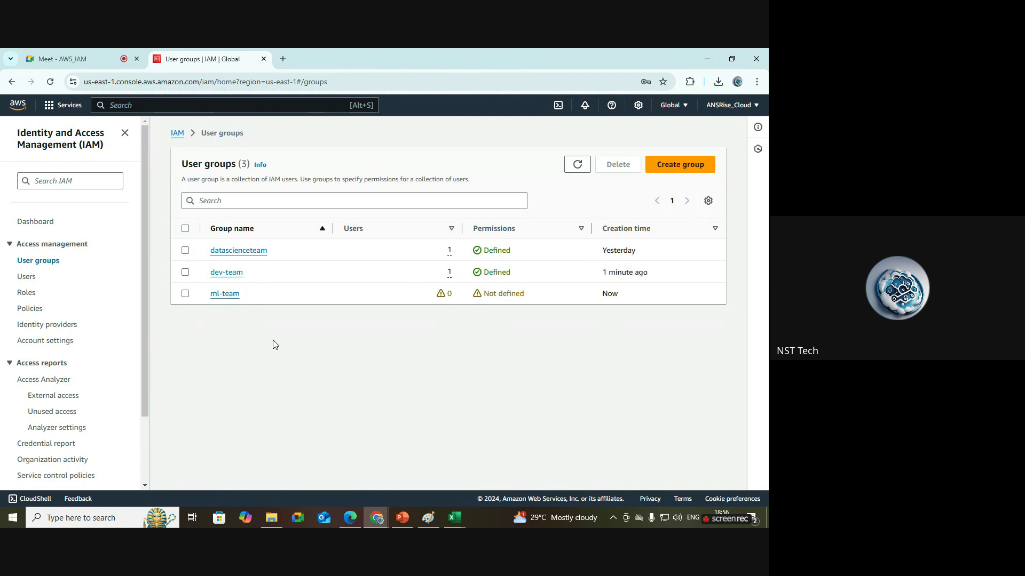
Open the dev-team and ml-team groups in their own browser tabs.
right_click(229, 273)
key("Escape")
right_click(223, 295)
left_click(256, 305)
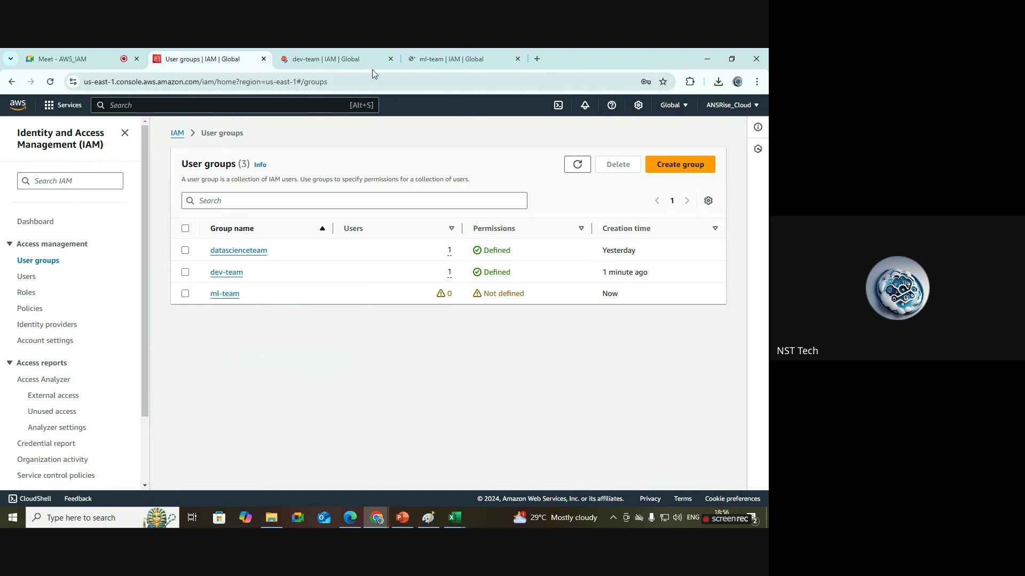
On the dev-team tab, confirm member developer1 and AmazonEC2FullAccess as the single attached policy.
left_click(345, 56)
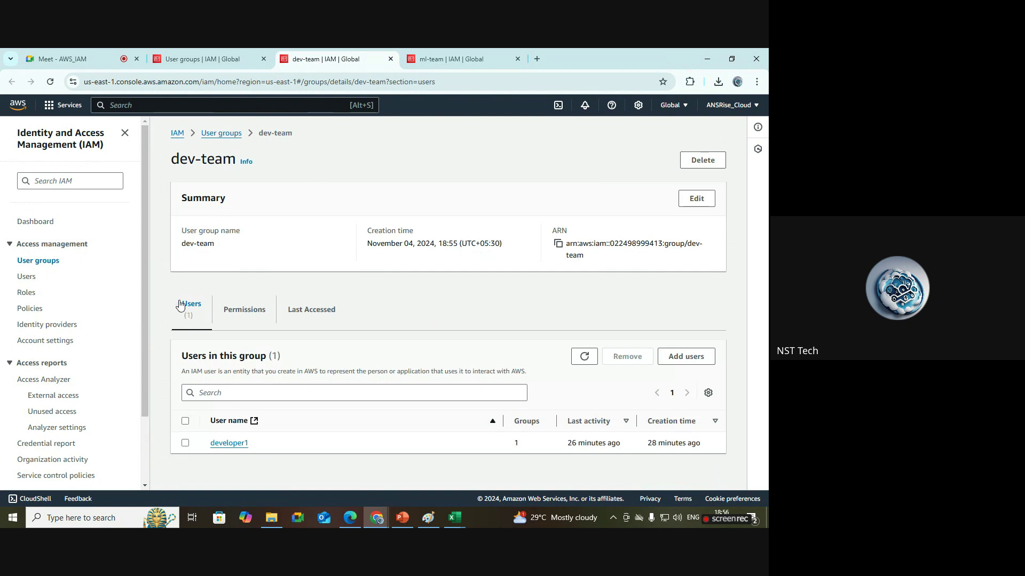
double_click(243, 441)
left_click(341, 348)
left_click(248, 306)
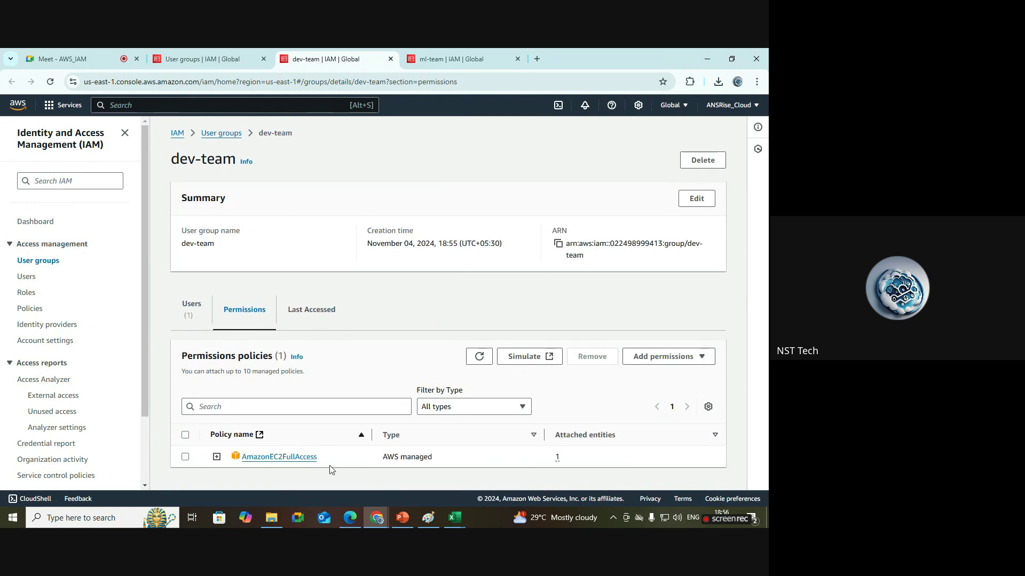
left_click_drag(328, 462, 242, 458)
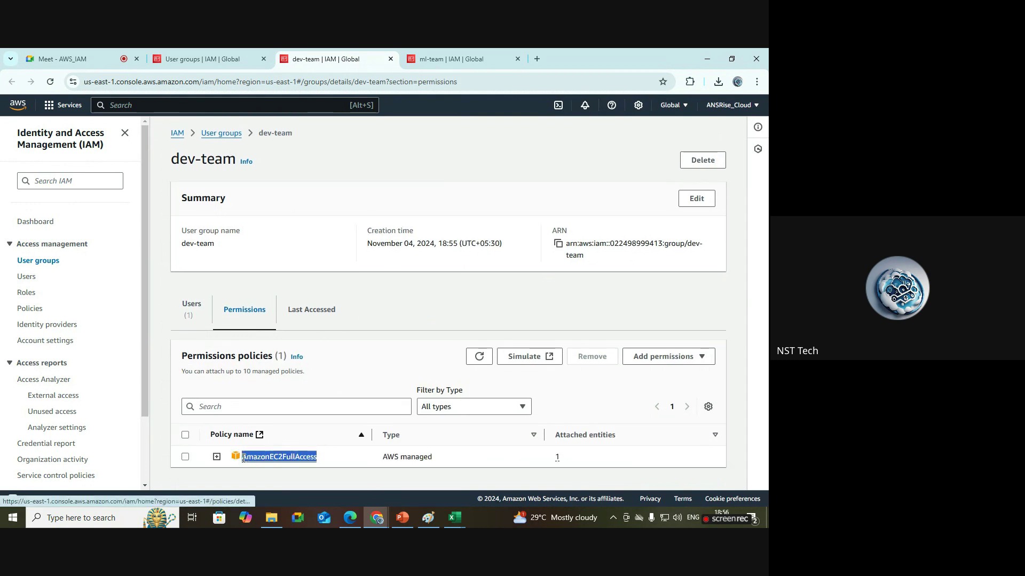
left_click(192, 312)
left_click_drag(262, 447, 209, 444)
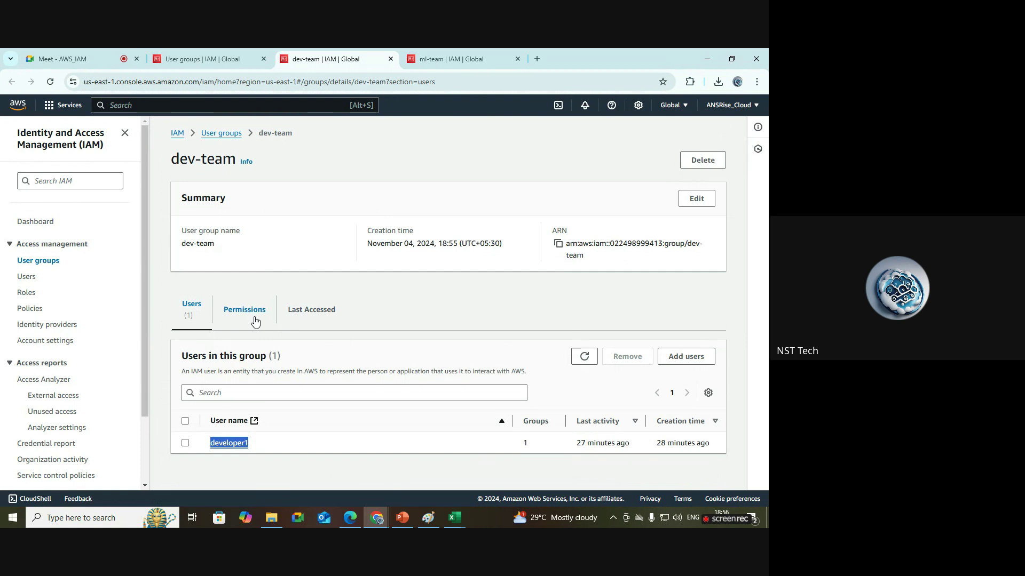
left_click_drag(237, 160, 171, 172)
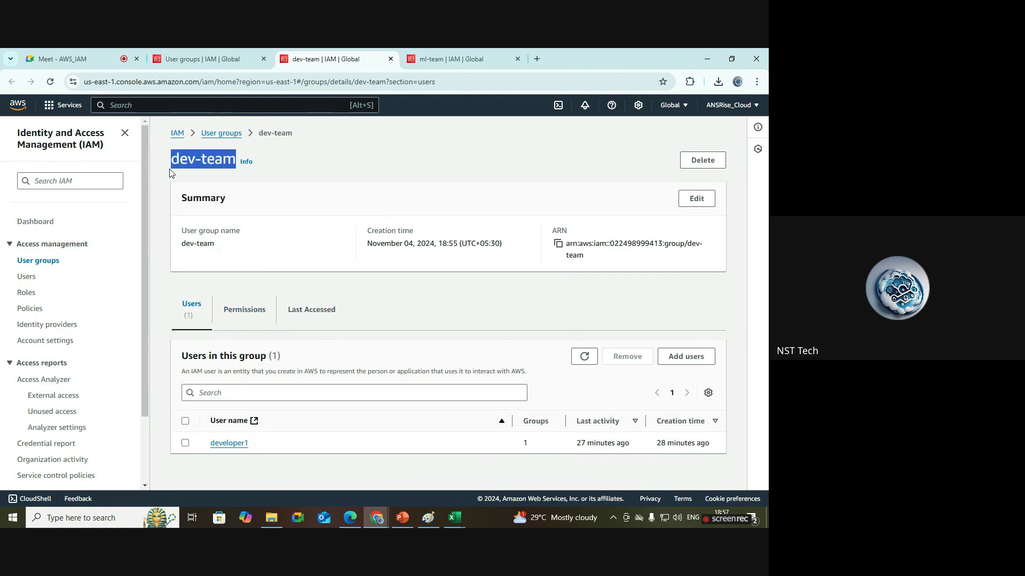
left_click(252, 310)
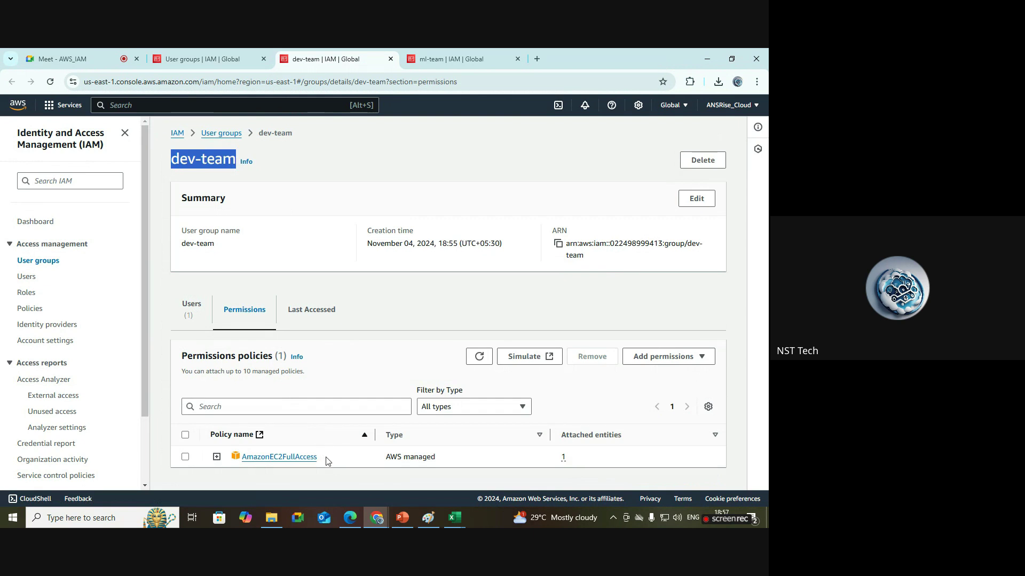
left_click_drag(326, 461, 247, 456)
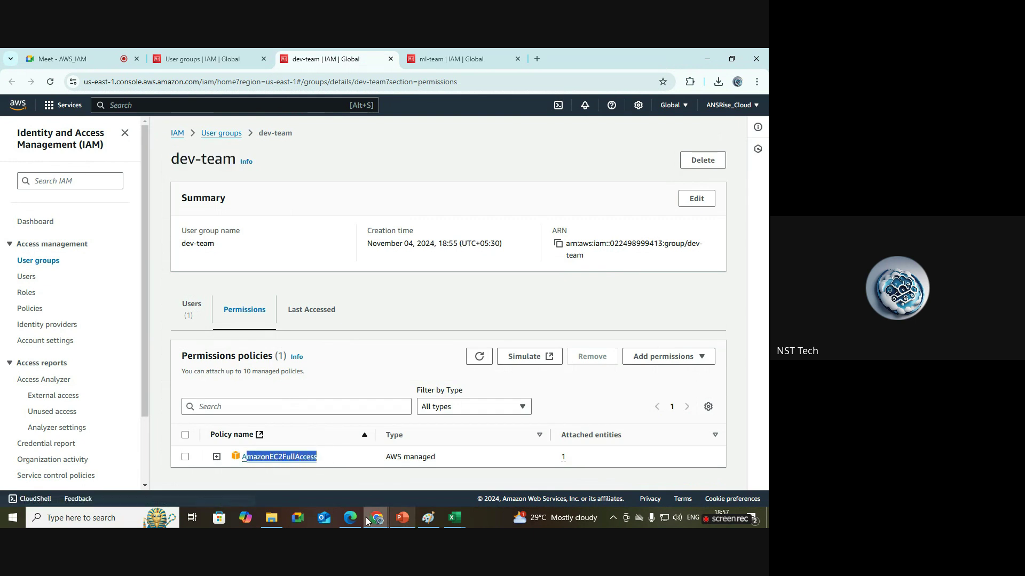
Refresh the resource counts on the developer's incognito EC2 dashboard, then return to IAM.
mouse_move(383, 527)
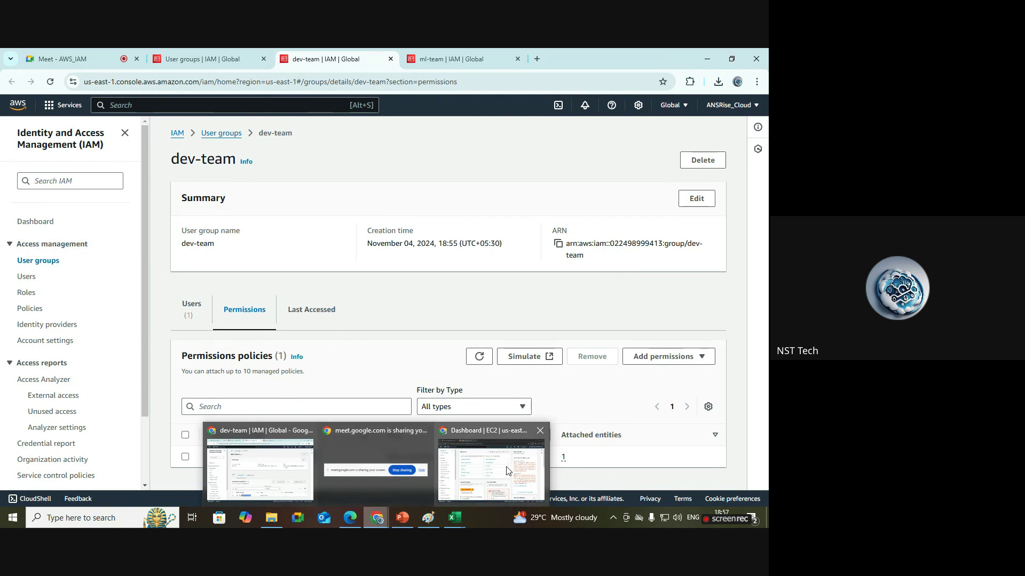
left_click(491, 469)
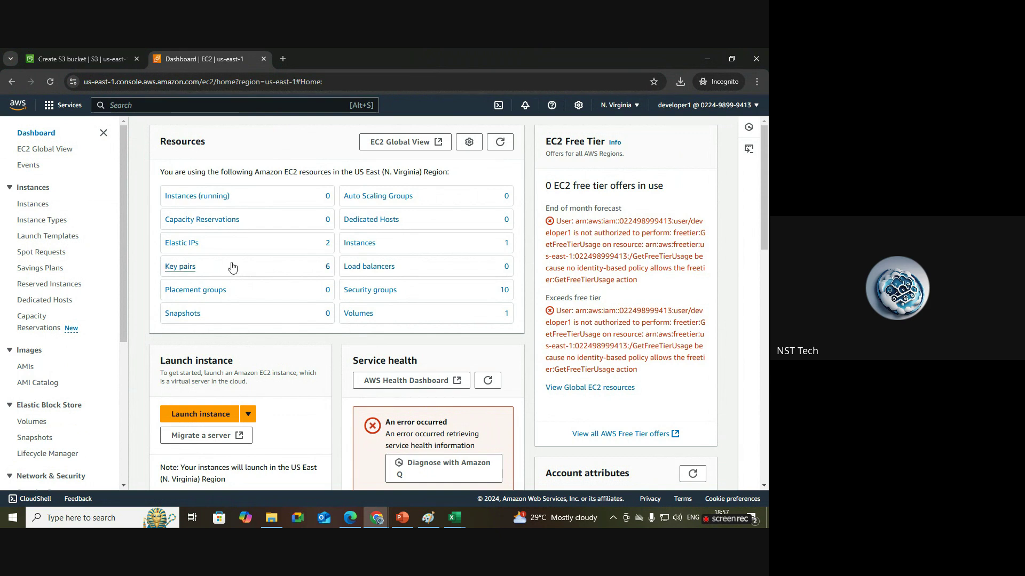
left_click(500, 145)
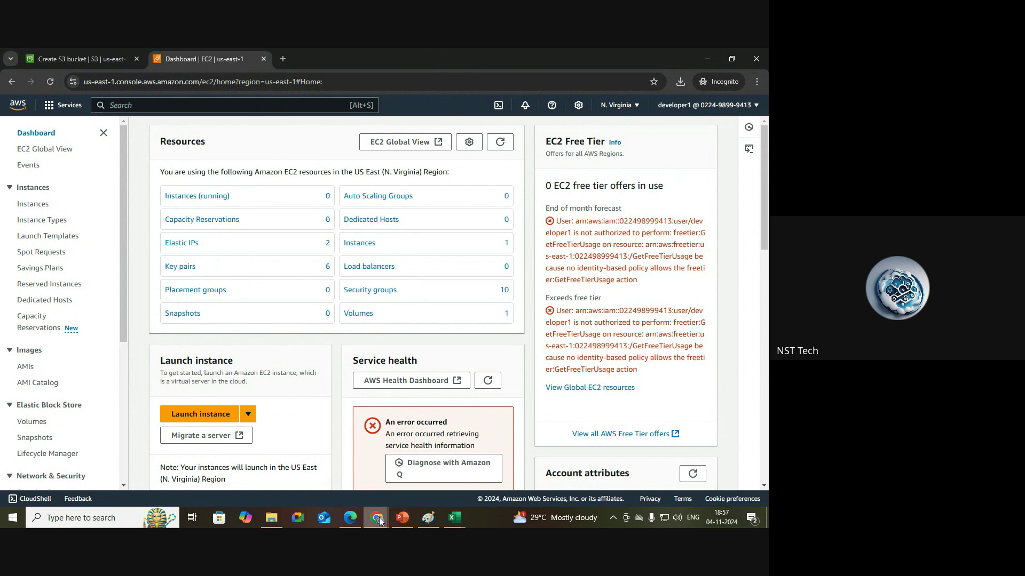
mouse_move(380, 522)
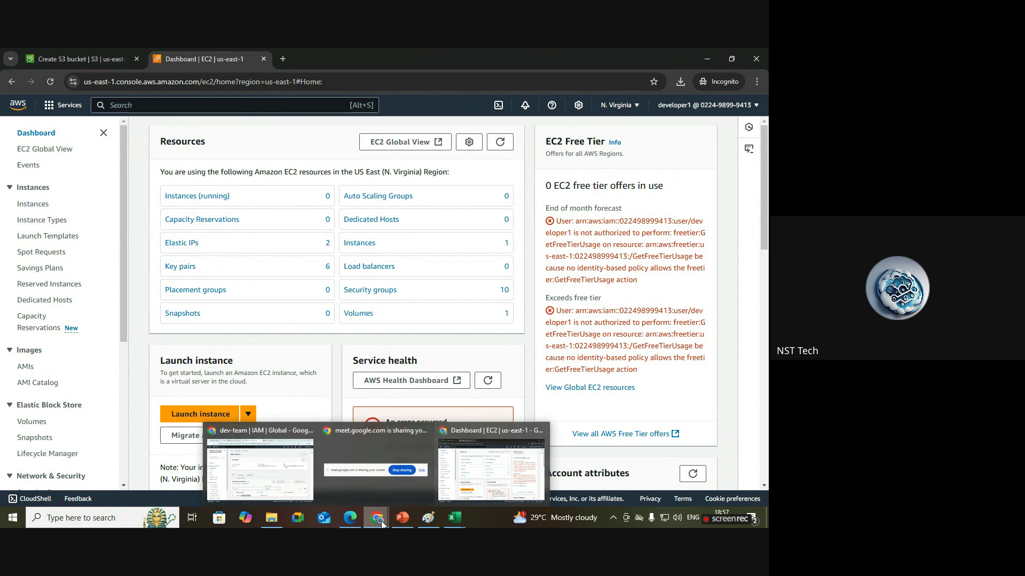
left_click(286, 481)
On the ml-team tab, confirm it has no policies or members, and open Add users.
left_click(444, 53)
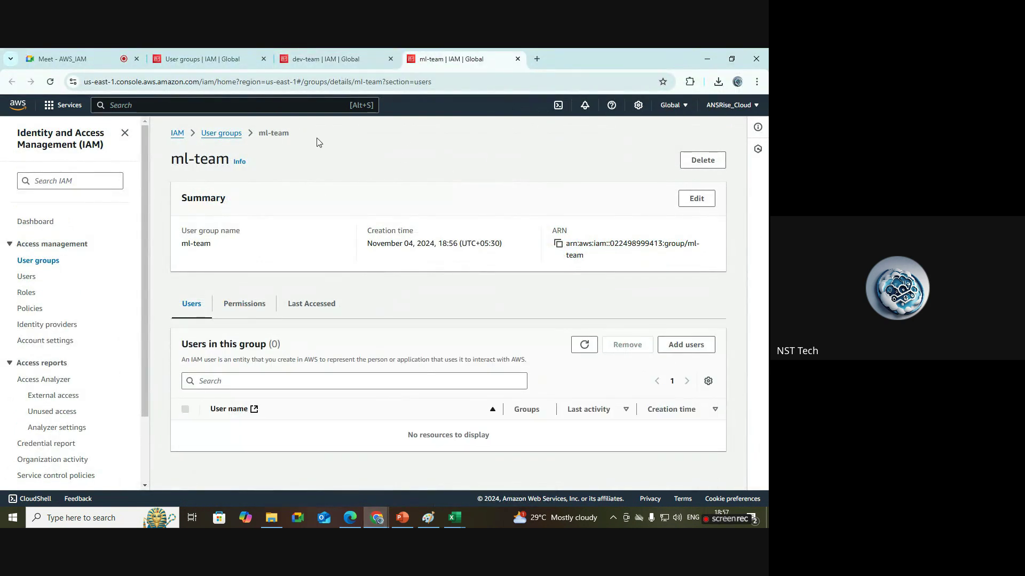
left_click_drag(174, 159, 228, 156)
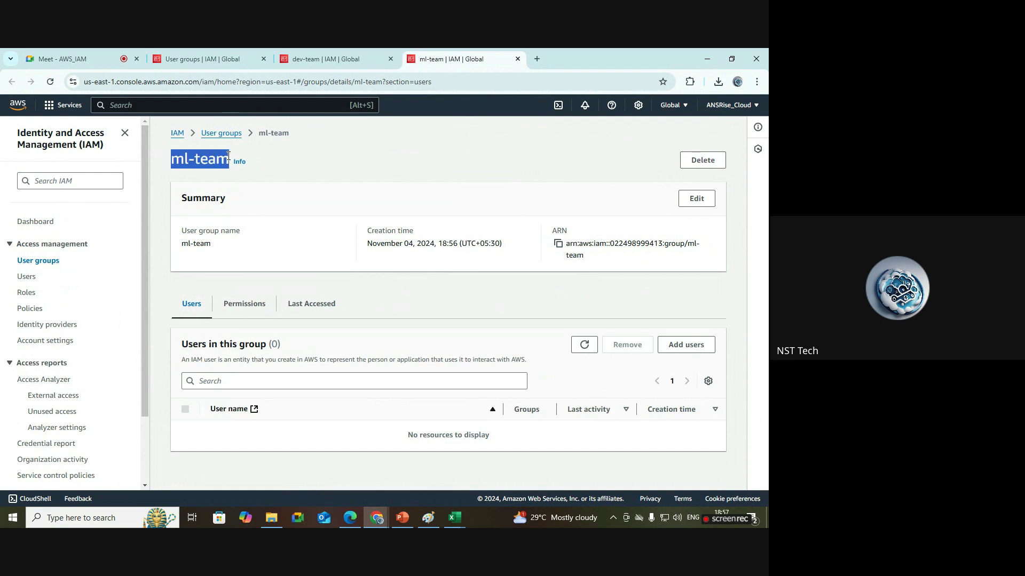
left_click(388, 193)
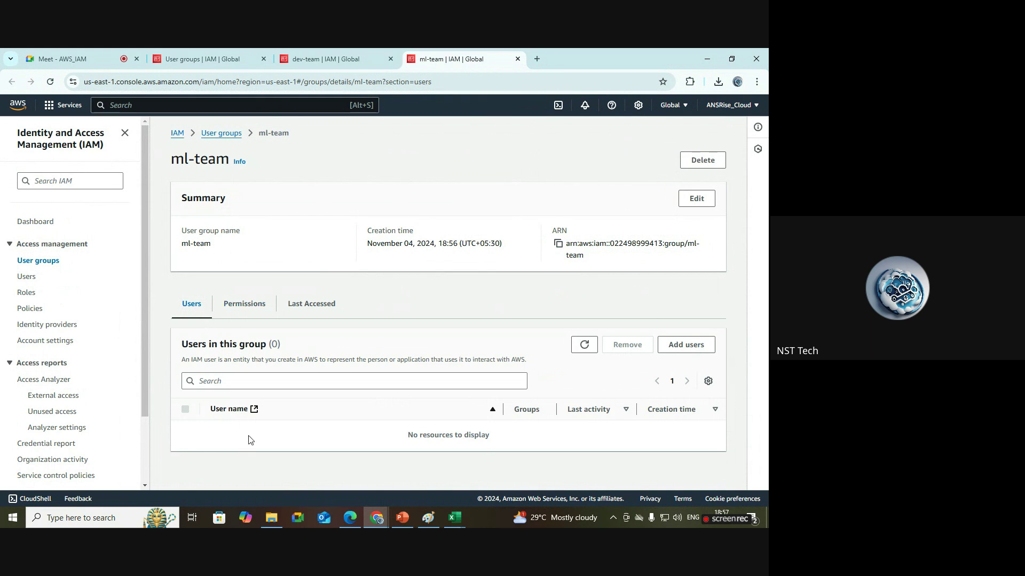
left_click(250, 311)
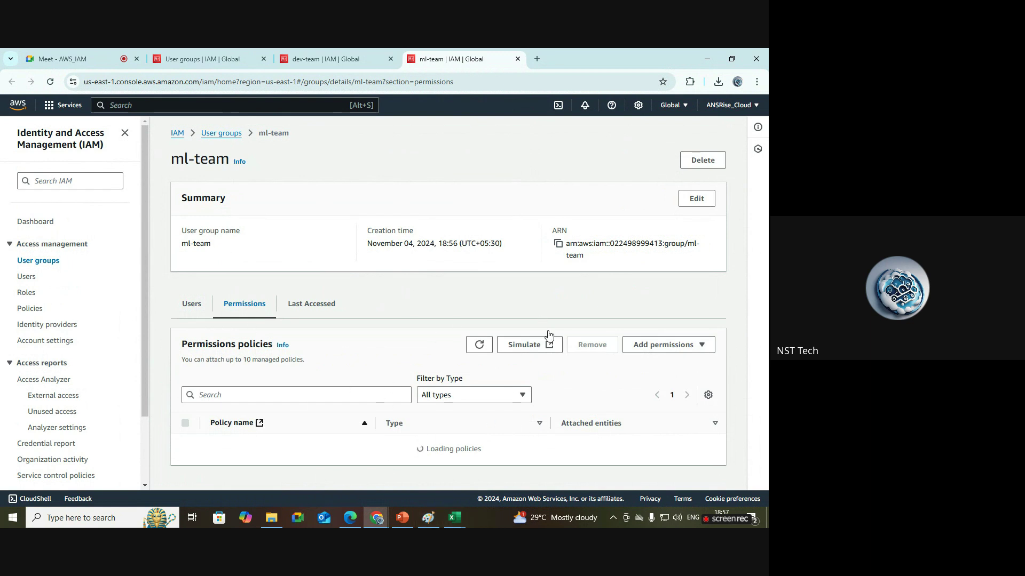
left_click(192, 307)
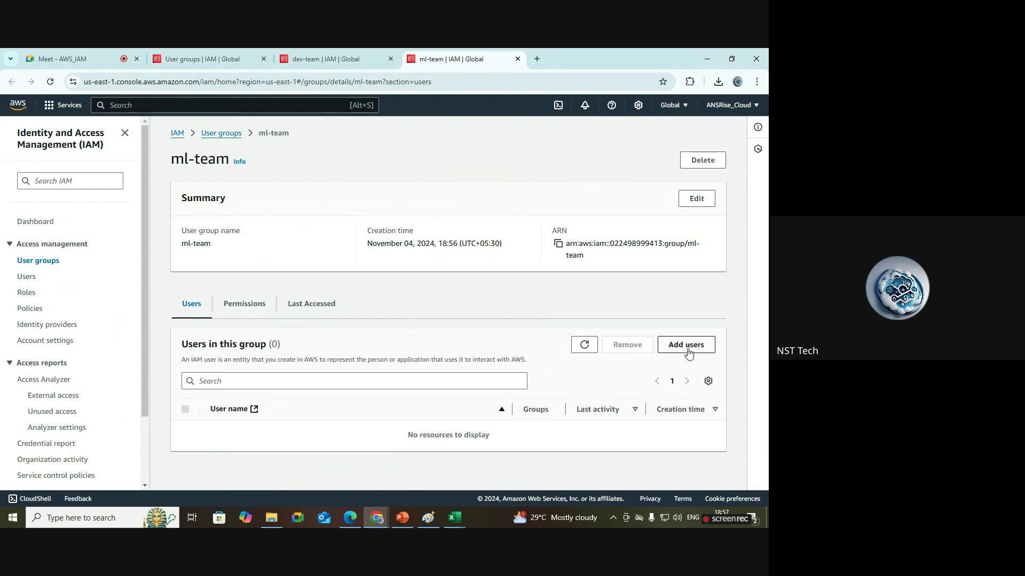
left_click(687, 346)
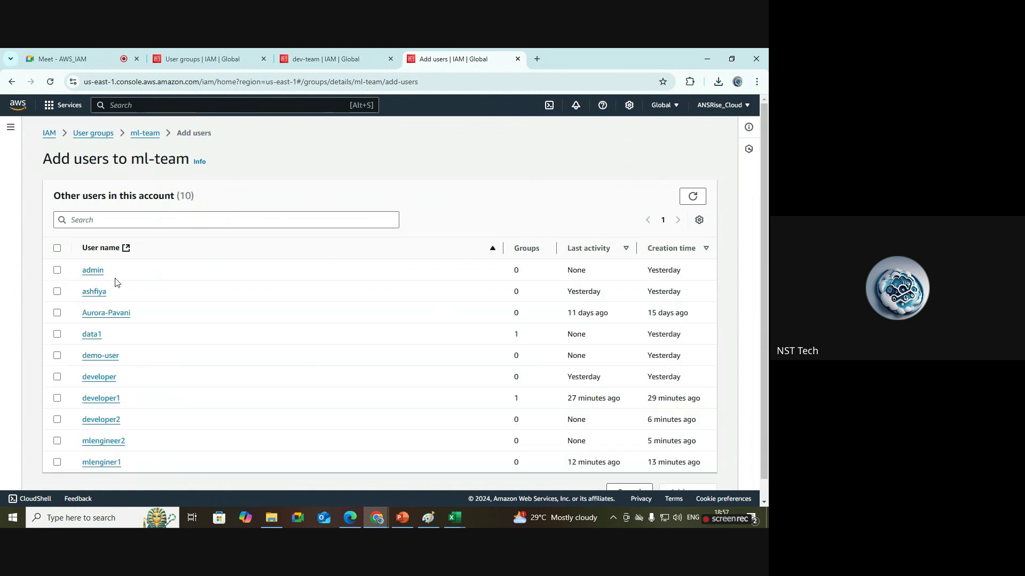
Add mlengineer2 and mlenginer1 to ml-team and dismiss the users-added notice.
scroll(667, 341, "down", 1)
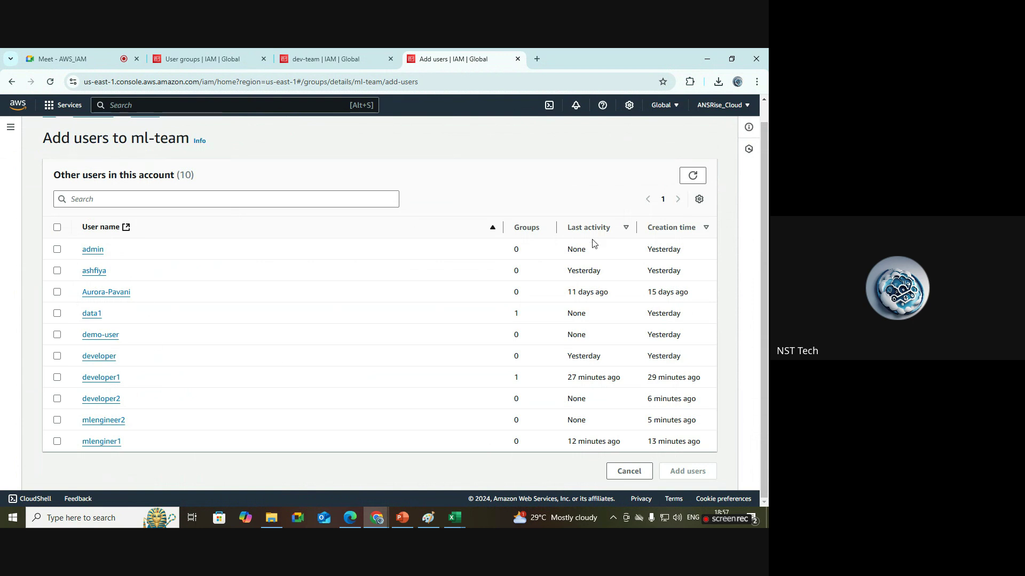
left_click(57, 420)
left_click(57, 442)
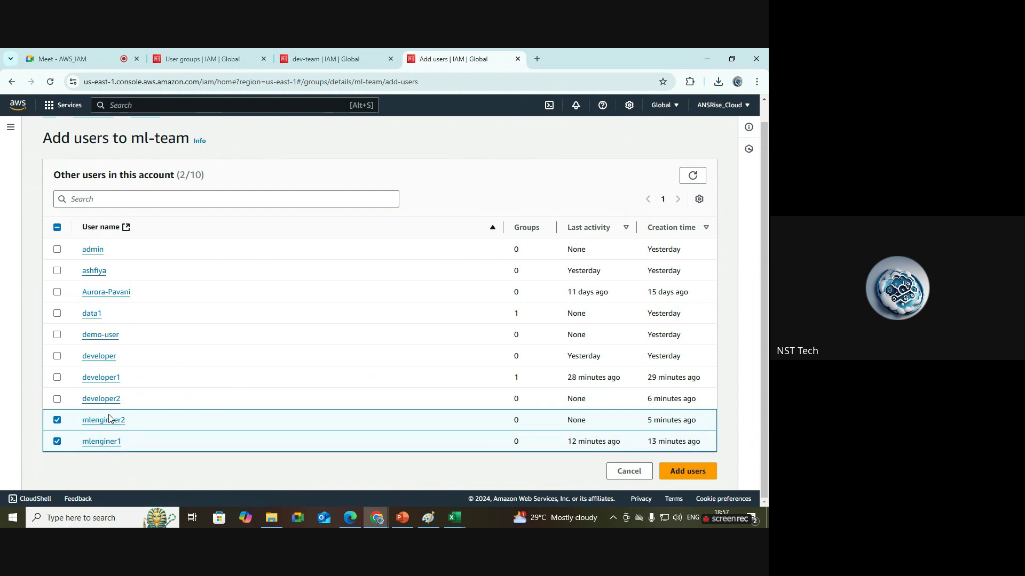
left_click(694, 478)
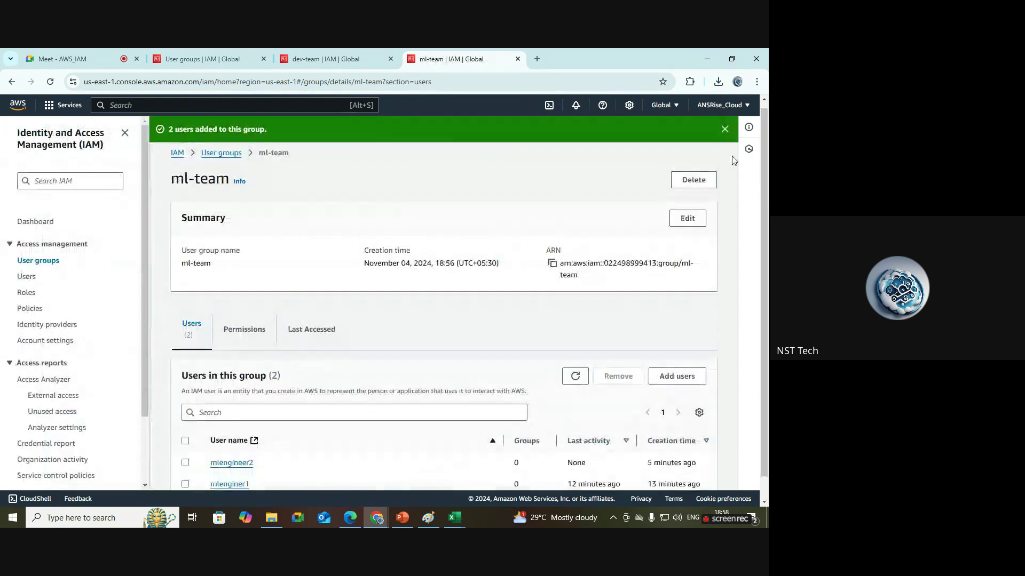
left_click(727, 131)
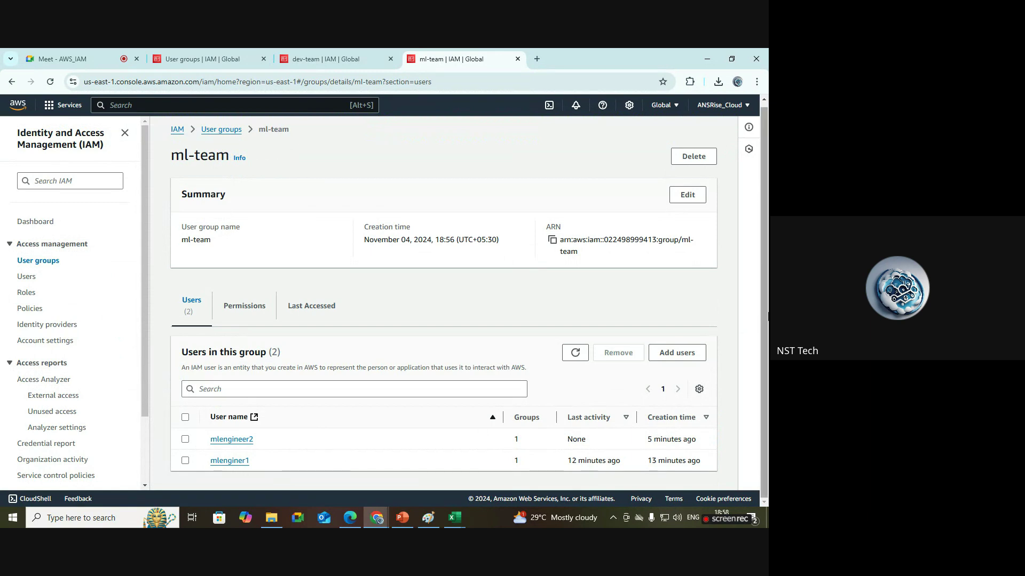
Review the two new ml-team members, then bring up the mlenginer1 console window.
left_click_drag(271, 473, 208, 444)
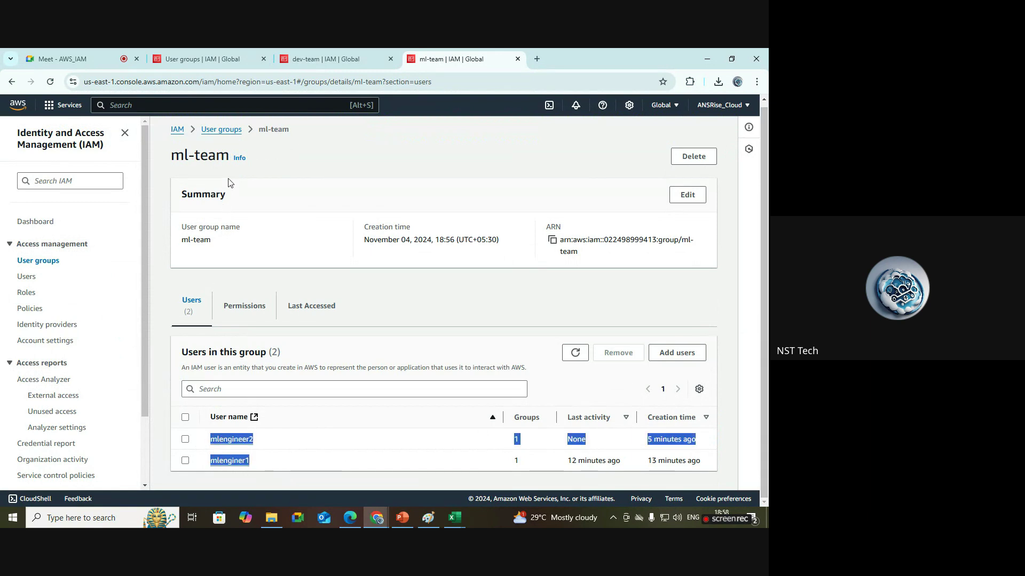
left_click_drag(233, 159, 170, 159)
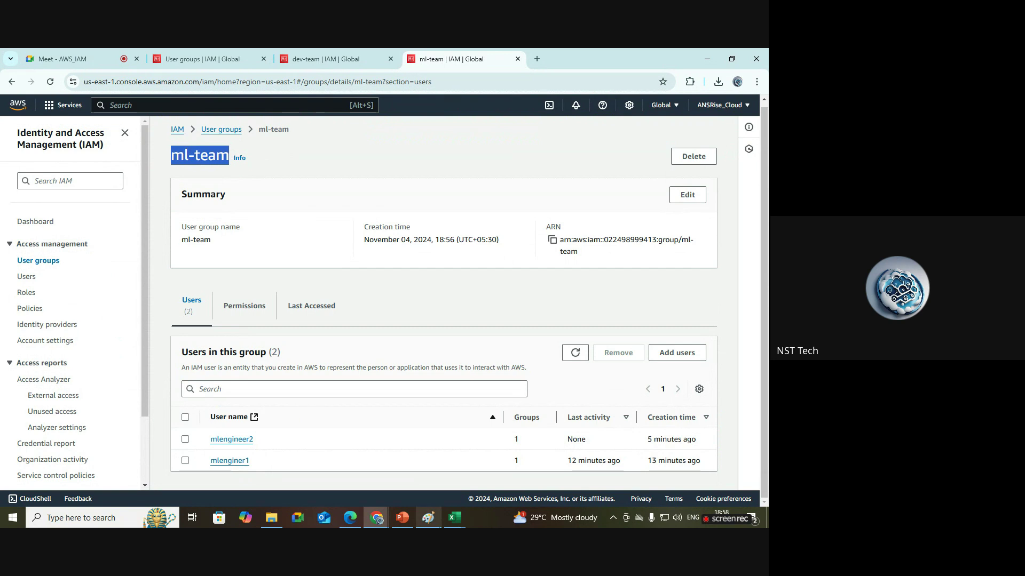
left_click(279, 458)
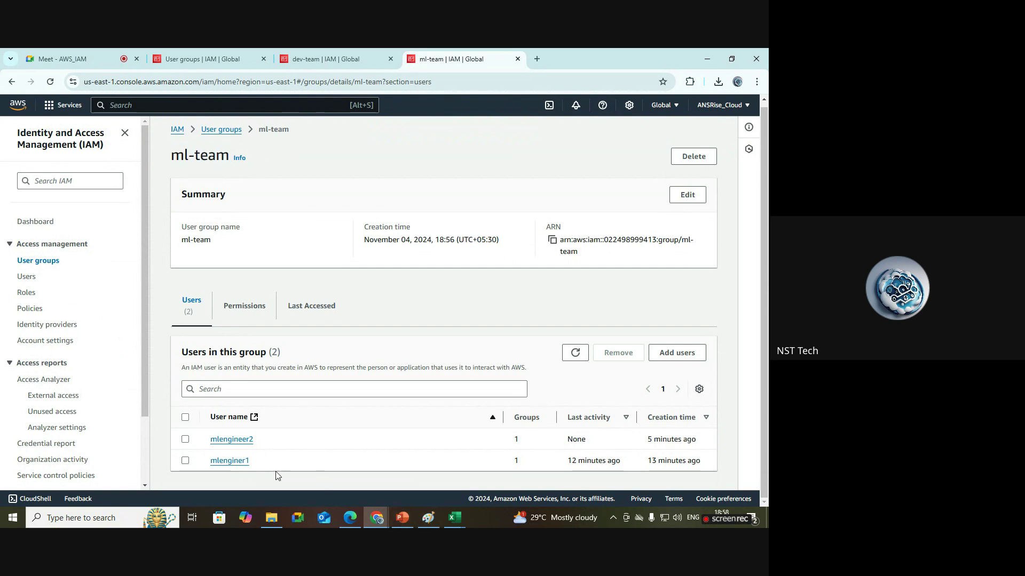
left_click_drag(265, 466, 209, 460)
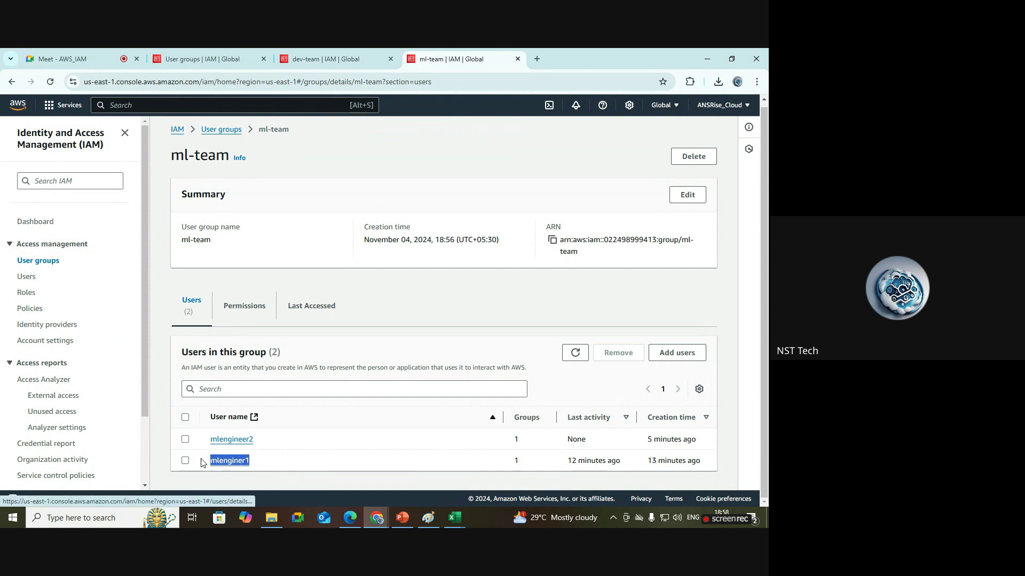
left_click(358, 521)
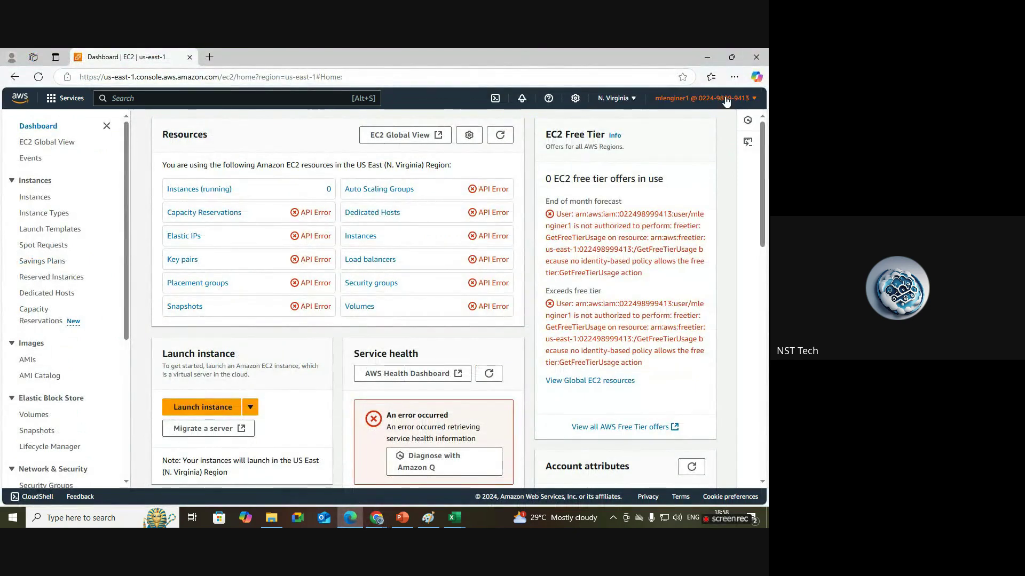
Sign out of mlenginer1 and start entering username mlengineer on the IAM sign-in page.
left_click(704, 98)
left_click(729, 297)
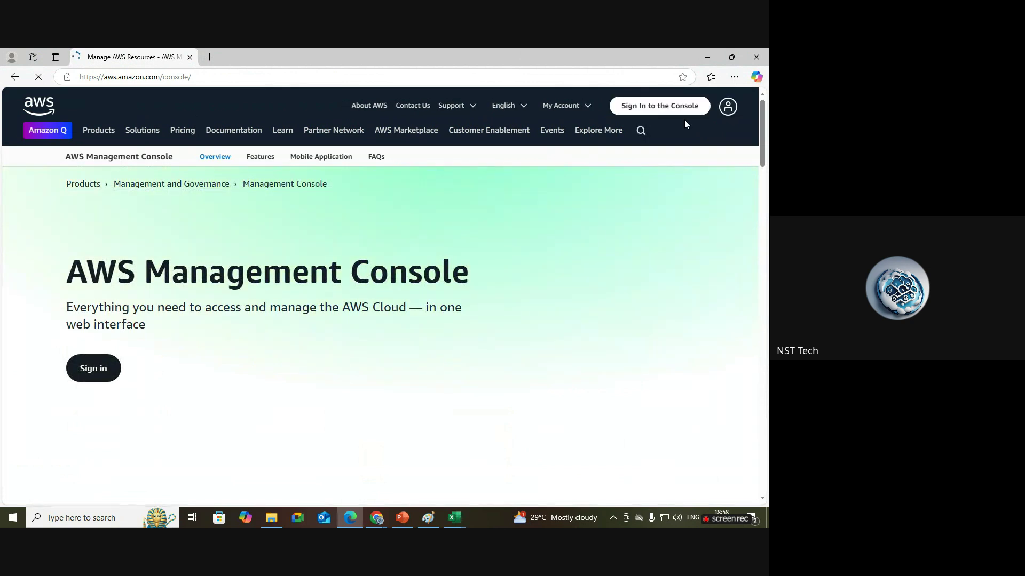
left_click(683, 108)
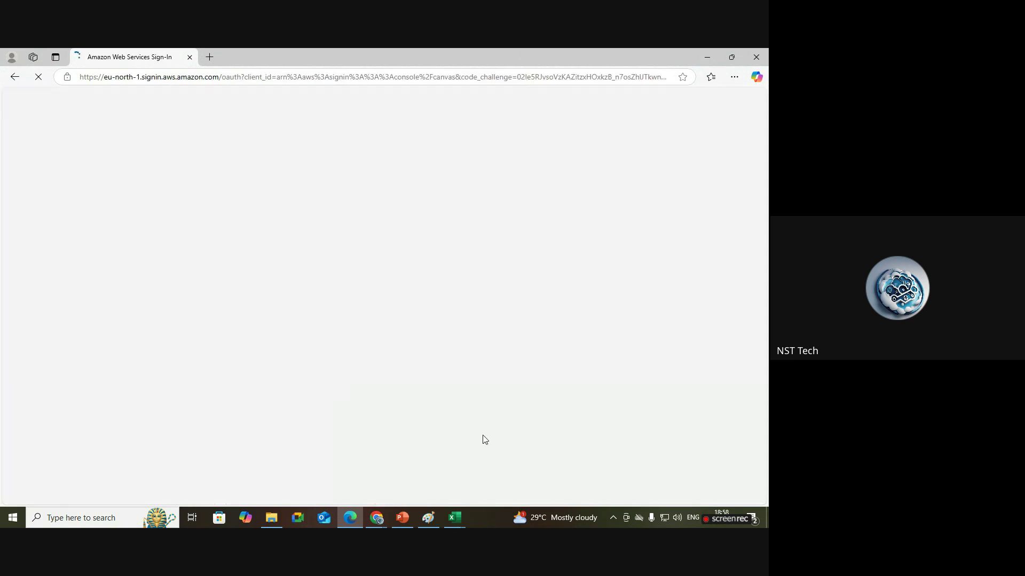
left_click_drag(231, 288, 133, 293)
left_click(204, 332)
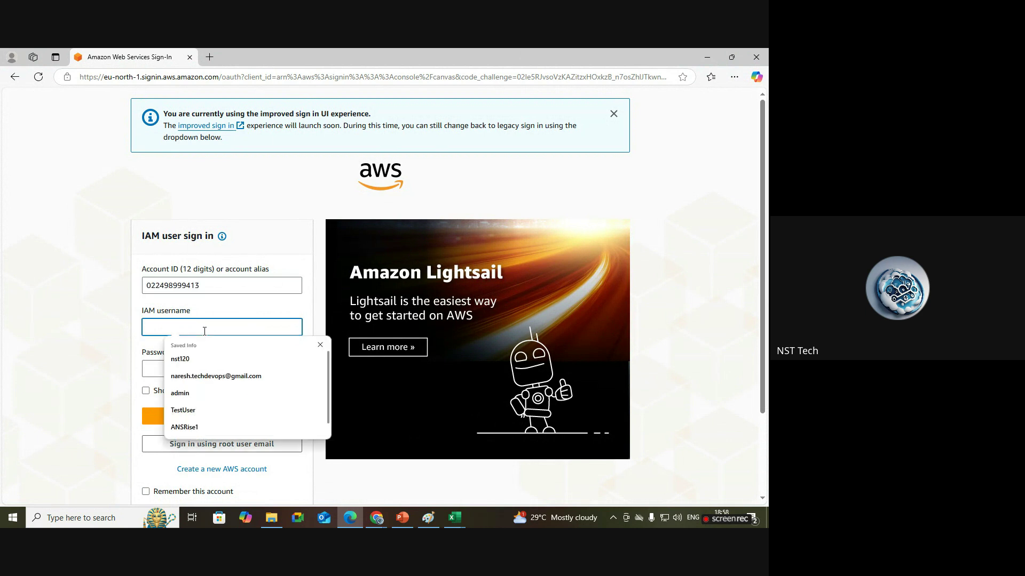
type("m")
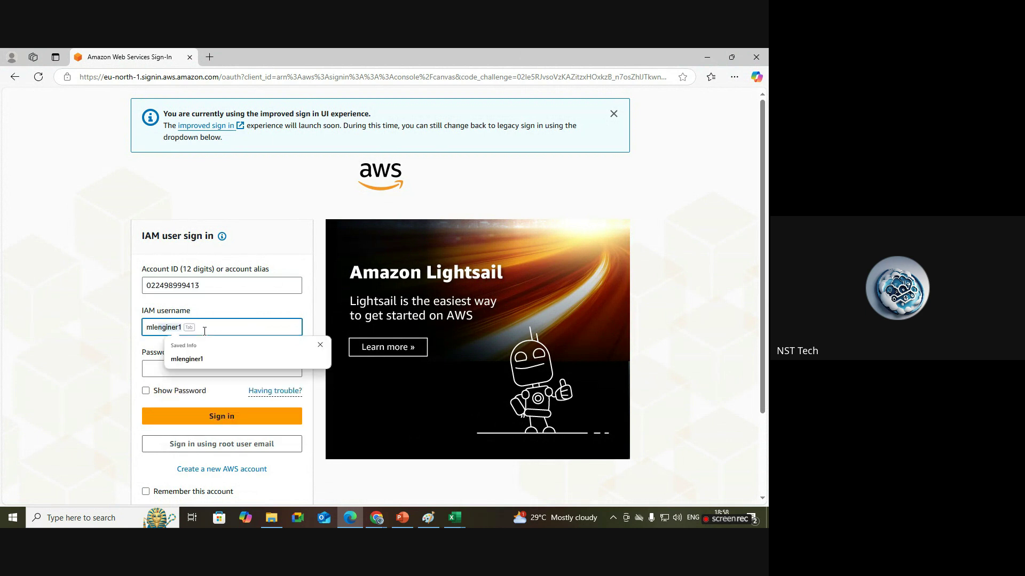
type("lengineer2")
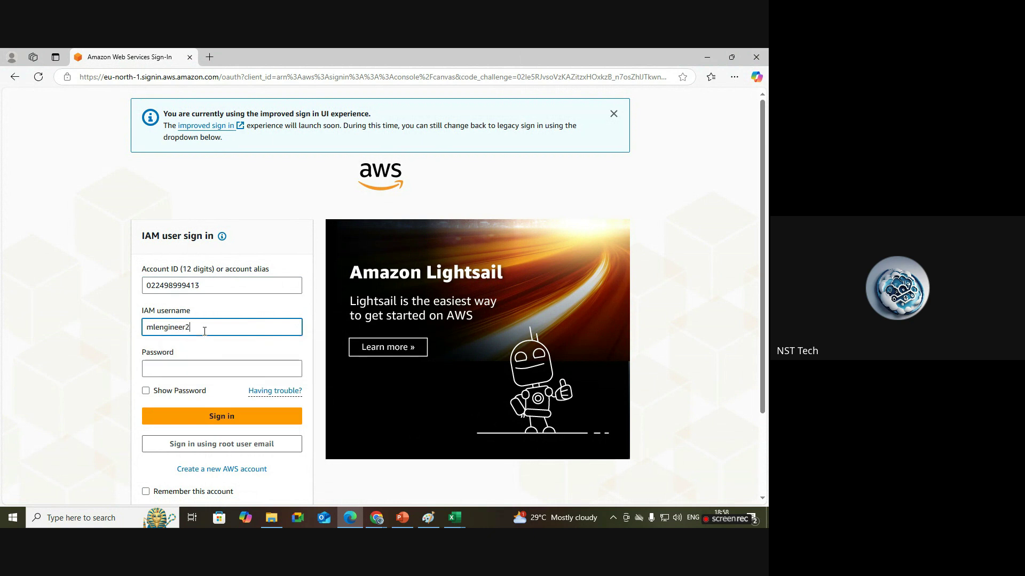
Check the exact mlengineer2 name in ml-team, enter the password, and sign in.
mouse_move(377, 519)
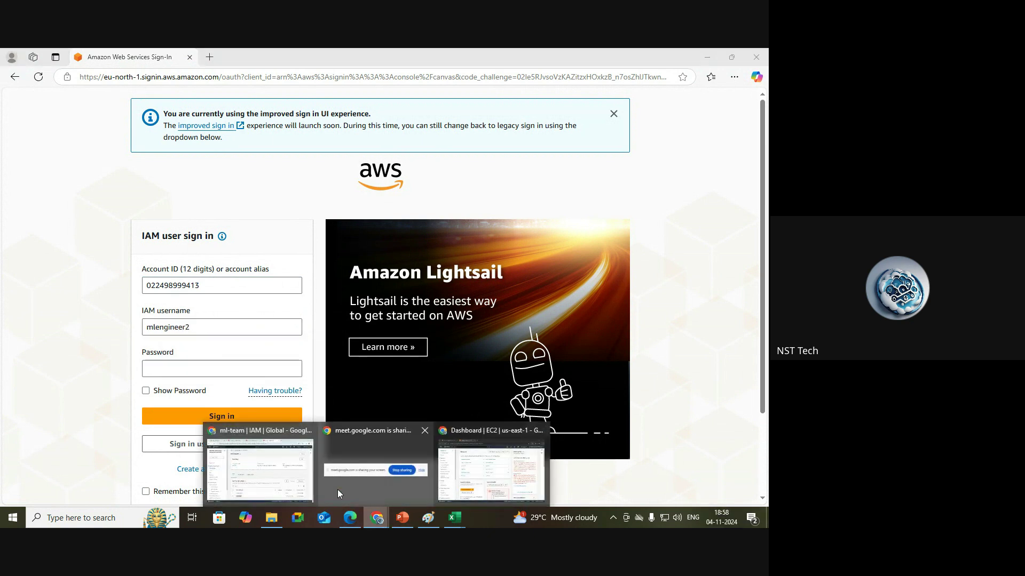
left_click(337, 489)
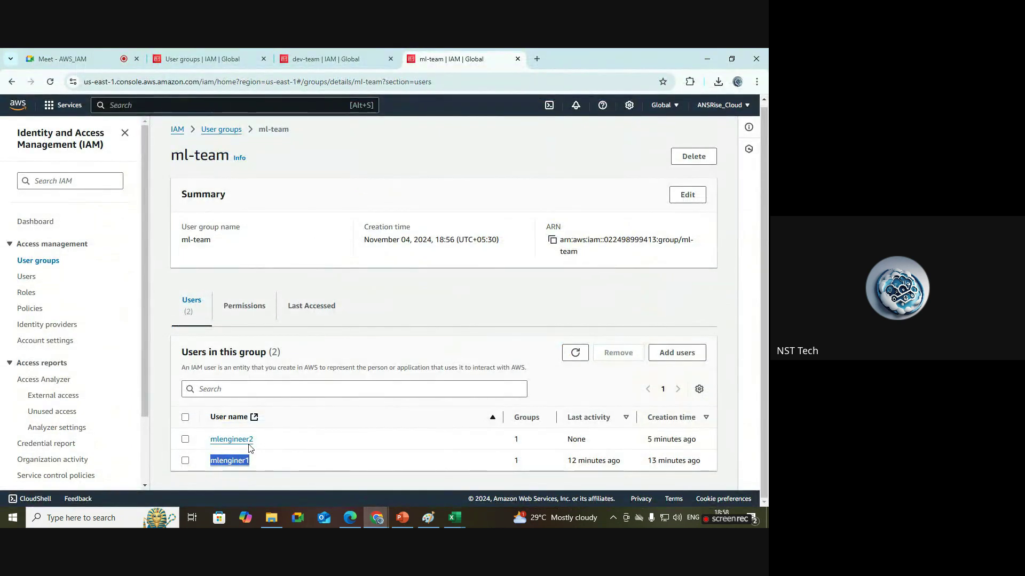
left_click_drag(256, 440, 208, 441)
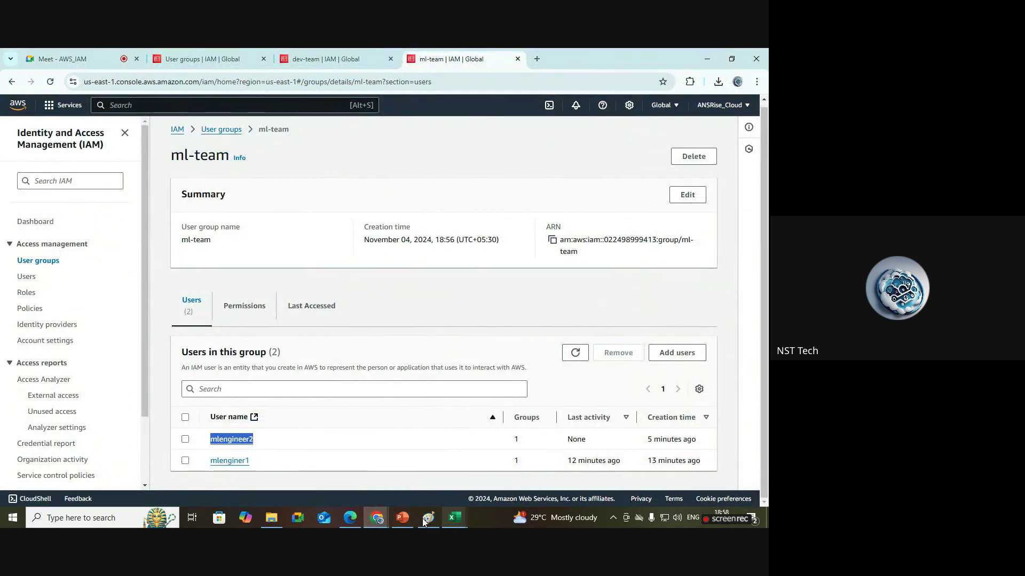
left_click(349, 518)
left_click(225, 373)
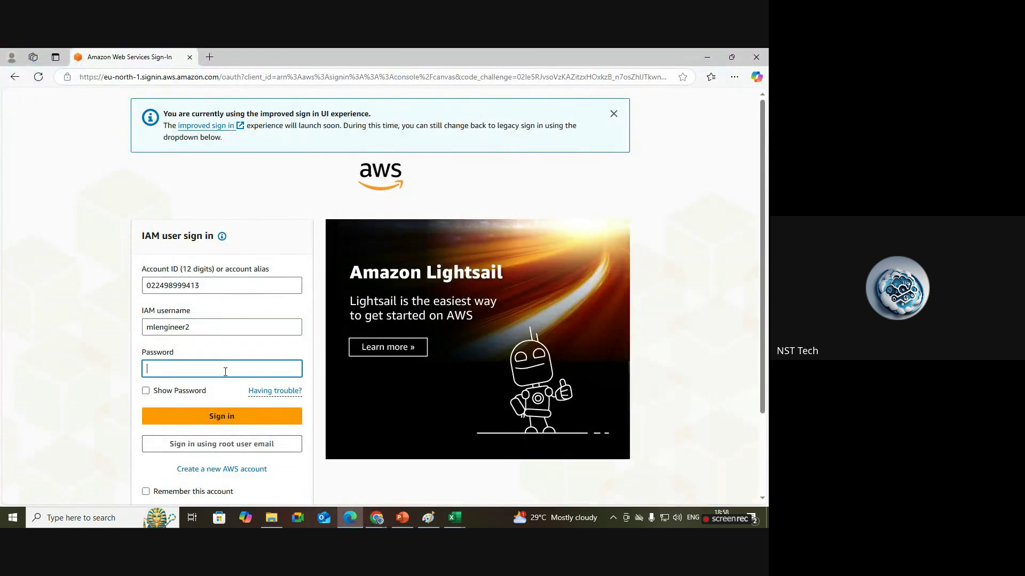
type("aaaaaa")
left_click(291, 368)
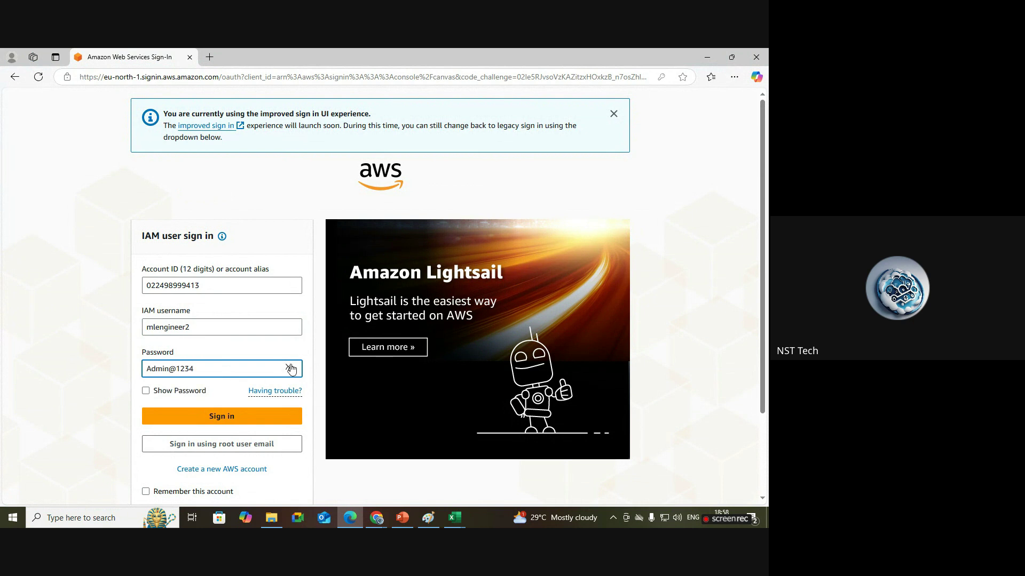
left_click(246, 425)
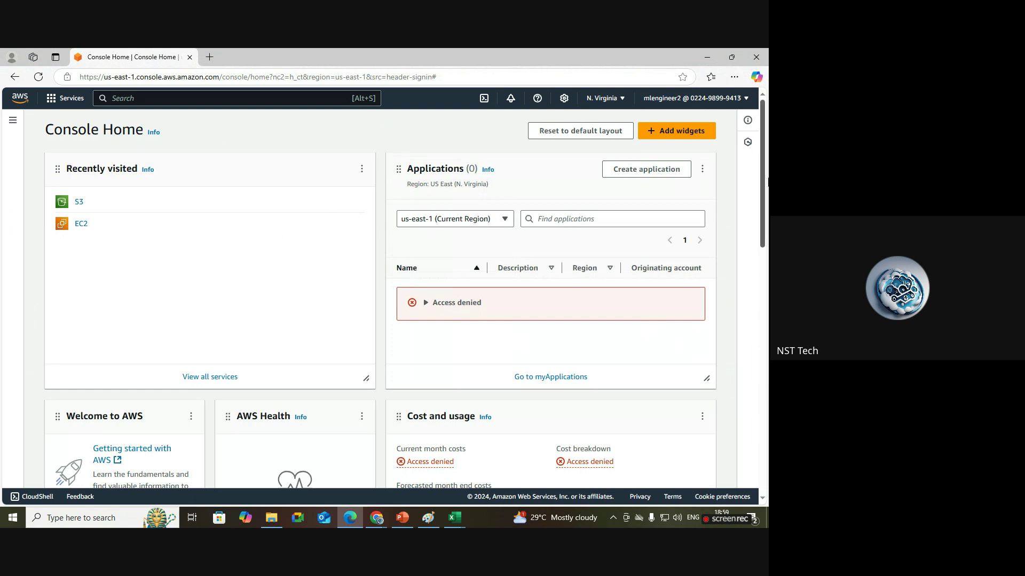
Open EC2 from recently visited services, then search the console for s3.
scroll(457, 228, "down", 4)
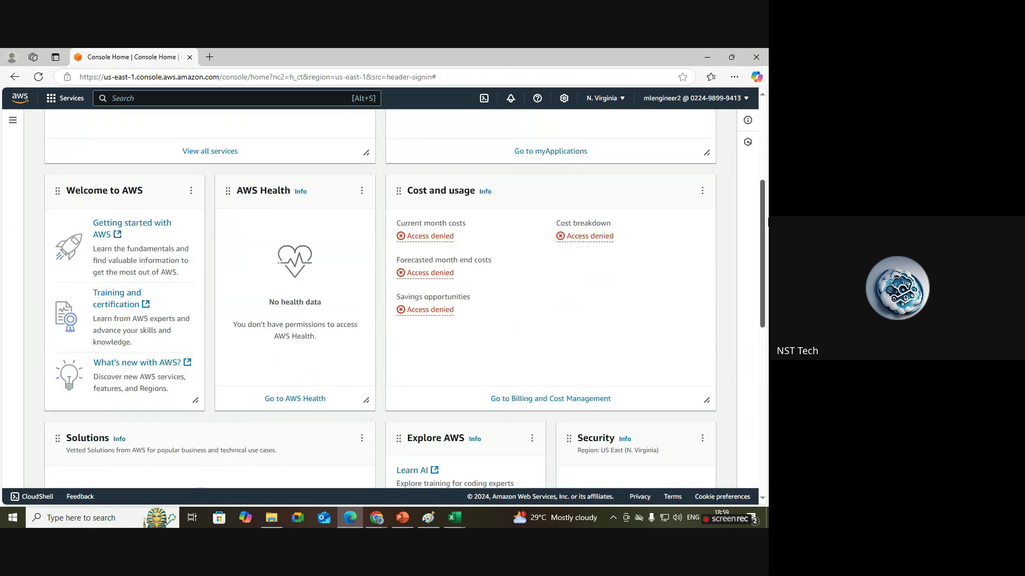
scroll(457, 229, "up", 4)
left_click(81, 224)
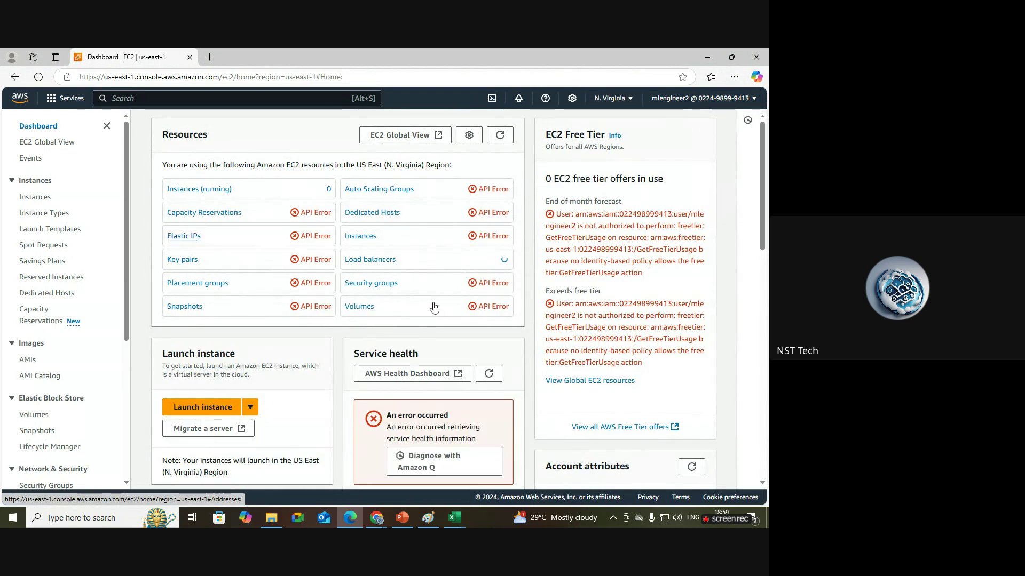
mouse_move(433, 524)
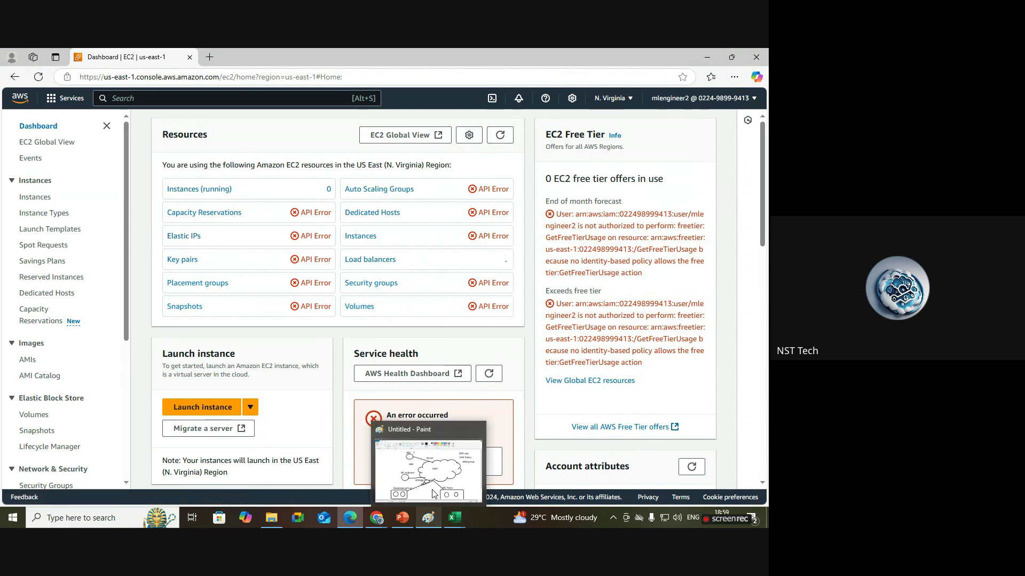
left_click(292, 98)
type("s3")
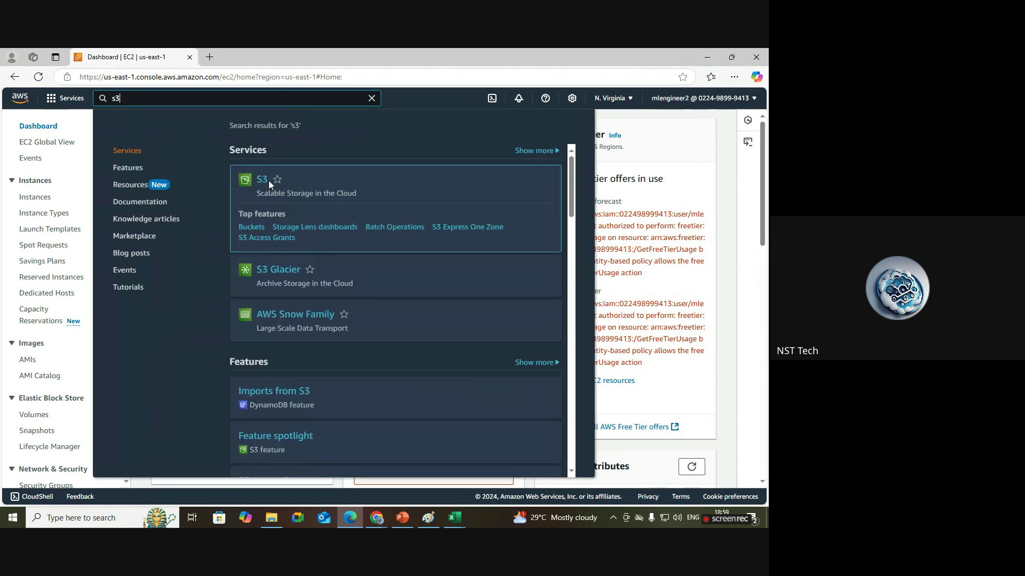
Open S3 and start a general purpose bucket named mlengineer2bucket.
left_click(267, 180)
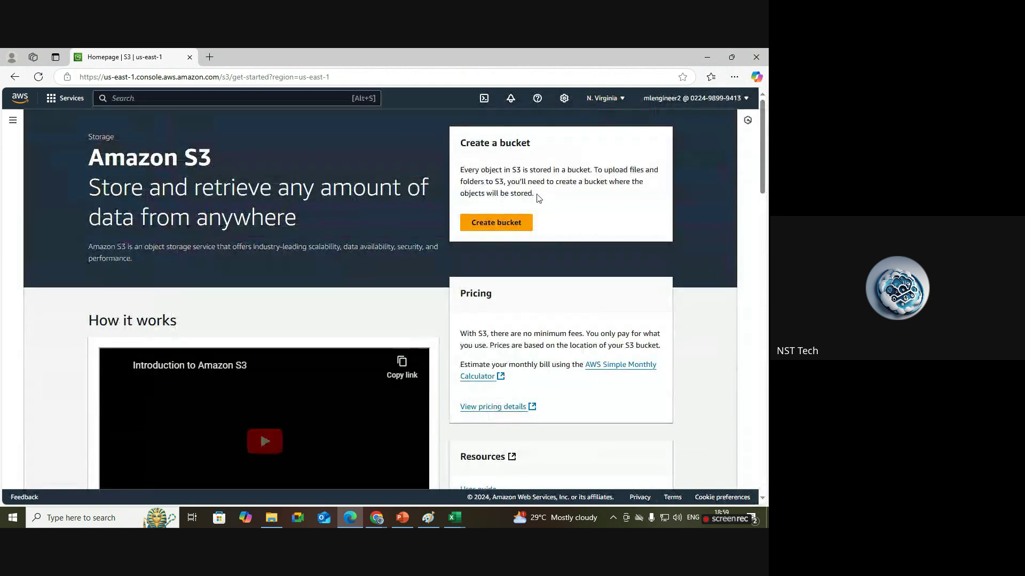
left_click(517, 224)
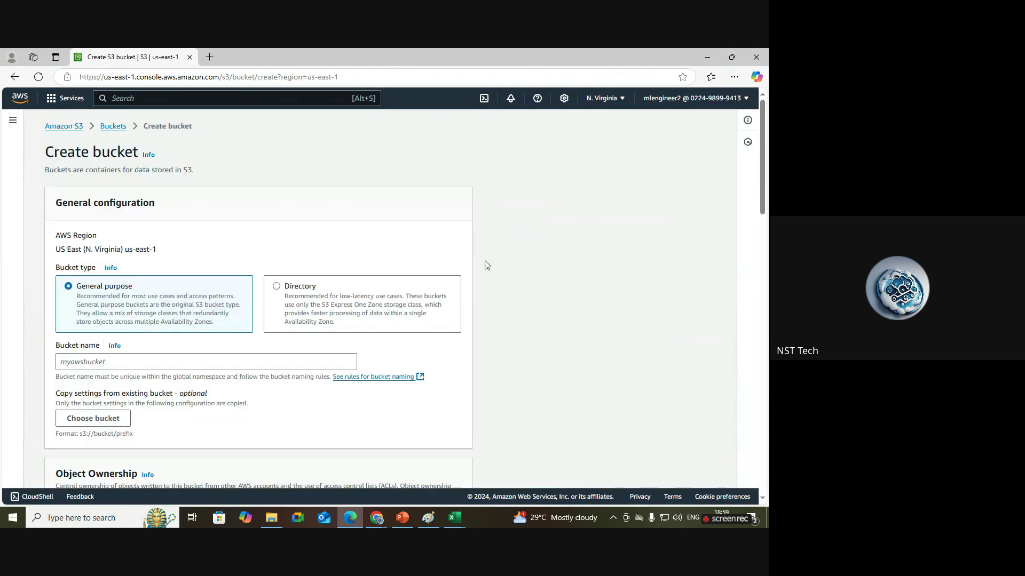
left_click(224, 360)
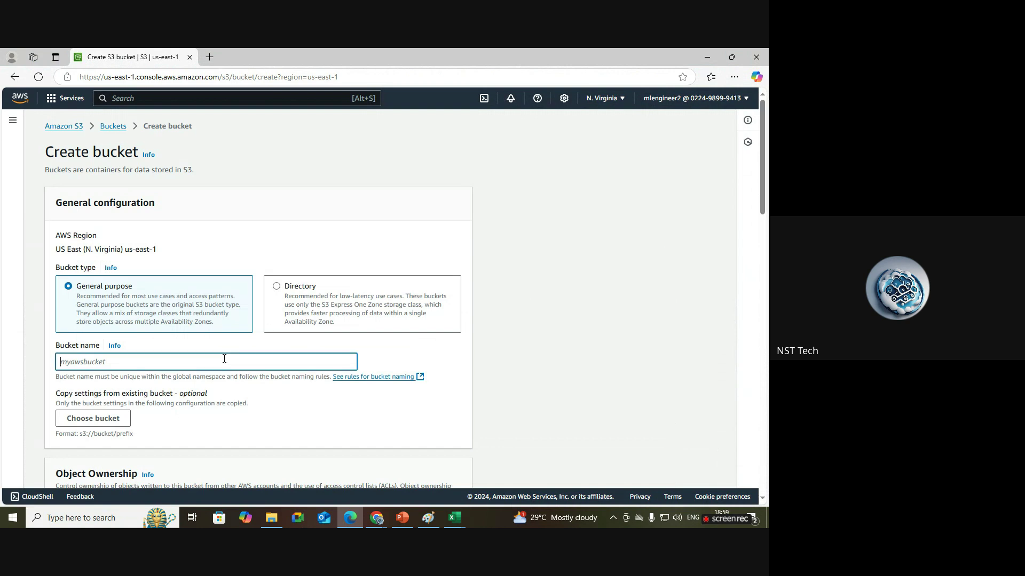
type("mlengineer2bucket")
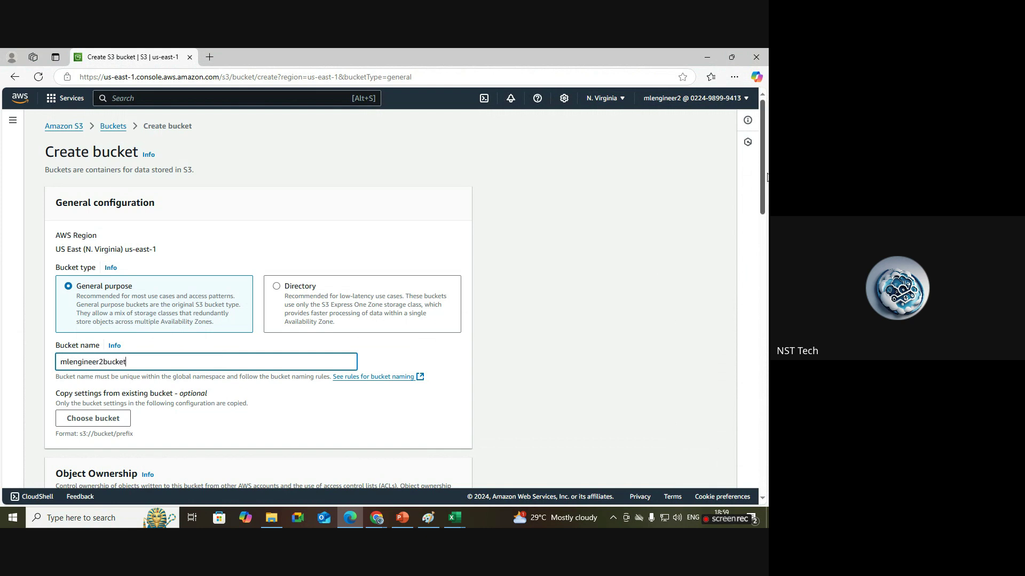
left_click_drag(766, 177, 766, 454)
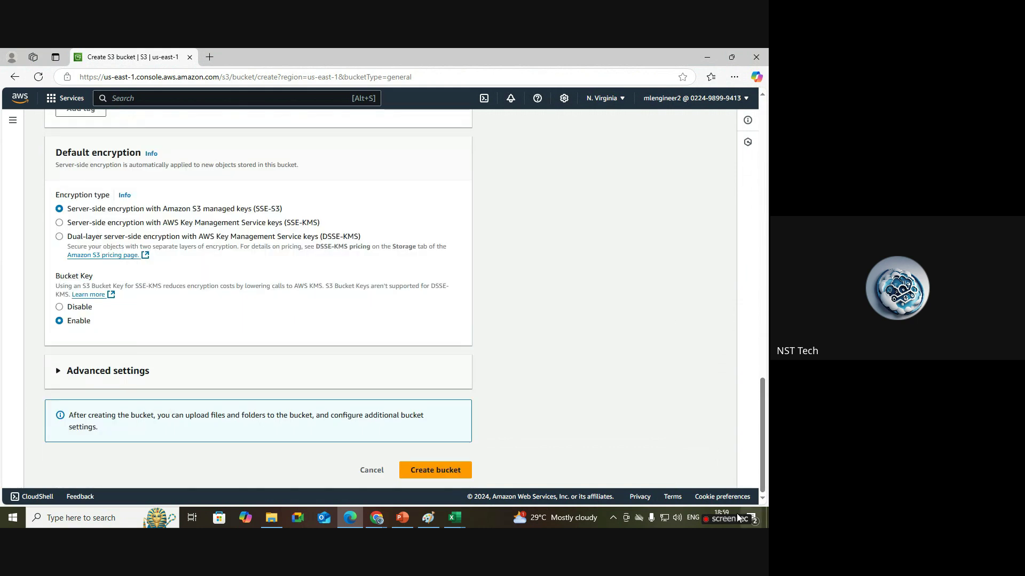
Submit the bucket and note the Failed to create bucket error requiring s3:CreateBucket.
left_click(442, 470)
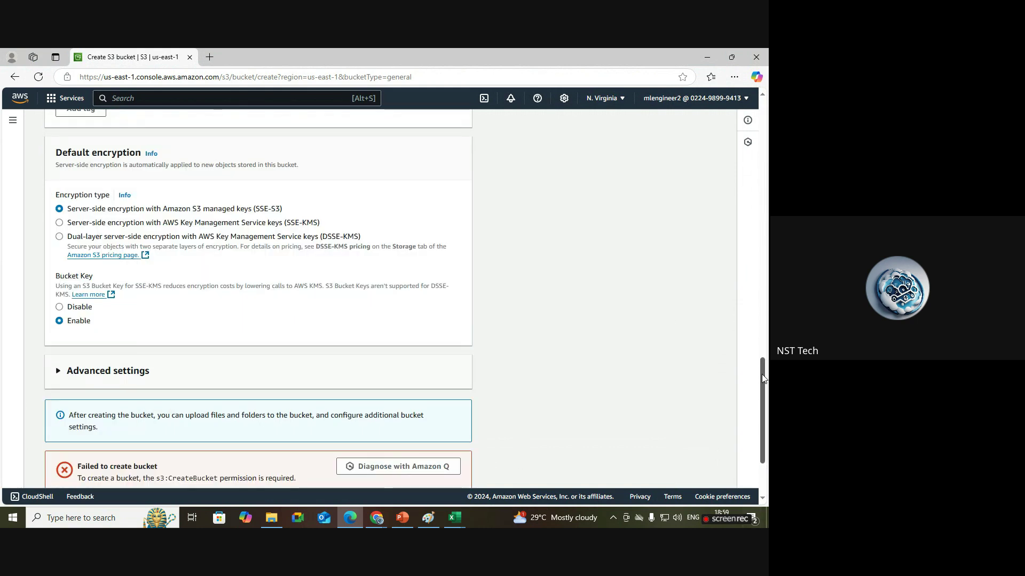
scroll(761, 374, "down", 2)
left_click_drag(77, 359, 159, 357)
left_click(96, 369)
left_click_drag(76, 368, 311, 375)
left_click(313, 377)
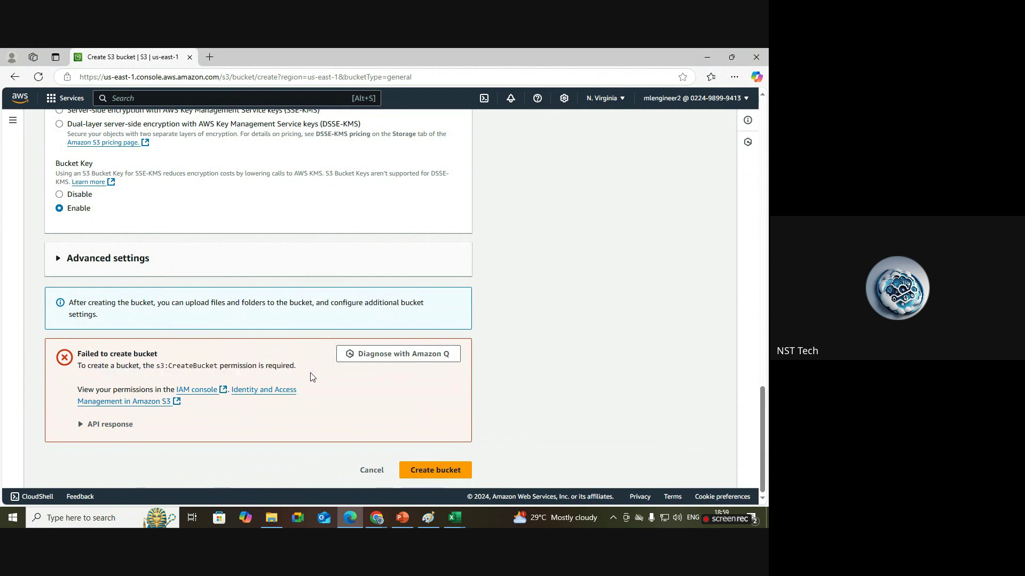
Compare the failed bucket page with mlengineer2's membership in the ml-team group.
mouse_move(376, 516)
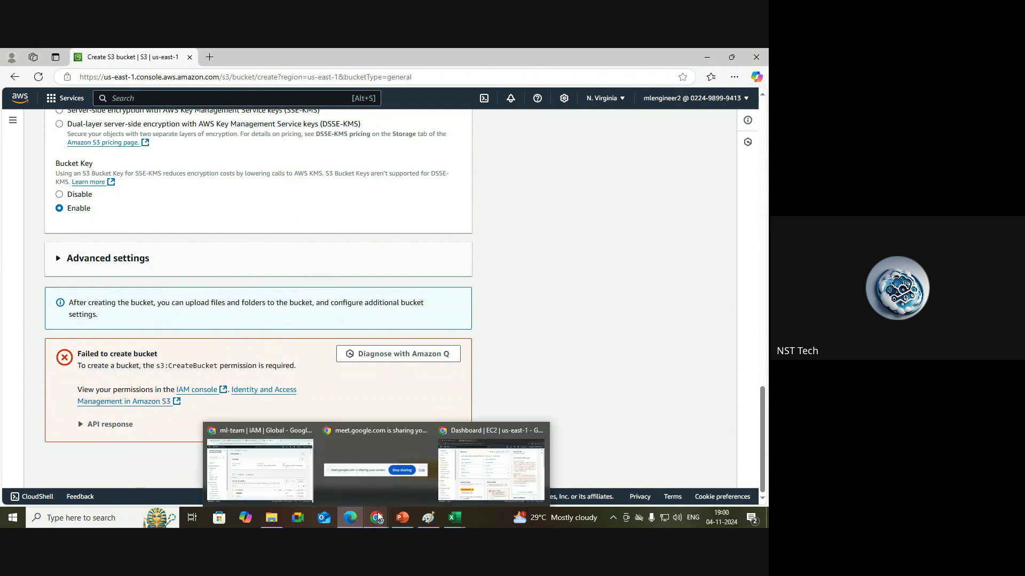
left_click(276, 481)
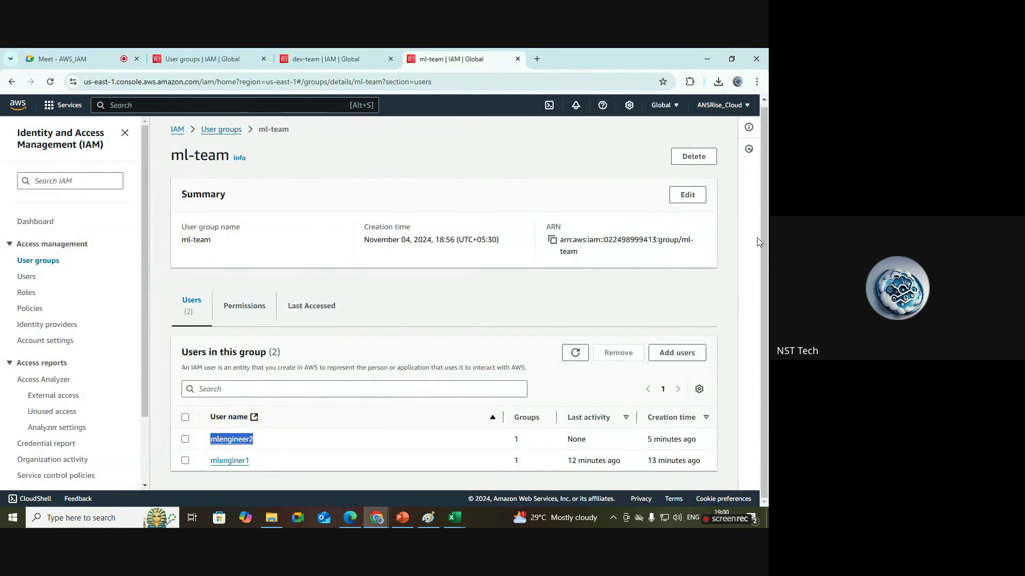
left_click(270, 454)
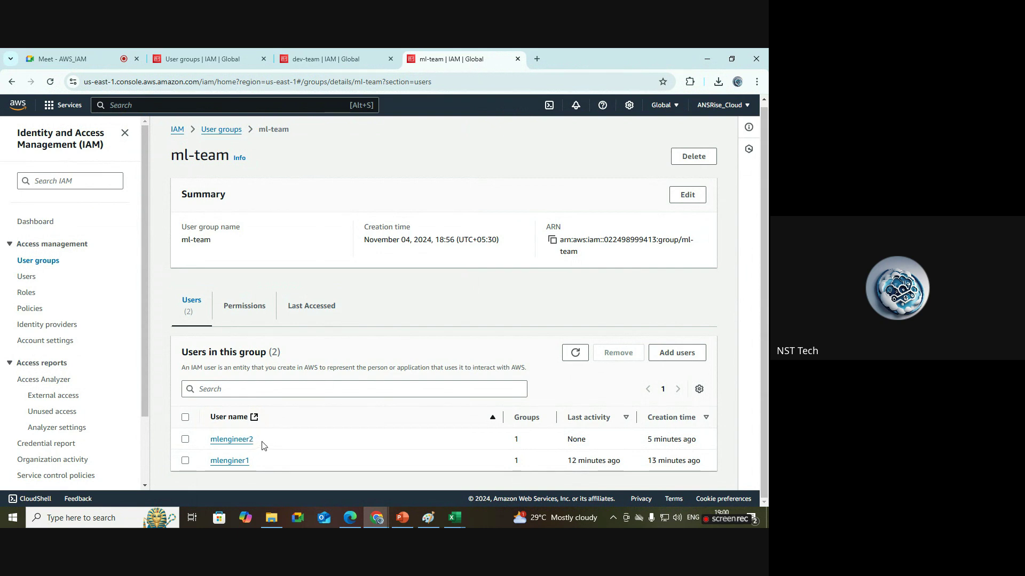
left_click_drag(262, 446, 209, 441)
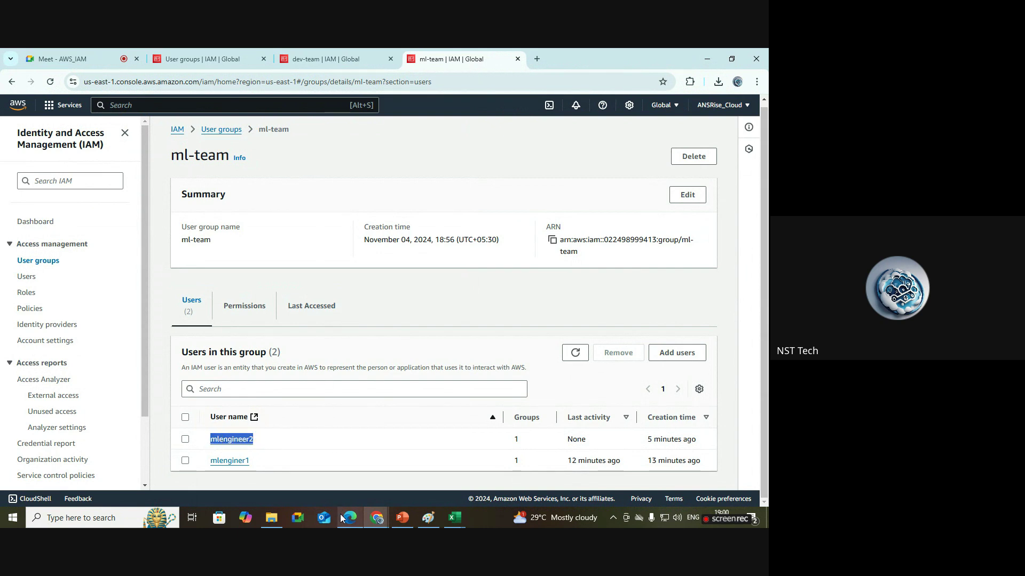
left_click(349, 517)
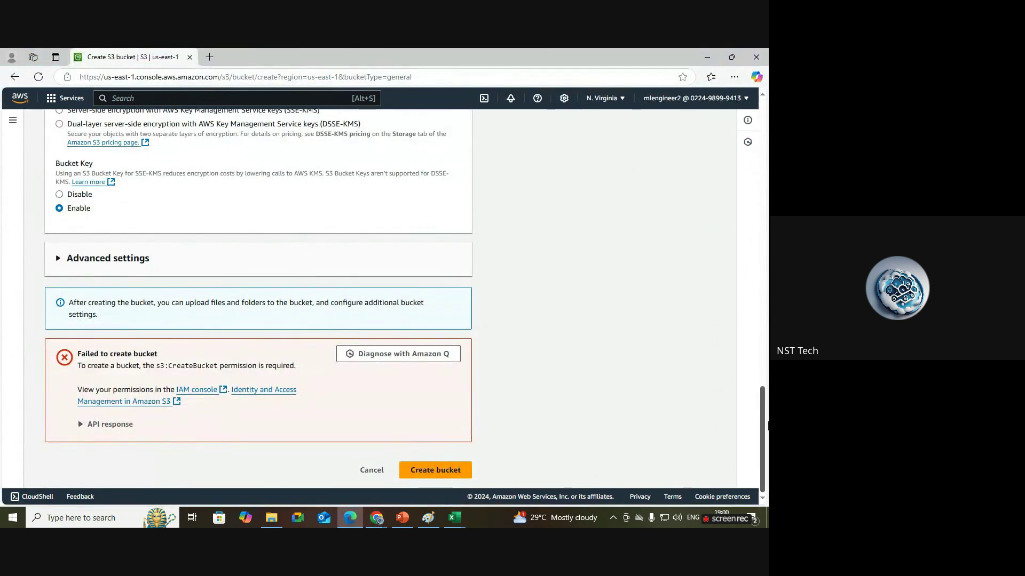
left_click_drag(762, 419, 767, 113)
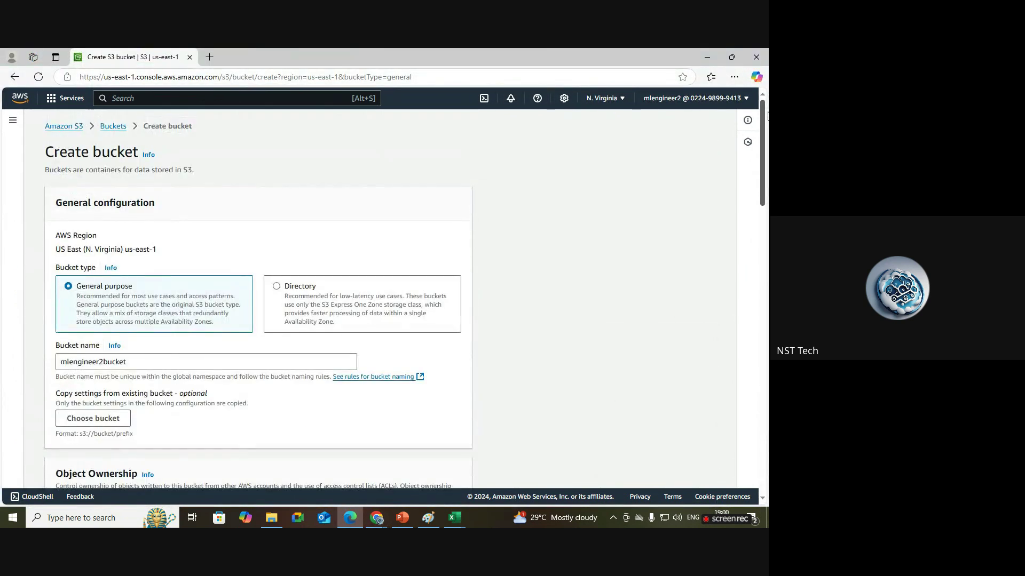
mouse_move(376, 517)
left_click(256, 465)
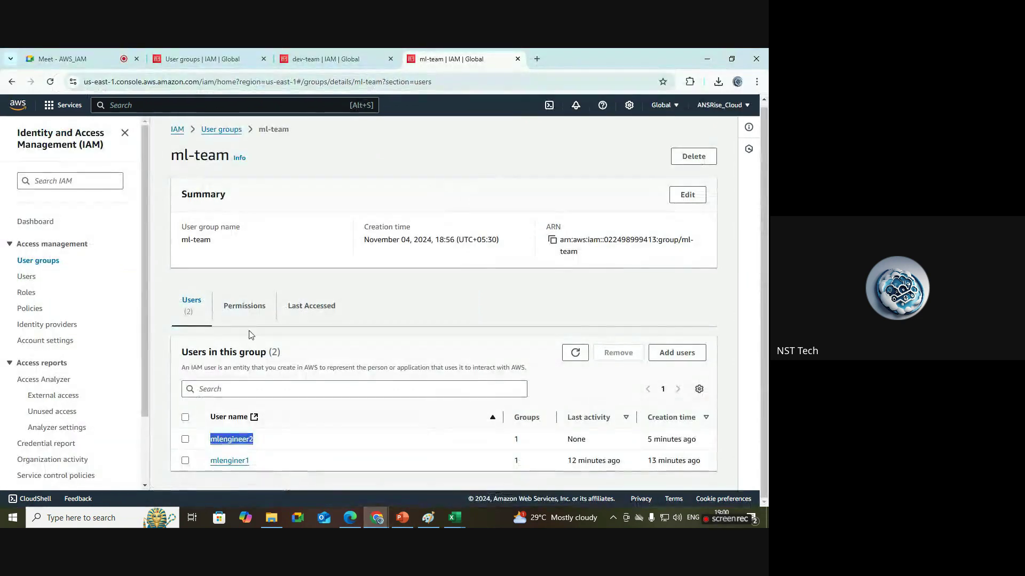
left_click(249, 136)
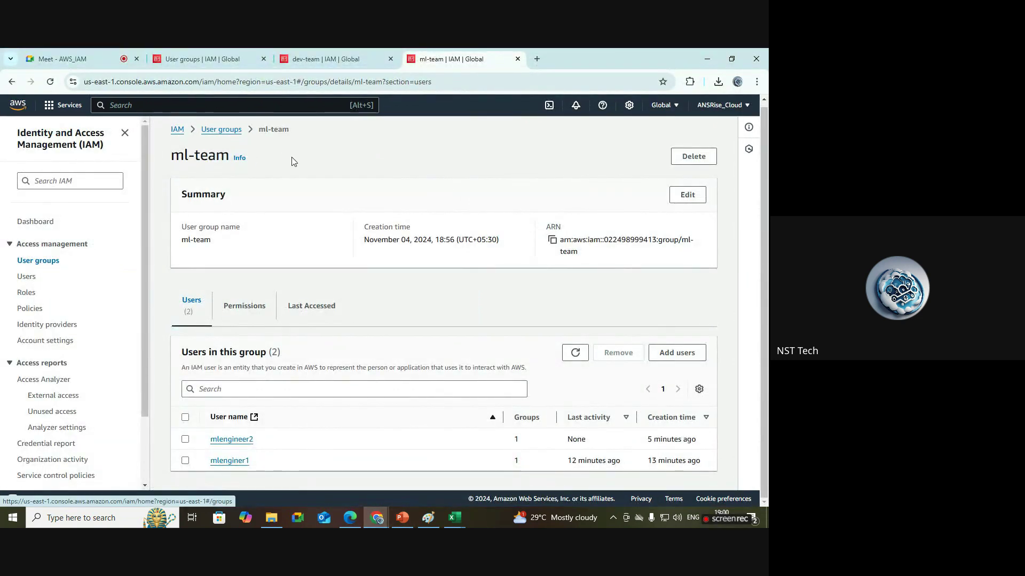
left_click_drag(249, 461, 214, 439)
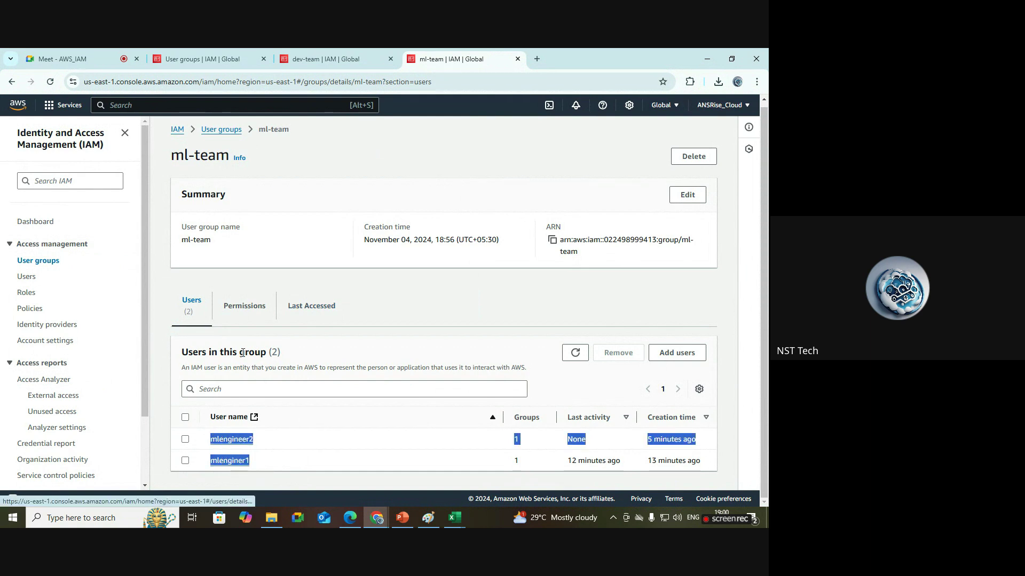
Choose Add permissions > Attach policies on ml-team's Permissions tab.
left_click(243, 309)
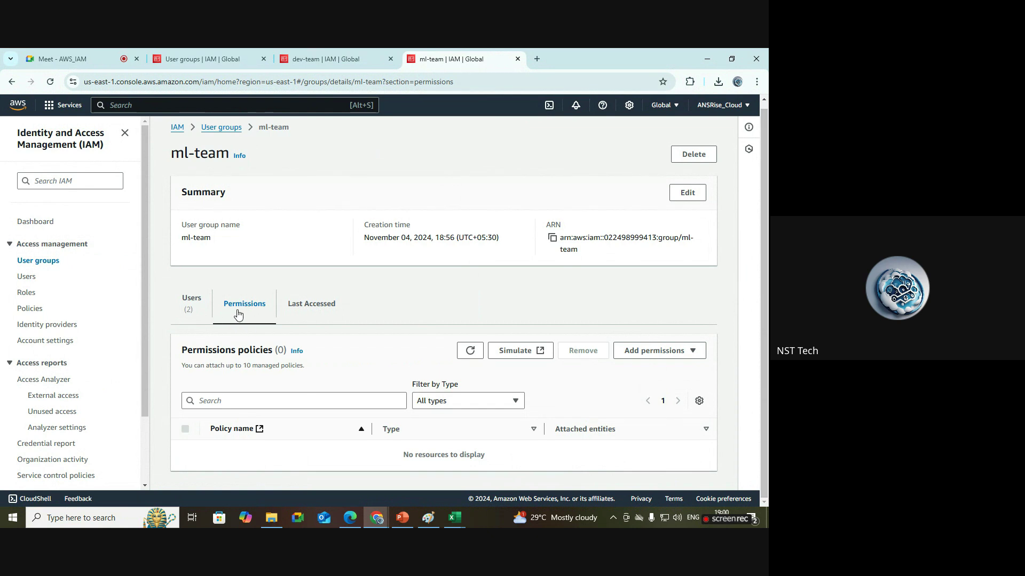
left_click(692, 356)
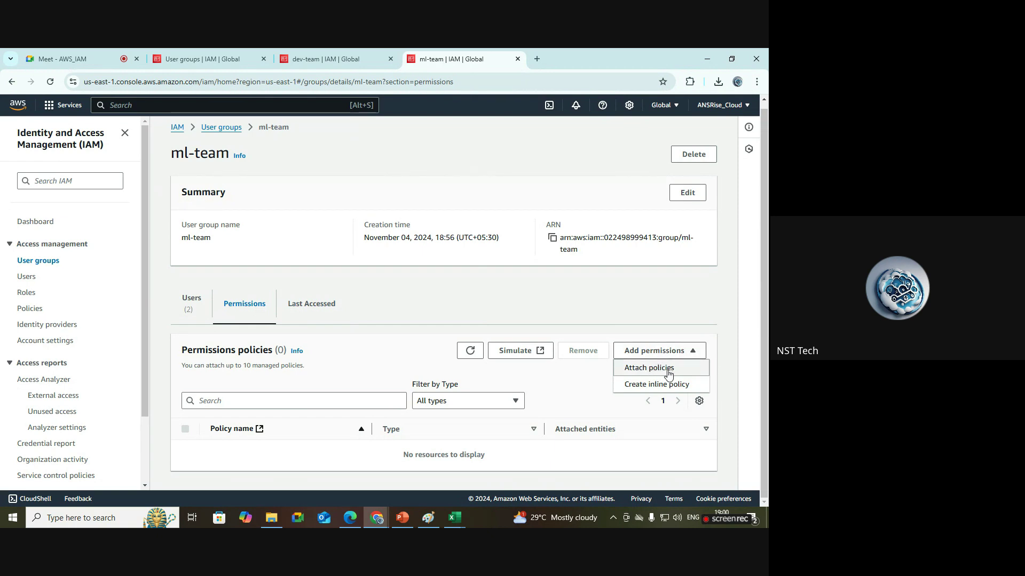
left_click(649, 368)
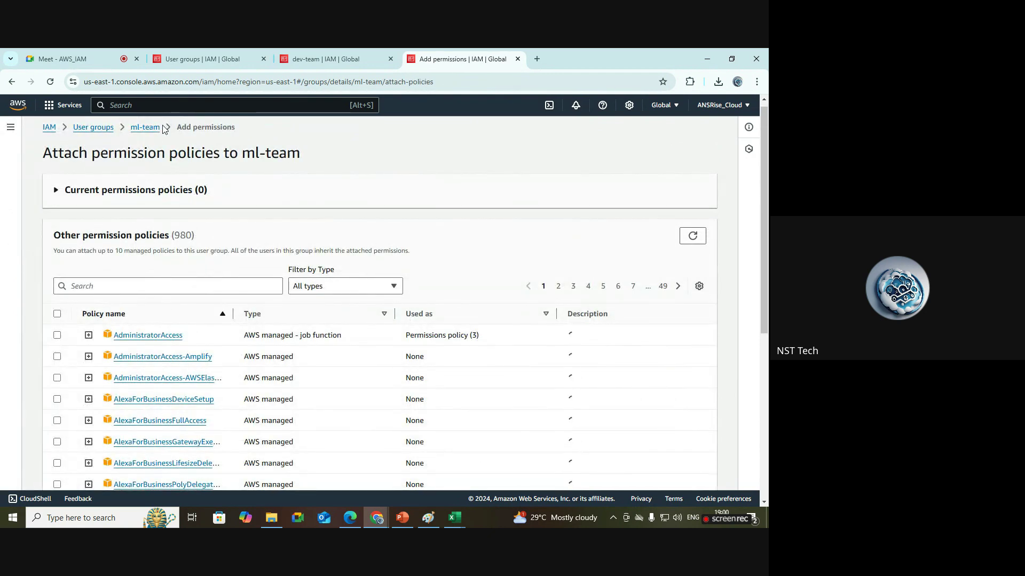
Filter policies for s3, tick AmazonS3FullAccess and expand its JSON preview.
left_click_drag(161, 127, 133, 128)
left_click(369, 151)
left_click(249, 288)
type("s3")
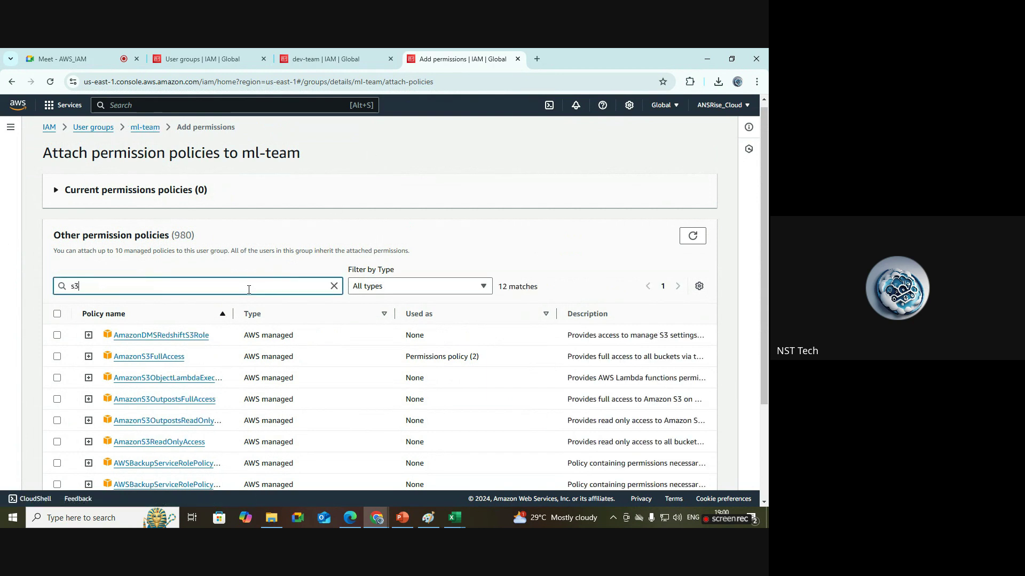
left_click(57, 357)
scroll(233, 278, "down", 2)
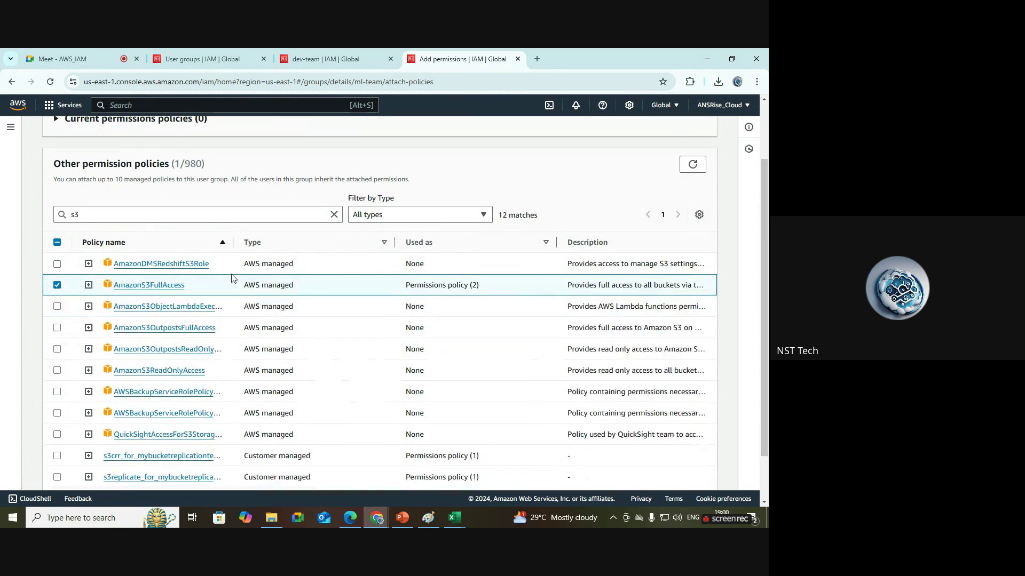
left_click(89, 286)
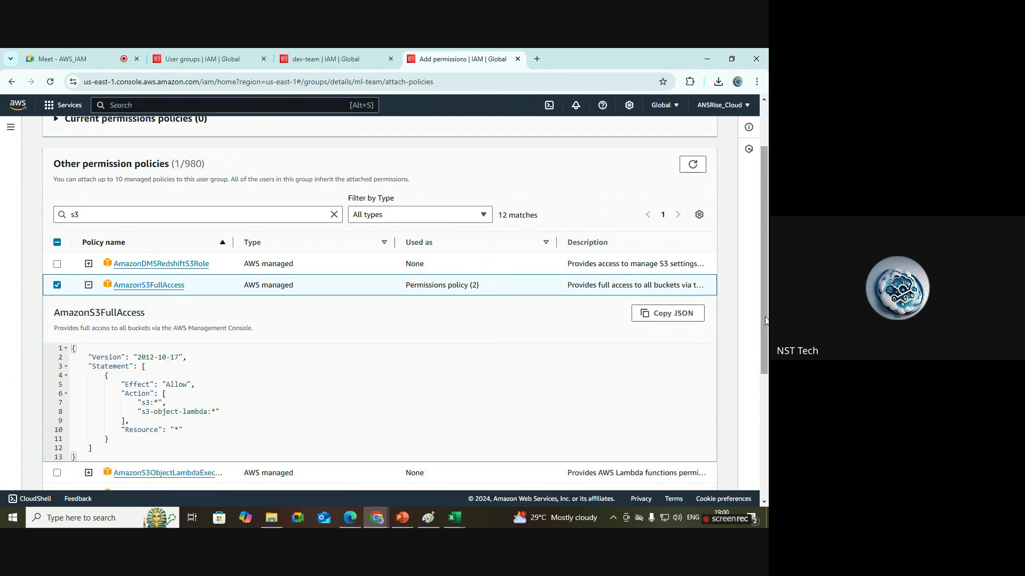
Review the policy JSON's Resource statement, then attach AmazonS3FullAccess to ml-team.
scroll(173, 346, "down", 2)
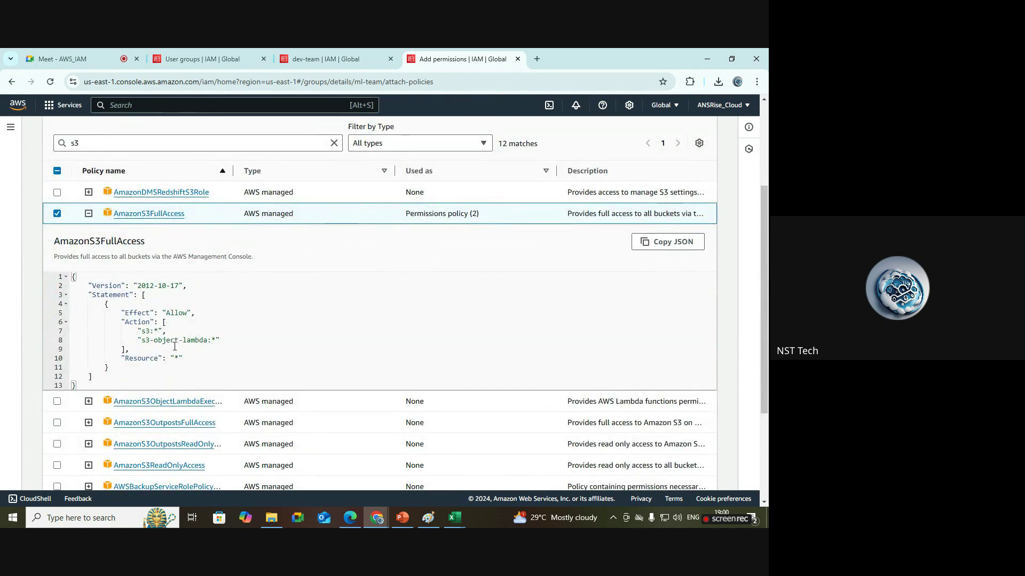
left_click_drag(91, 376, 136, 294)
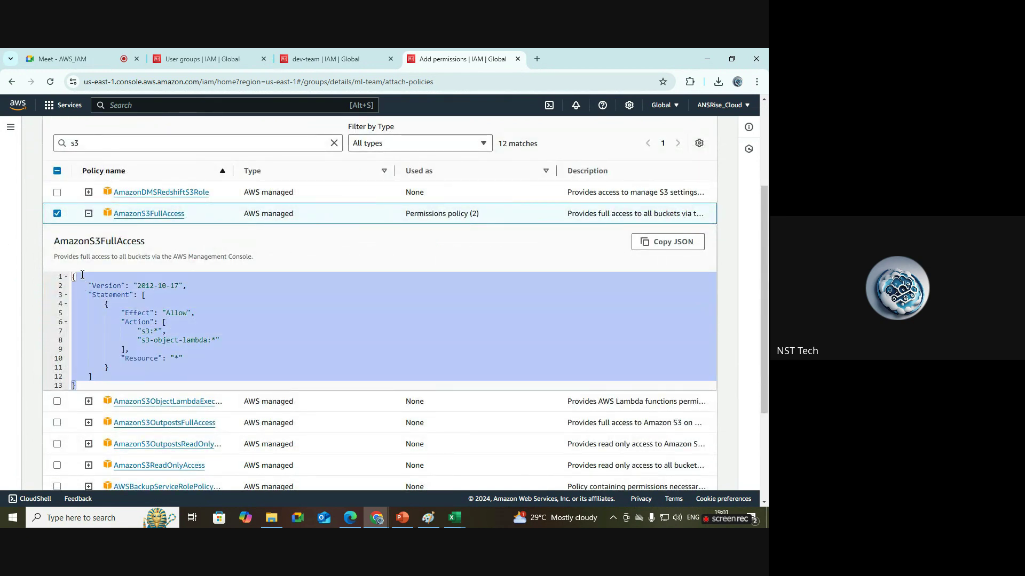
left_click(136, 294)
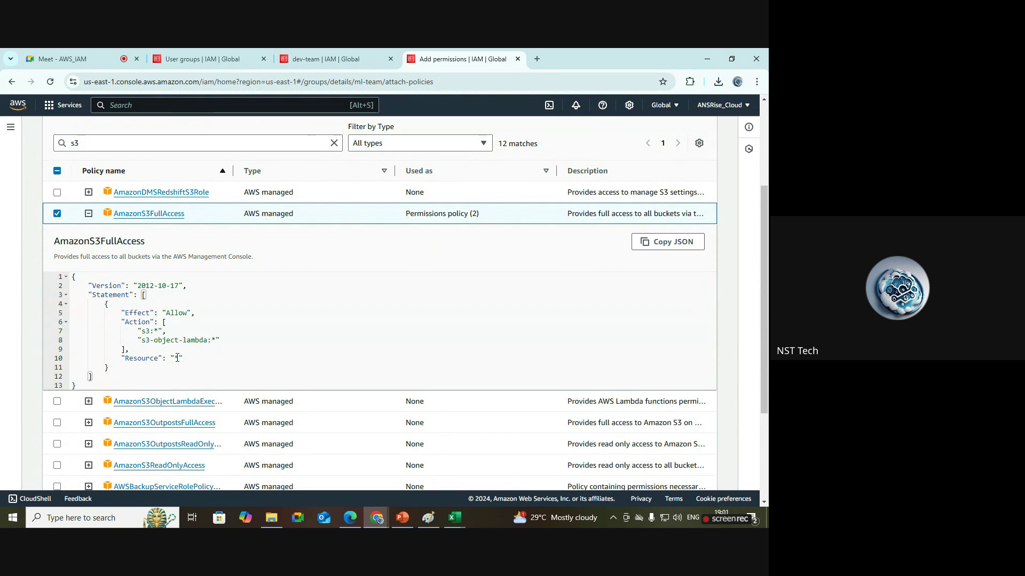
double_click(144, 359)
left_click(181, 358)
left_click(89, 214)
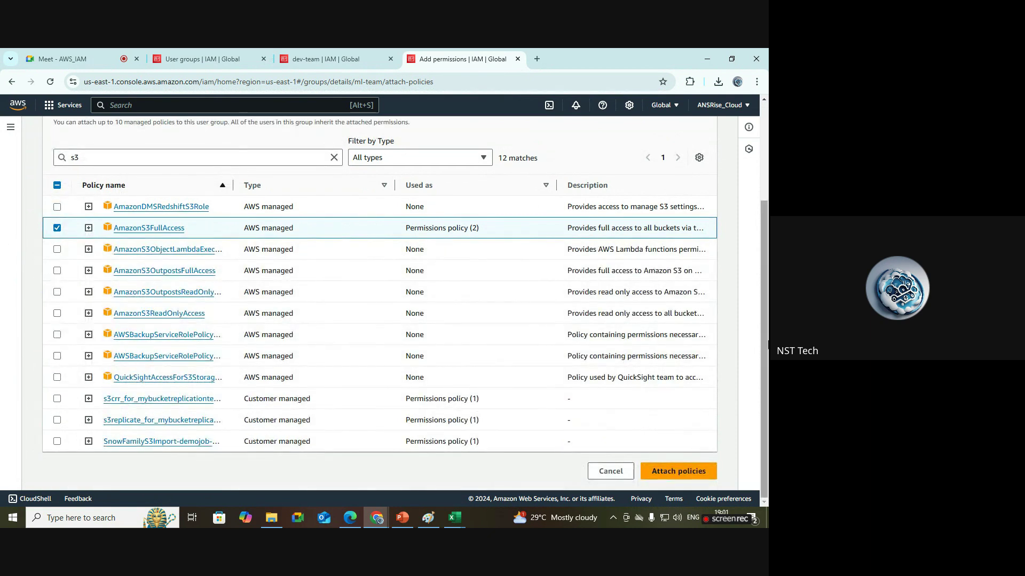
scroll(707, 378, "up", 1)
scroll(142, 360, "up", 2)
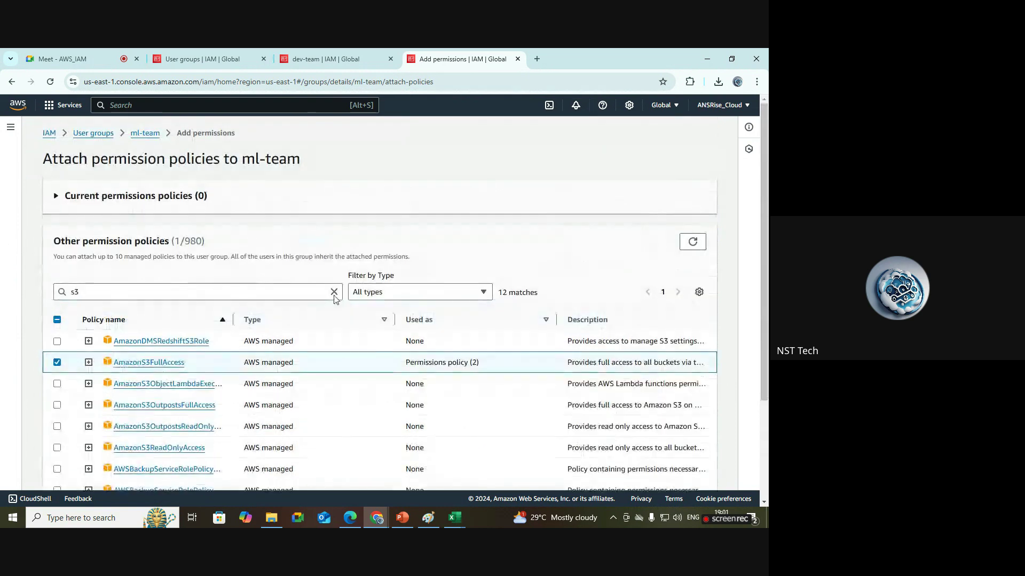
scroll(720, 472, "down", 3)
left_click(713, 472)
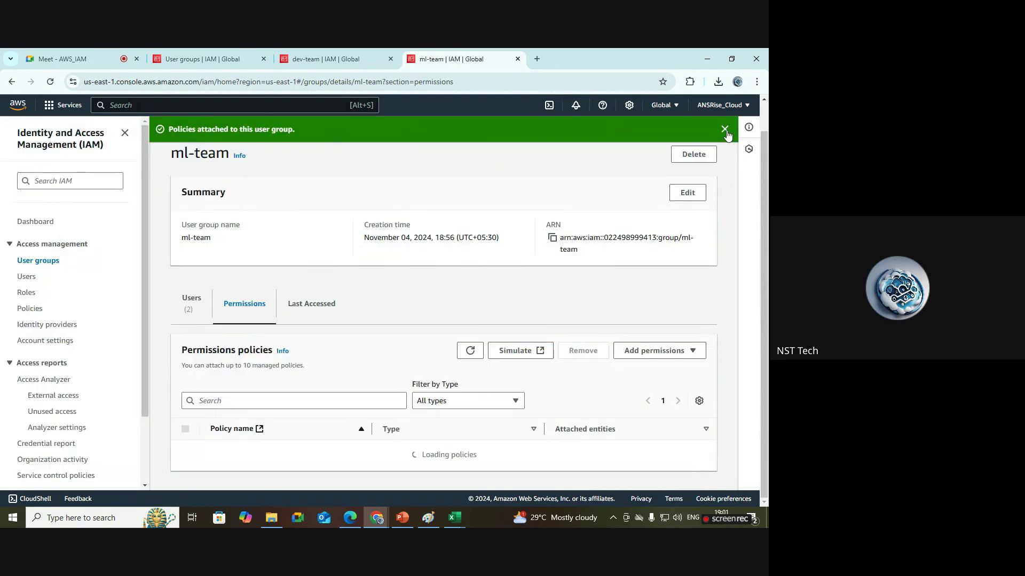
Dismiss the policies-attached notice and review ml-team's two members.
left_click(725, 128)
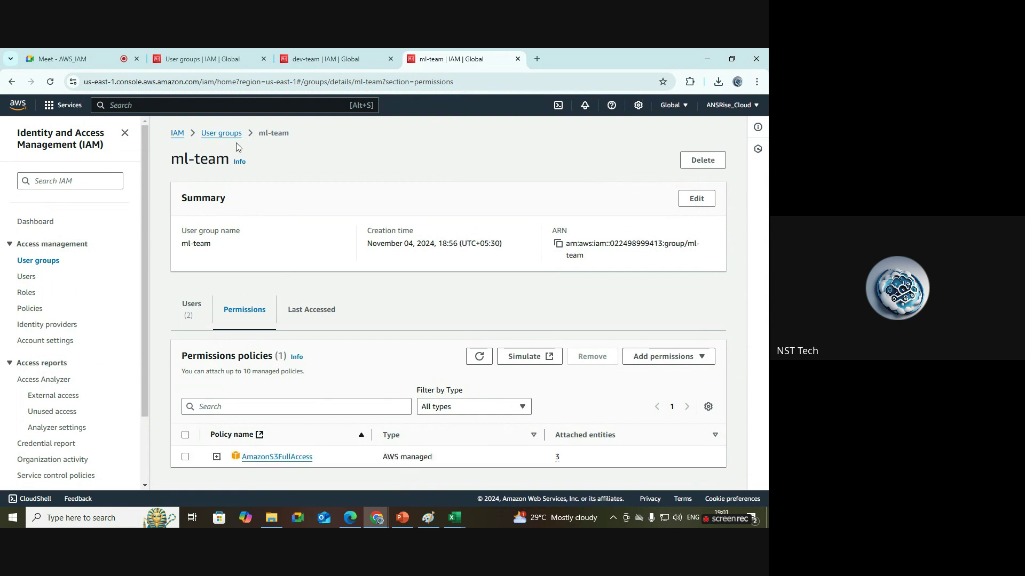
left_click(192, 309)
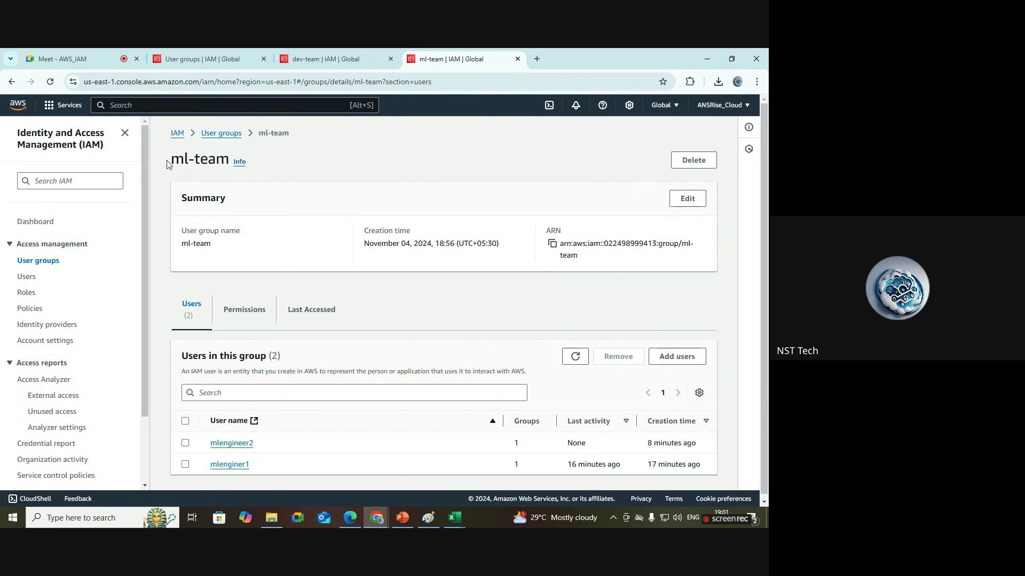
left_click_drag(167, 164, 230, 161)
left_click(288, 208)
scroll(768, 292, "down", 1)
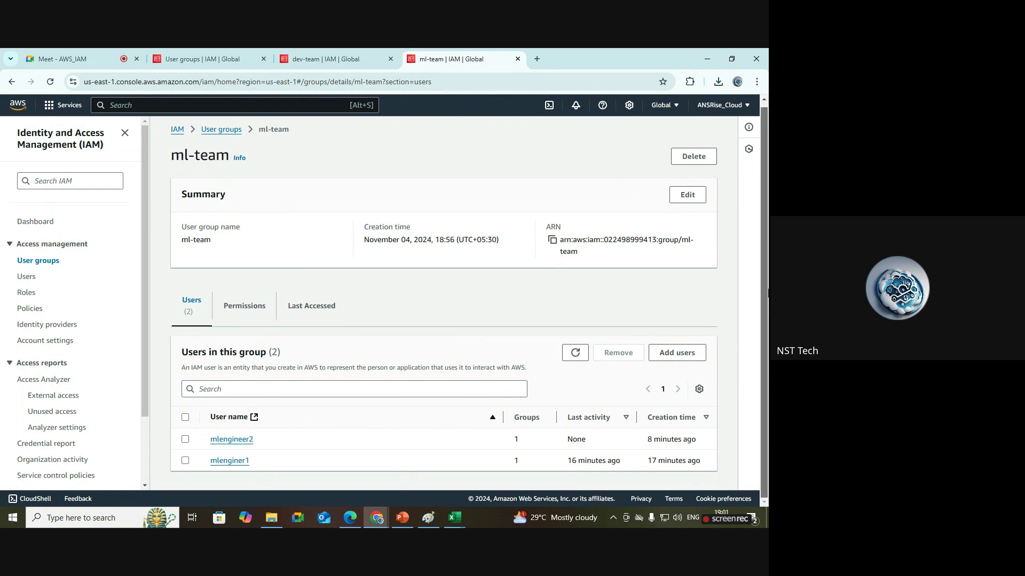
Confirm AmazonS3FullAccess on ml-team's Permissions tab, then return to the Create bucket form.
left_click(226, 307)
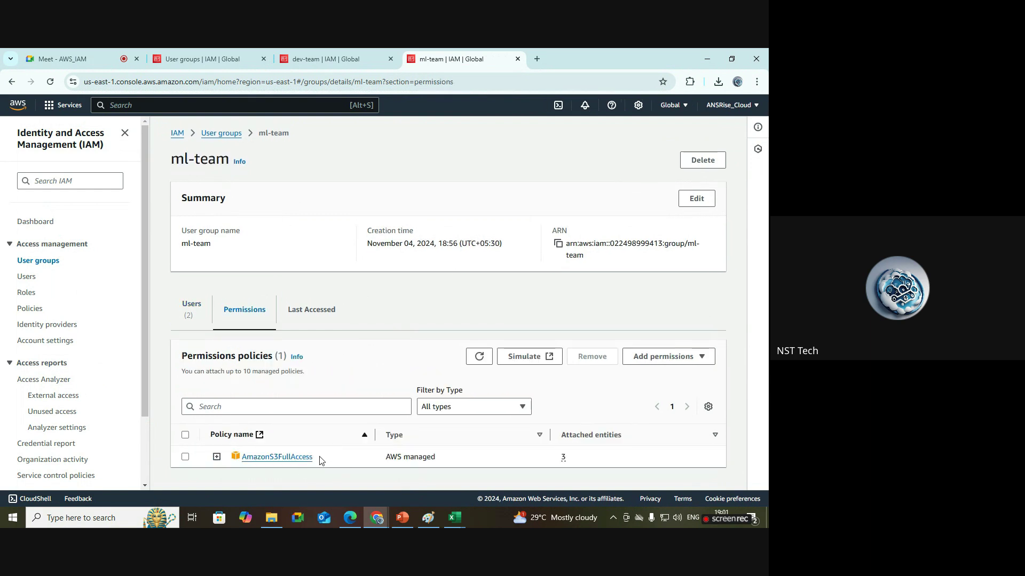
left_click_drag(320, 460, 241, 457)
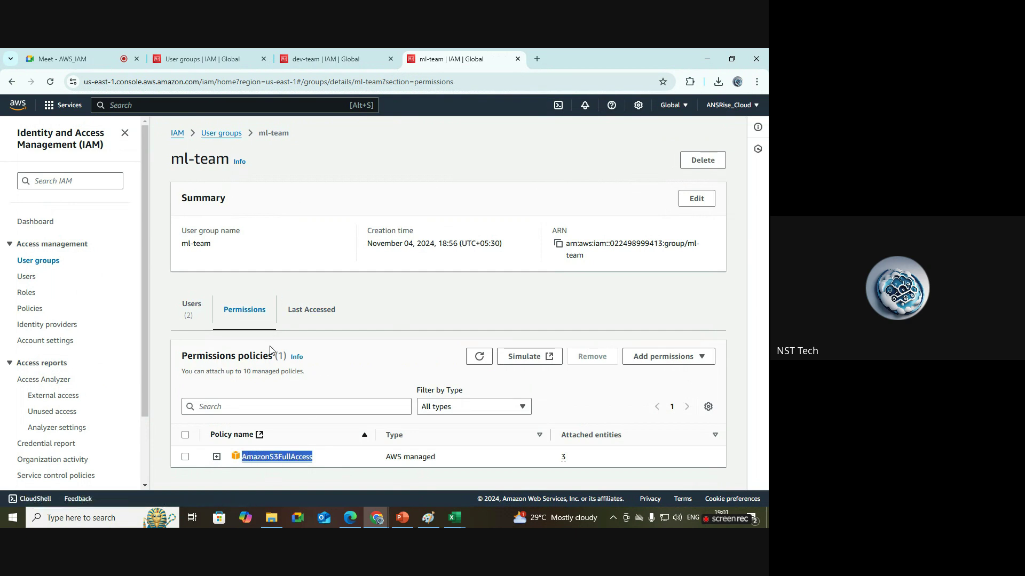
left_click_drag(227, 160, 169, 160)
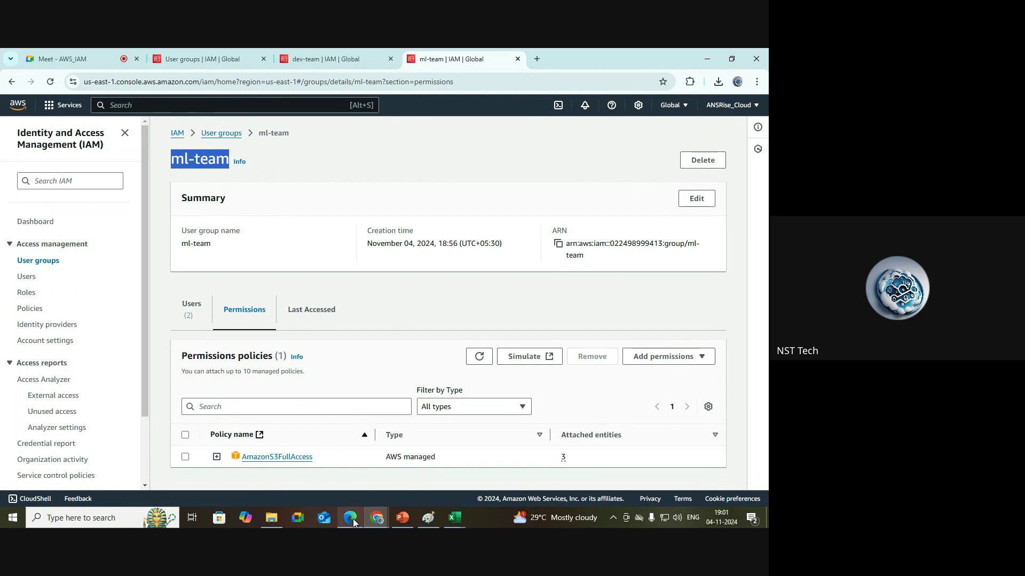
mouse_move(353, 520)
left_click(348, 493)
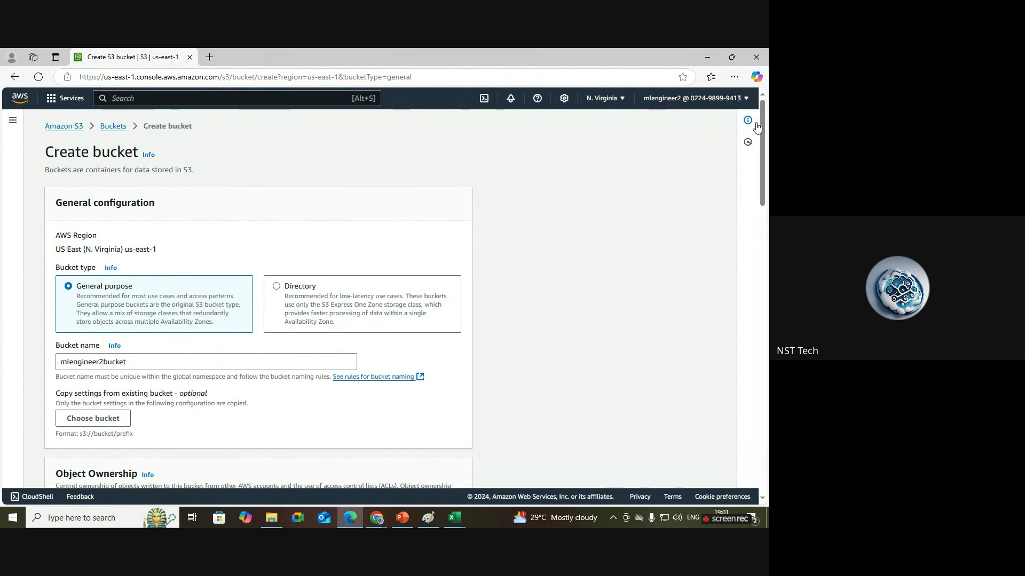
Create mlengineer2bucket successfully, dismiss the success message, and go back to ml-team.
left_click_drag(762, 142, 763, 434)
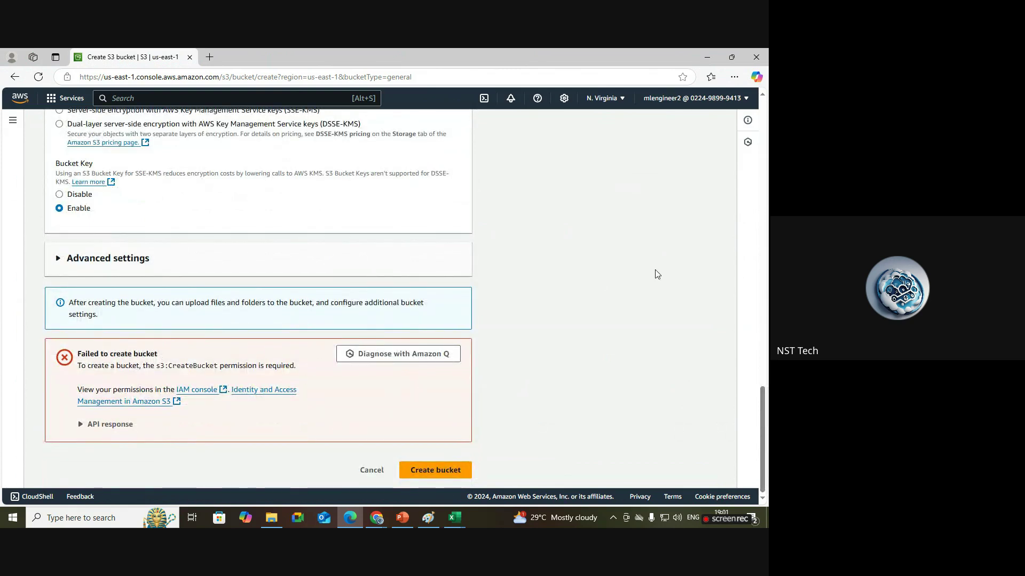
left_click(449, 477)
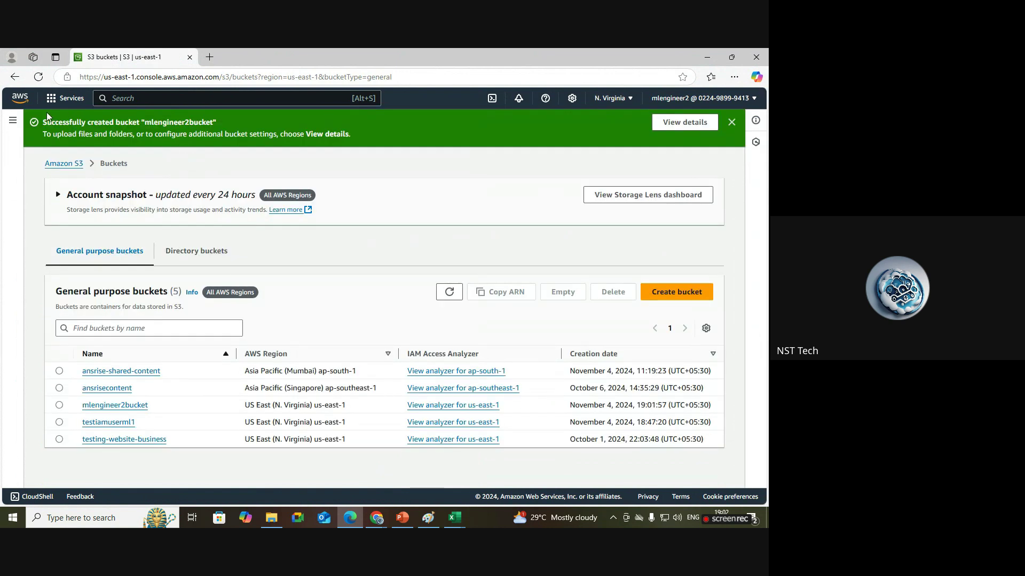
left_click_drag(42, 122, 218, 124)
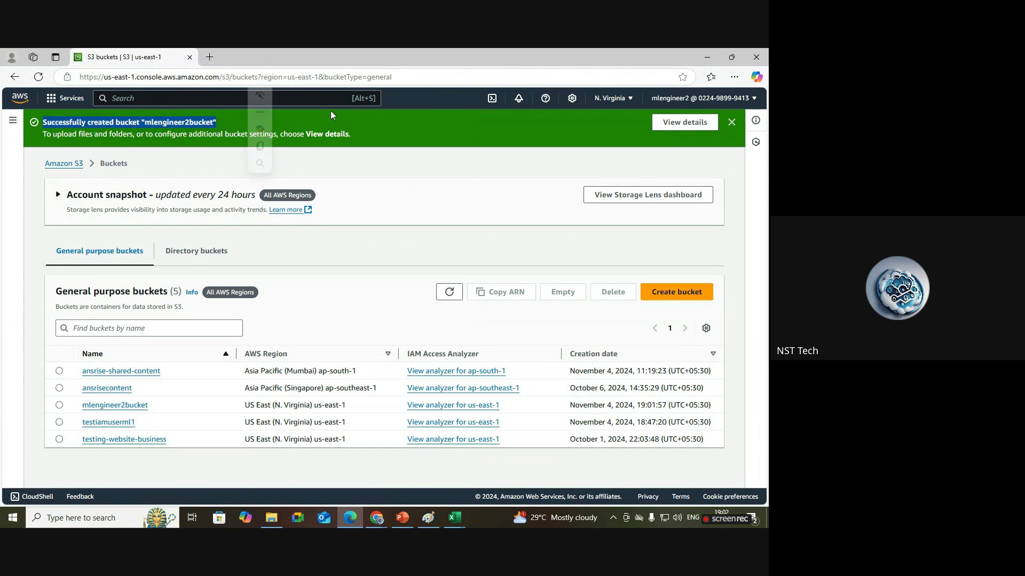
left_click(732, 122)
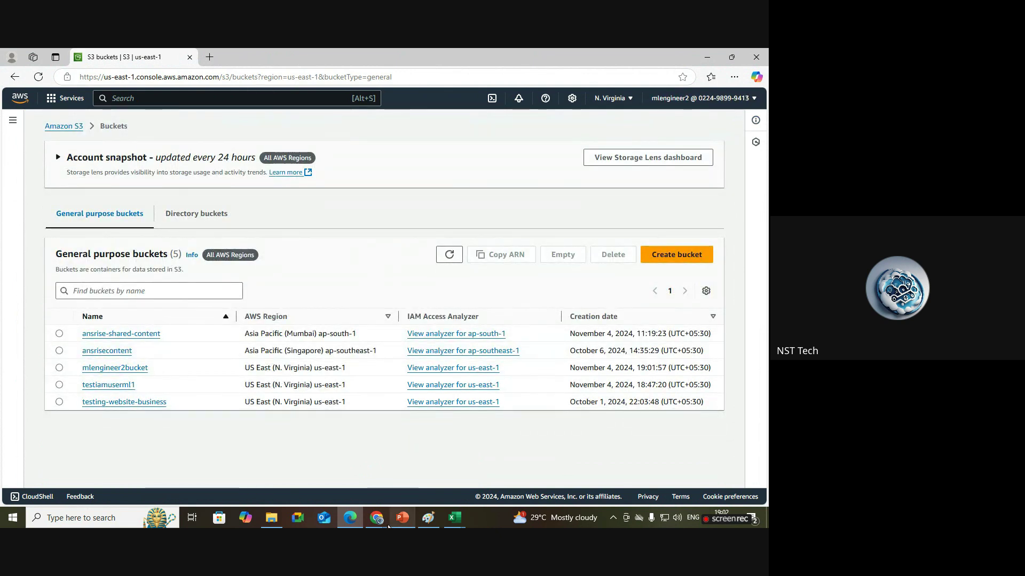
mouse_move(376, 517)
left_click(261, 469)
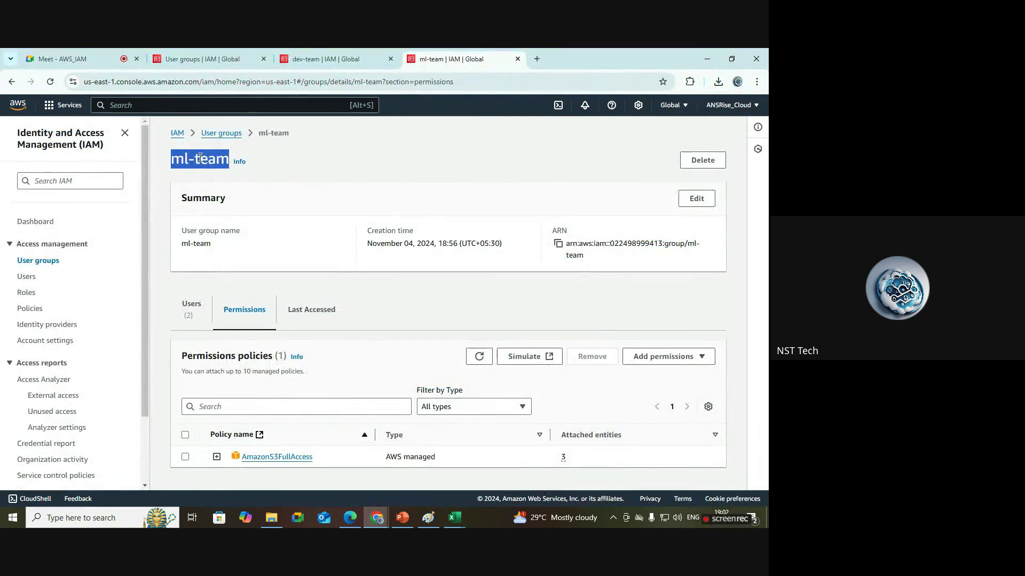
Recheck ml-team's members and its AmazonS3FullAccess policy.
left_click(196, 305)
left_click(241, 314)
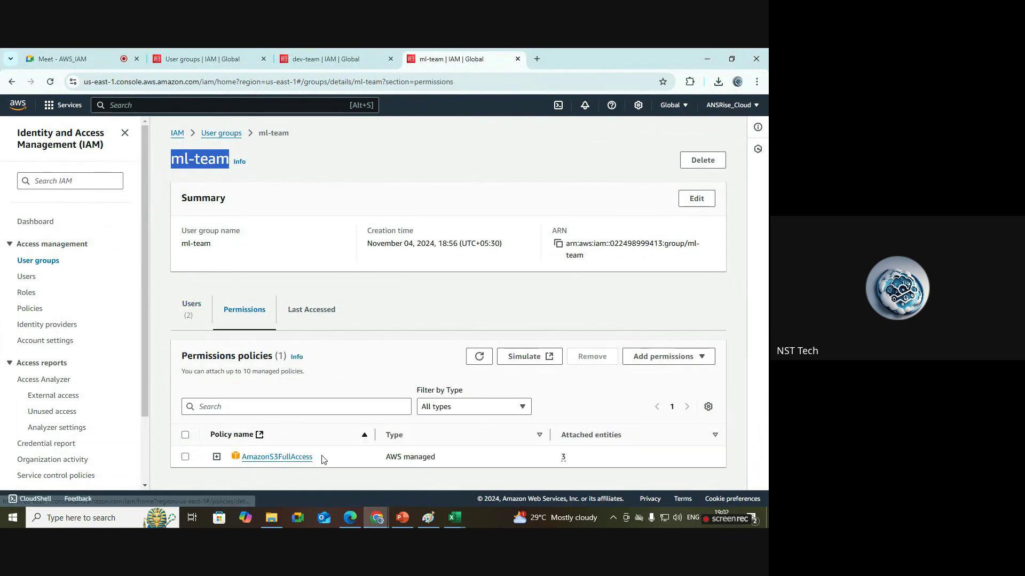
left_click_drag(314, 458, 232, 459)
Refresh the S3 bucket list to confirm mlengineer2bucket, then open the dev-team group.
left_click(350, 518)
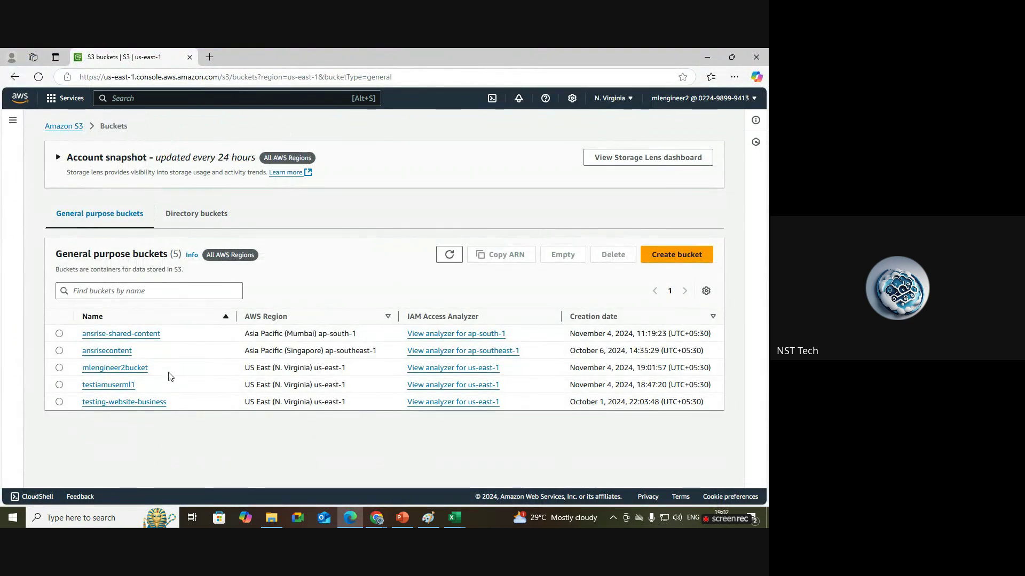
left_click(460, 256)
left_click_drag(160, 372, 80, 368)
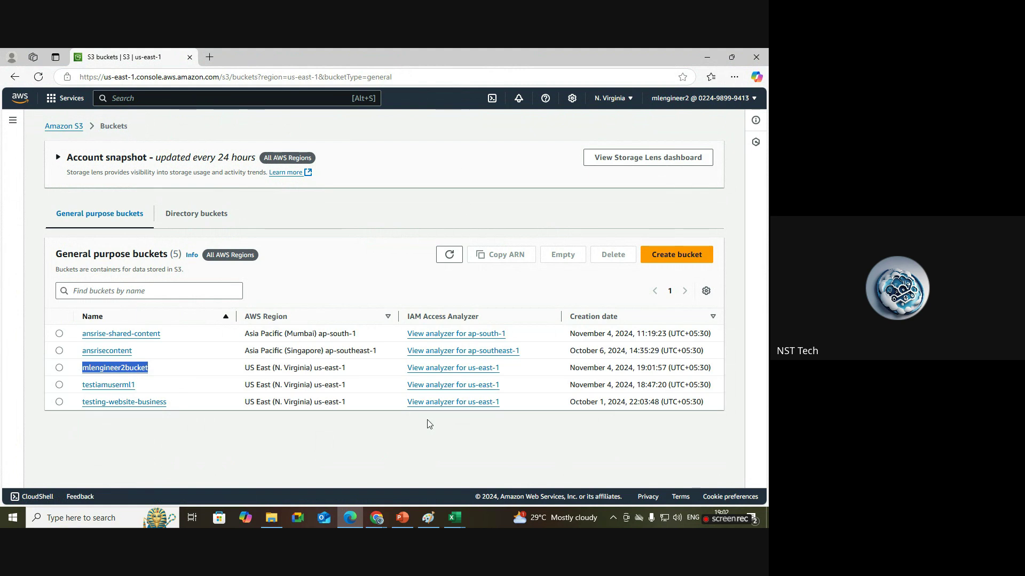
mouse_move(377, 518)
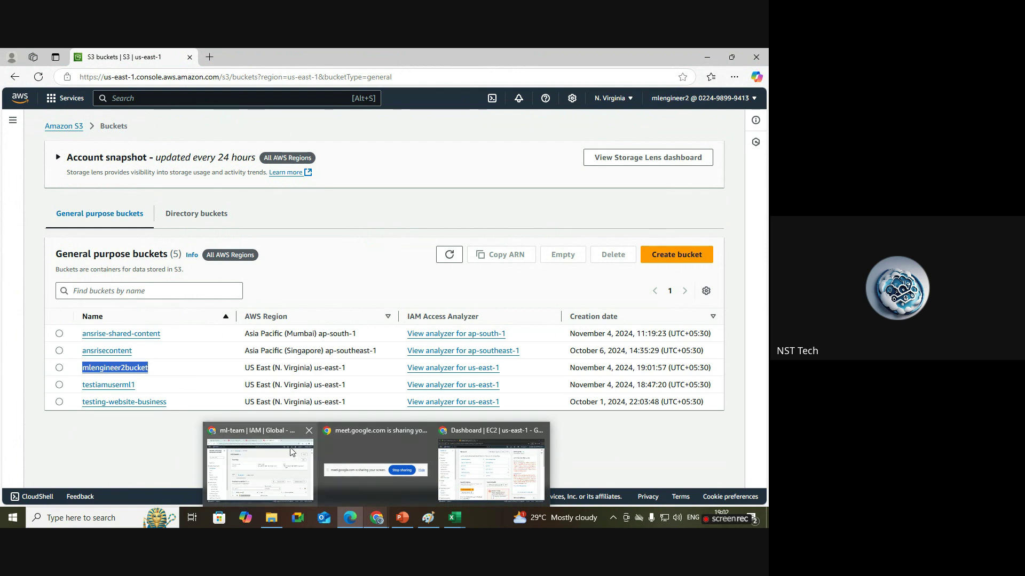
left_click(260, 465)
left_click(362, 51)
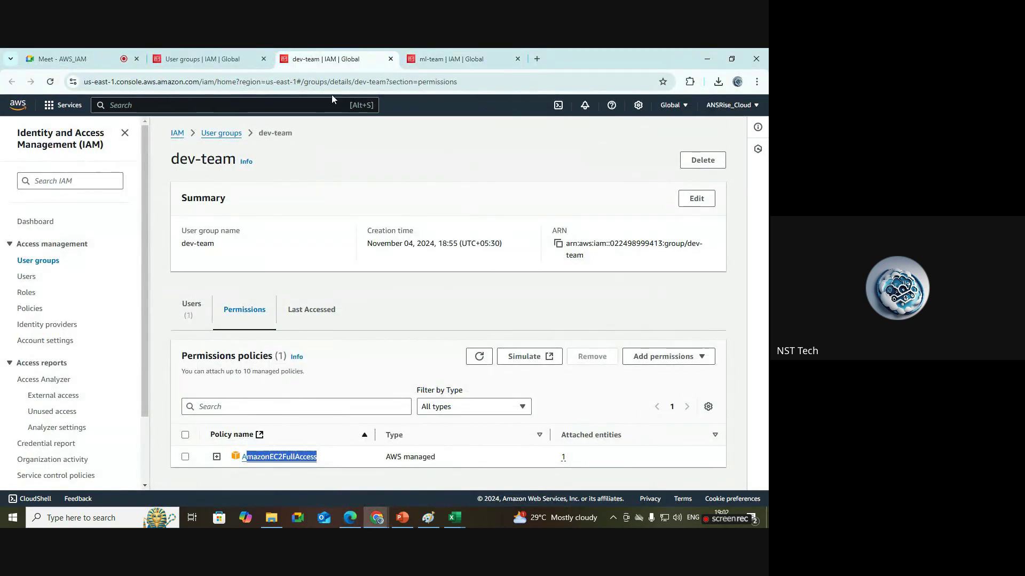
Add developer2 to the dev-team group and dismiss the confirmation.
left_click(203, 307)
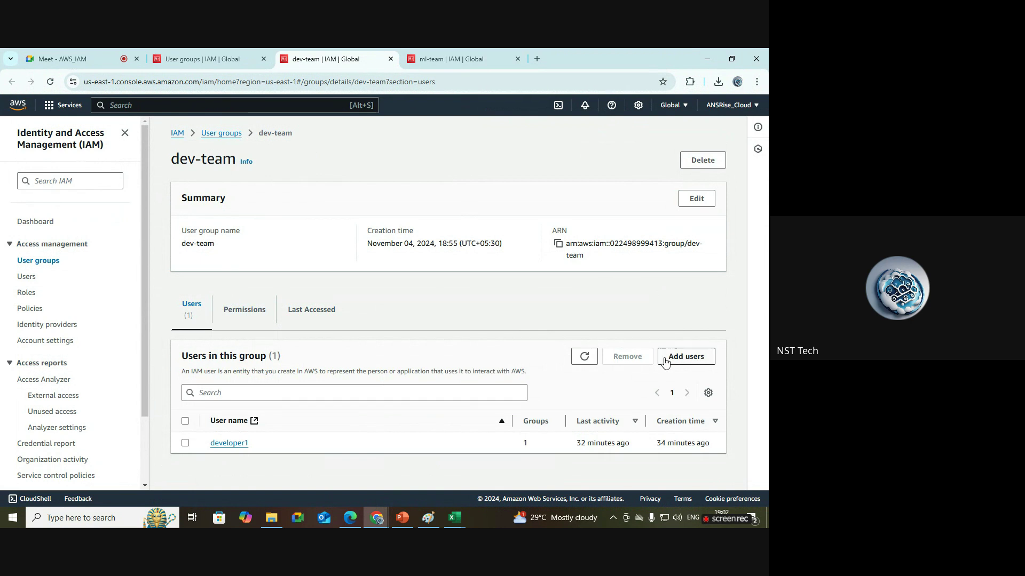
left_click(688, 357)
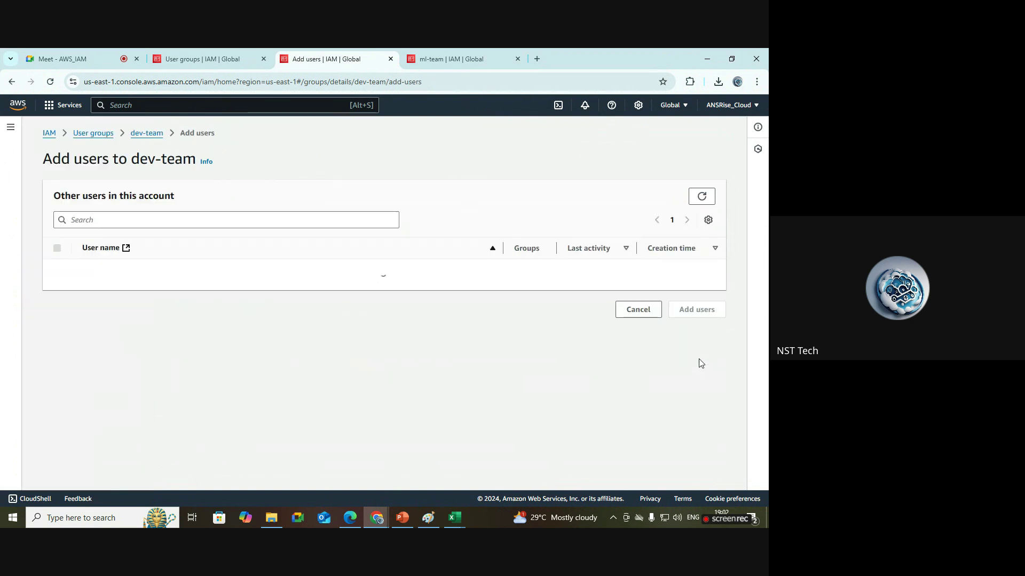
left_click(57, 398)
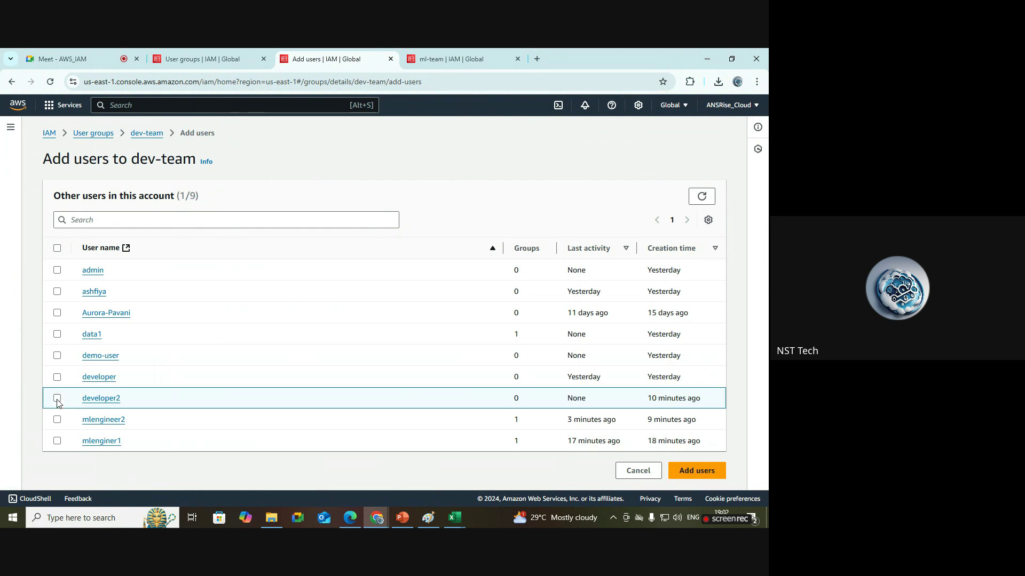
left_click(694, 471)
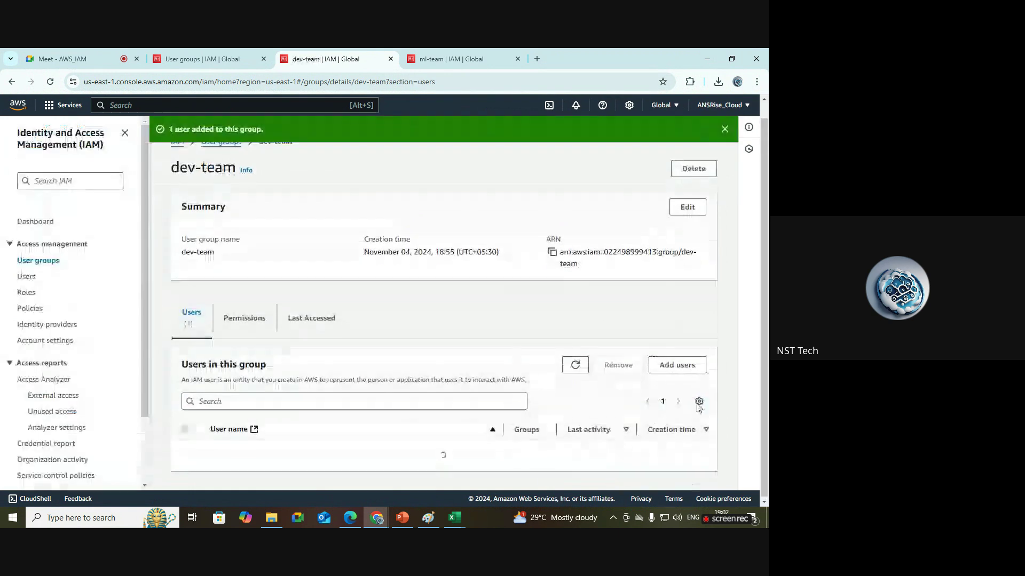
left_click(723, 128)
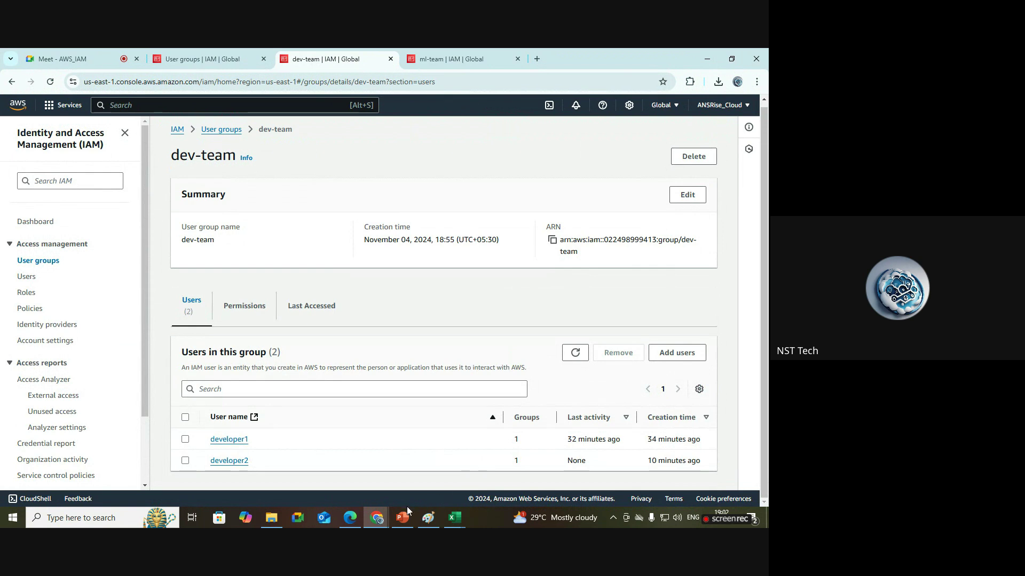
Glance at developer1's EC2 dashboard, then confirm dev-team holds AmazonEC2FullAccess.
mouse_move(376, 518)
left_click(467, 479)
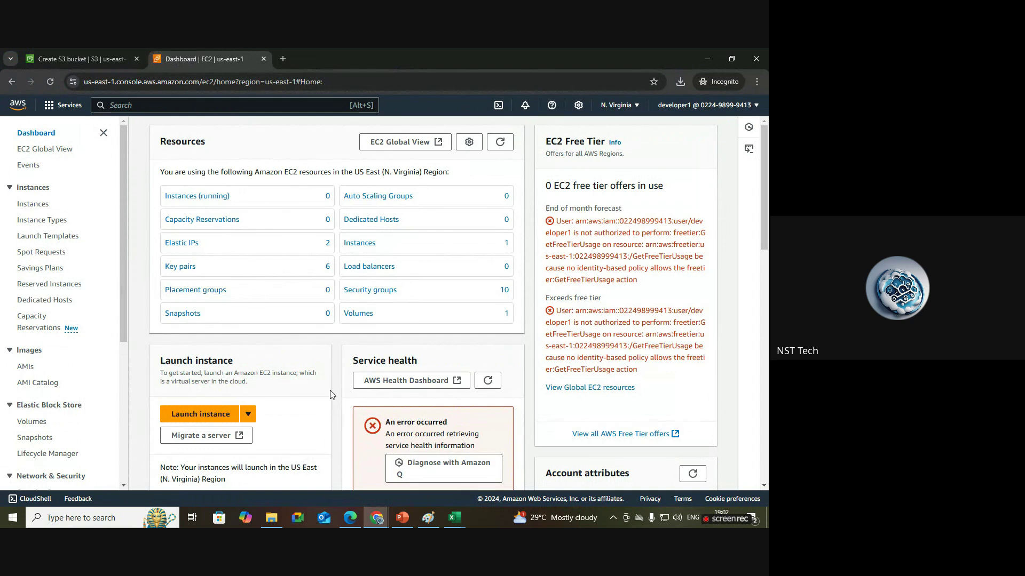
mouse_move(383, 512)
left_click(260, 462)
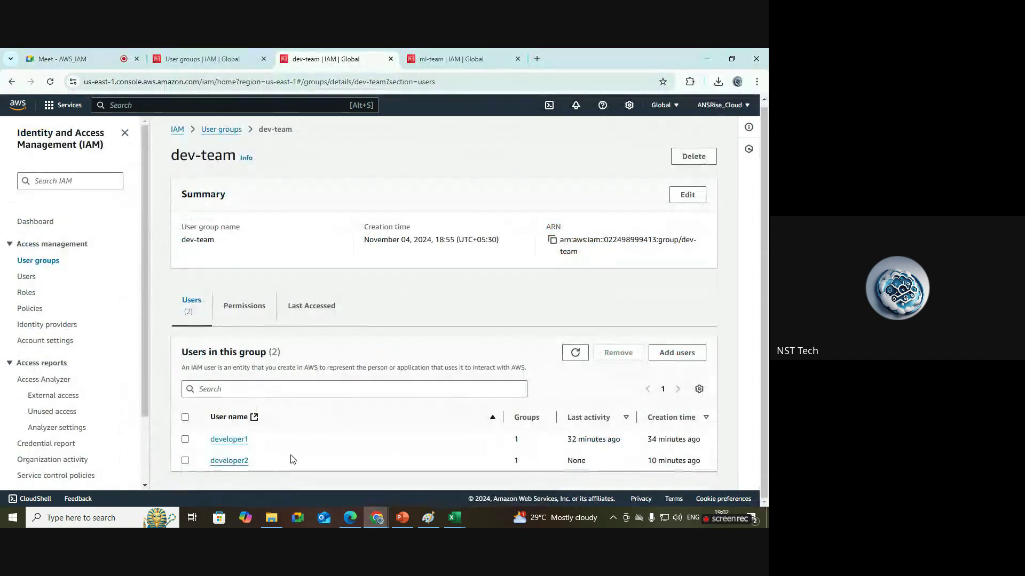
left_click_drag(236, 155, 168, 153)
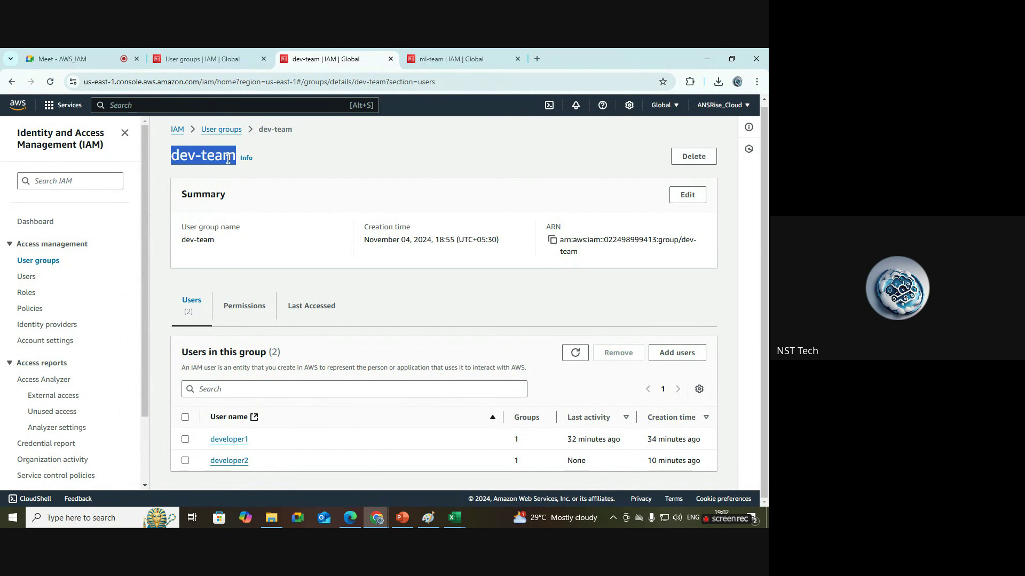
left_click(244, 305)
left_click_drag(329, 460, 246, 462)
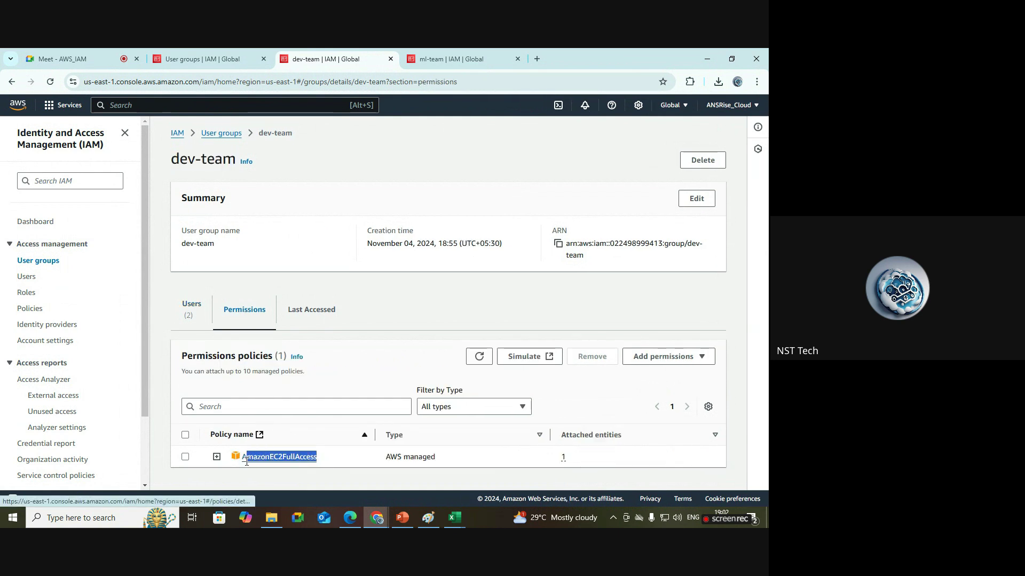
Bring up the Paint diagram showing the Developer group and ML Team boxes.
left_click(429, 520)
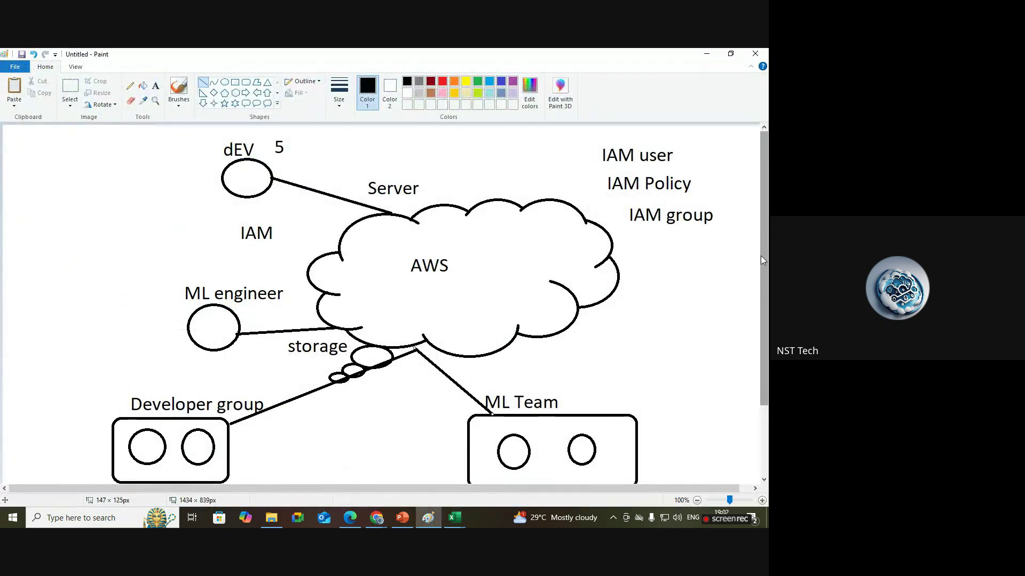
scroll(372, 221, "down", 3)
scroll(384, 299, "up", 2)
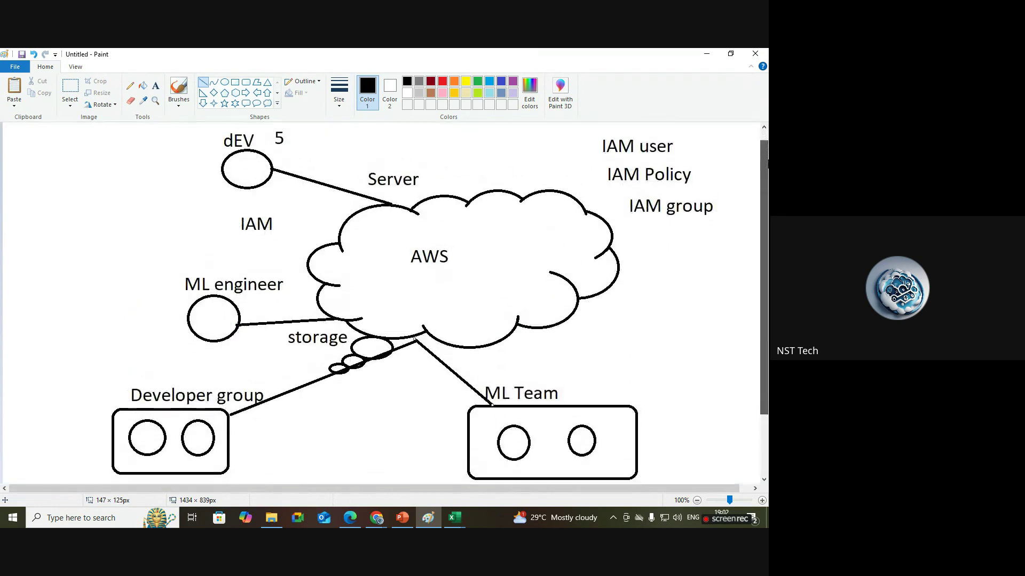
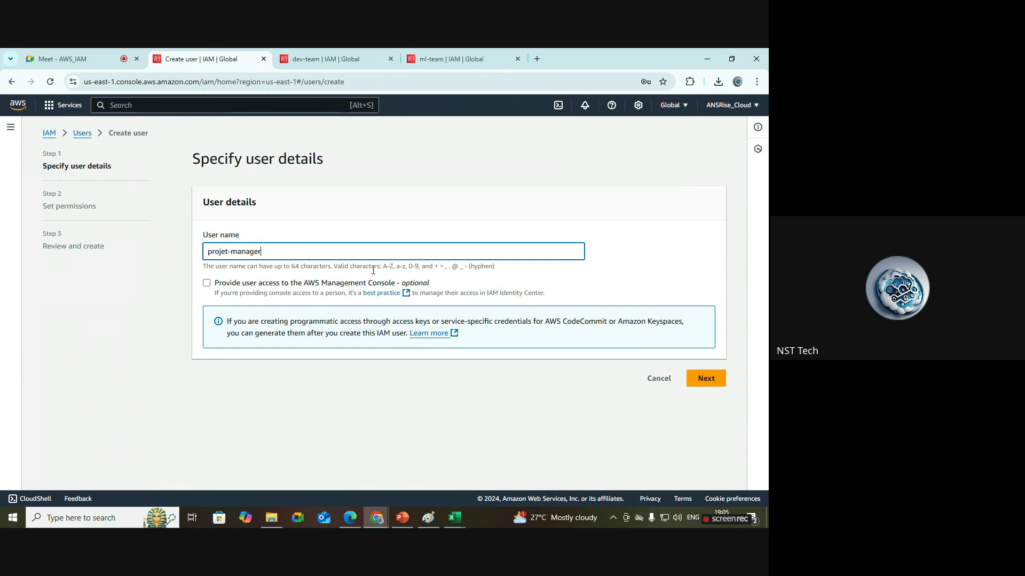
Enable console access as an IAM user with a custom password and no forced reset.
left_click(268, 287)
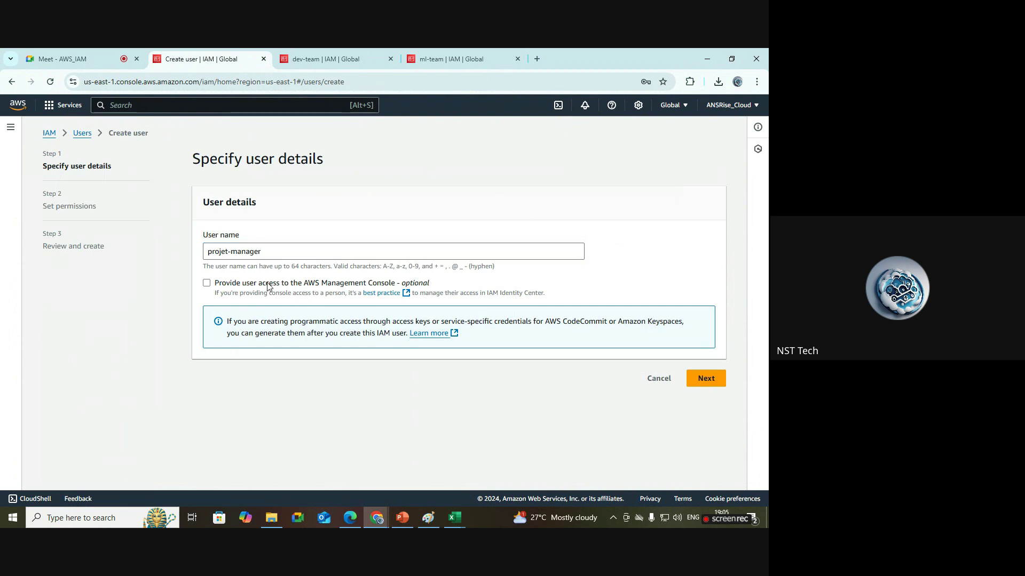
scroll(534, 299, "down", 1)
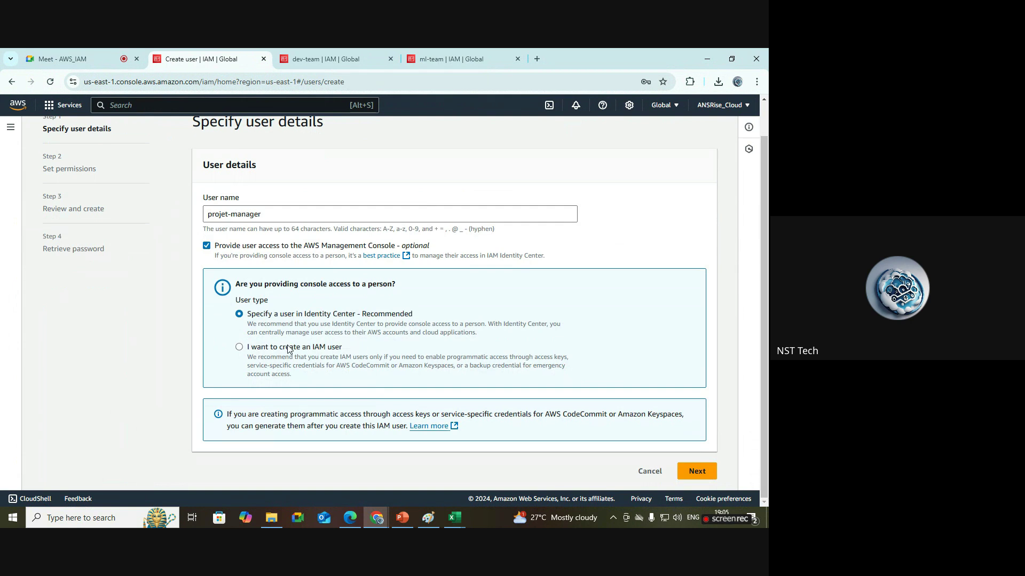
left_click(288, 350)
scroll(454, 323, "down", 3)
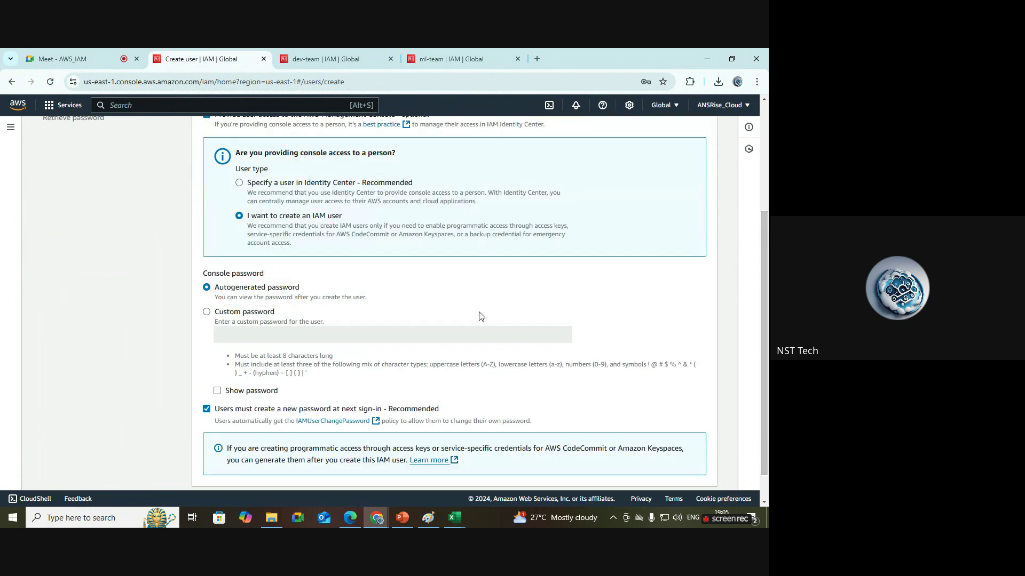
left_click(254, 314)
left_click(268, 332)
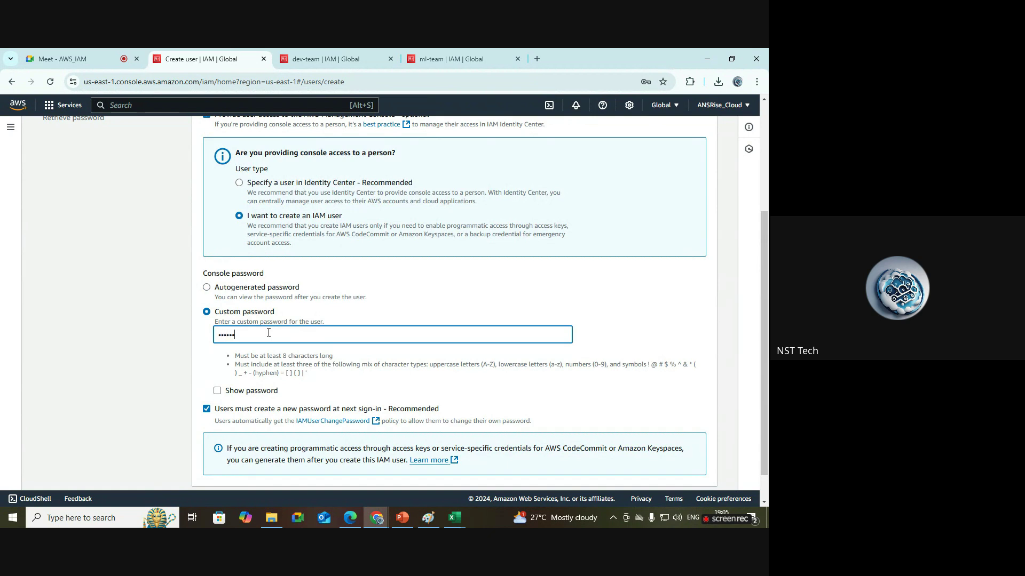
left_click(270, 391)
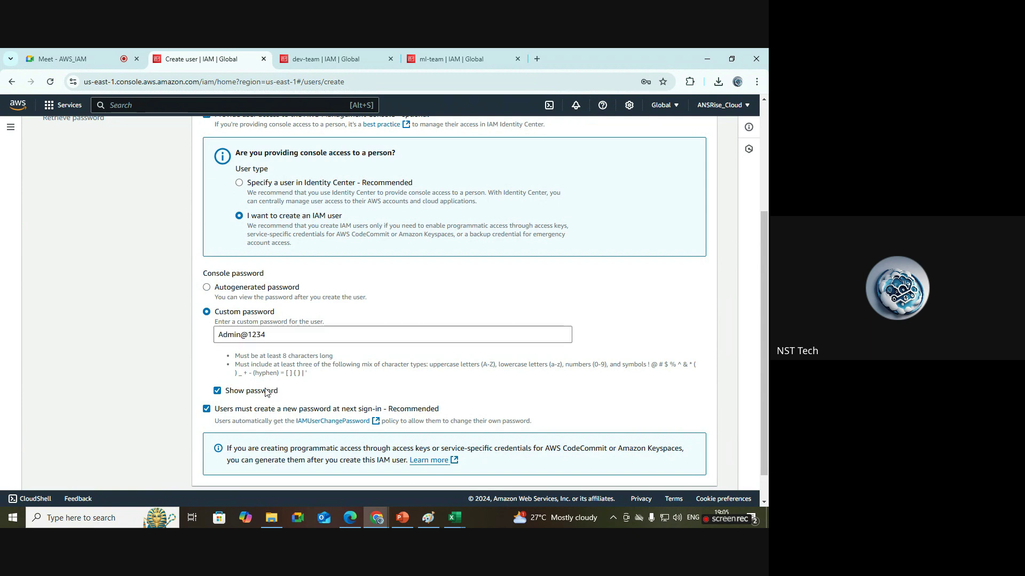
left_click(207, 409)
scroll(760, 429, "down", 1)
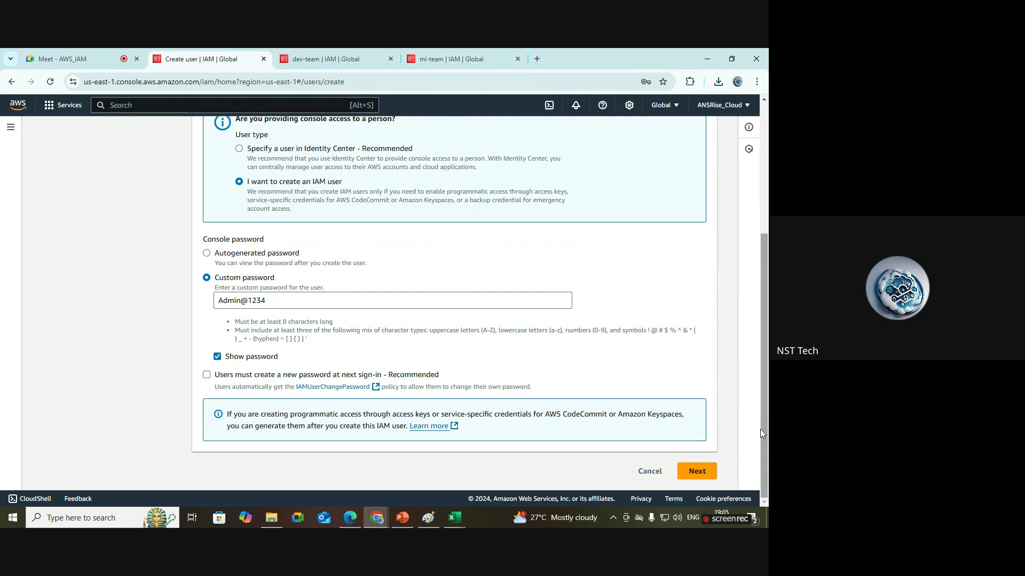
On the permissions step, add projet-manager to the dev-team group and continue to review.
left_click(688, 475)
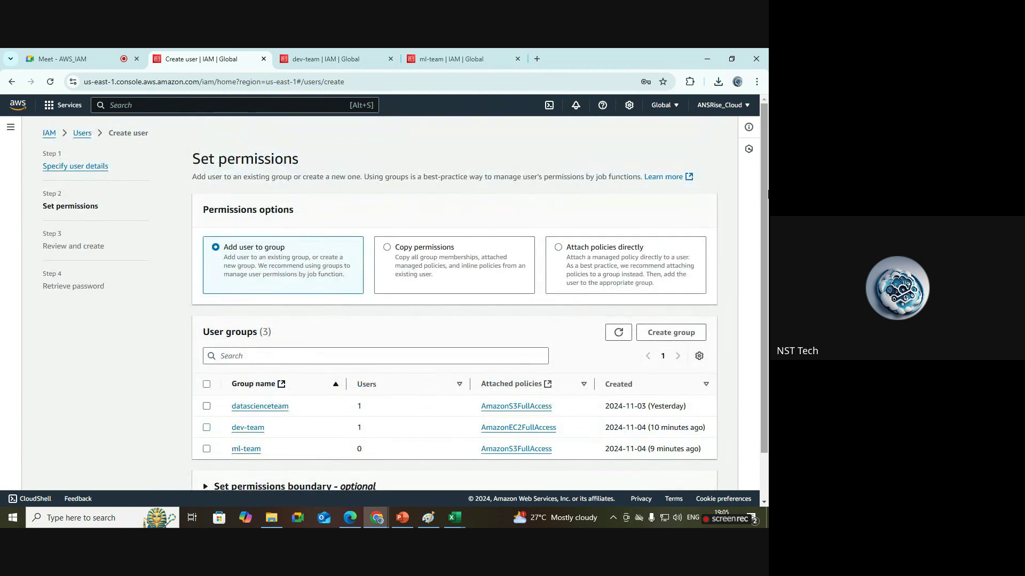
scroll(767, 259, "down", 1)
scroll(767, 260, "up", 1)
scroll(766, 173, "down", 1)
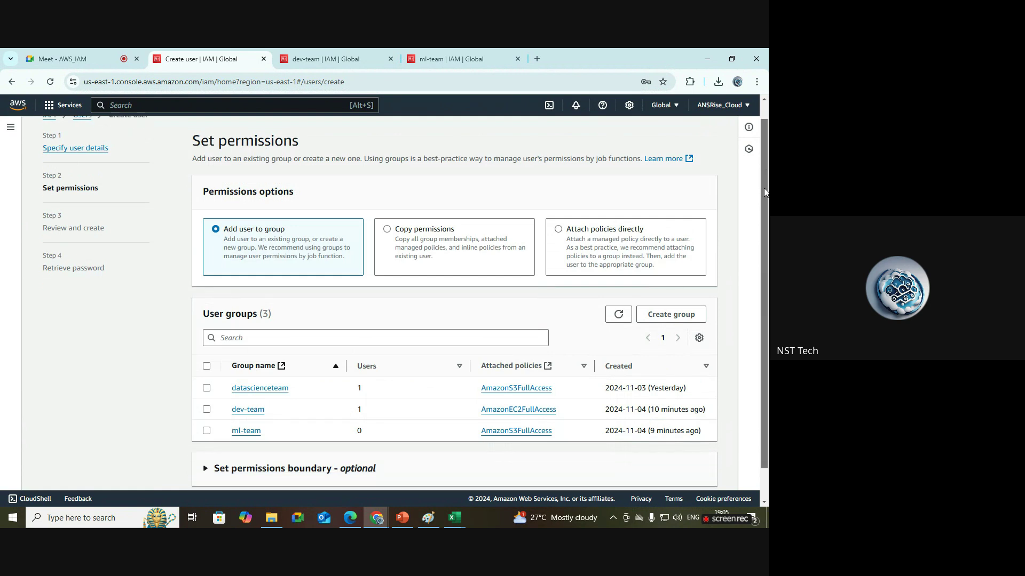
left_click_drag(320, 142, 193, 140)
left_click(501, 181)
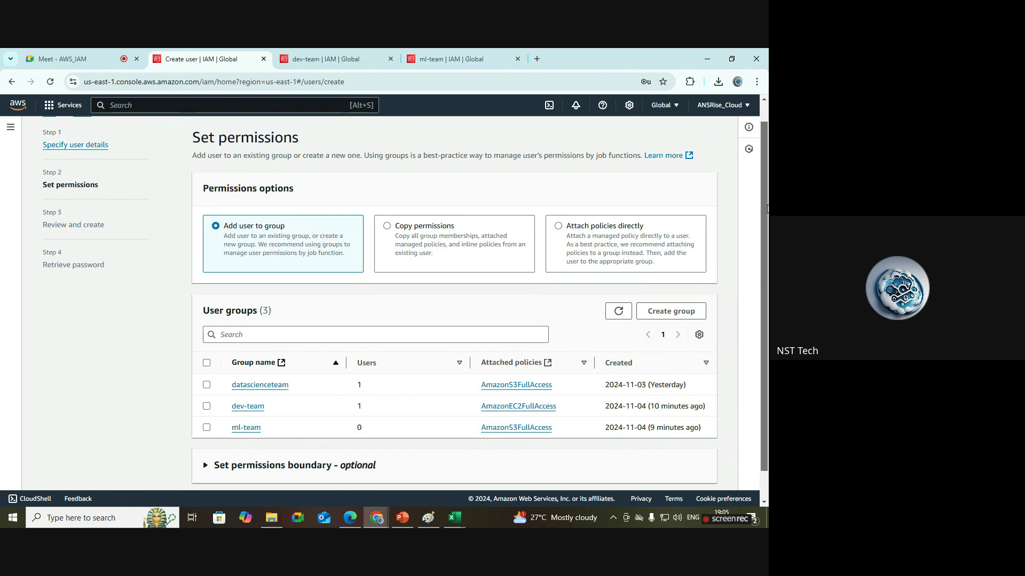
scroll(312, 218, "down", 1)
left_click_drag(299, 198, 216, 214)
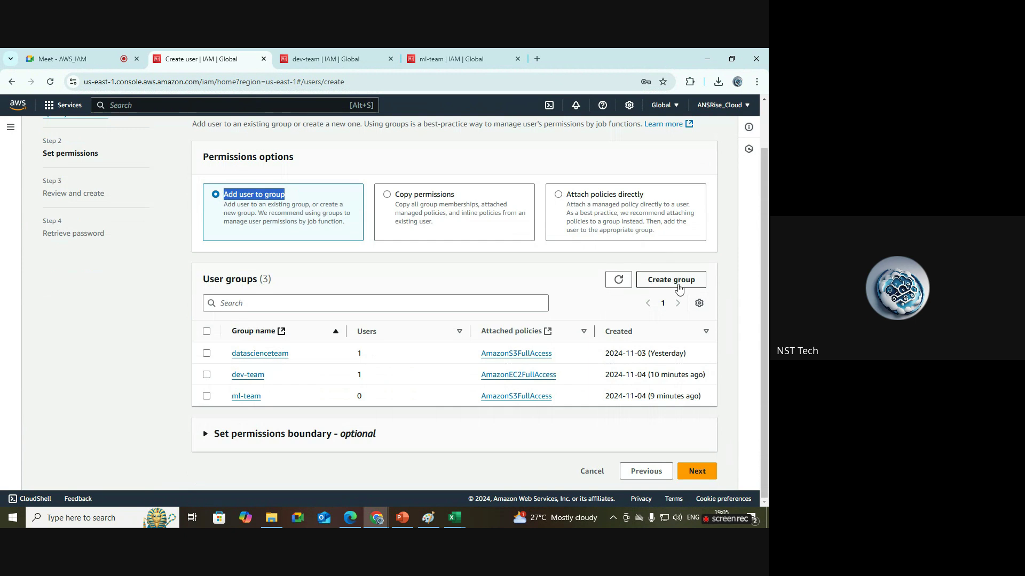
scroll(763, 269, "up", 1)
scroll(763, 270, "down", 1)
left_click(206, 375)
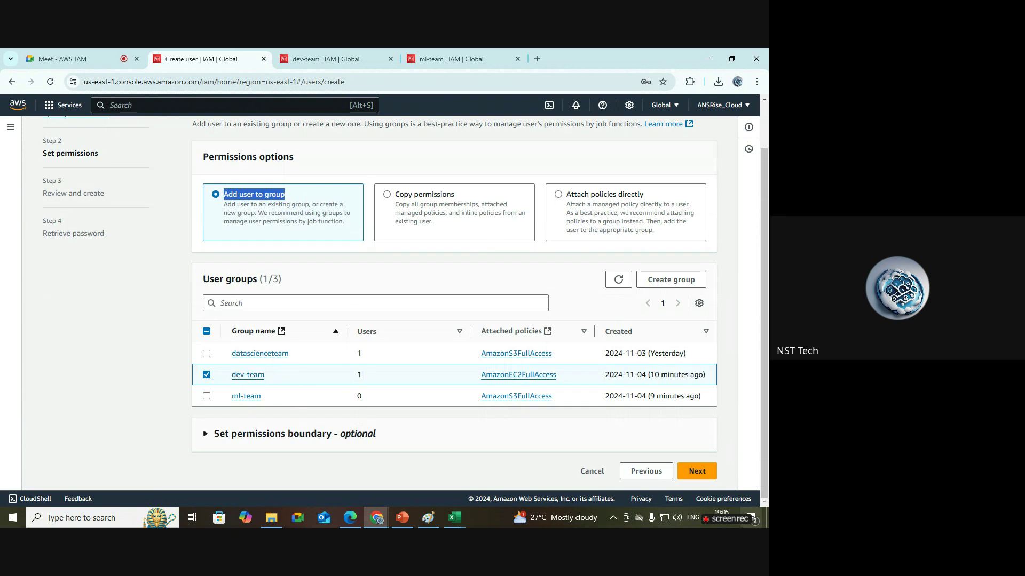
left_click(706, 474)
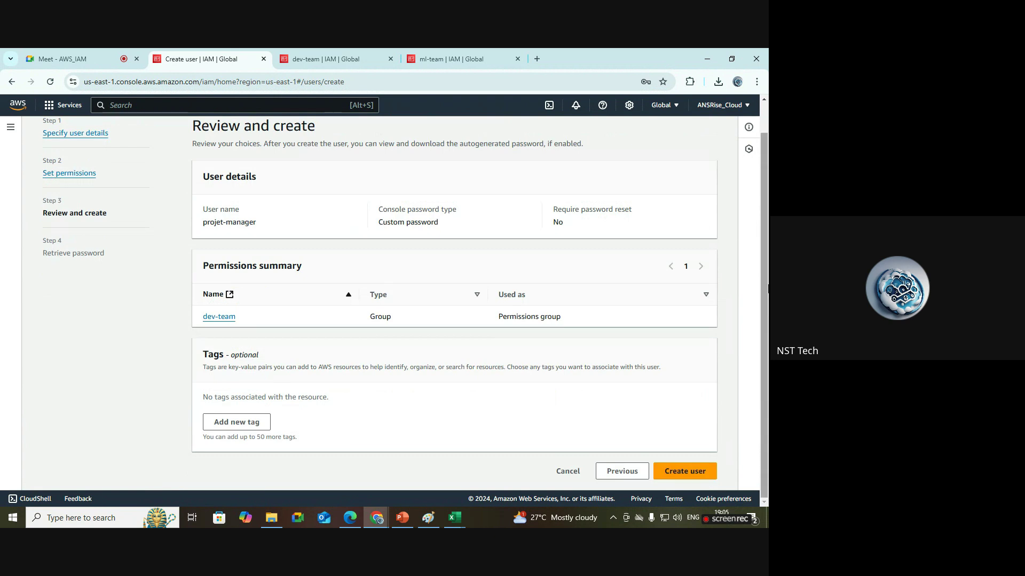
Add the tag project = amazon and create the projet-manager user.
scroll(766, 304, "up", 2)
scroll(767, 304, "down", 2)
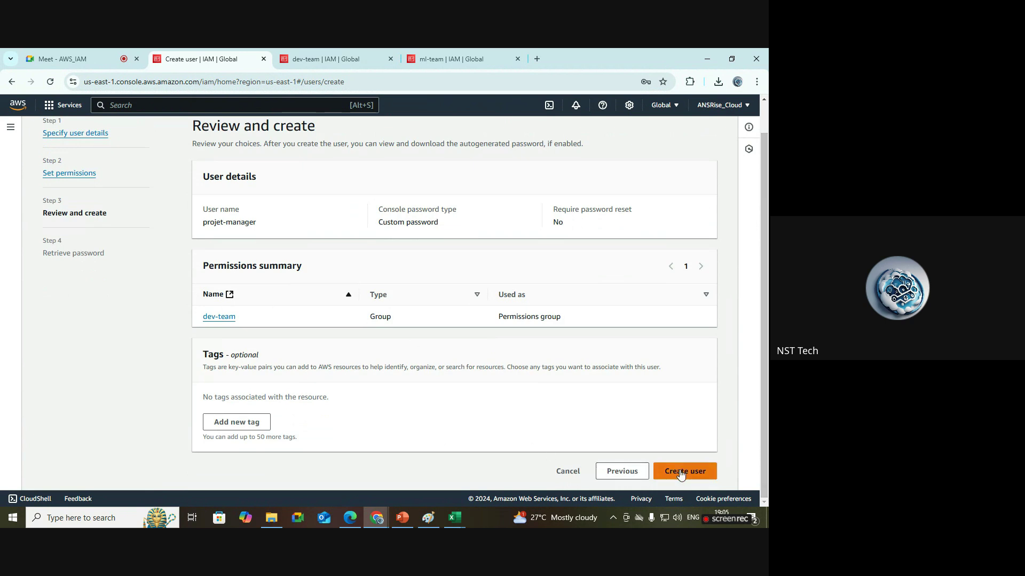
left_click(236, 421)
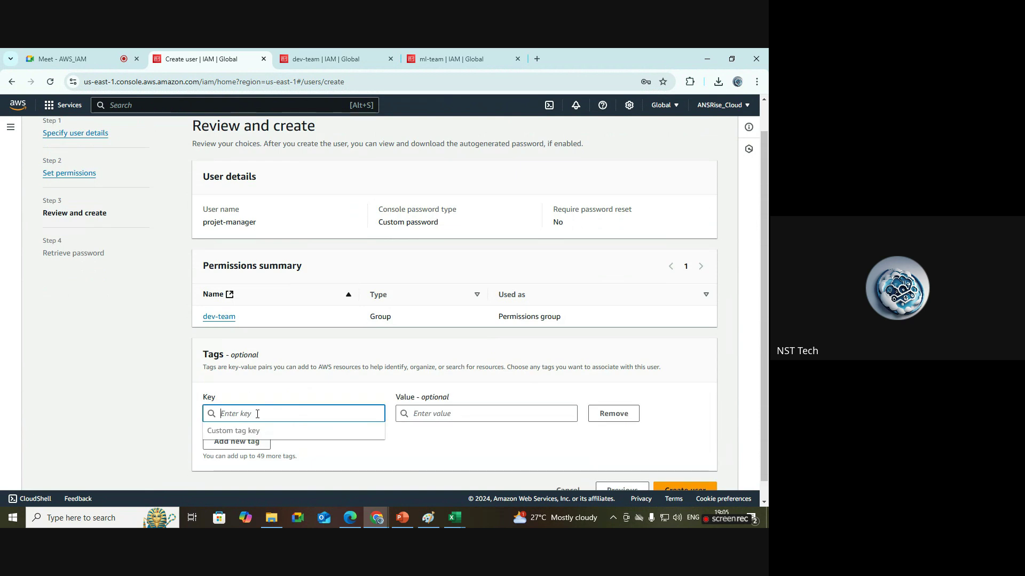
type("project")
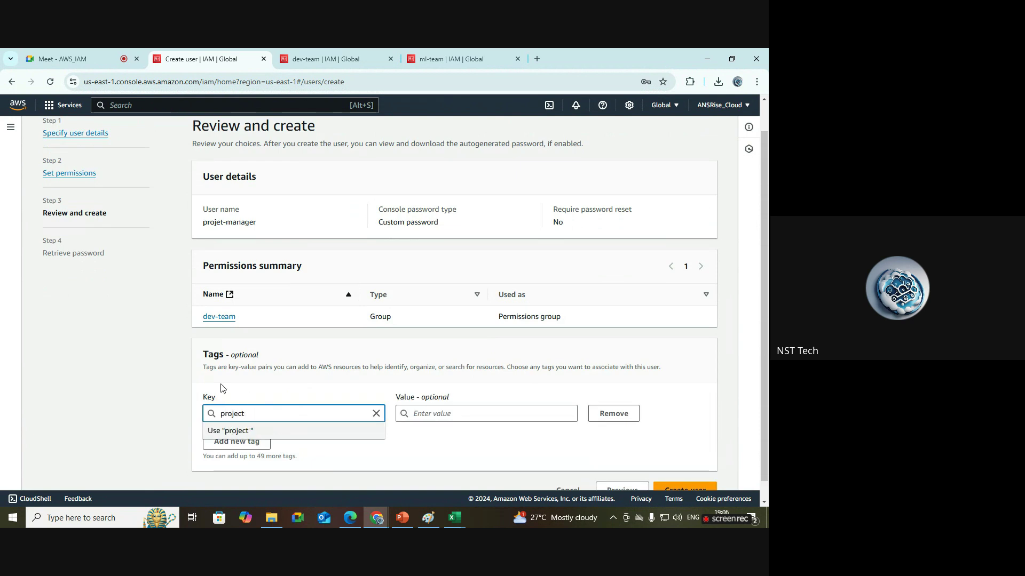
left_click(479, 414)
type("a")
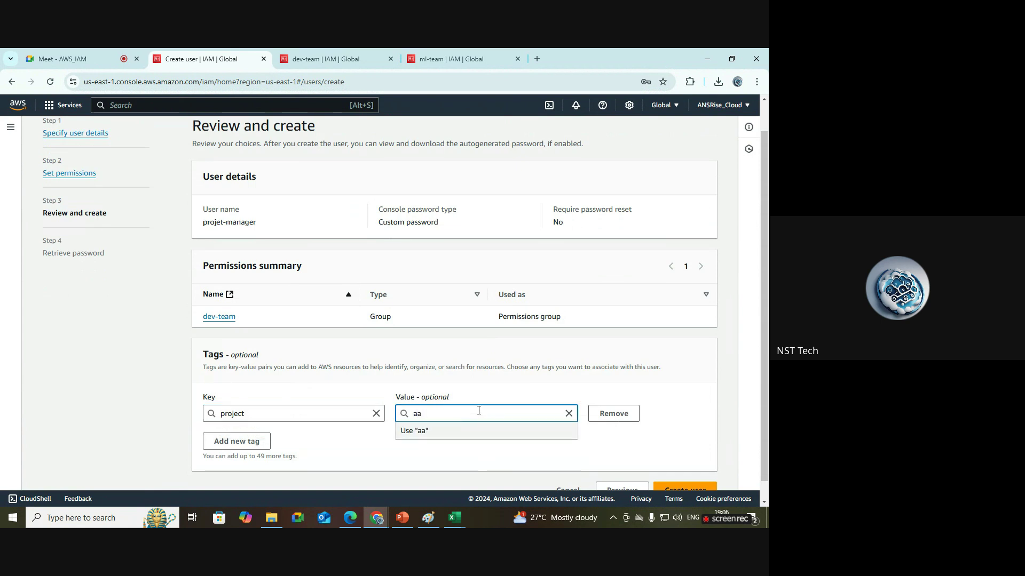
type("mazon")
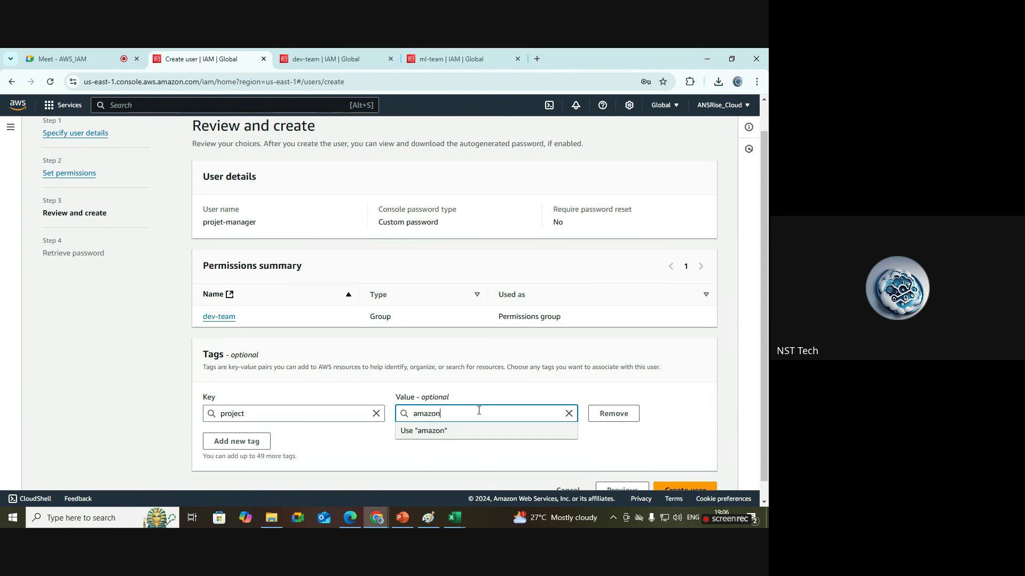
left_click(758, 413)
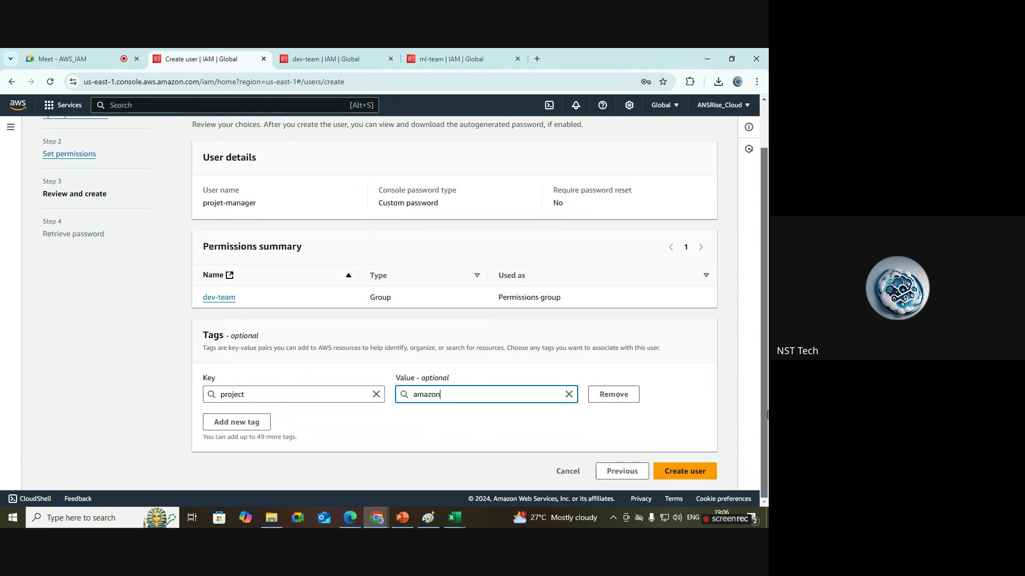
scroll(760, 415, "down", 1)
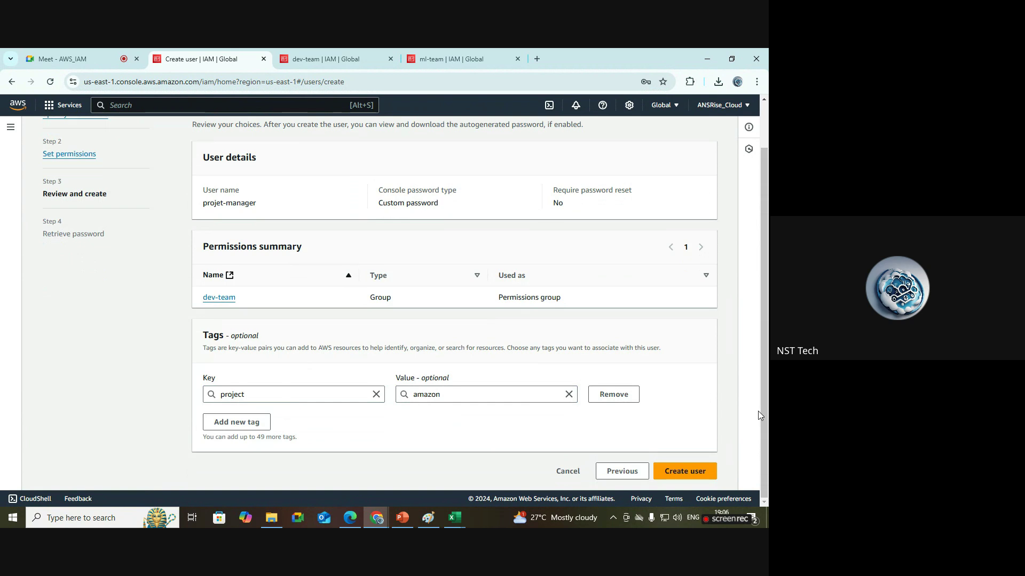
left_click(696, 472)
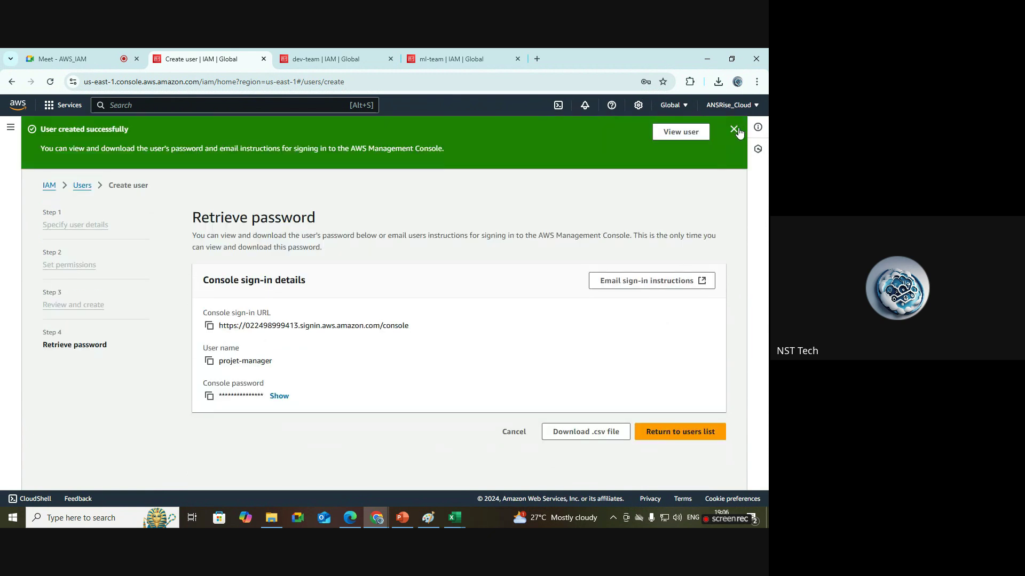
Close the user-created banner and open a new InPrivate window in Edge.
left_click(735, 130)
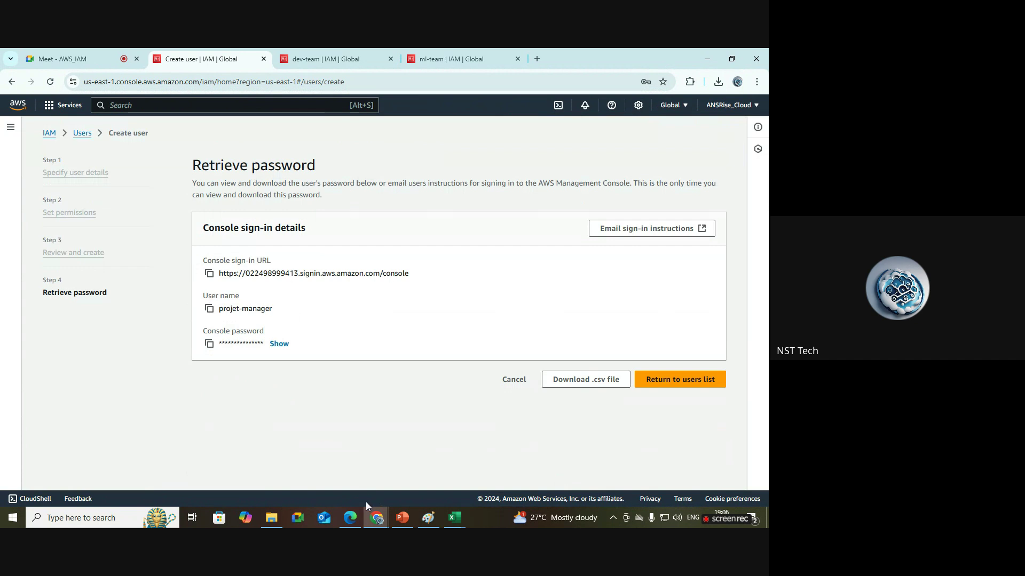
left_click(350, 518)
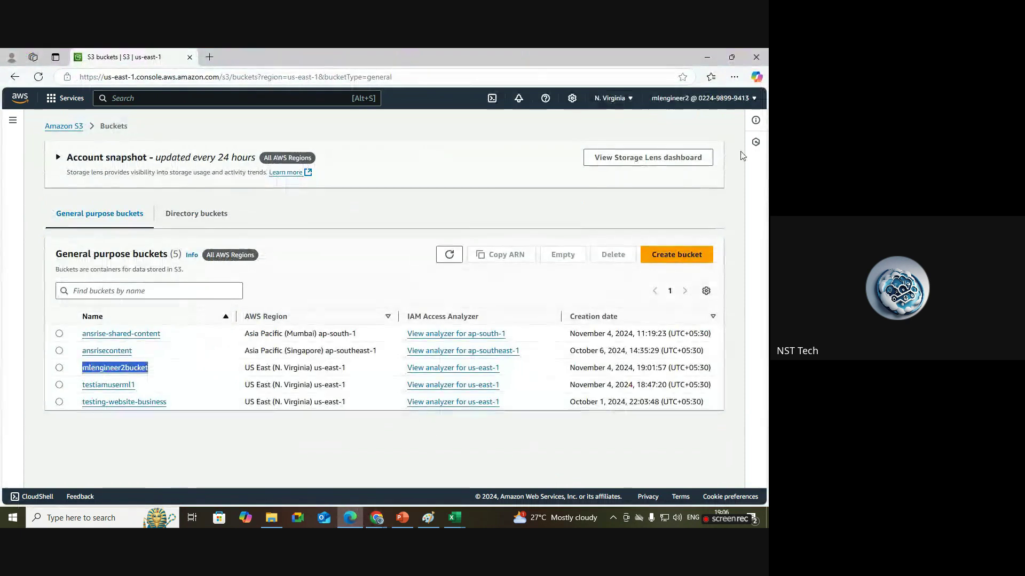
left_click(735, 77)
left_click(668, 131)
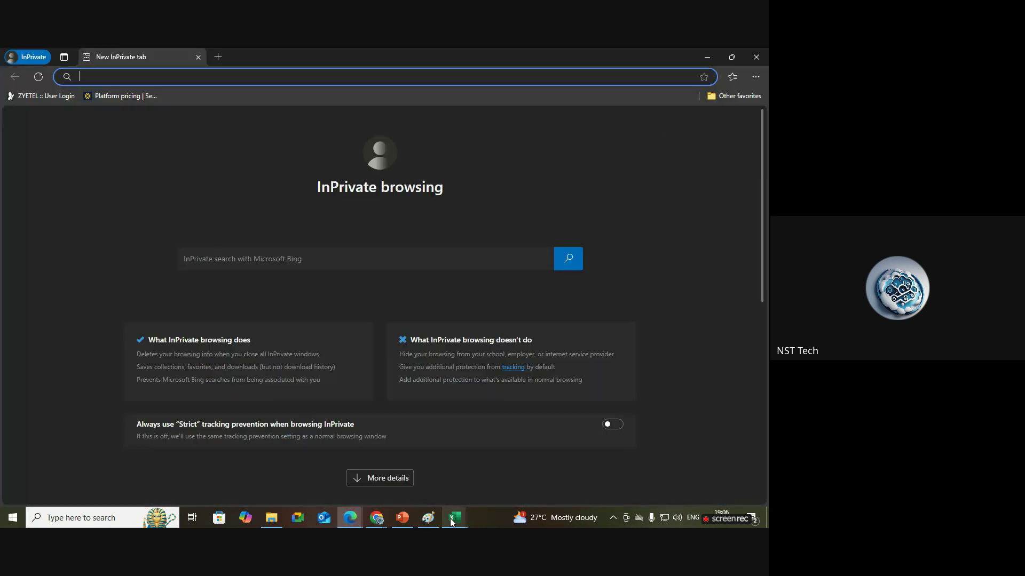
Load the console sign-in URL from the credentials spreadsheet in the private window.
mouse_move(451, 522)
left_click(500, 480)
left_click(236, 199)
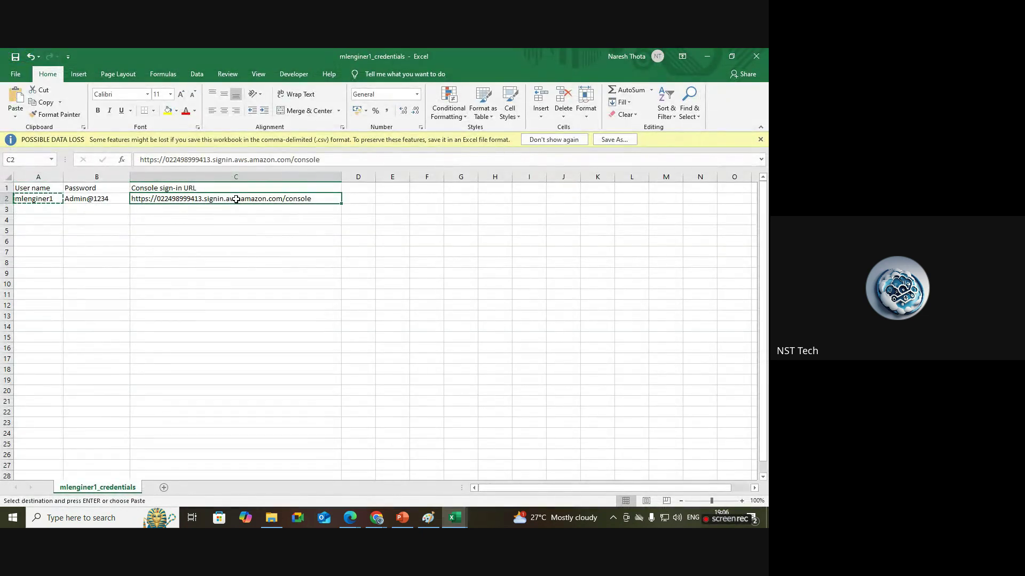
key("ctrl+c")
mouse_move(350, 518)
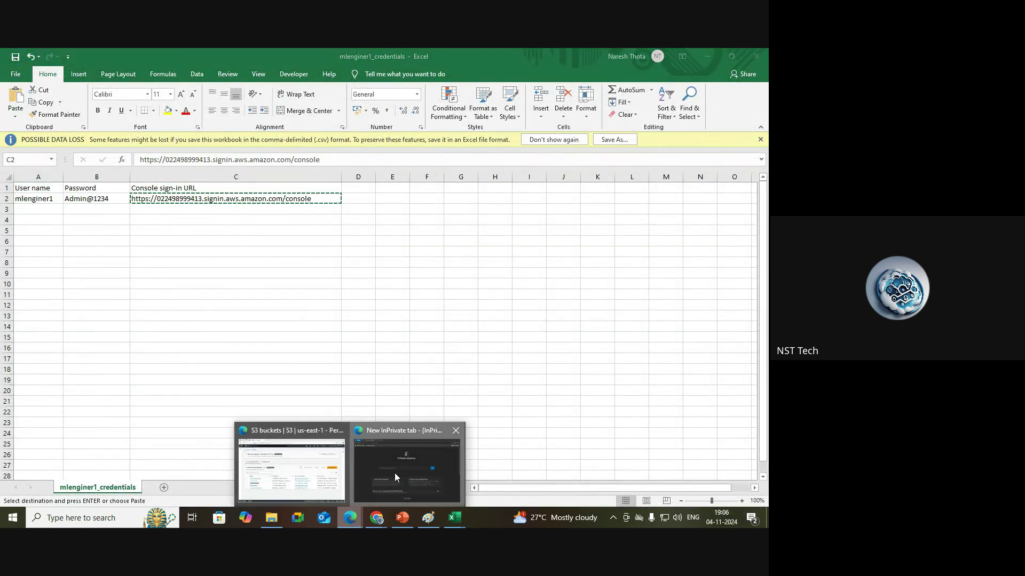
left_click(395, 475)
key("ctrl+v")
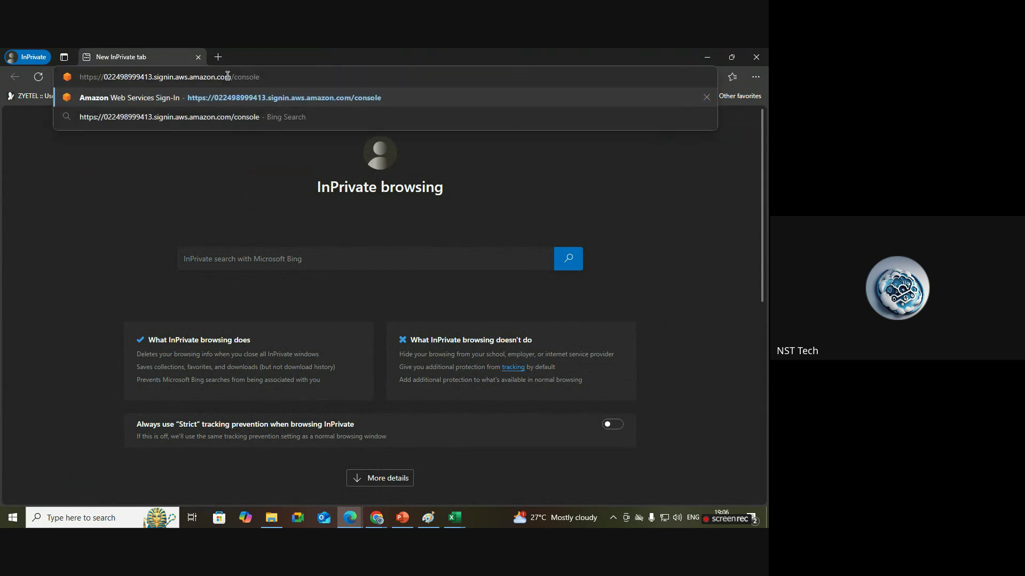
key("Return")
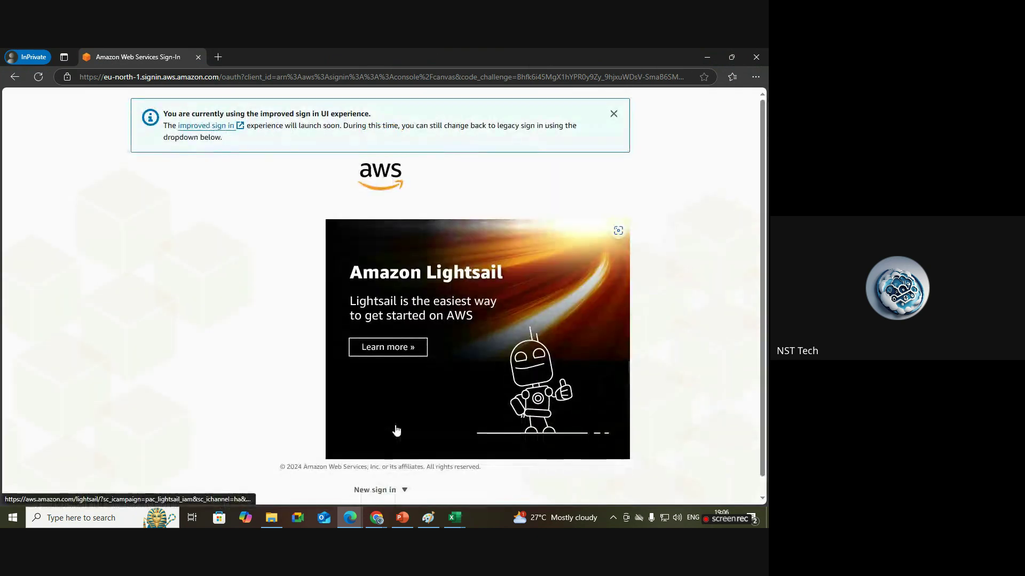
left_click(614, 114)
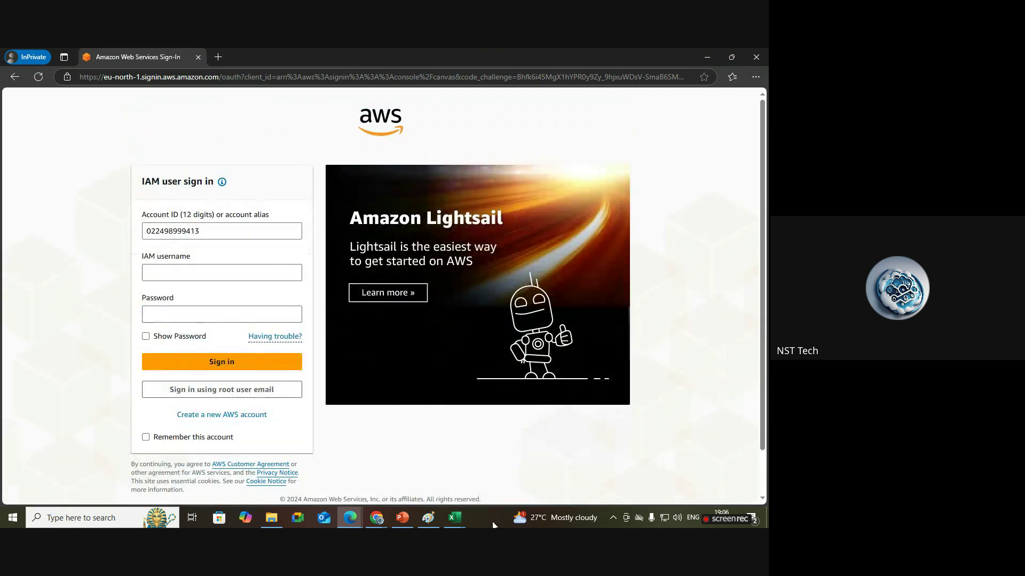
Sign in as projet-manager with its user name and custom password.
mouse_move(376, 518)
left_click(262, 461)
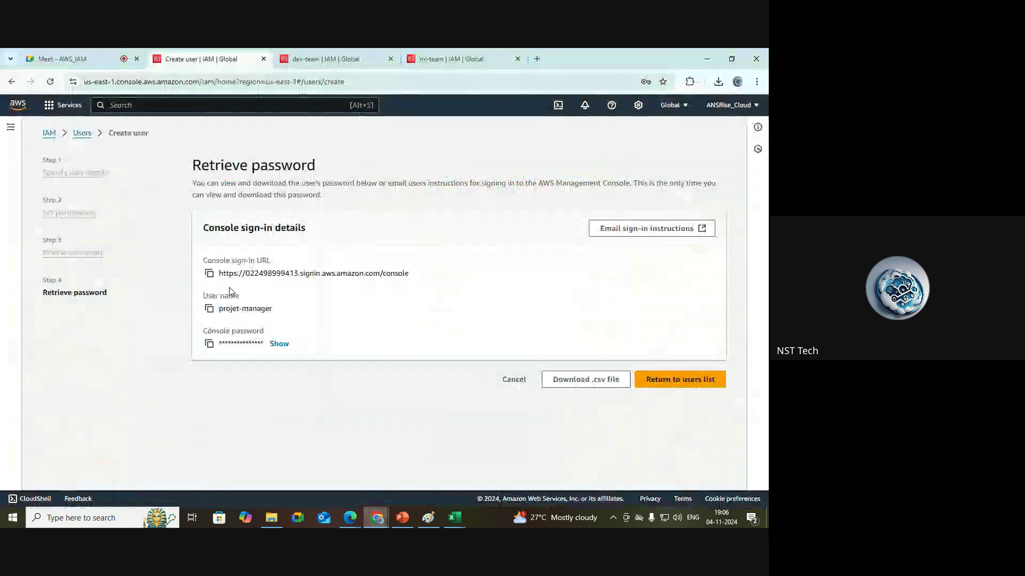
left_click(209, 309)
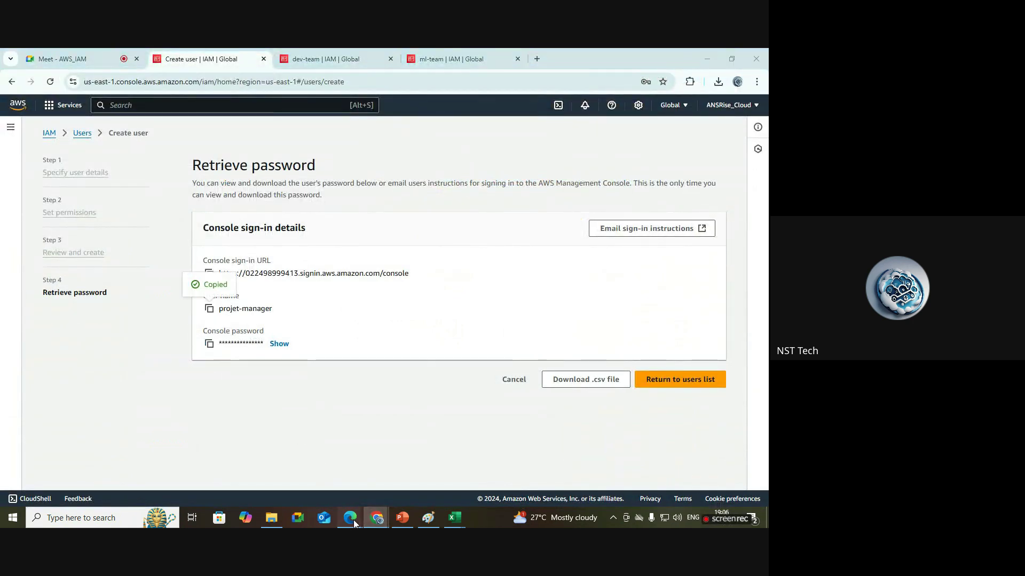
mouse_move(353, 519)
left_click(431, 470)
left_click(223, 273)
key("ctrl+v")
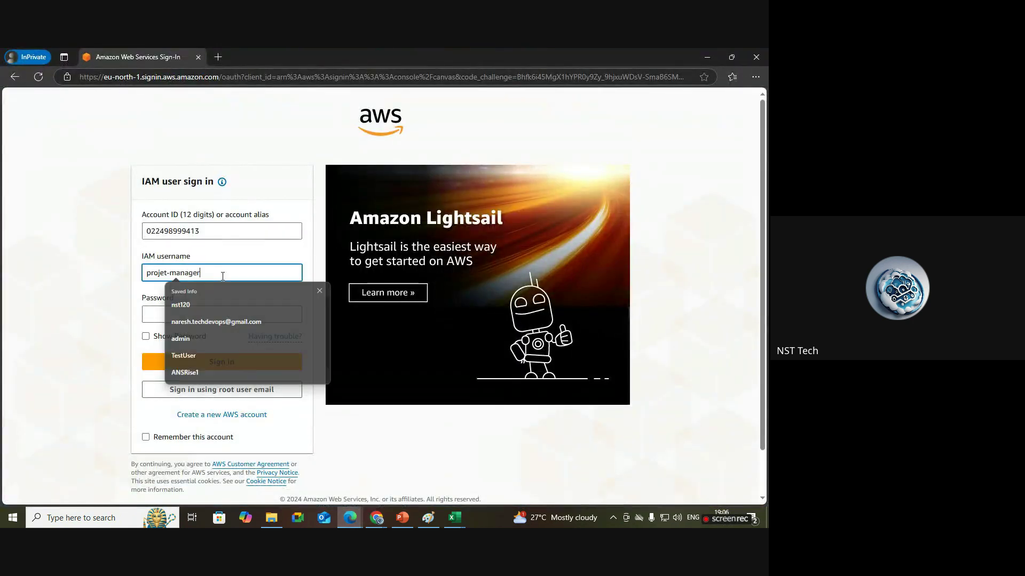
left_click(231, 312)
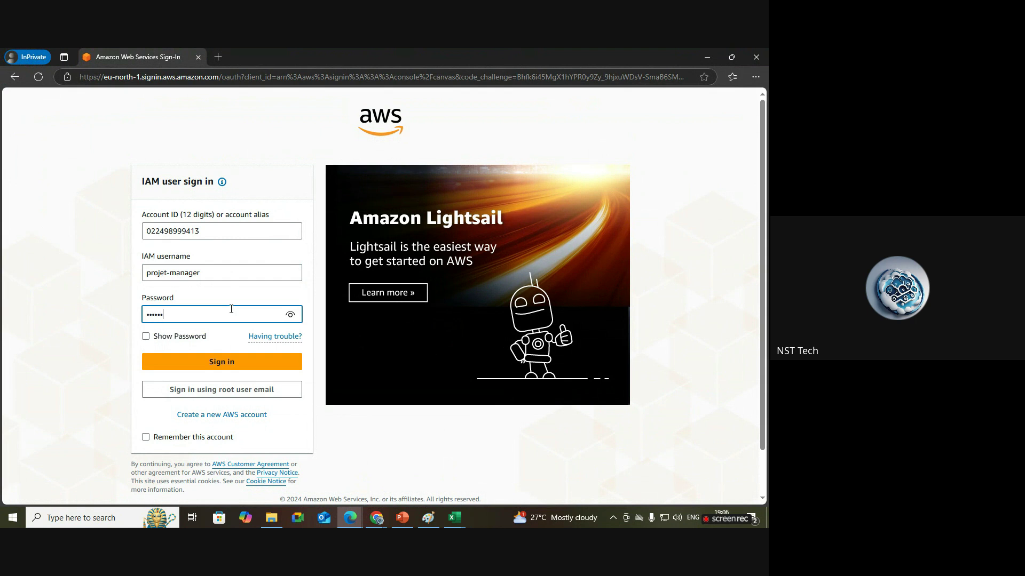
left_click(288, 314)
left_click(222, 363)
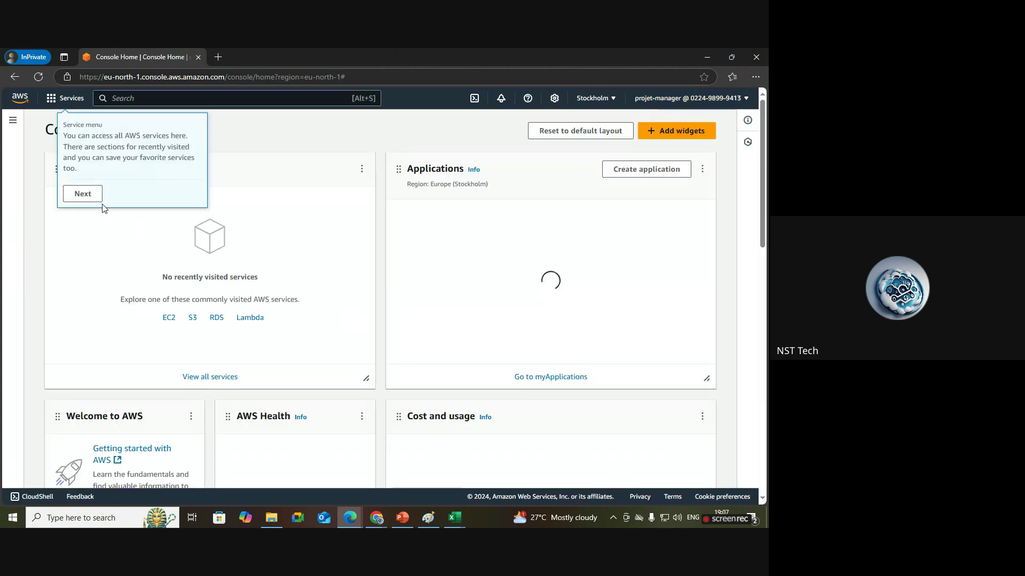
Dismiss the console tour tips on projet-manager's Console Home.
left_click(93, 198)
left_click(135, 181)
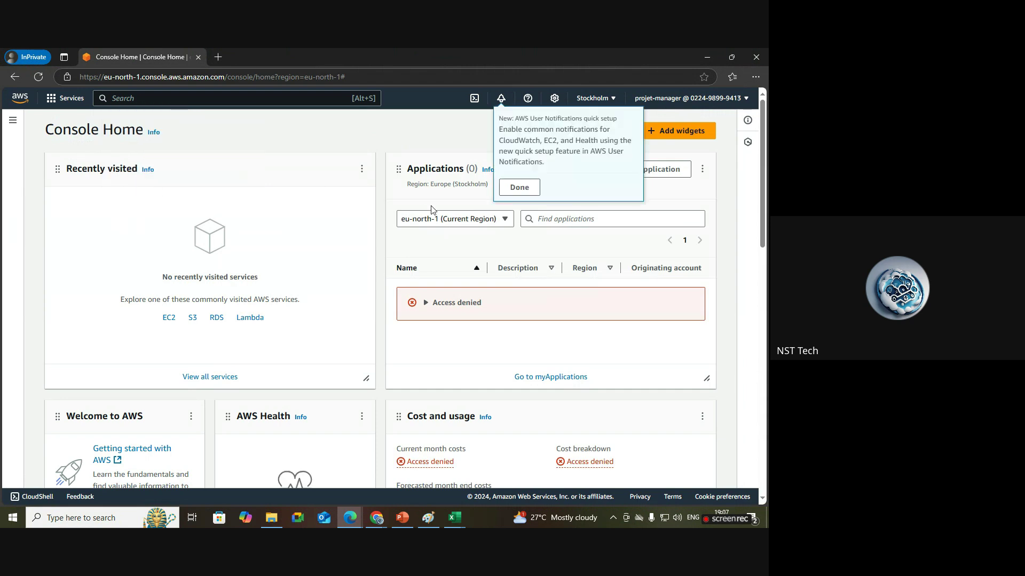
left_click(513, 195)
left_click(579, 219)
Return to the admin's IAM Users list without downloading the password.
mouse_move(376, 518)
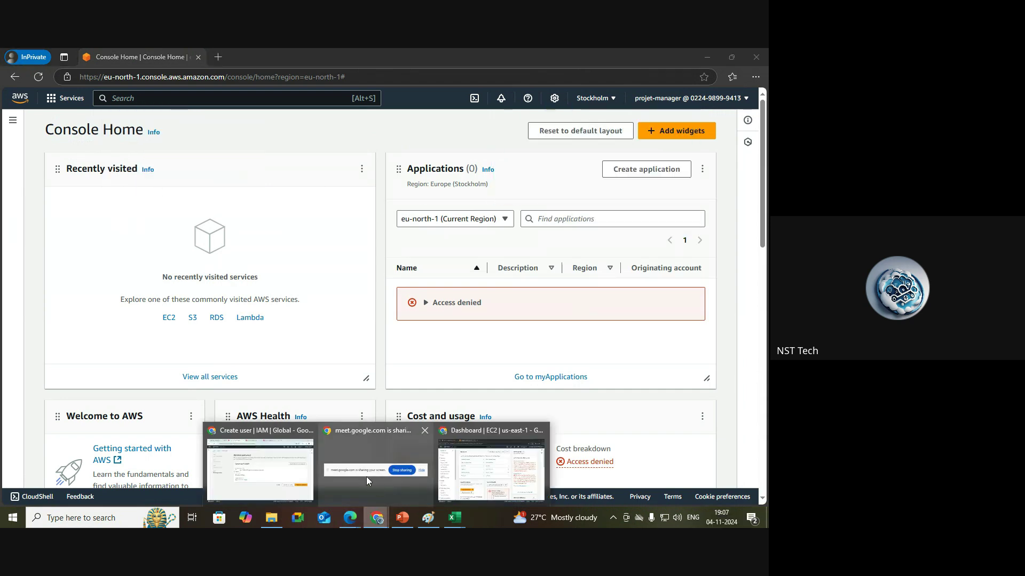
left_click(275, 459)
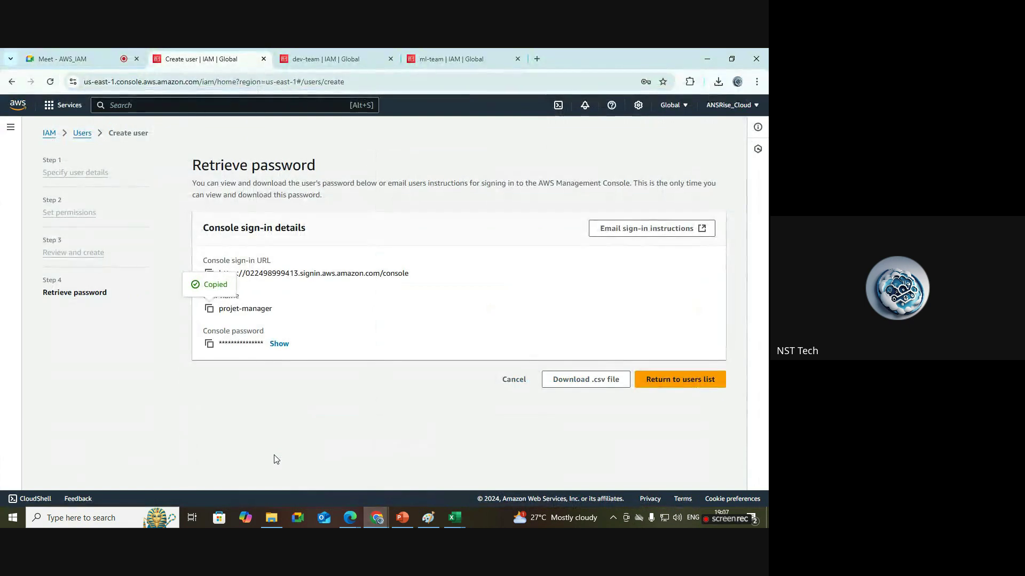
left_click(82, 139)
left_click(511, 358)
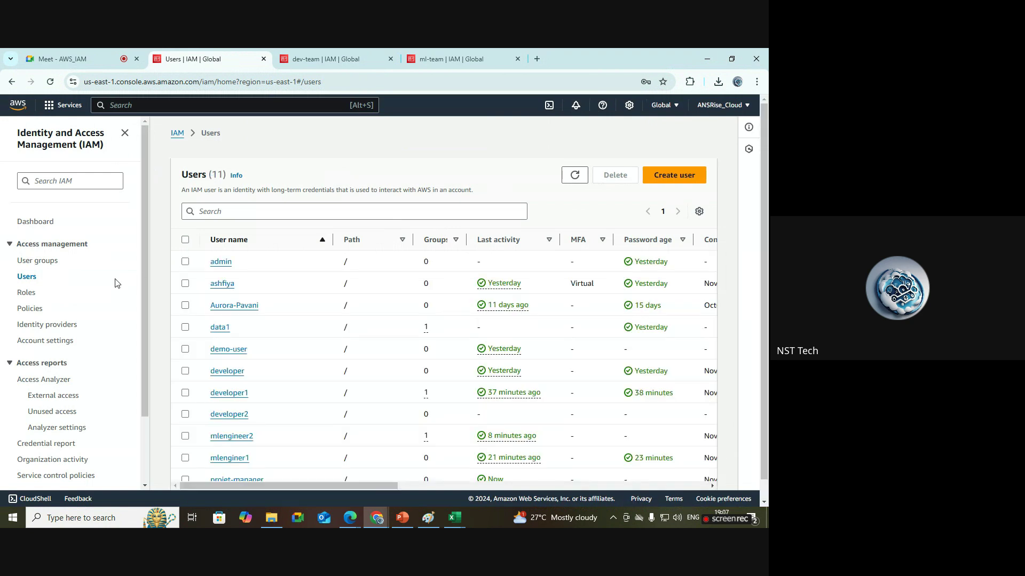
scroll(426, 384, "down", 1)
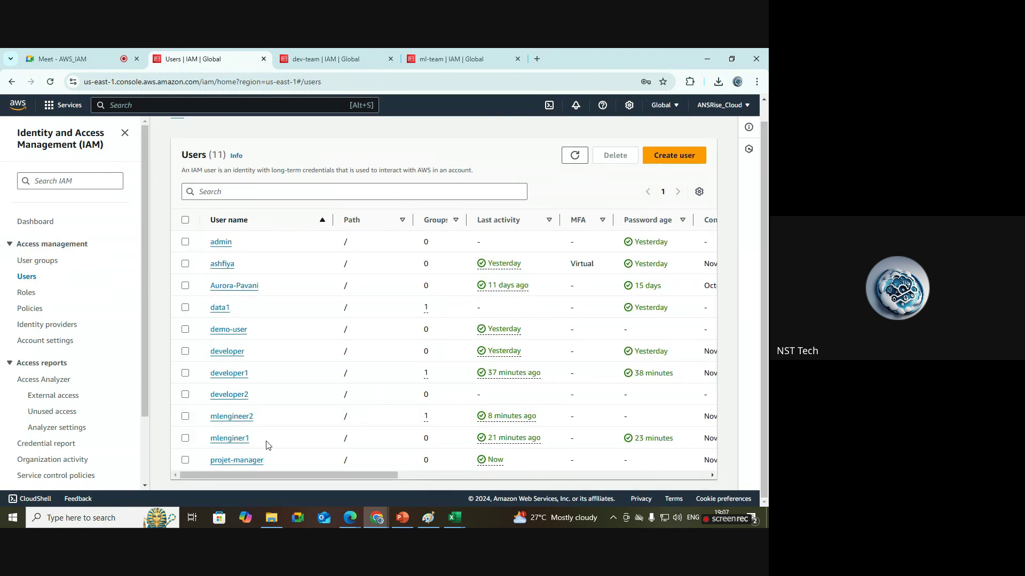
Open projet-manager's details, highlighting AmazonEC2FullAccess and its dev-team group membership.
left_click(240, 462)
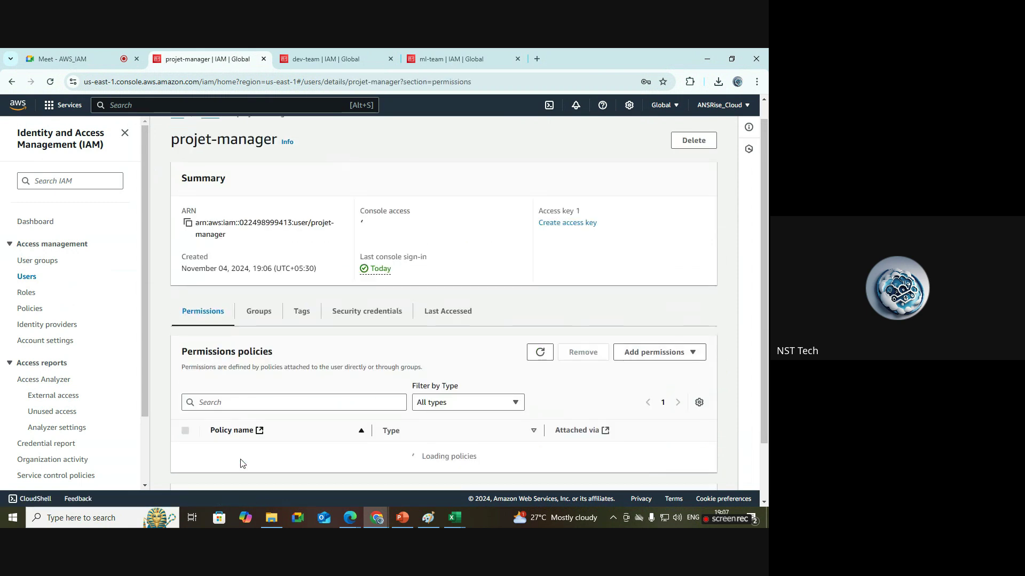
scroll(324, 417, "down", 1)
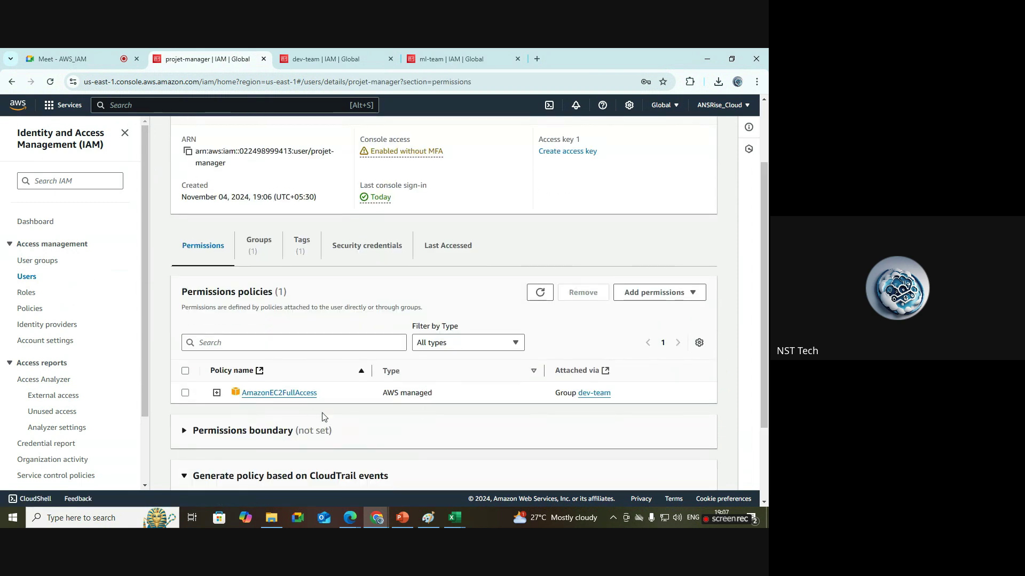
left_click_drag(329, 397, 247, 396)
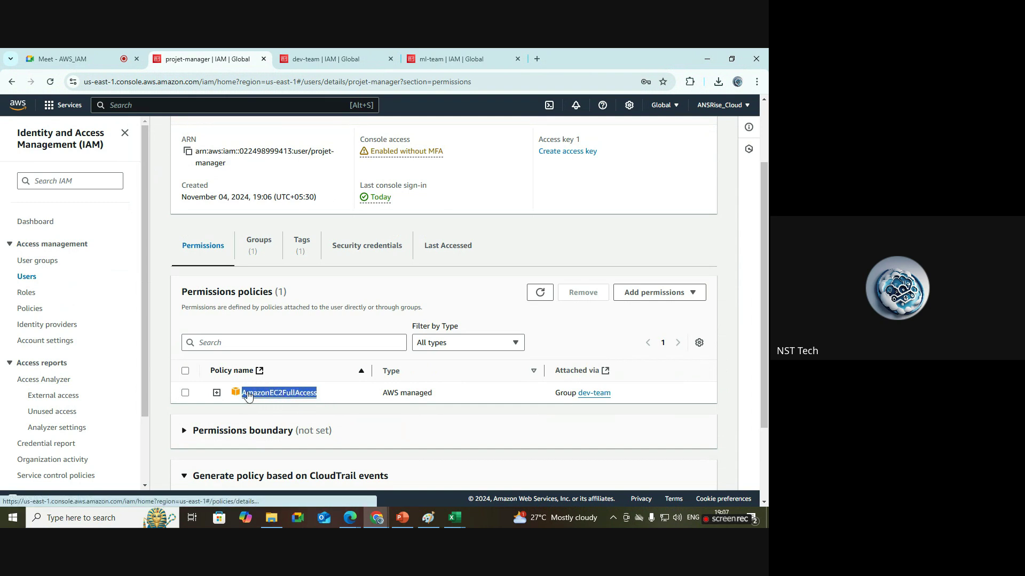
scroll(767, 241, "up", 1)
scroll(767, 241, "down", 1)
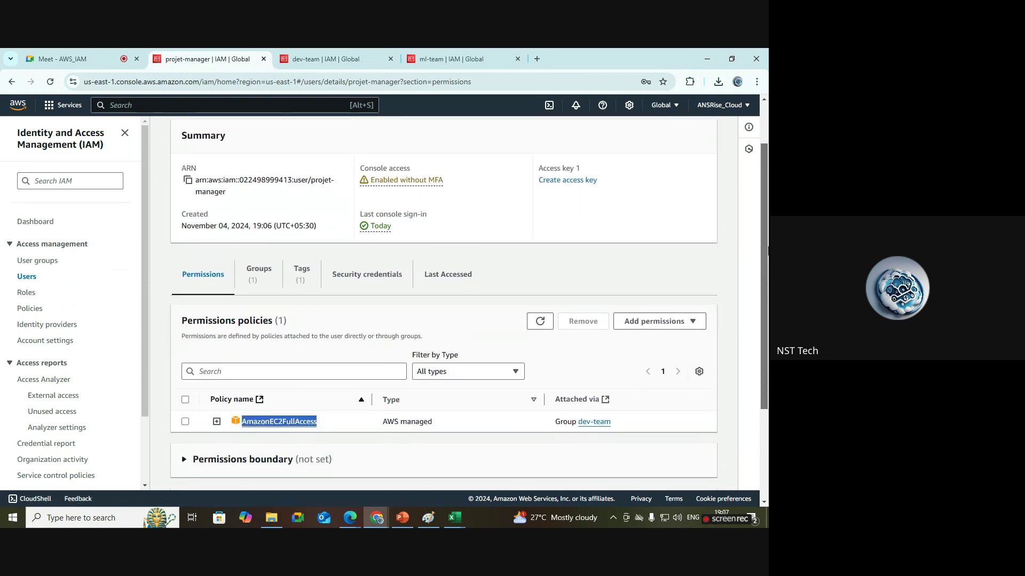
left_click(260, 274)
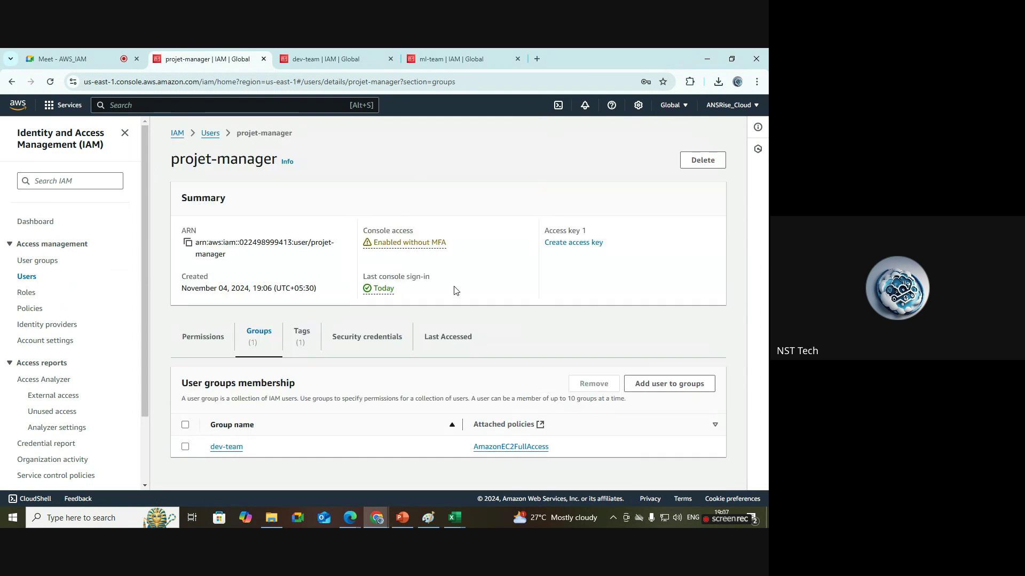
left_click_drag(252, 450, 203, 452)
Refresh dev-team's member list to confirm projet-manager, then return to the private Console Home.
left_click(315, 56)
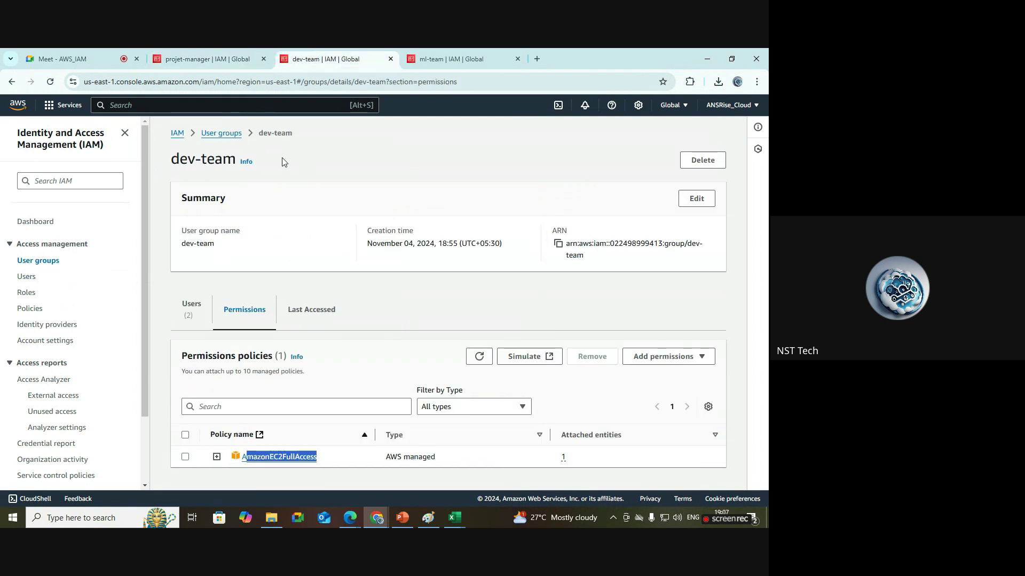
left_click(199, 307)
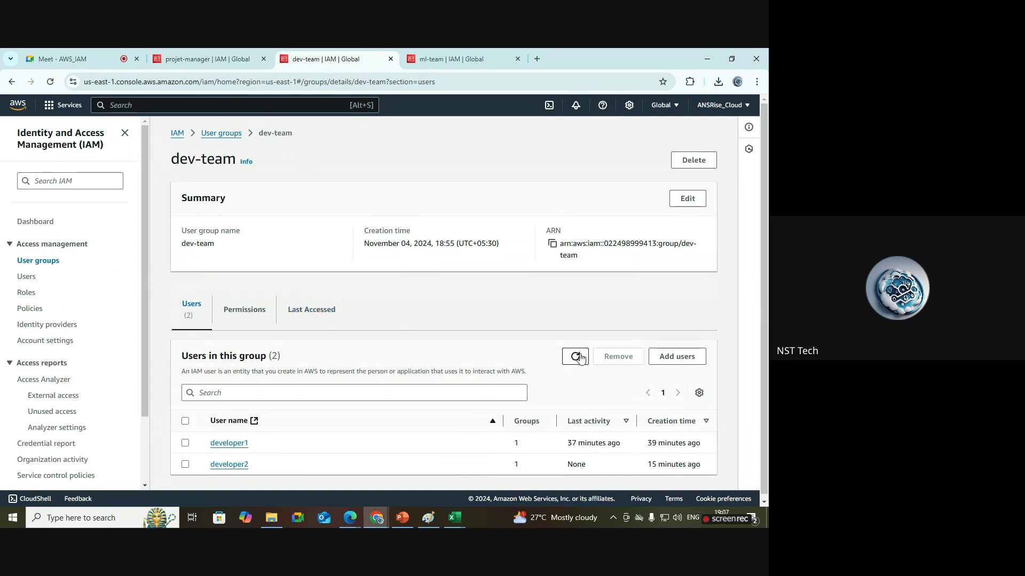
left_click(576, 356)
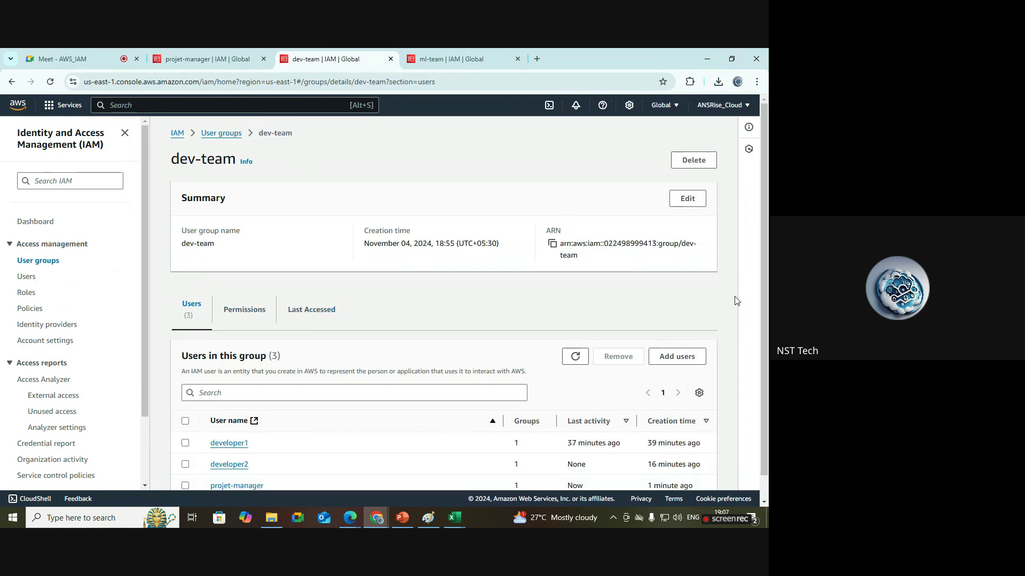
scroll(261, 457, "down", 1)
left_click_drag(281, 468, 209, 465)
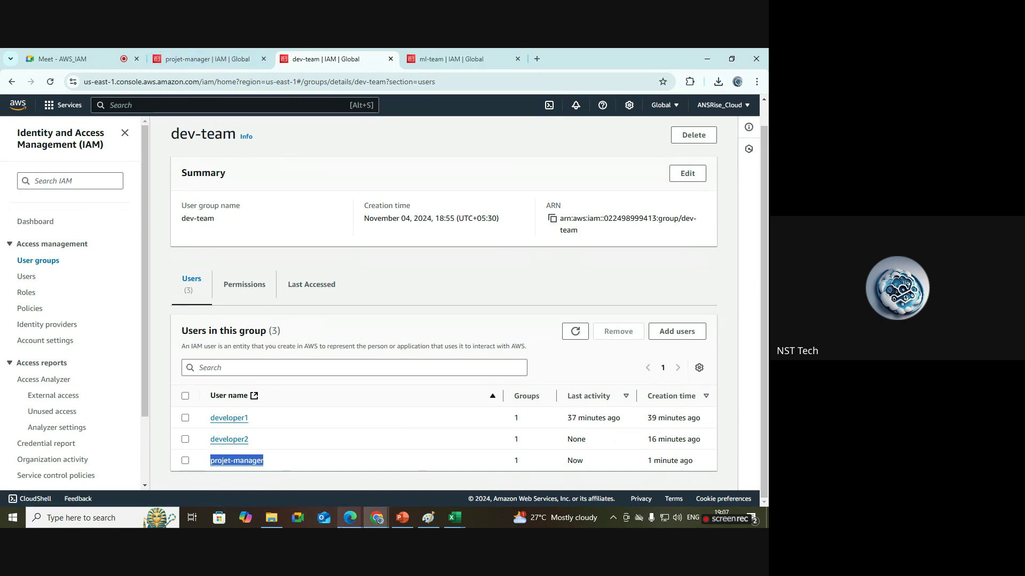
left_click(358, 519)
left_click(406, 467)
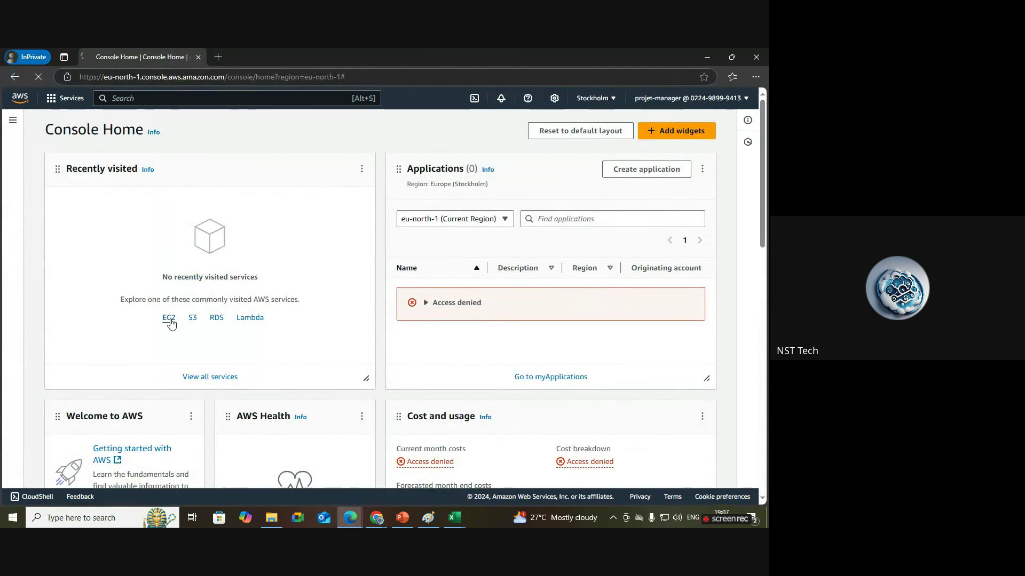
Open EC2, then search 's3' and open Amazon S3 in a new tab.
left_click(169, 320)
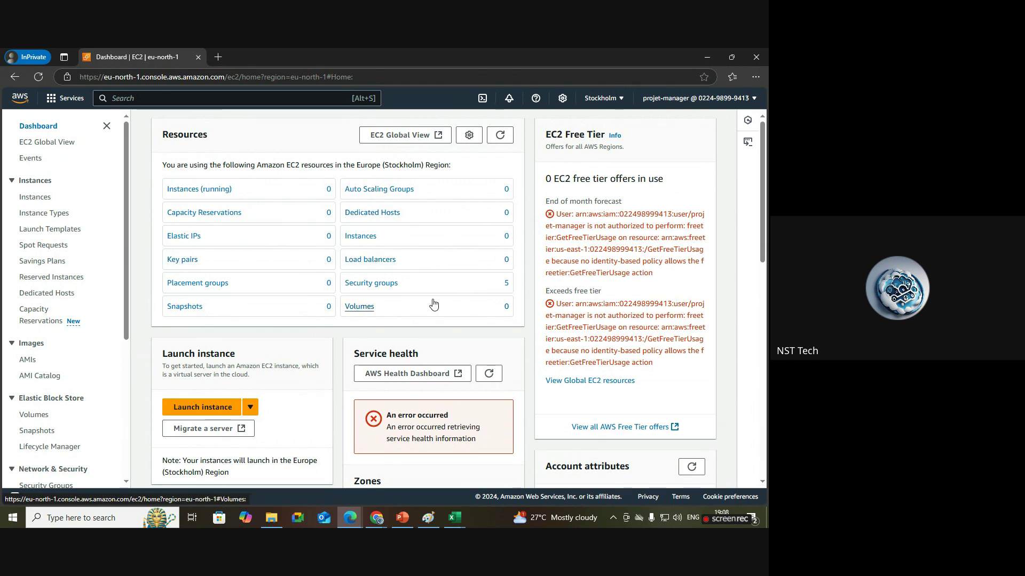
left_click(213, 99)
type("s3")
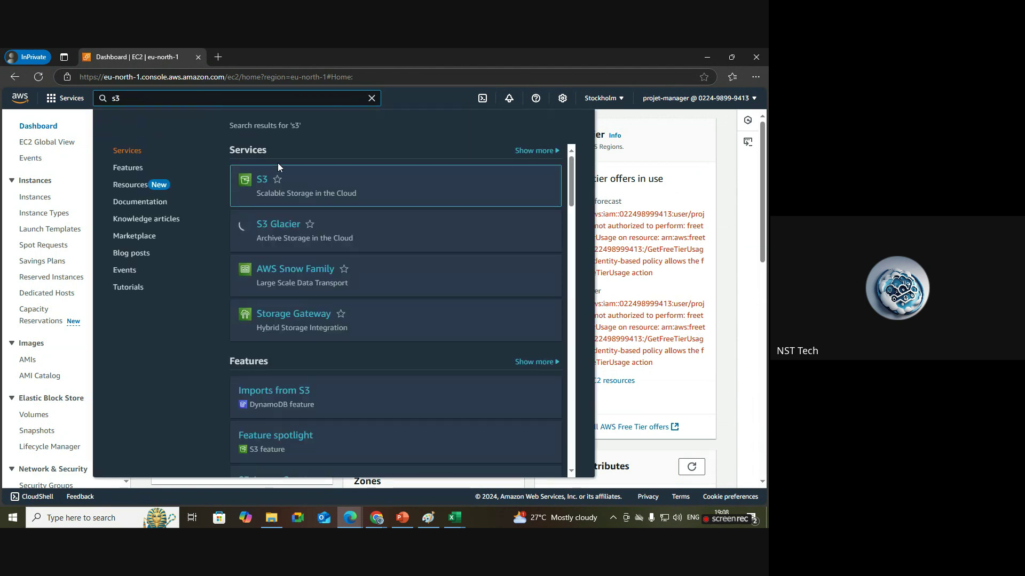
right_click(268, 185)
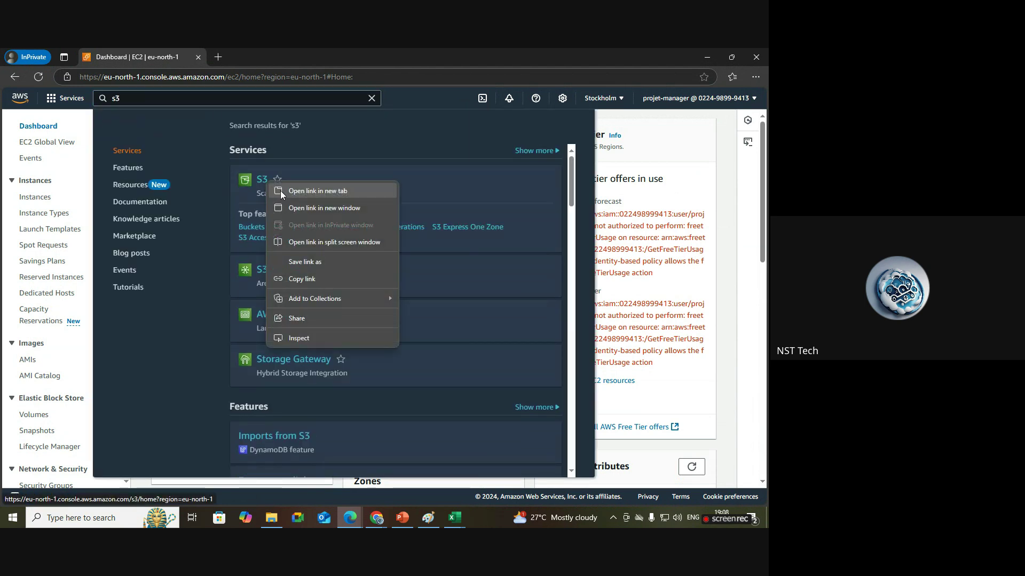
left_click(299, 194)
left_click(727, 174)
left_click(248, 51)
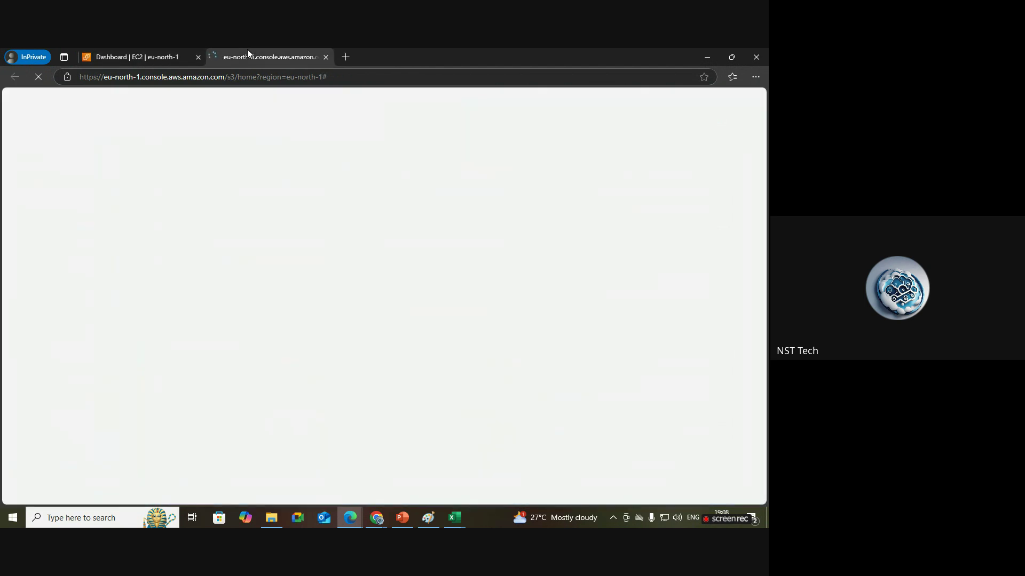
left_click(179, 55)
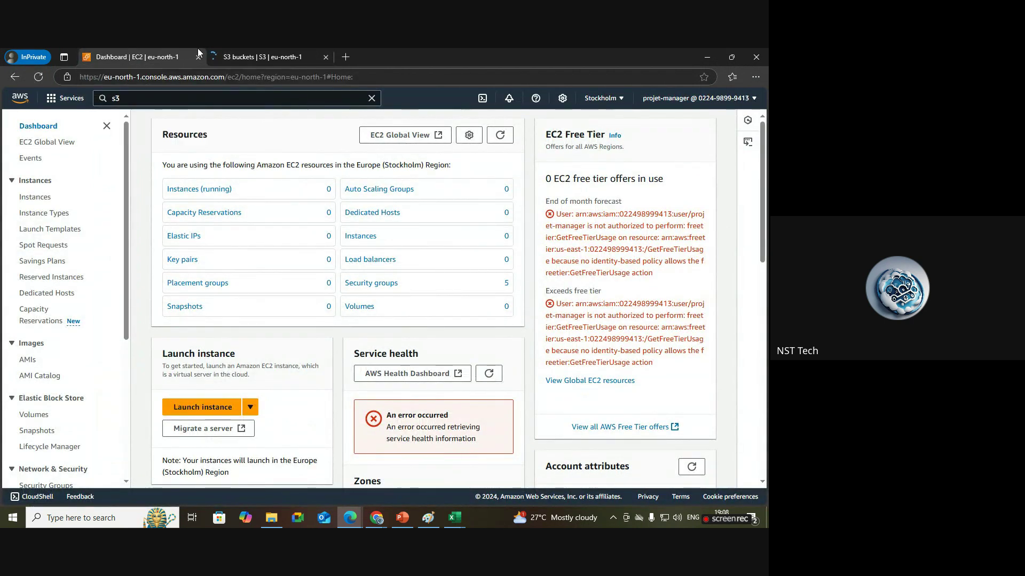
left_click(264, 57)
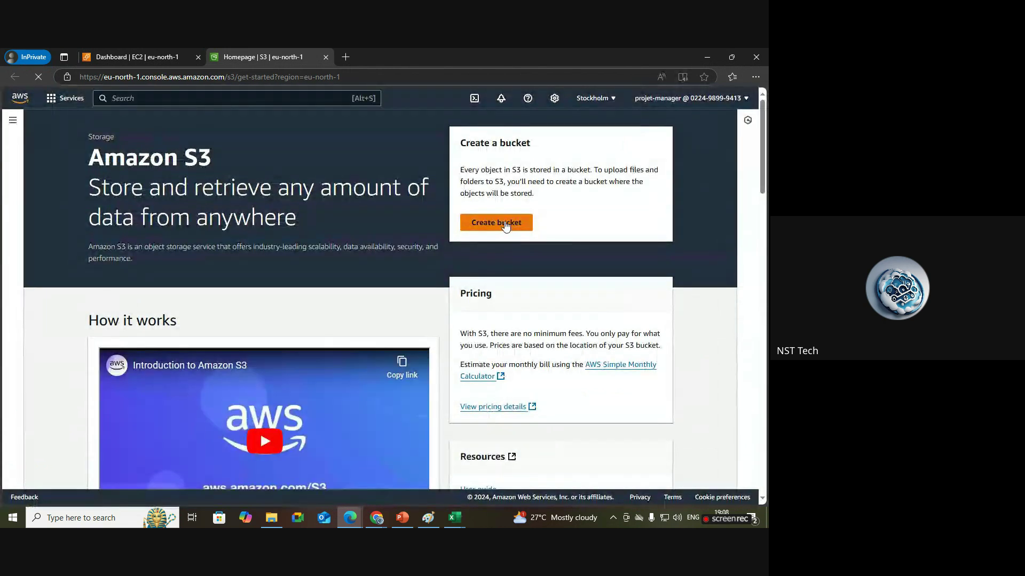
Try creating bucket project-manager-test123 in US East (N. Virginia), hitting the s3:CreateBucket permission error.
left_click(505, 224)
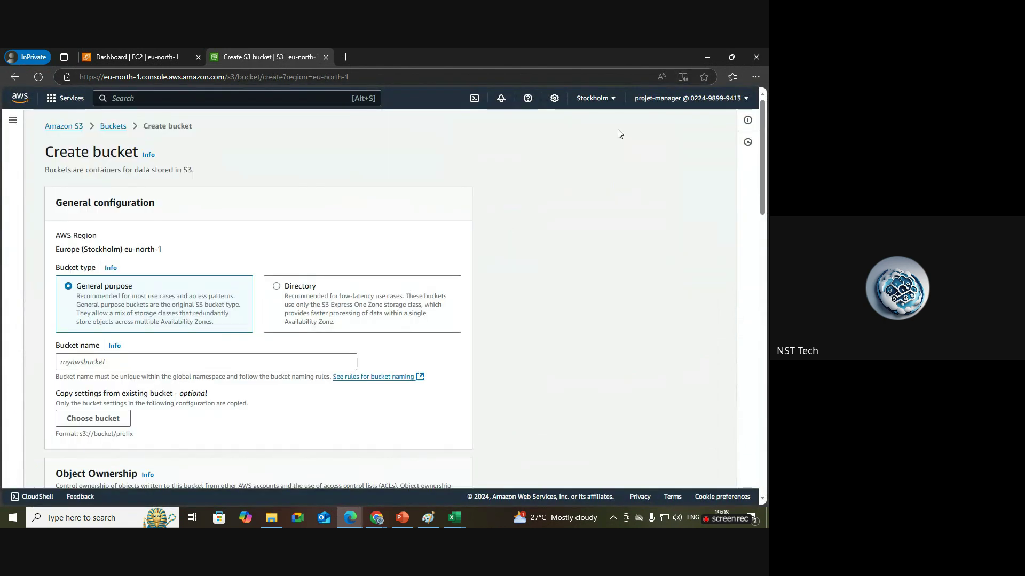
left_click(595, 98)
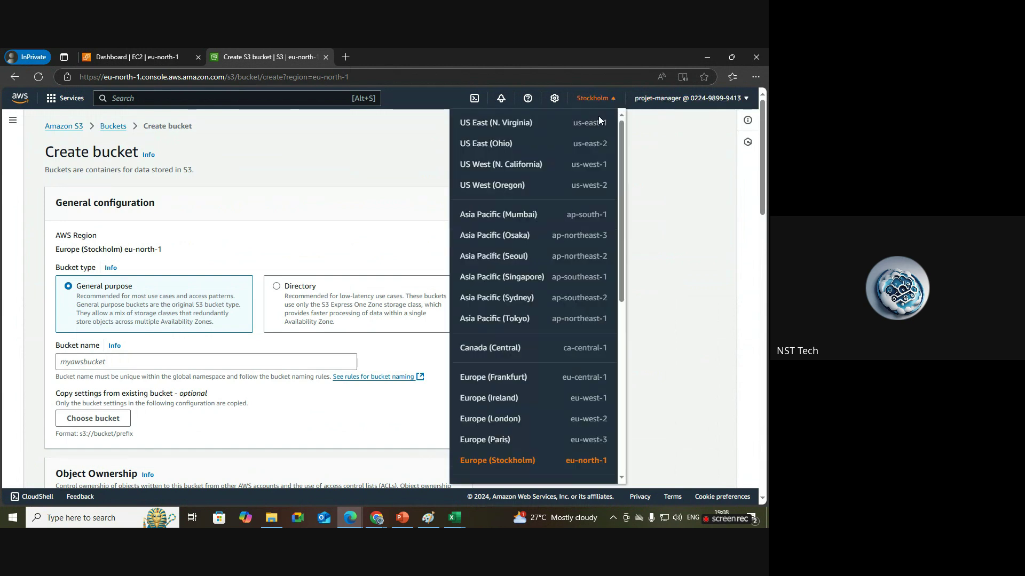
left_click(509, 123)
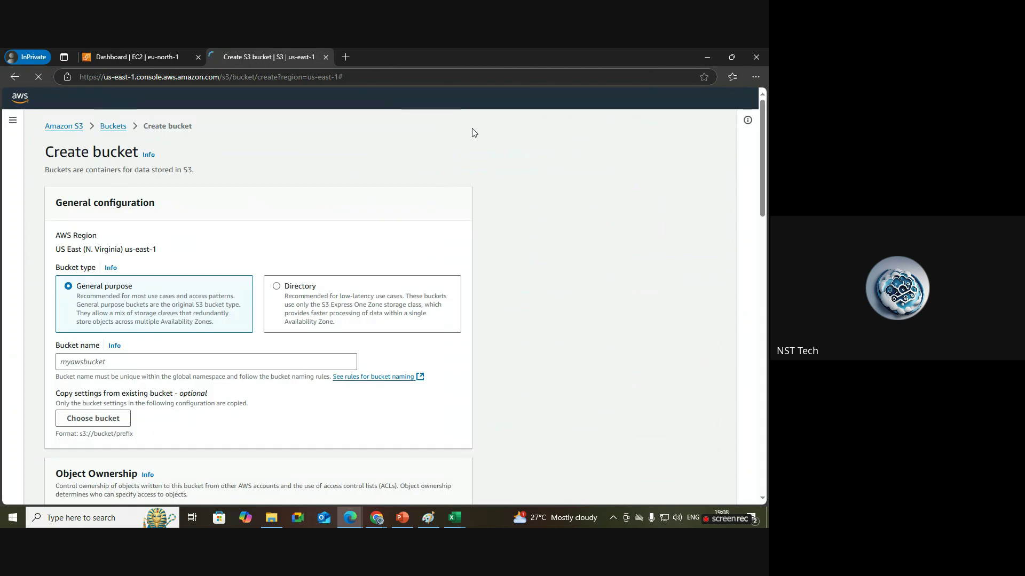
scroll(174, 236, "down", 2)
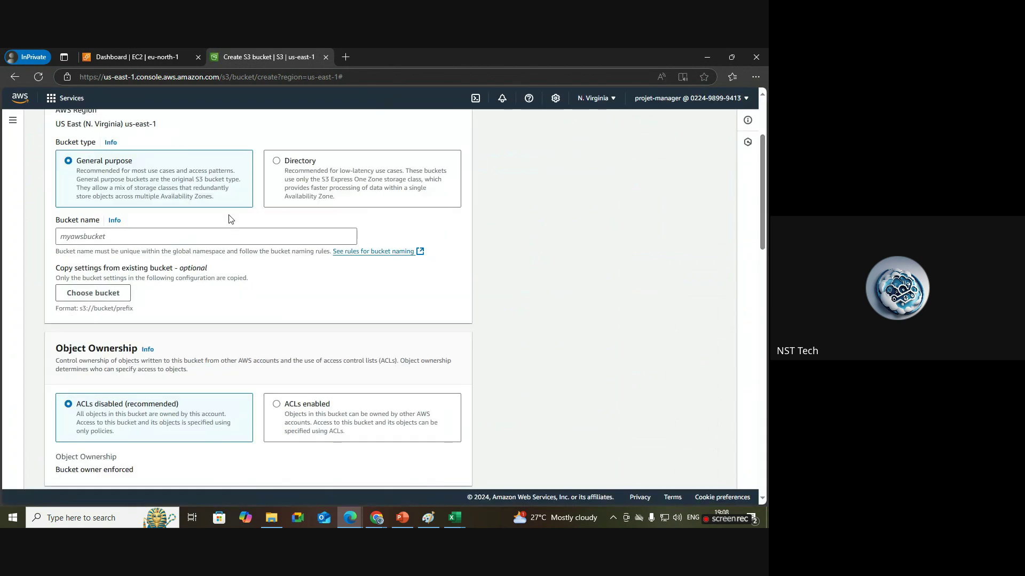
left_click(174, 236)
type("p")
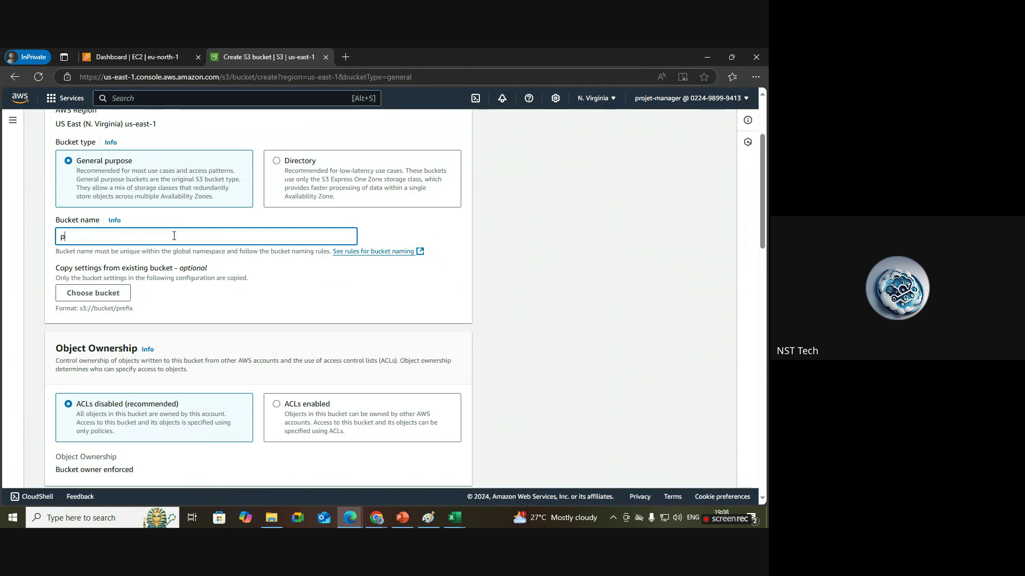
type("roject-manager-test")
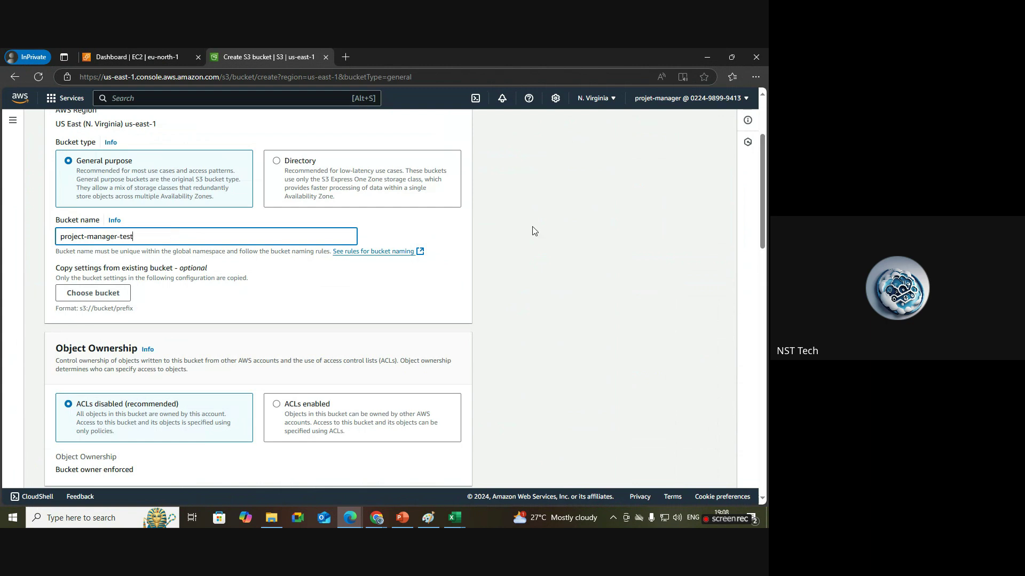
type("123")
left_click_drag(765, 186, 764, 430)
left_click(459, 469)
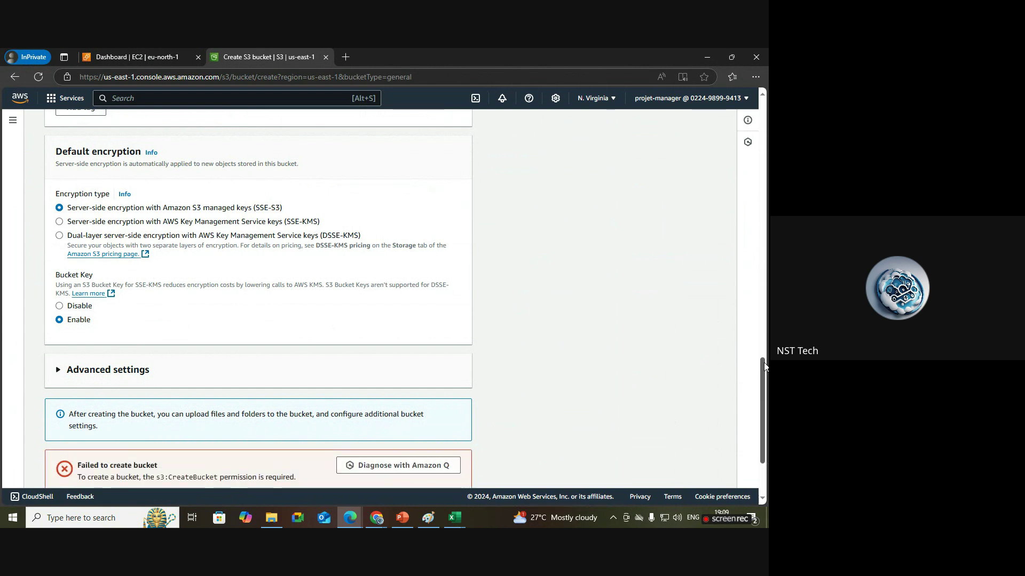
scroll(764, 366, "down", 2)
left_click_drag(78, 364, 302, 372)
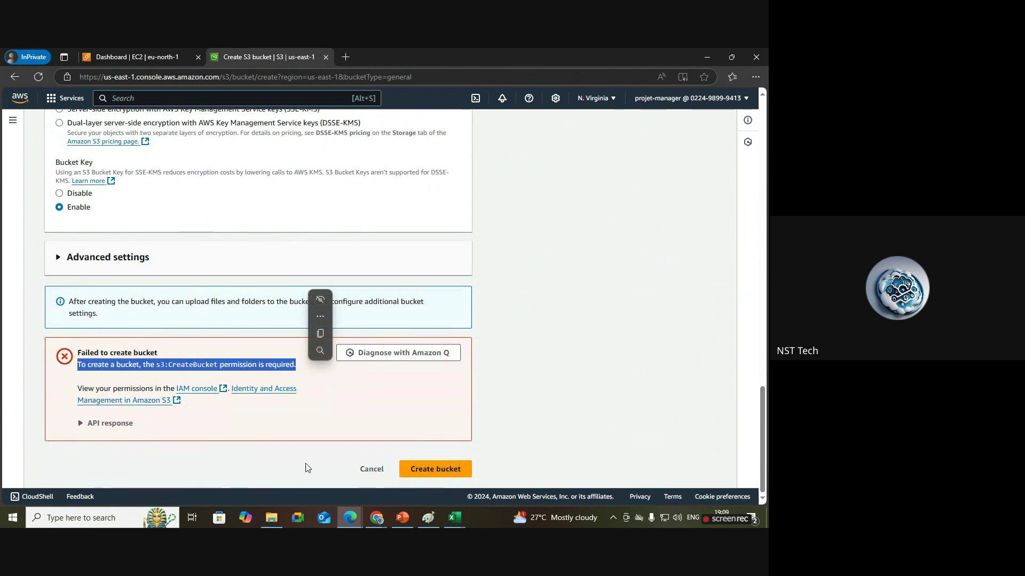
Highlight dev-team's attached AmazonEC2FullAccess policy on its Permissions tab.
mouse_move(376, 518)
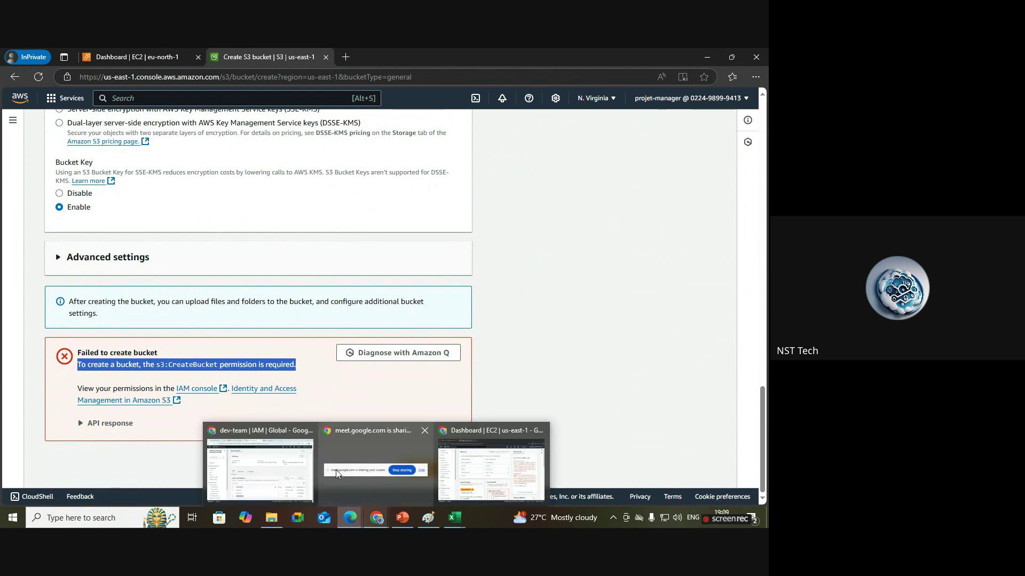
left_click(300, 469)
left_click_drag(235, 139, 163, 133)
left_click(235, 283)
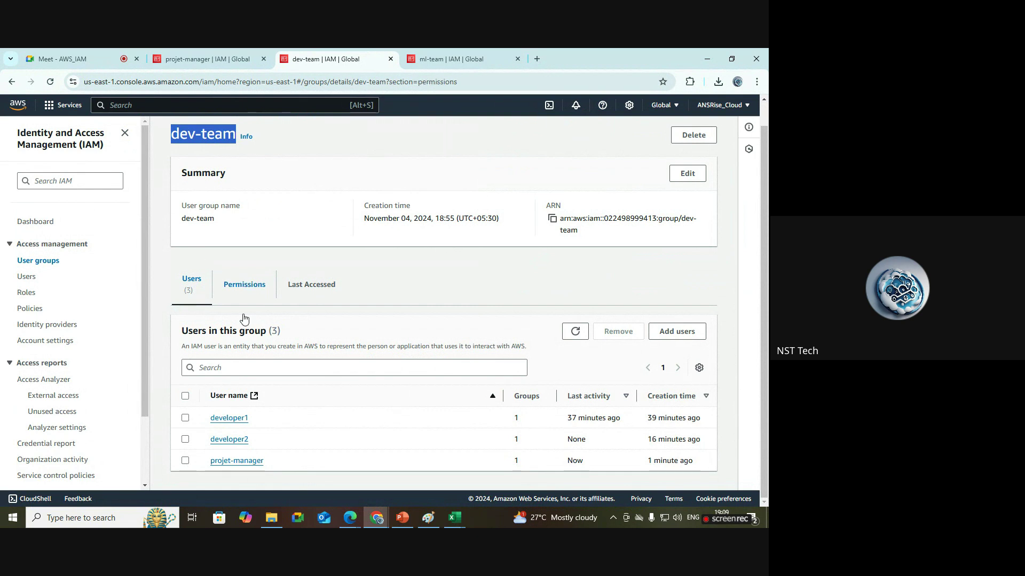
left_click_drag(318, 457, 258, 468)
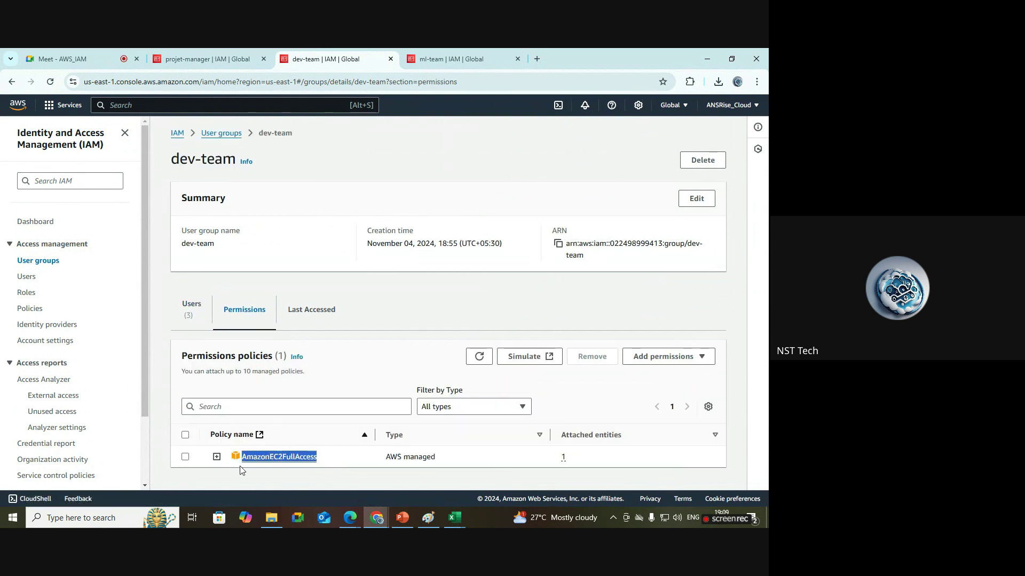
Glance at the Paint diagram, then switch to the ml-team group's page.
left_click(428, 517)
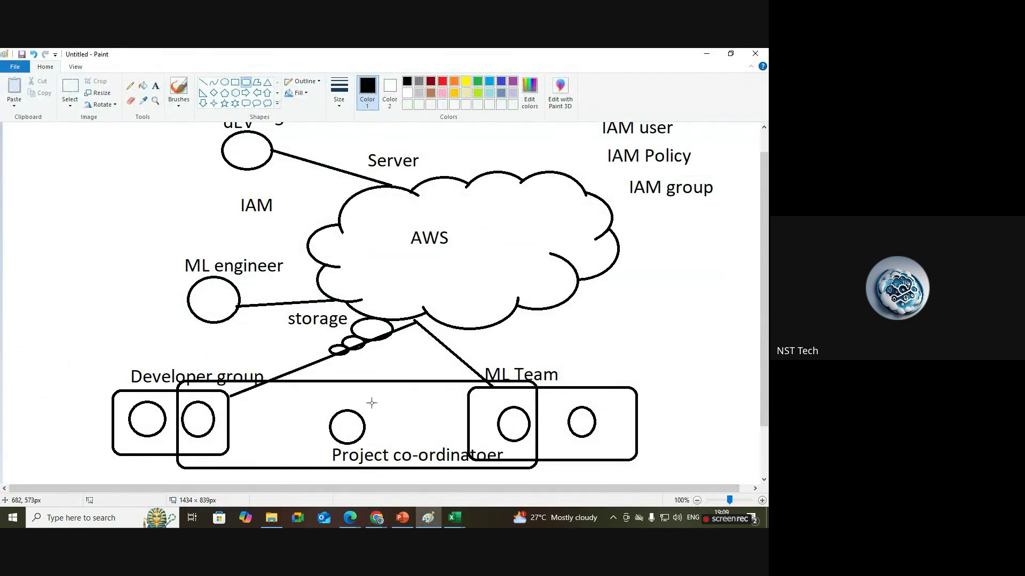
mouse_move(379, 520)
left_click(297, 472)
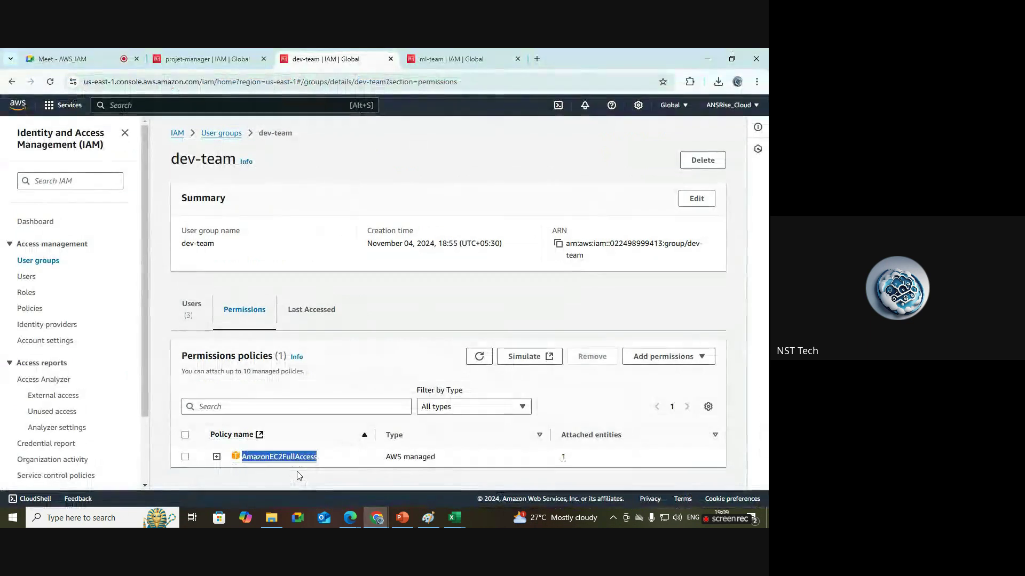
left_click(480, 173)
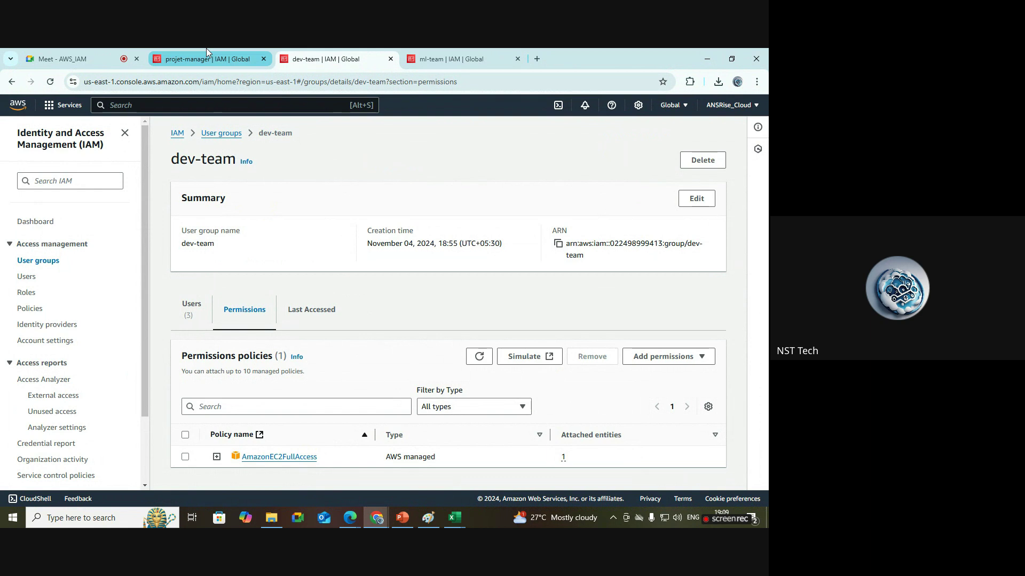
left_click(428, 56)
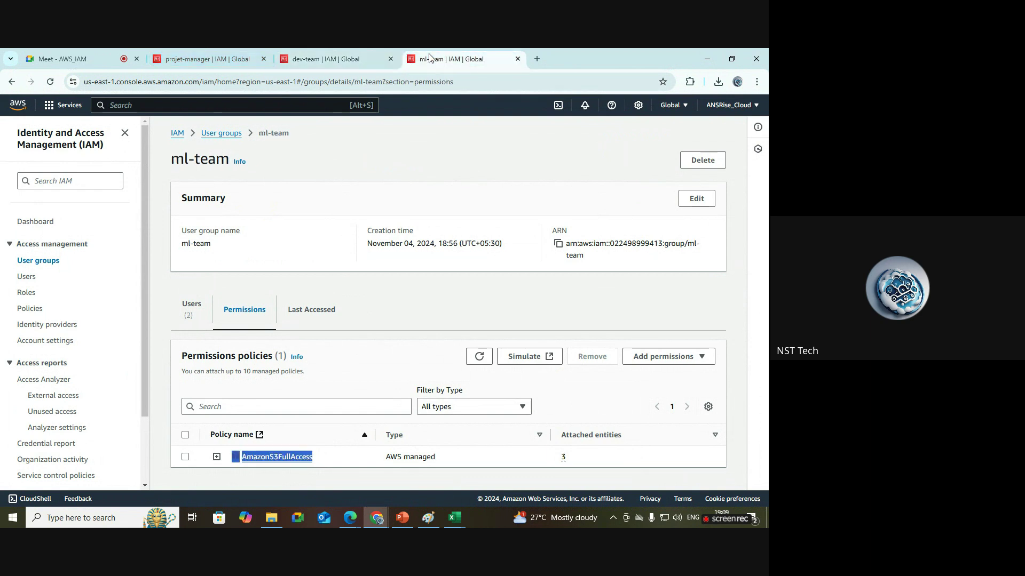
Add projet-manager to the ml-team group, then bring the Paint diagram back.
left_click(192, 309)
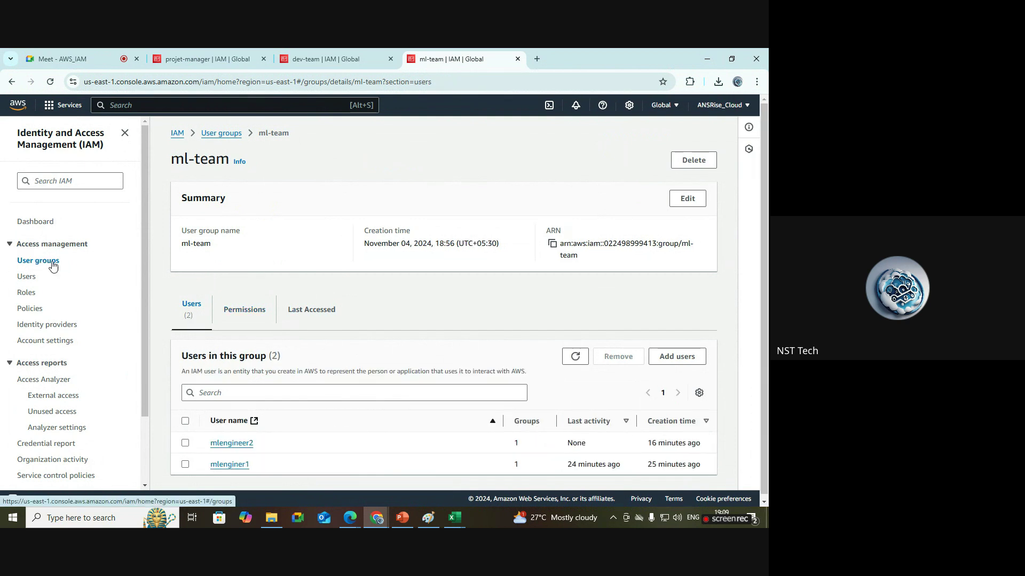
left_click(688, 358)
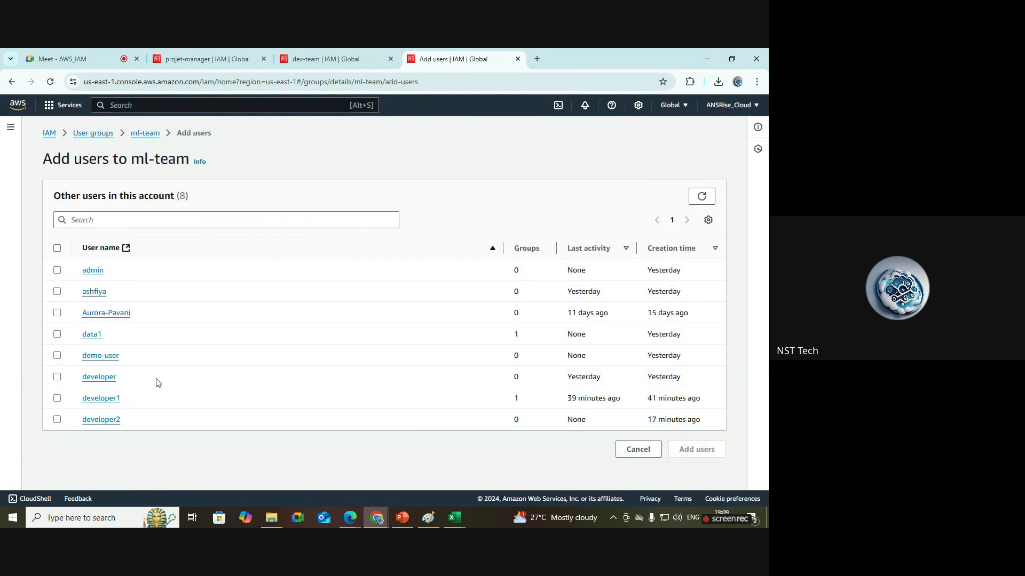
left_click(702, 201)
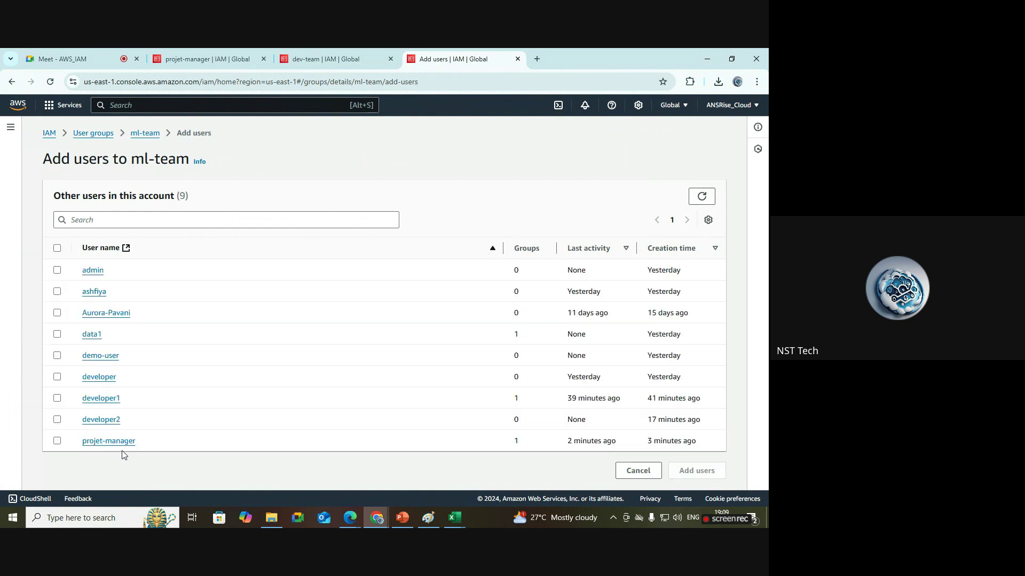
left_click(57, 441)
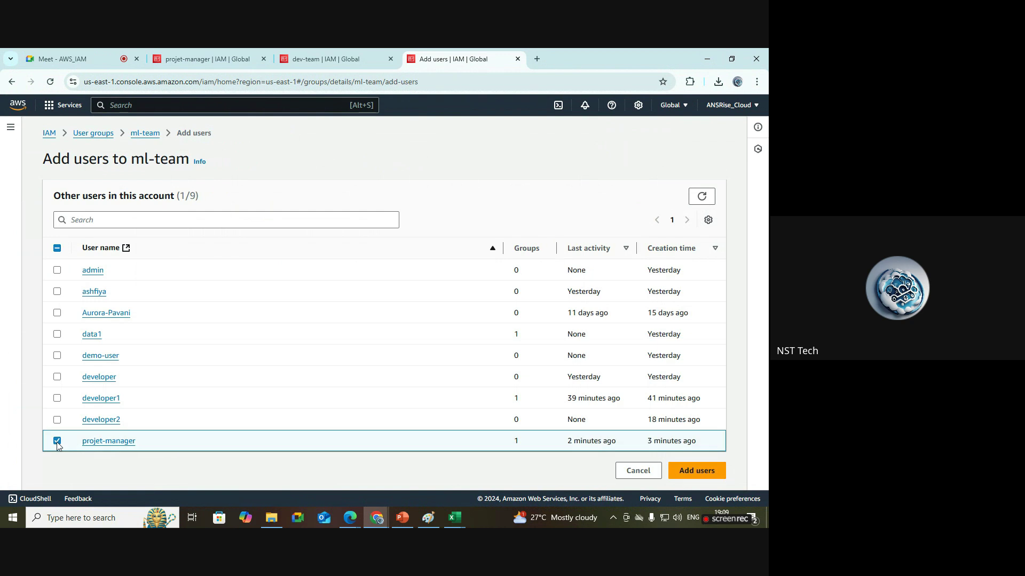
left_click(700, 472)
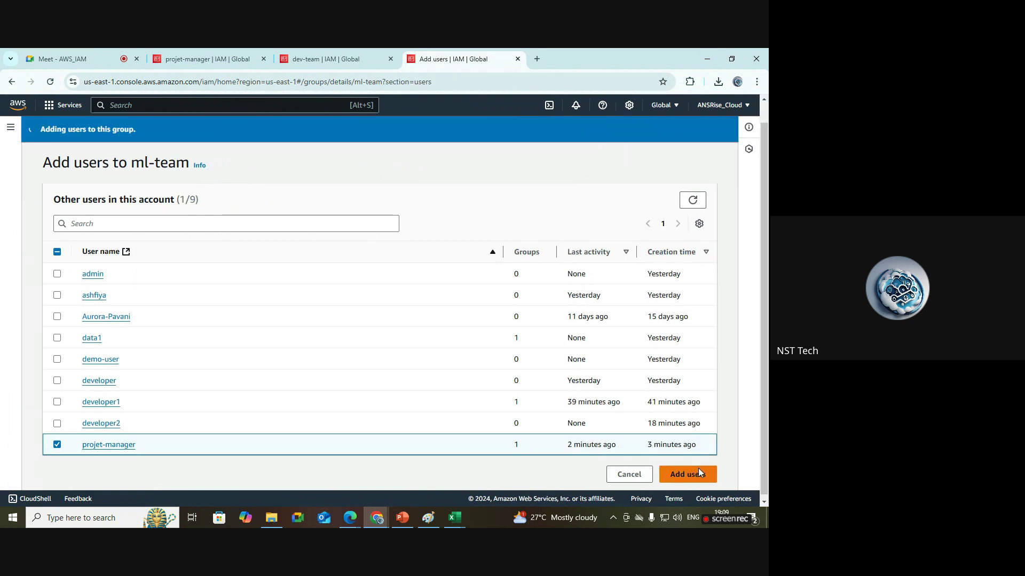
left_click(726, 139)
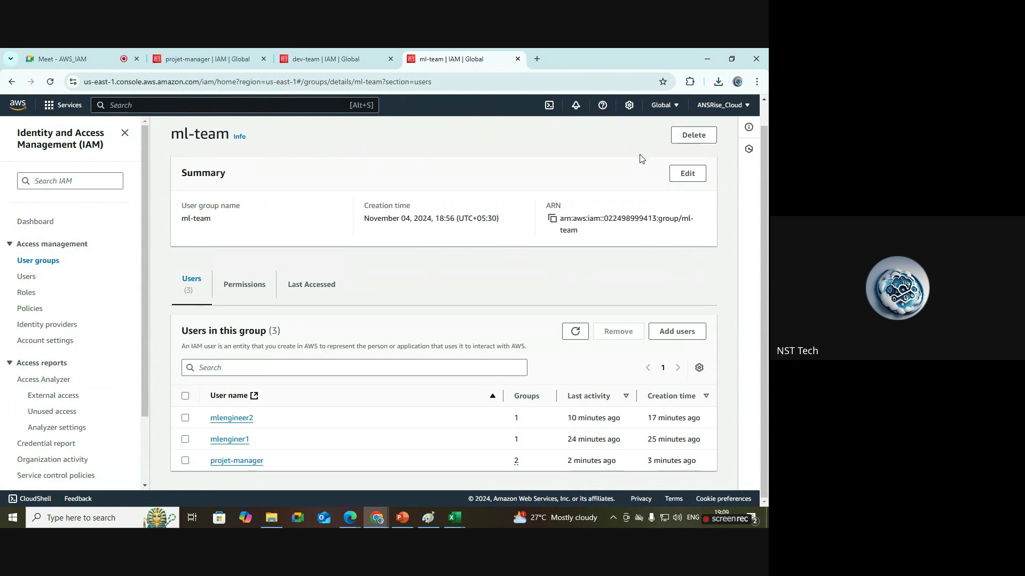
scroll(763, 187, "up", 1)
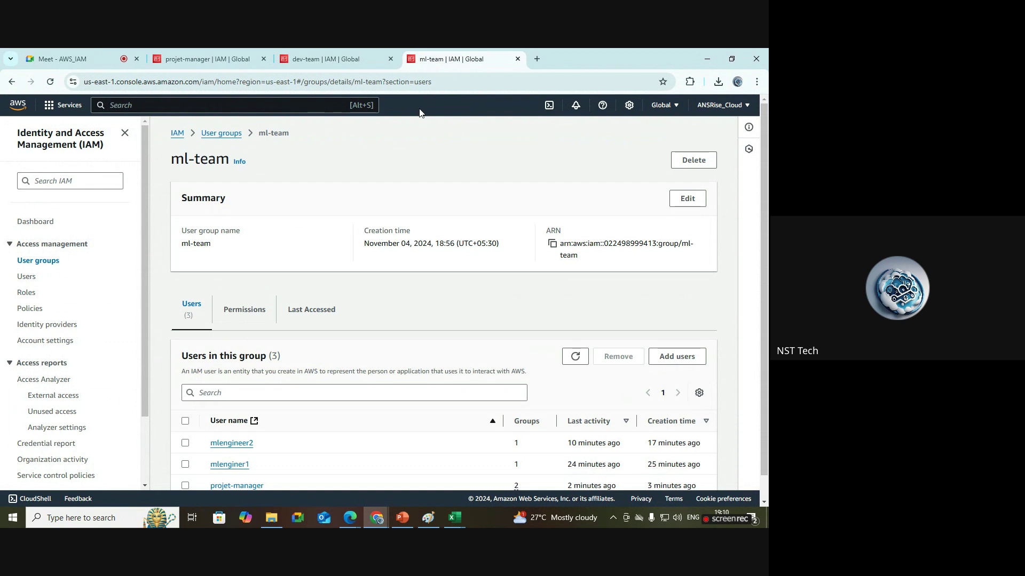
left_click(428, 517)
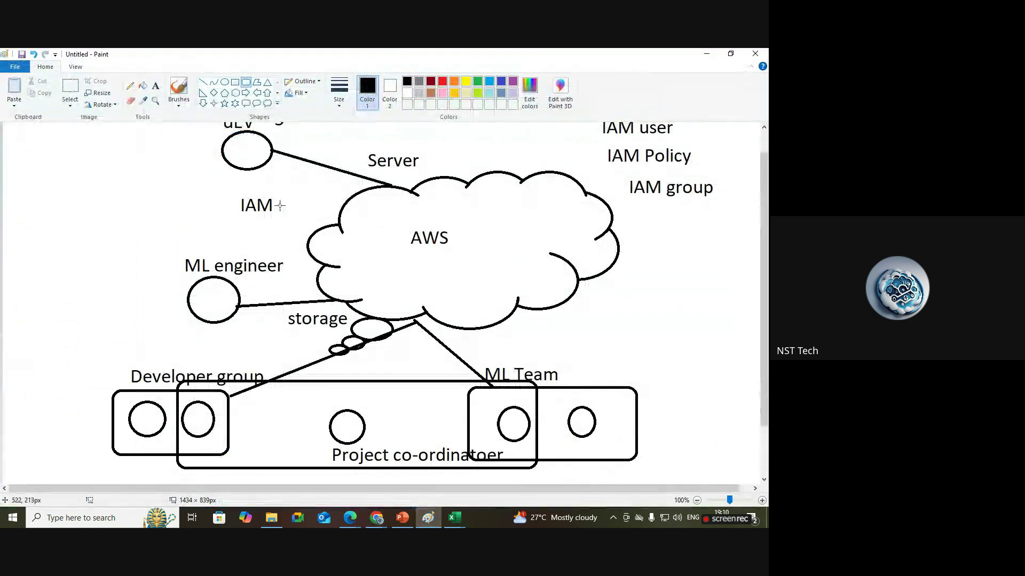